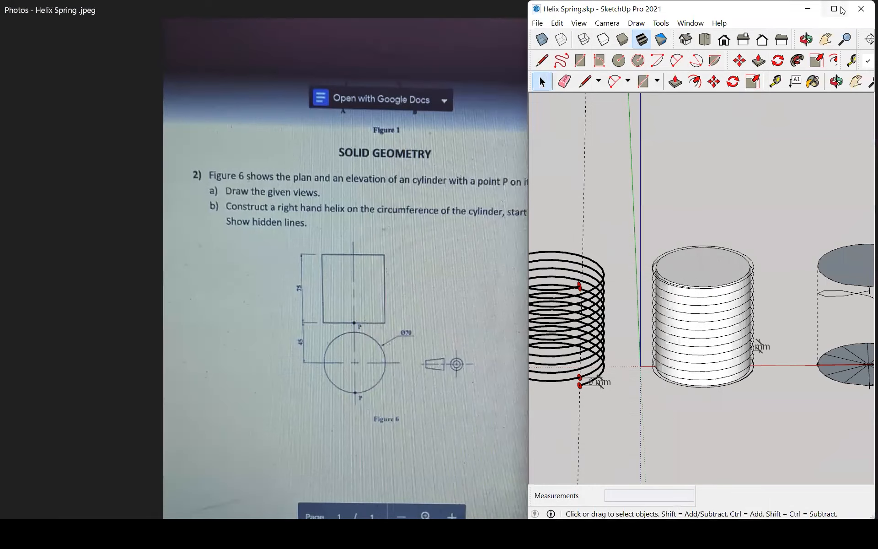
Examine the thin wire helix and select its lower and upper end discs.
middle_click_drag(393, 342, 247, 338)
scroll(228, 350, "up", 4)
middle_click_drag(207, 245, 200, 333)
scroll(189, 347, "up", 3)
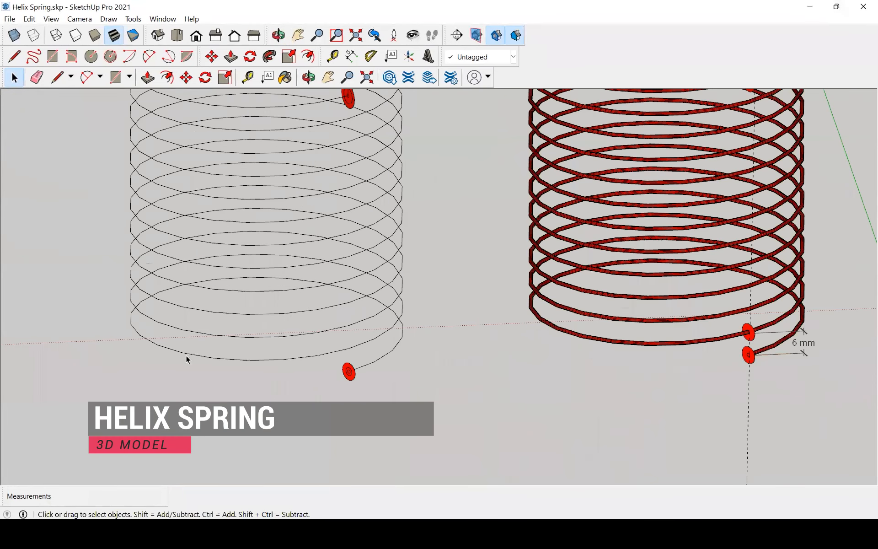
left_click(188, 355)
scroll(188, 355, "down", 2)
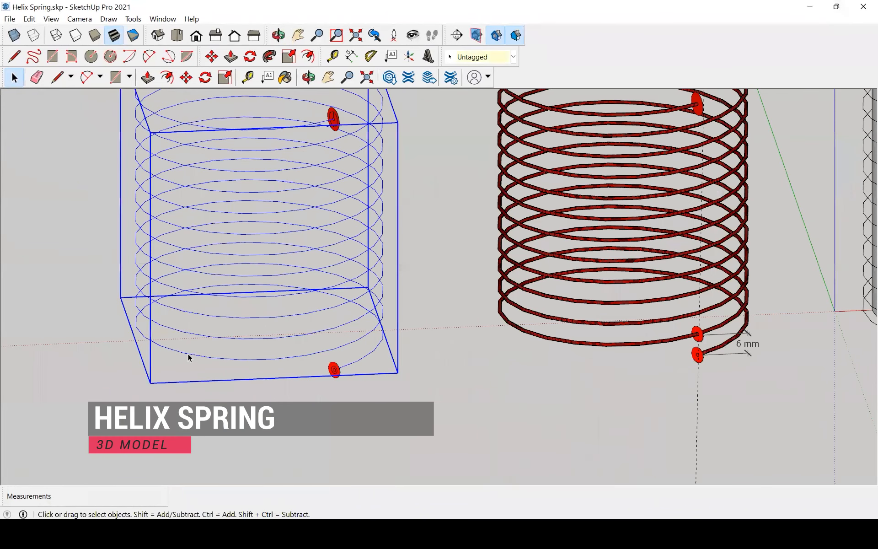
middle_click_drag(178, 337, 296, 352)
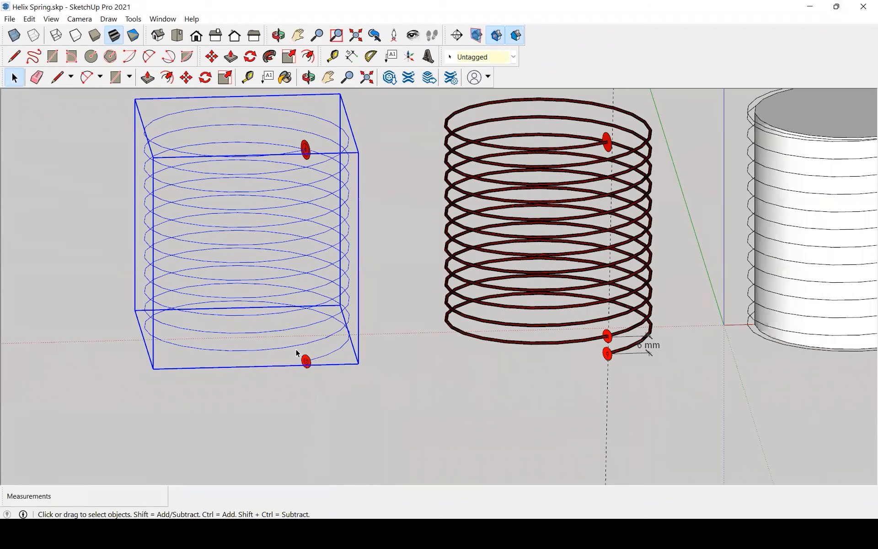
left_click(306, 362)
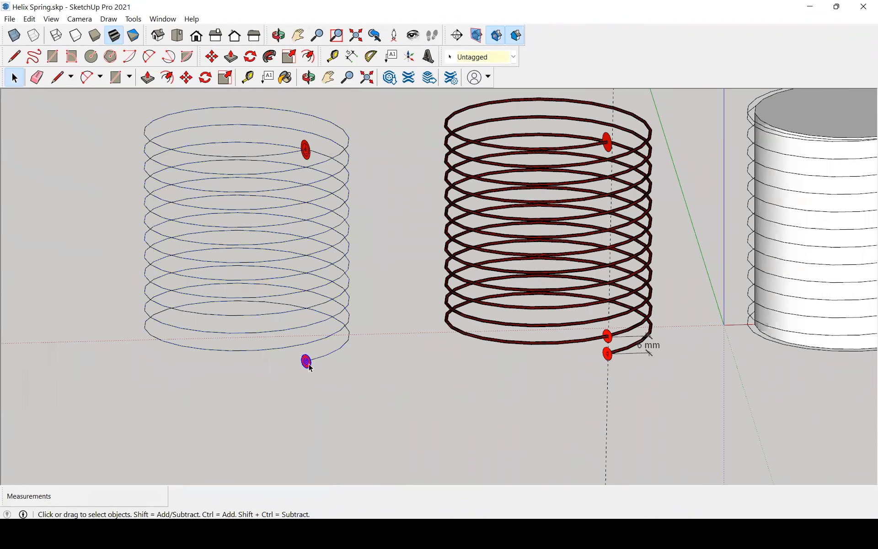
left_click(308, 151)
middle_click_drag(363, 329, 355, 294)
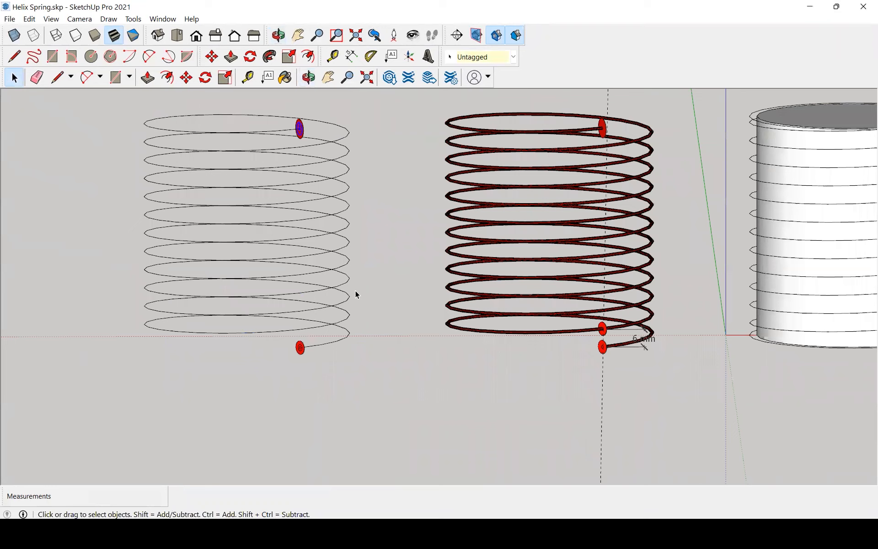
Examine the 6 mm pitch between the two lowest coil ends of the red helix spring.
scroll(610, 322, "up", 3)
middle_click_drag(657, 337, 720, 317)
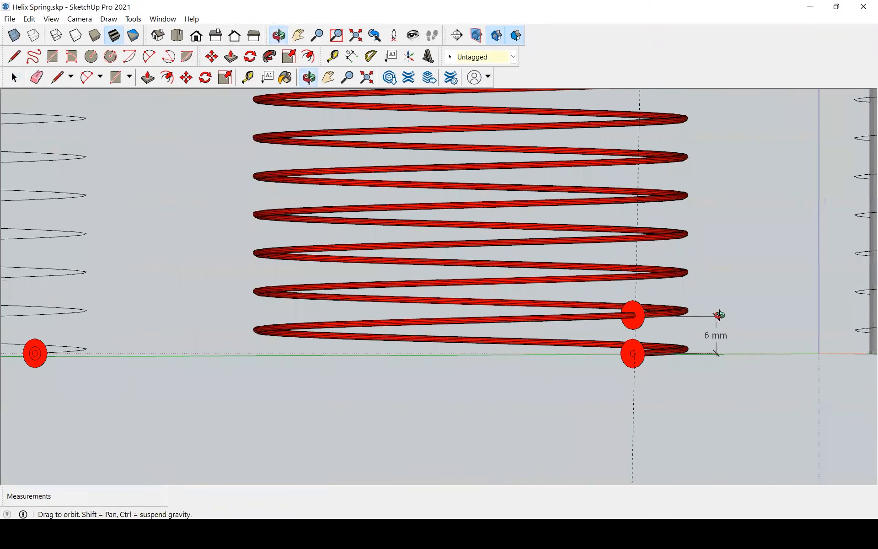
scroll(727, 355, "up", 5)
middle_click_drag(598, 341, 588, 380)
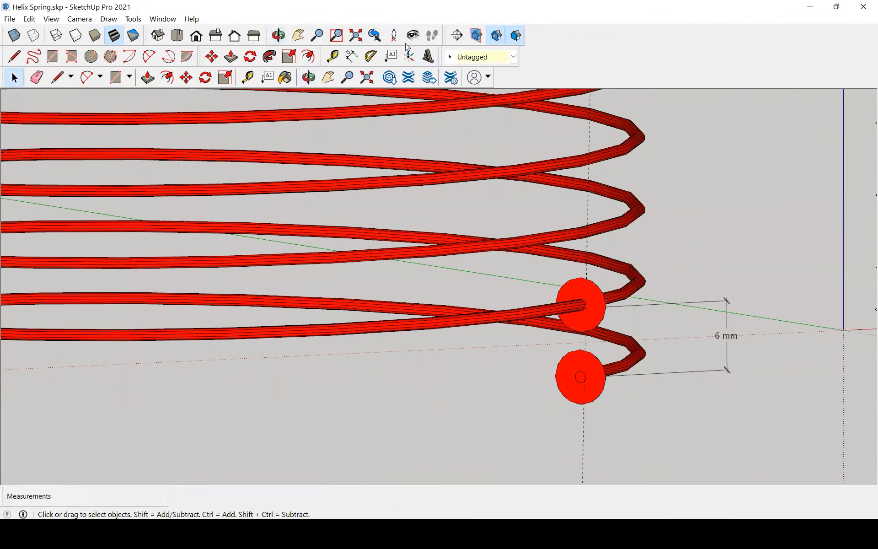
Mark the pitch between the two lowest disc centres with on-screen ink arrows and a bracket, and clear the markings.
mouse_move(559, 354)
left_mouse_down()
mouse_move(571, 346)
mouse_move(591, 413)
mouse_move(562, 387)
mouse_move(674, 295)
mouse_move(618, 279)
mouse_move(597, 284)
mouse_move(548, 260)
mouse_move(576, 293)
left_mouse_up()
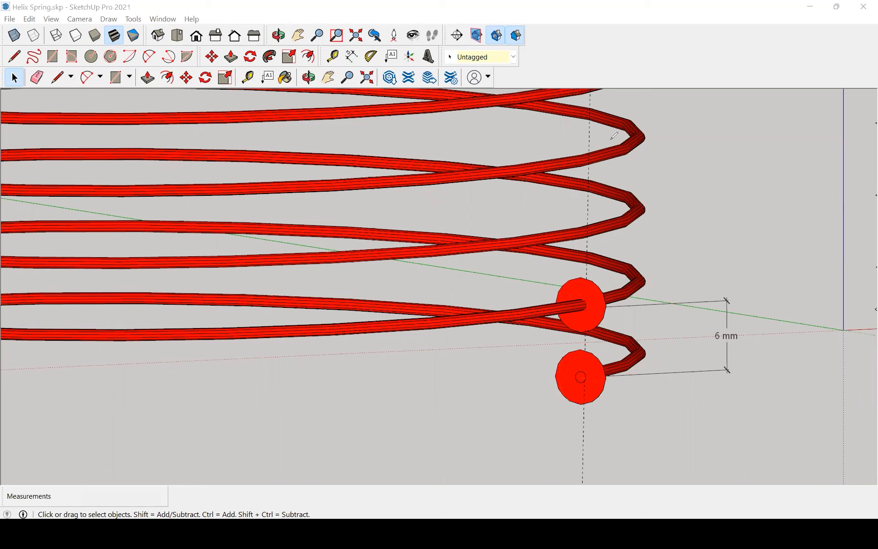
mouse_move(698, 411)
left_mouse_down()
mouse_move(612, 384)
mouse_move(618, 378)
mouse_move(628, 404)
mouse_move(619, 377)
mouse_move(613, 394)
mouse_move(626, 405)
left_mouse_up()
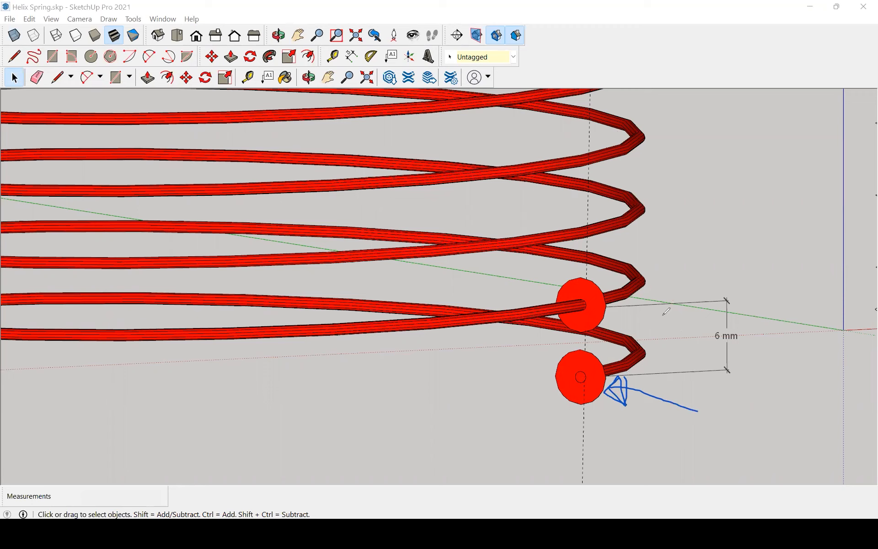
mouse_move(759, 262)
left_mouse_down()
mouse_move(603, 300)
mouse_move(615, 310)
mouse_move(608, 293)
mouse_move(732, 295)
mouse_move(728, 371)
left_mouse_up()
left_click_drag(598, 374, 737, 371)
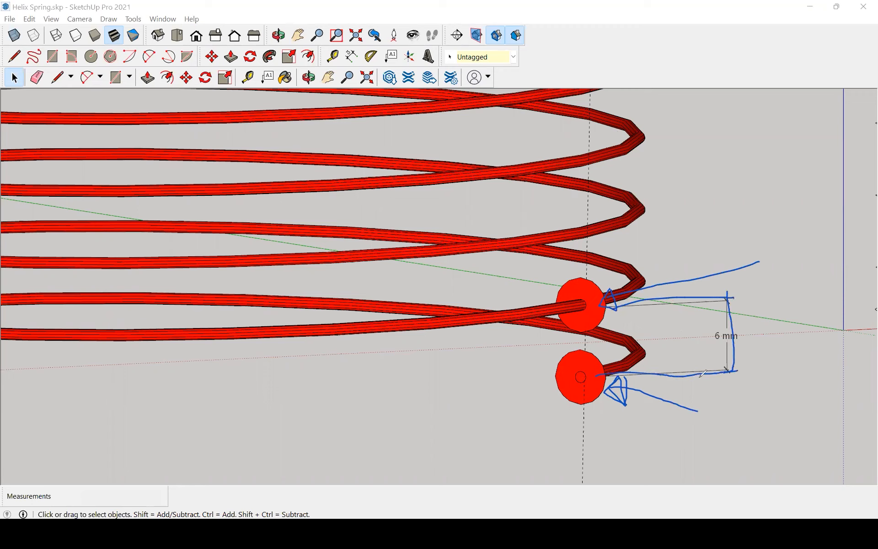
mouse_move(597, 311)
left_mouse_down()
mouse_move(628, 313)
mouse_move(602, 296)
left_mouse_up()
mouse_move(586, 331)
left_mouse_down()
mouse_move(586, 365)
mouse_move(586, 298)
left_mouse_up()
left_click_drag(588, 324, 584, 353)
left_click(722, 57)
Examine the springs, the solid cylinder with its coil, and the single-turn helix spanning 75 mm between two discs.
scroll(412, 279, "down", 8)
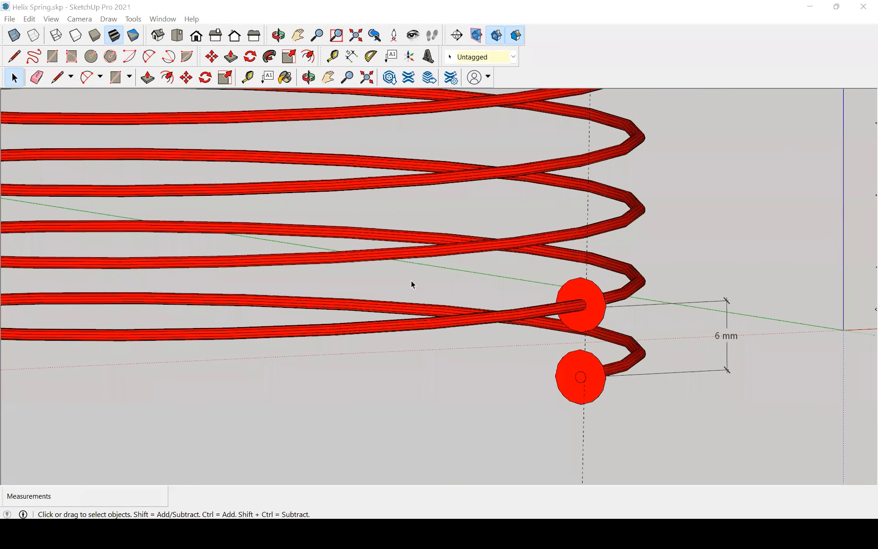
middle_click_drag(432, 261, 437, 303)
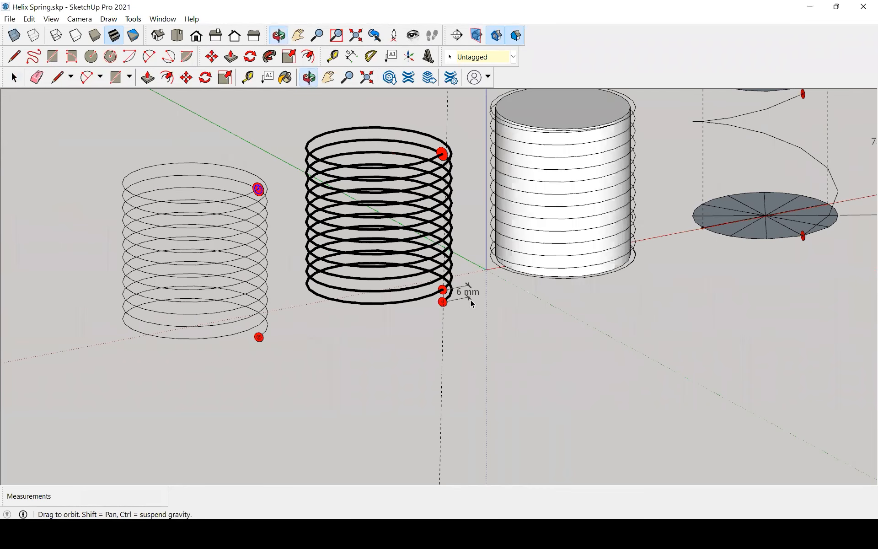
scroll(472, 300, "down", 3)
scroll(678, 155, "up", 1)
scroll(679, 158, "up", 3)
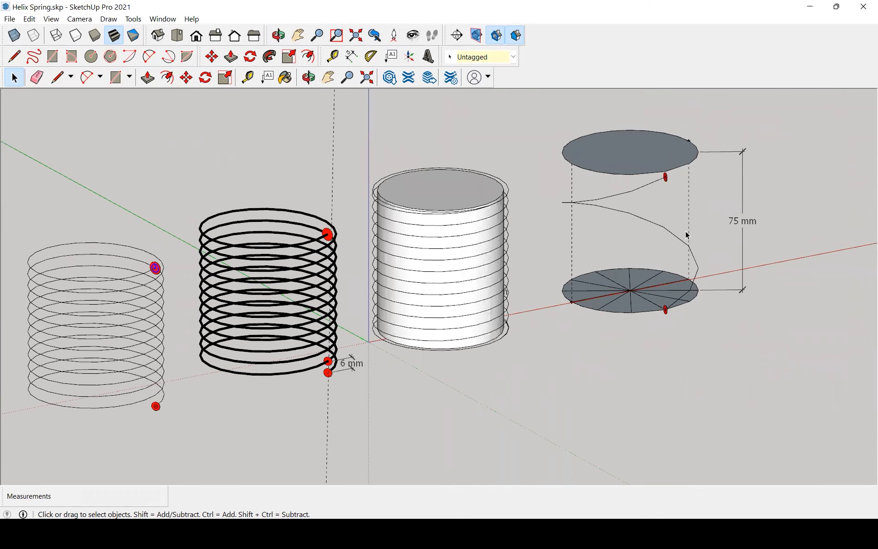
scroll(529, 273, "down", 2)
middle_click_drag(725, 268, 693, 267)
scroll(765, 291, "up", 5)
scroll(708, 335, "down", 2)
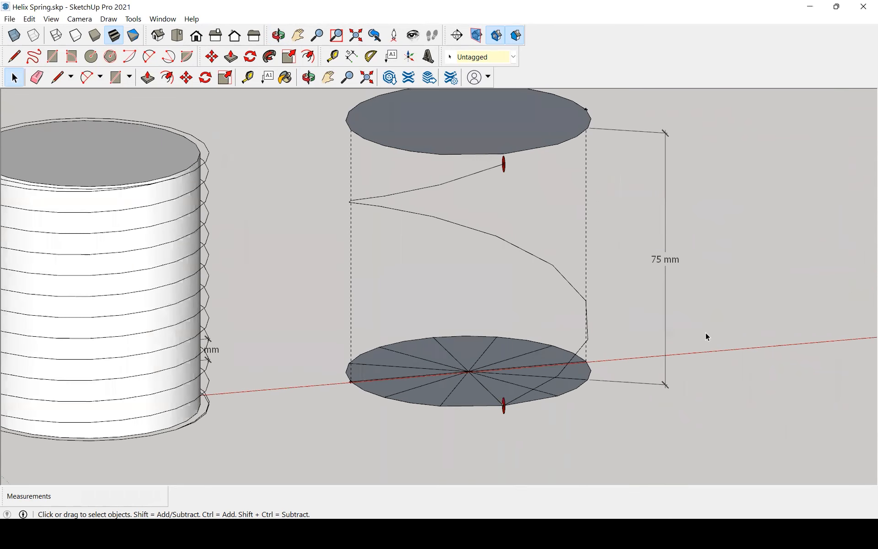
middle_click_drag(684, 320, 670, 303)
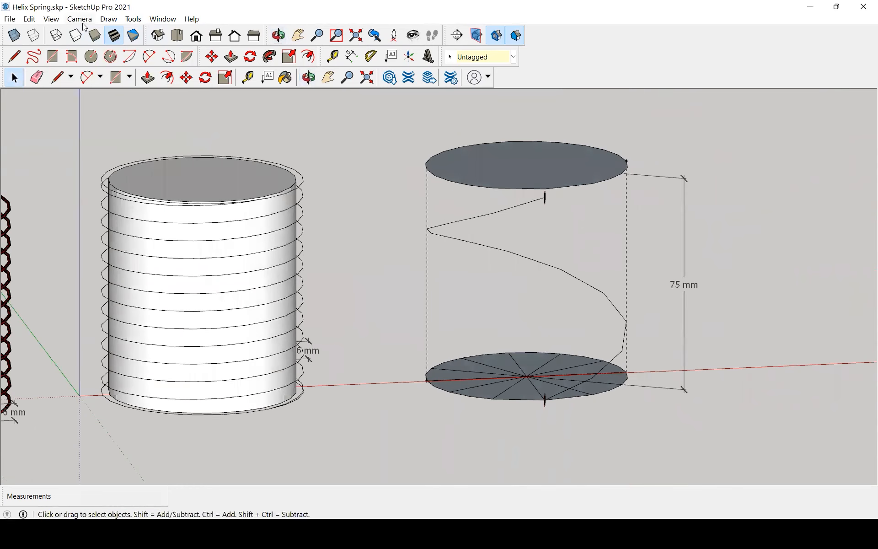
Switch the camera to Perspective and select the single-turn helix group between the two discs.
left_click(80, 19)
left_click(90, 84)
scroll(463, 236, "up", 6)
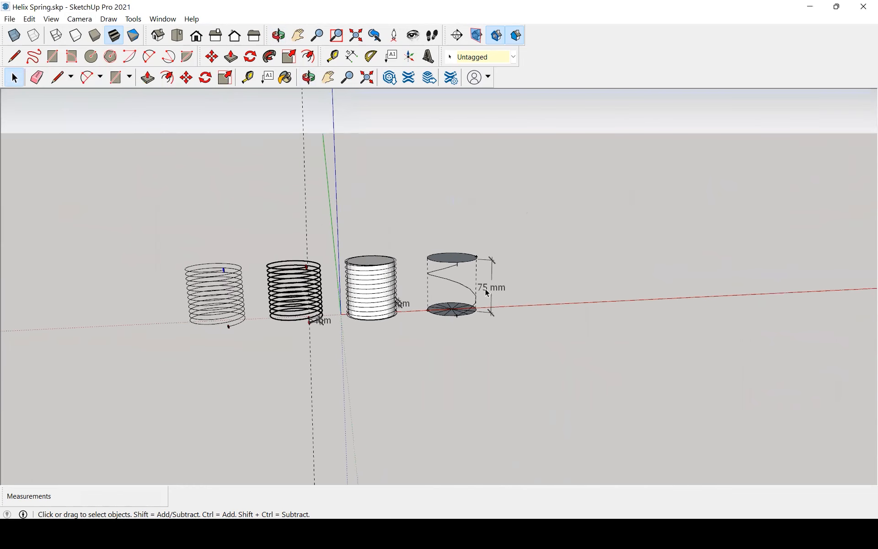
middle_click_drag(465, 255, 502, 223)
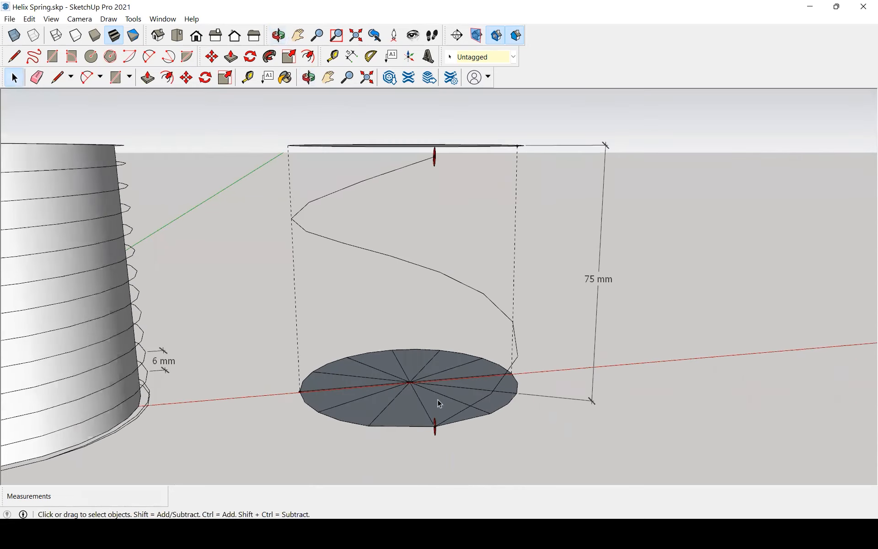
scroll(435, 406, "up", 1)
left_click(413, 427)
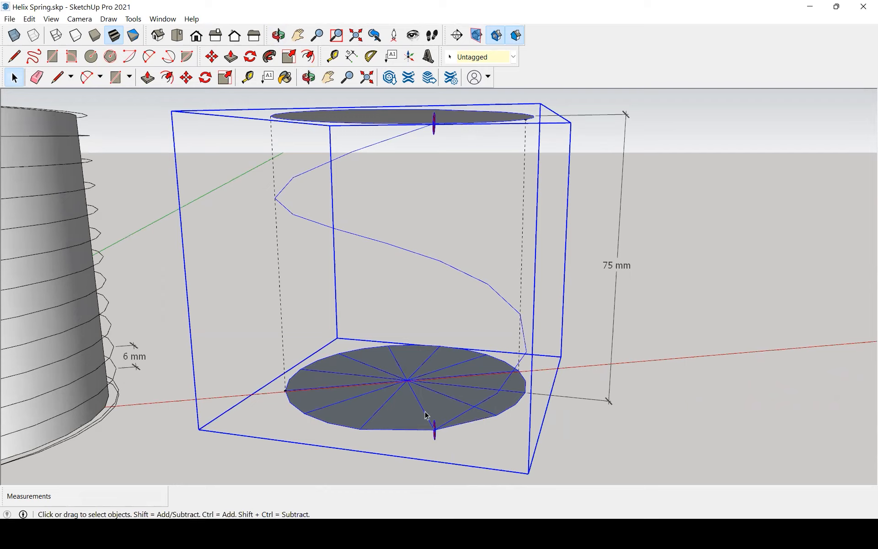
middle_click_drag(533, 393, 599, 236)
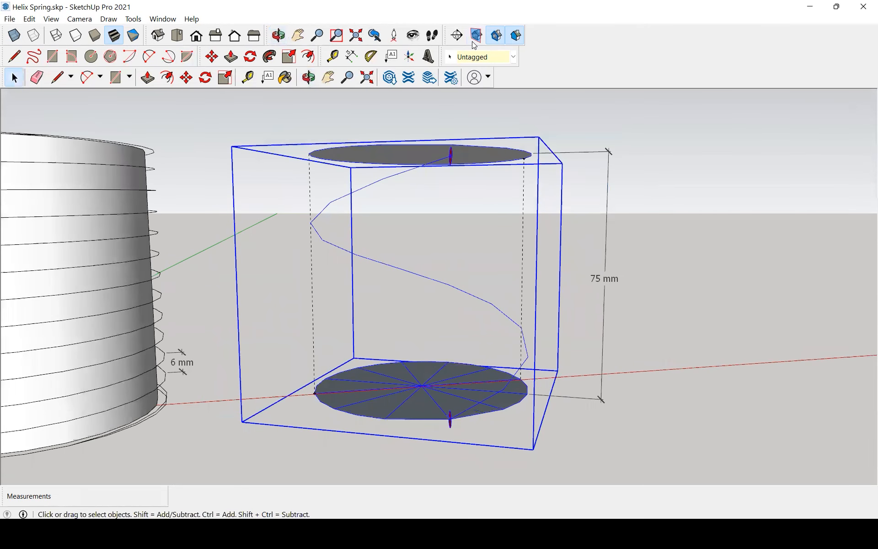
Mark the 75 mm height dimension of the single-turn helix with on-screen ink and clear the markings.
mouse_move(588, 267)
left_mouse_down()
mouse_move(628, 293)
mouse_move(608, 260)
mouse_move(587, 267)
left_mouse_up()
left_click_drag(564, 151, 531, 397)
left_click(608, 48)
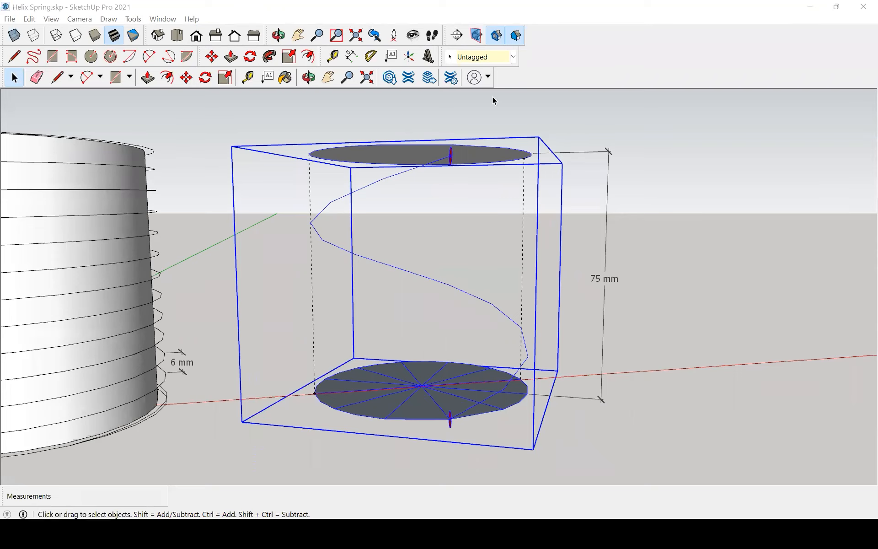
Deselect the helix, circle its end points, box the 75 mm and 6 mm dimensions, and join the end points with red ink.
left_click(384, 245)
middle_click_drag(384, 246, 404, 328)
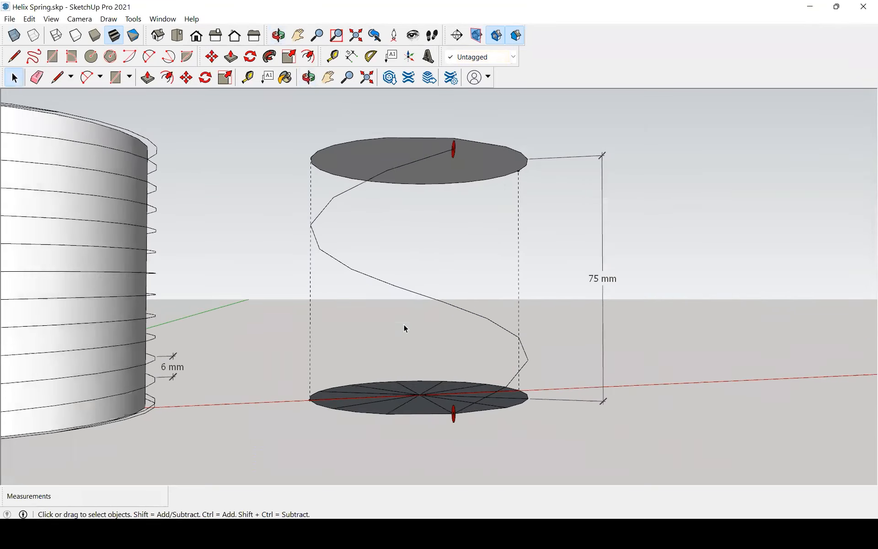
middle_click_drag(434, 408, 428, 415)
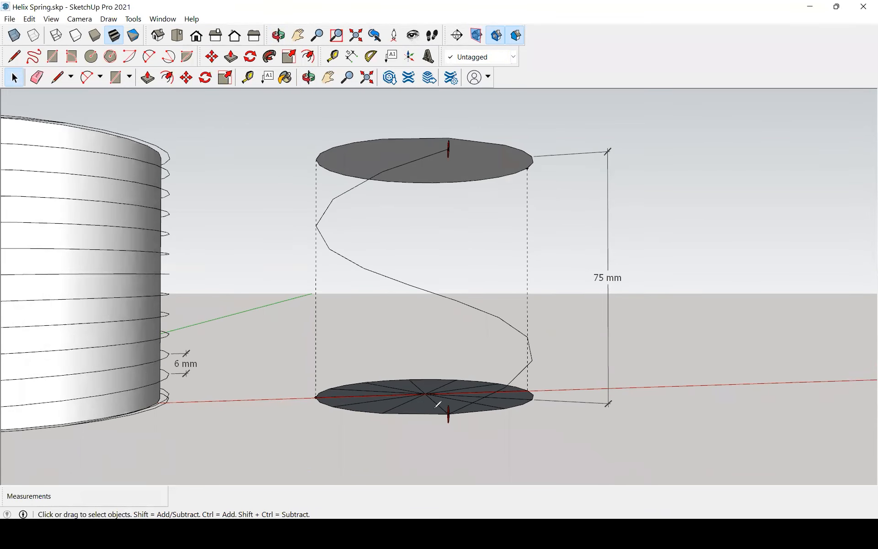
mouse_move(451, 401)
left_mouse_down()
mouse_move(451, 425)
mouse_move(437, 407)
mouse_move(446, 401)
left_mouse_up()
mouse_move(441, 138)
left_mouse_down()
mouse_move(449, 131)
mouse_move(459, 142)
mouse_move(442, 132)
left_mouse_up()
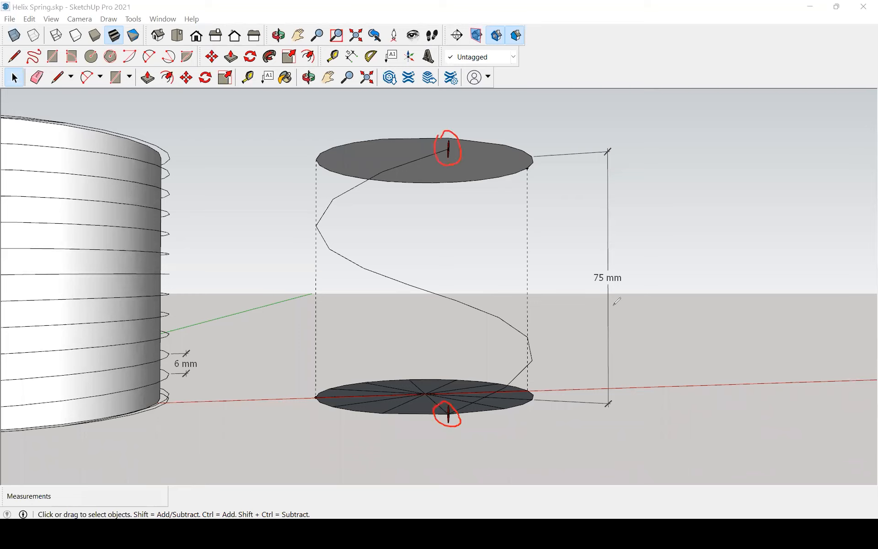
mouse_move(592, 289)
left_mouse_down()
mouse_move(630, 289)
mouse_move(631, 263)
mouse_move(590, 262)
mouse_move(592, 289)
left_mouse_up()
mouse_move(173, 349)
left_mouse_down()
mouse_move(178, 376)
mouse_move(192, 365)
mouse_move(188, 347)
mouse_move(170, 347)
mouse_move(172, 373)
mouse_move(167, 357)
left_mouse_up()
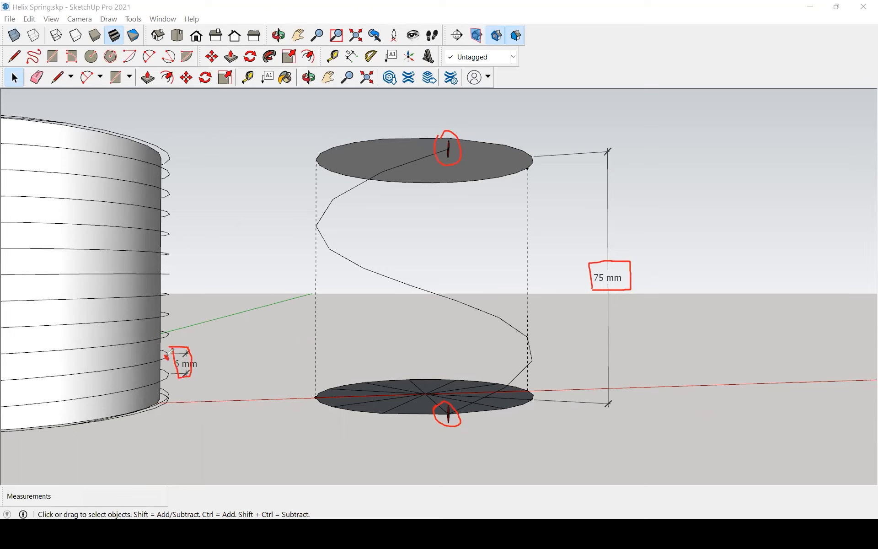
left_click(163, 378)
mouse_move(450, 147)
left_mouse_down()
mouse_move(441, 235)
mouse_move(453, 375)
mouse_move(446, 408)
left_mouse_up()
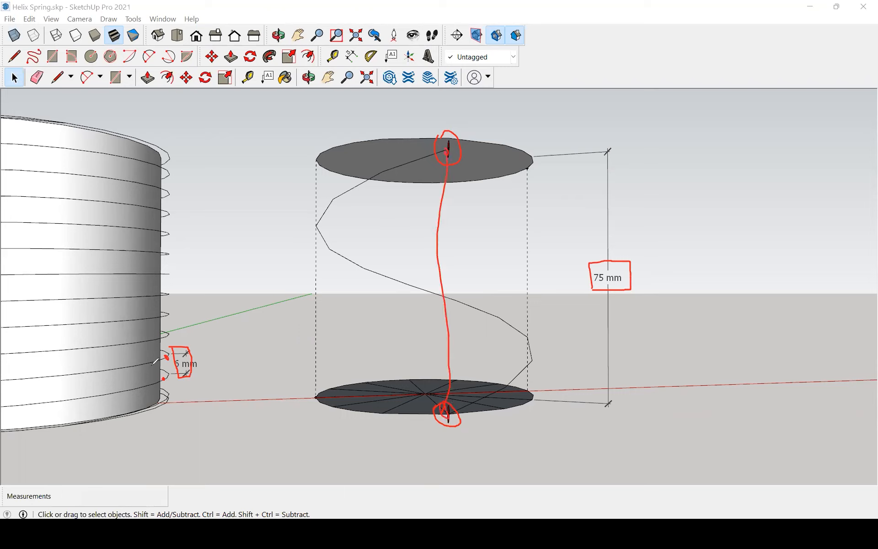
Mark the coil pitch and the full height along the cylinder's side with red ink, and clear all markings.
left_click_drag(166, 357, 167, 376)
mouse_move(161, 149)
left_mouse_down()
mouse_move(215, 133)
mouse_move(192, 404)
mouse_move(201, 402)
mouse_move(185, 411)
left_mouse_up()
left_click_drag(222, 116, 213, 130)
mouse_move(170, 128)
left_mouse_down()
mouse_move(217, 204)
mouse_move(201, 254)
mouse_move(211, 280)
left_mouse_up()
left_click_drag(164, 288, 201, 354)
mouse_move(176, 359)
left_mouse_down()
mouse_move(190, 393)
mouse_move(183, 416)
left_mouse_up()
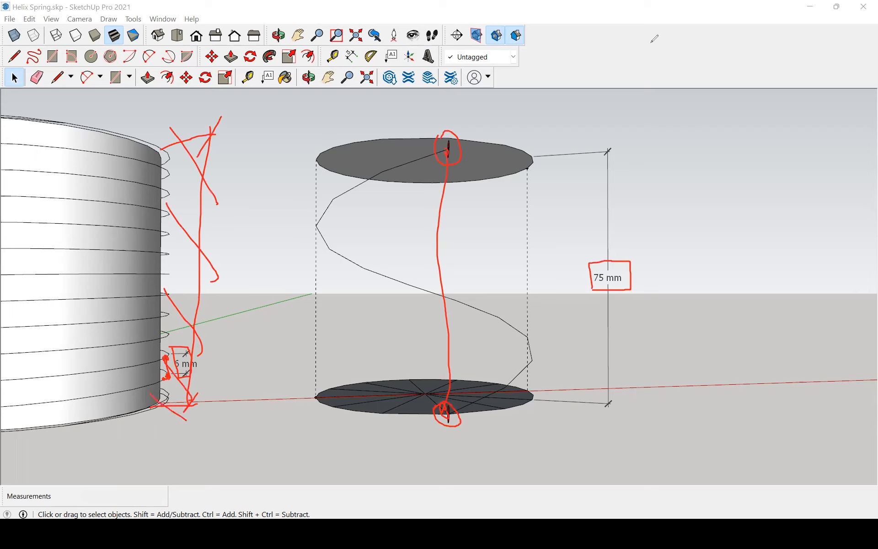
key("Delete")
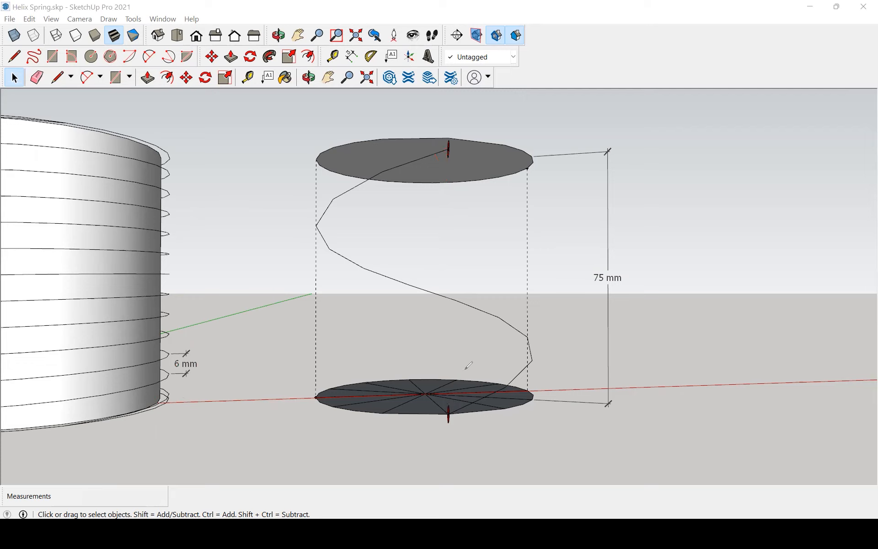
Compare the wire helix, the red spring, the cylinder with its coil and the single-turn helix.
scroll(444, 160, "down", 4)
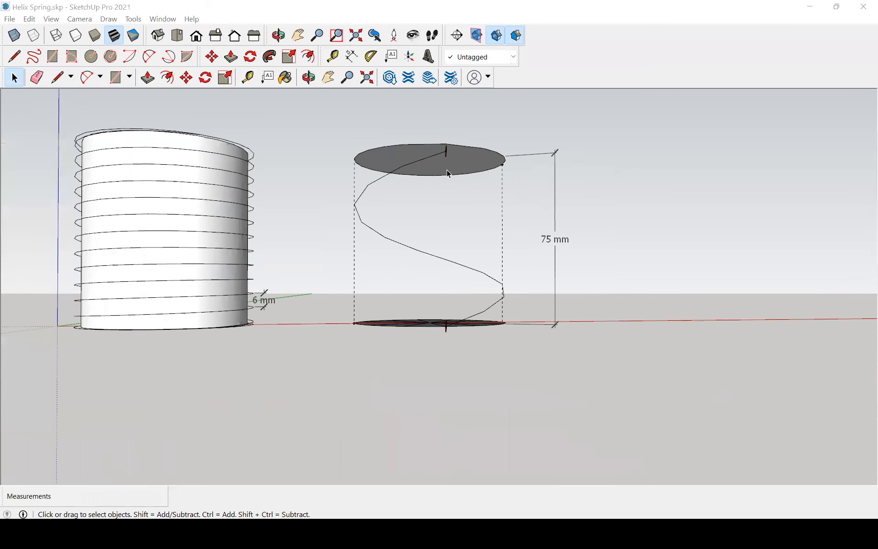
middle_click_drag(375, 190, 224, 320)
scroll(466, 298, "down", 3)
scroll(293, 305, "down", 1)
scroll(547, 270, "up", 1)
scroll(232, 199, "up", 6)
middle_click_drag(231, 233, 483, 198)
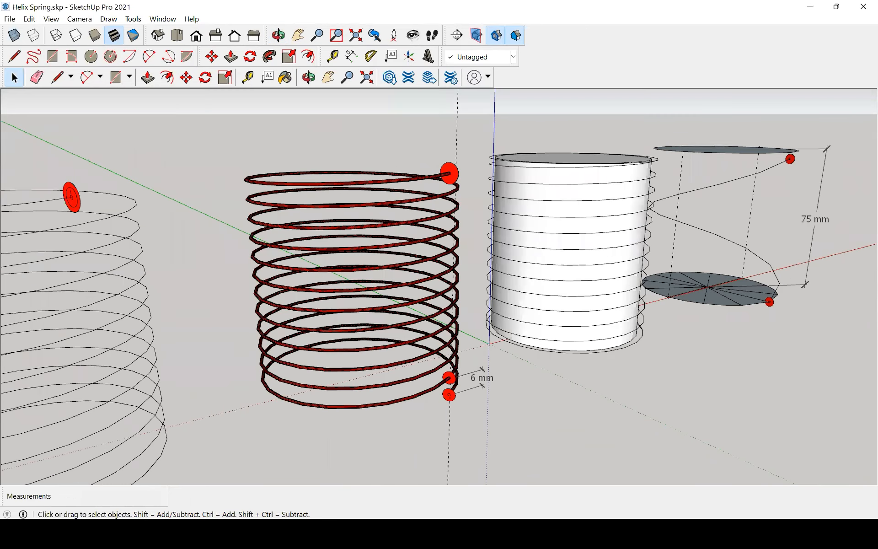
Switch to the Helix Construction Video drawing in AutoCAD, review the helix constructions and regenerate the model.
left_click(477, 534)
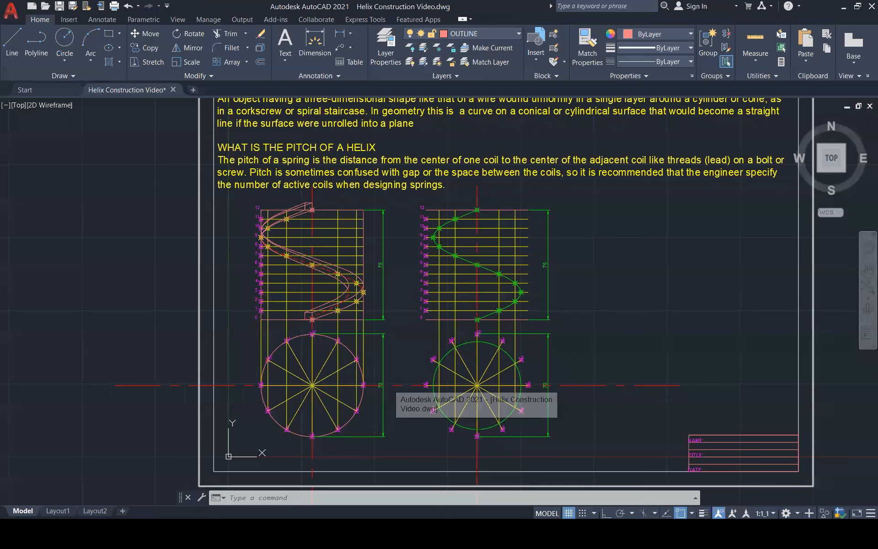
scroll(193, 294, "down", 2)
scroll(215, 147, "up", 1)
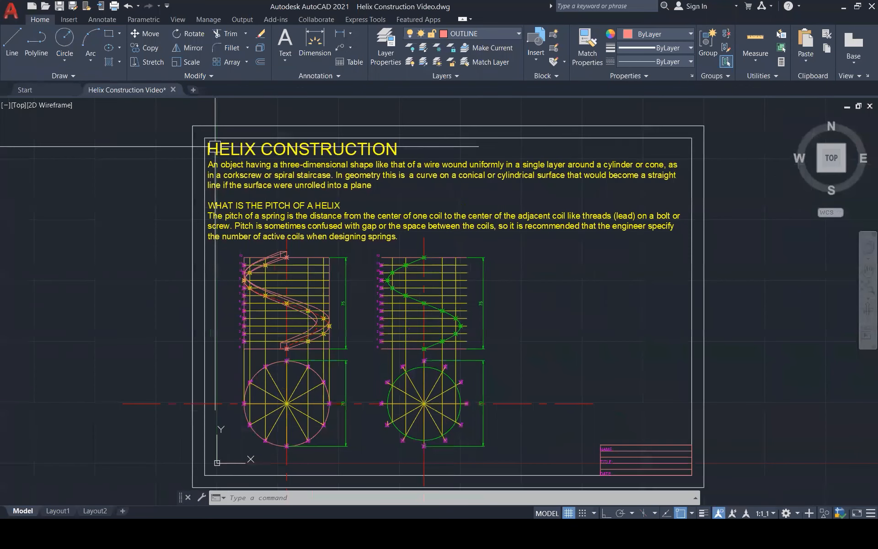
scroll(244, 390, "up", 1)
middle_click_drag(244, 390, 273, 345)
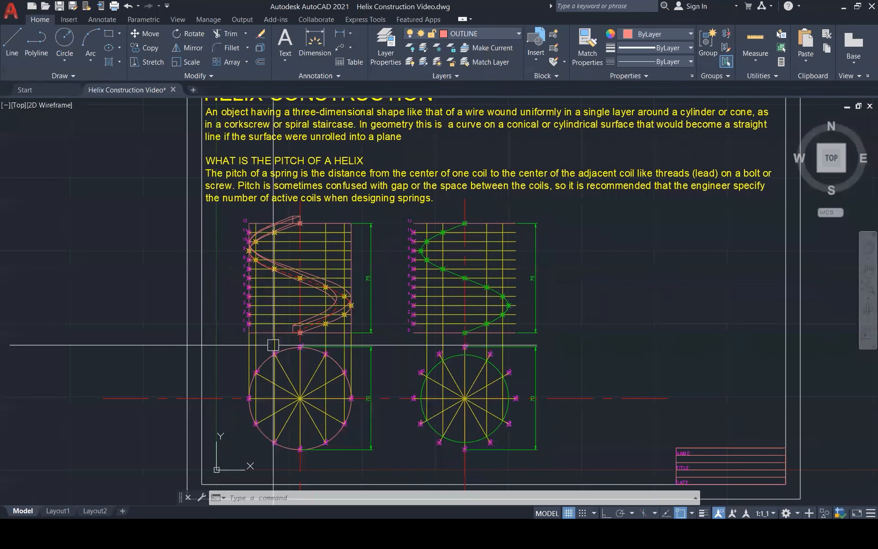
scroll(273, 345, "down", 1)
type("RE")
key("Return")
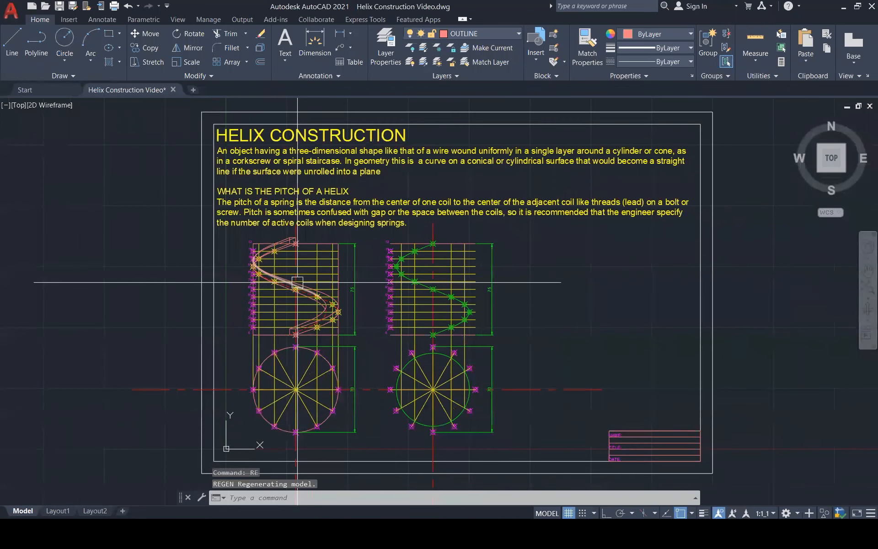
left_click(509, 448)
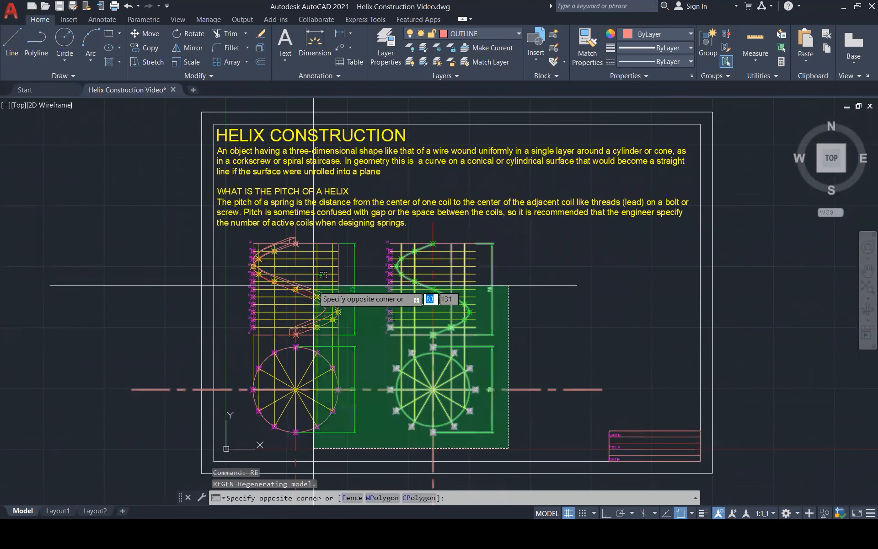
left_click(249, 254)
type("m")
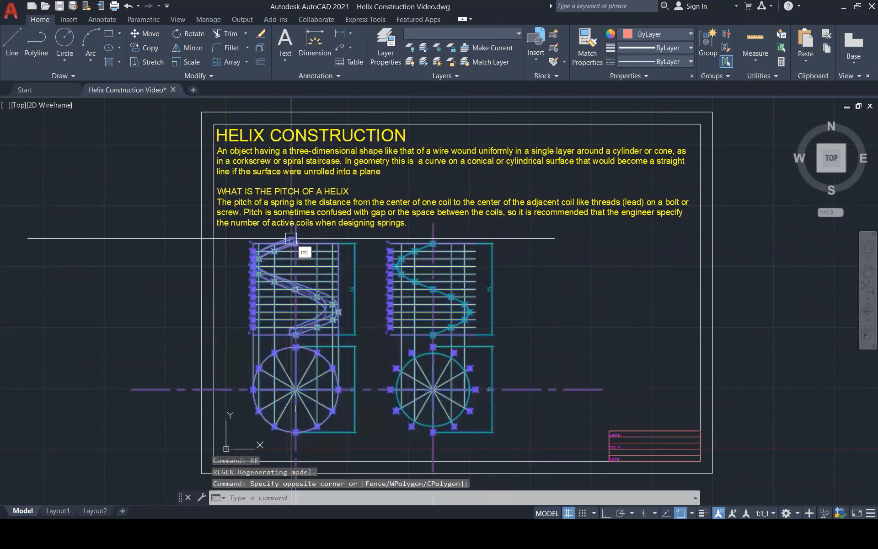
key("Return")
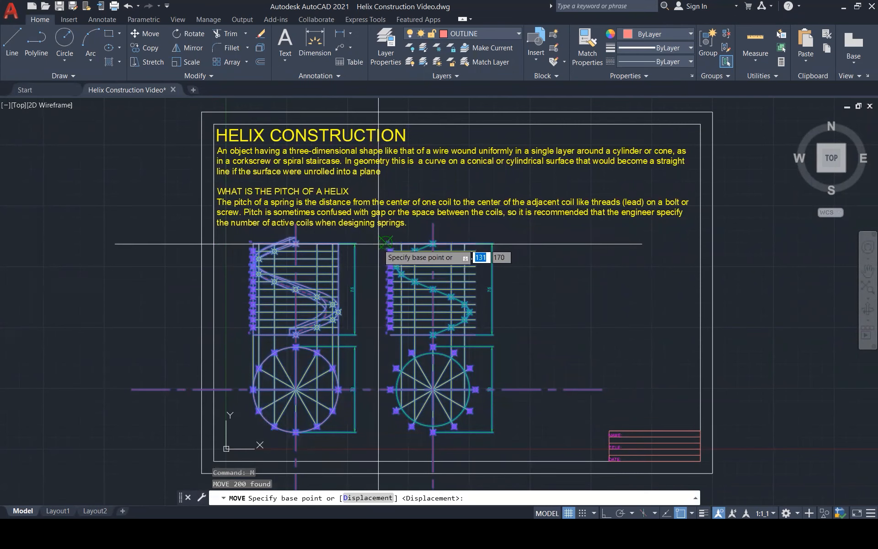
key("Escape")
Highlight the green helix curve in the wire helix elevation for inspection, and clear the selection.
scroll(431, 299, "up", 1)
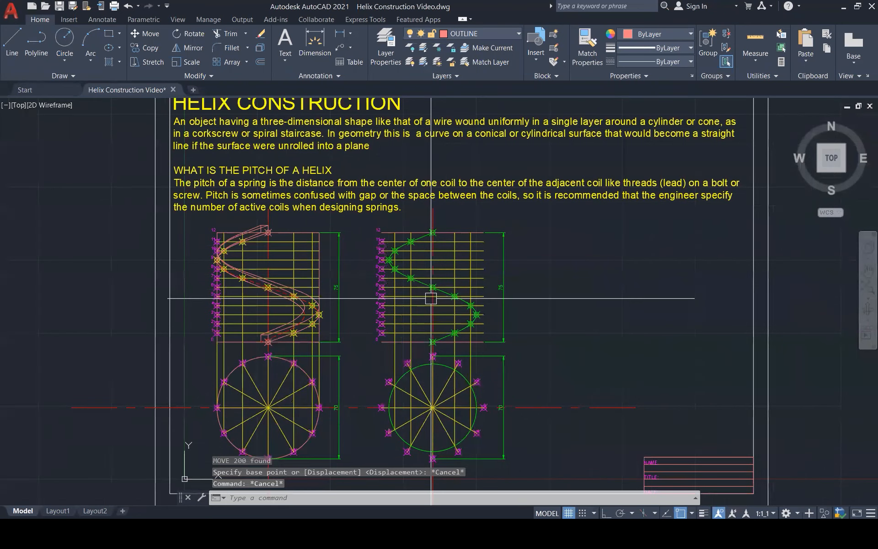
scroll(431, 298, "up", 5)
left_click(390, 246)
scroll(488, 251, "down", 3)
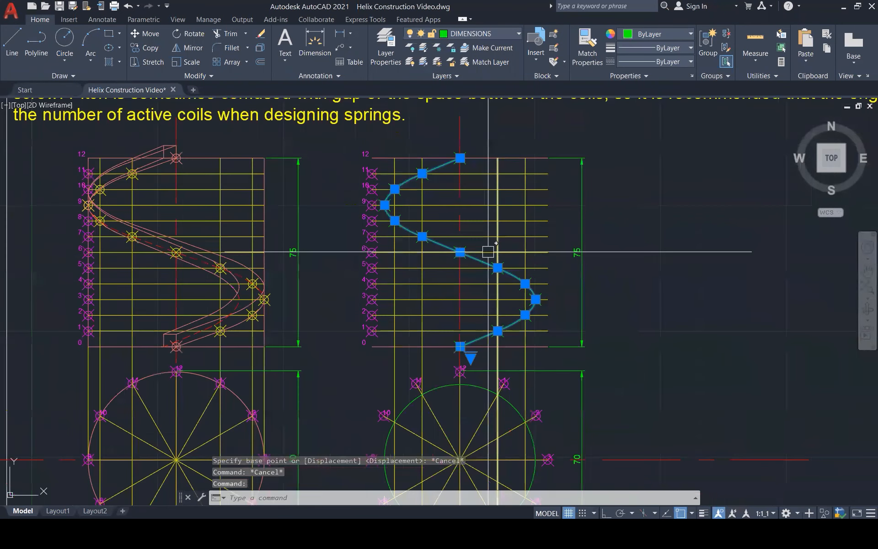
scroll(88, 202, "up", 2)
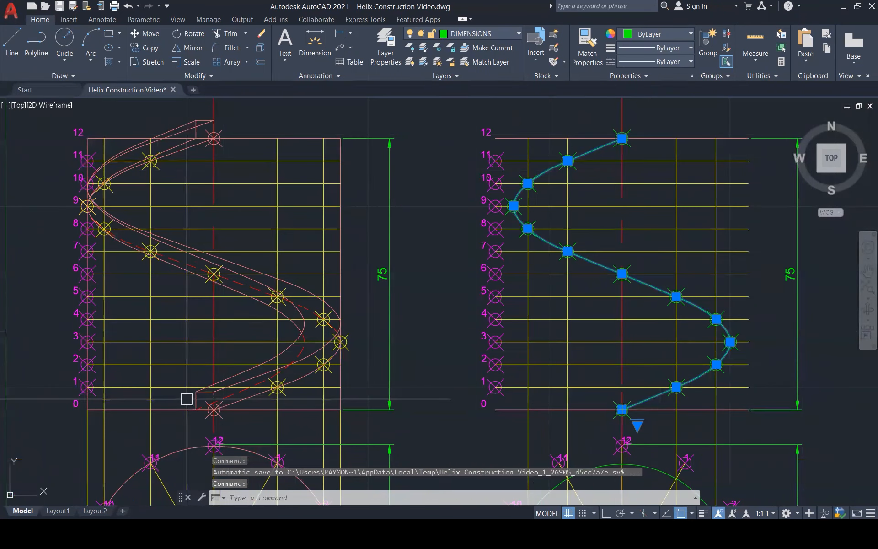
scroll(190, 398, "up", 1)
key("Escape")
key("Escape")
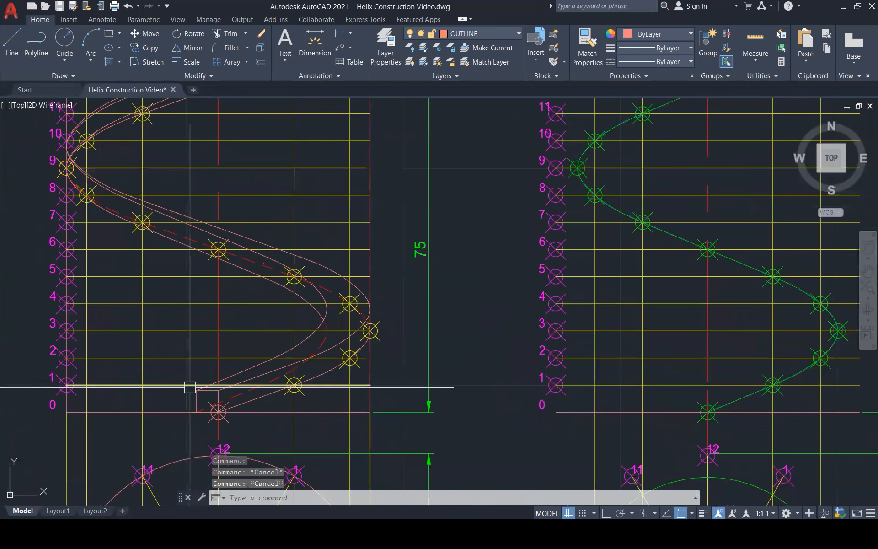
Hatch the small square at the lower end of the square-section spring with the SOLID pattern.
type("h")
key("Return")
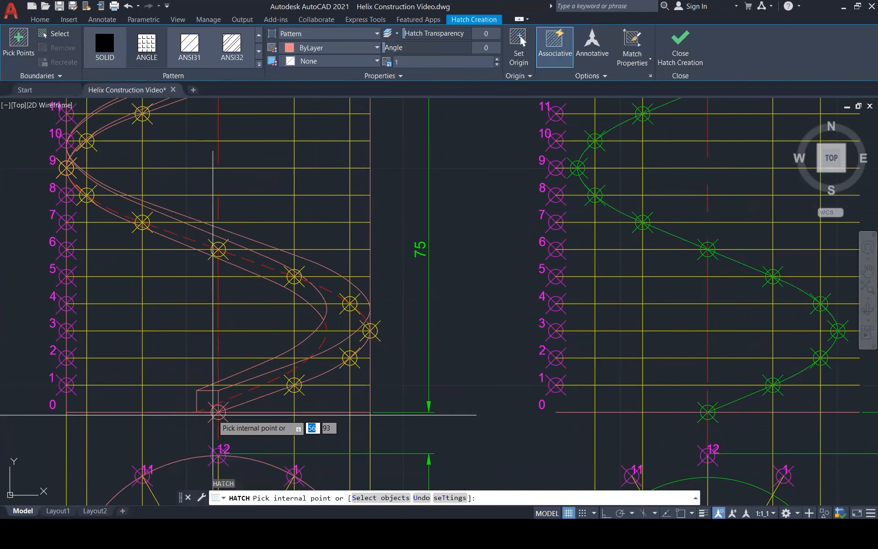
left_click(232, 46)
left_click(208, 402)
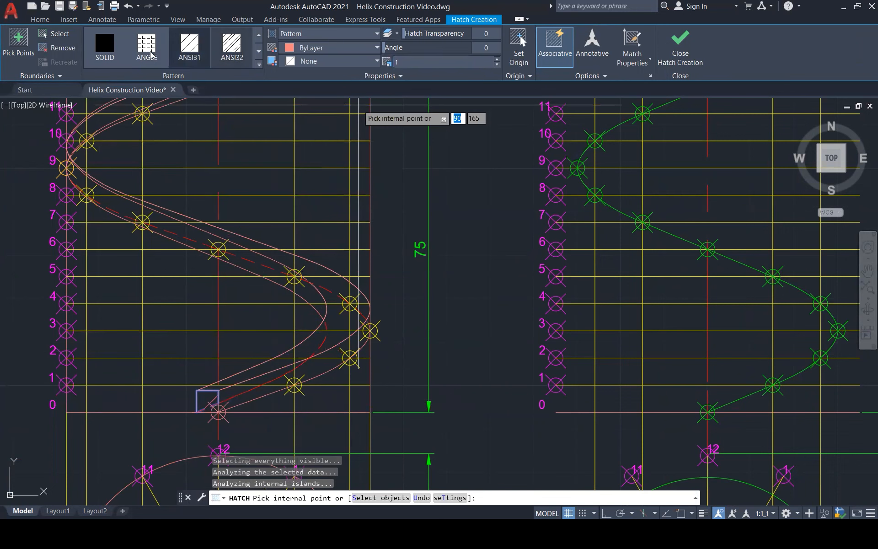
left_click(104, 45)
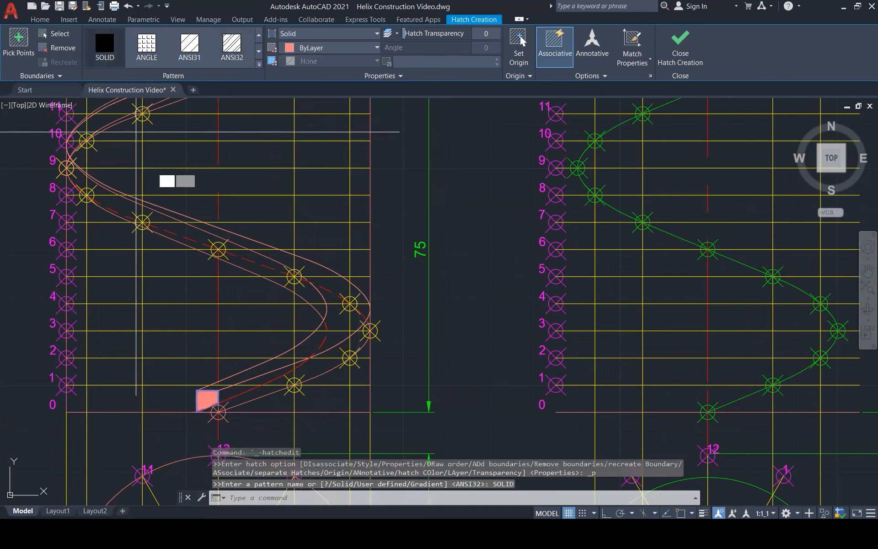
left_click(217, 401)
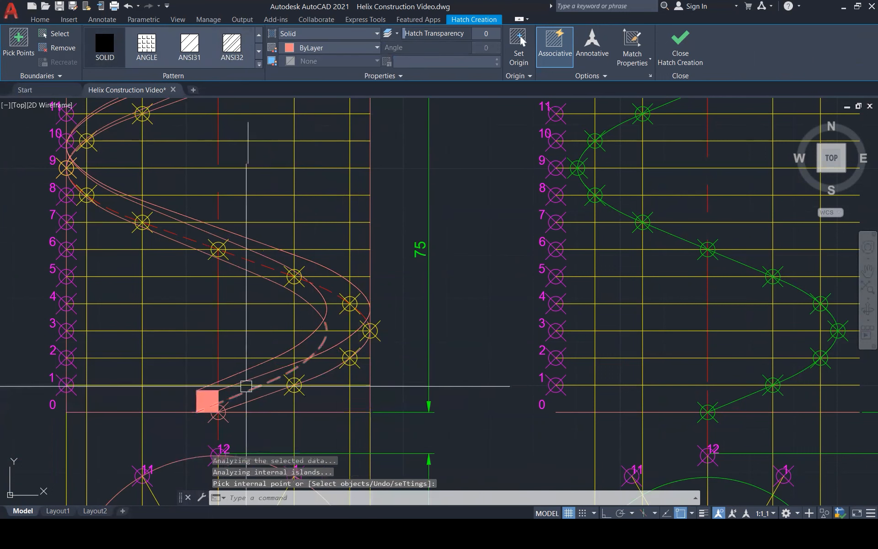
key("Return")
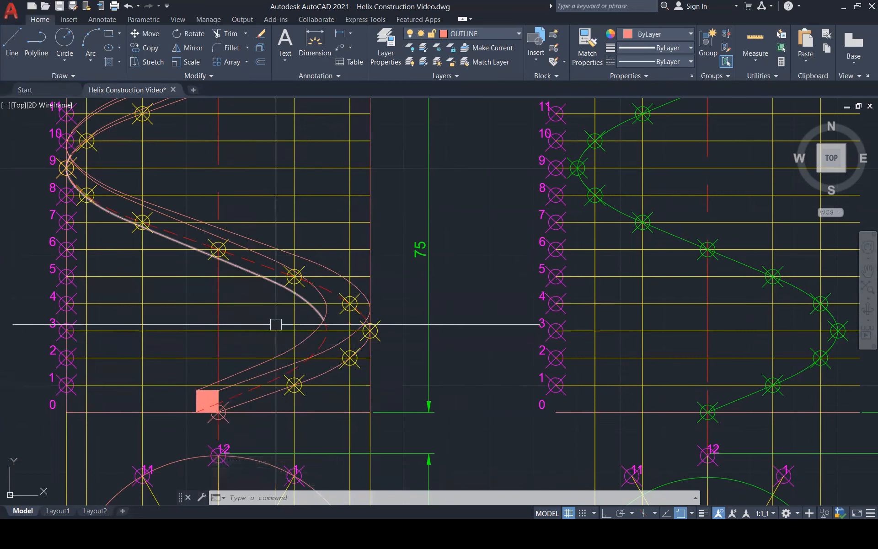
Compare the green wire helix with the square-section spring by highlighting the green curve, and deselect it.
scroll(275, 324, "down", 2)
scroll(266, 347, "down", 1)
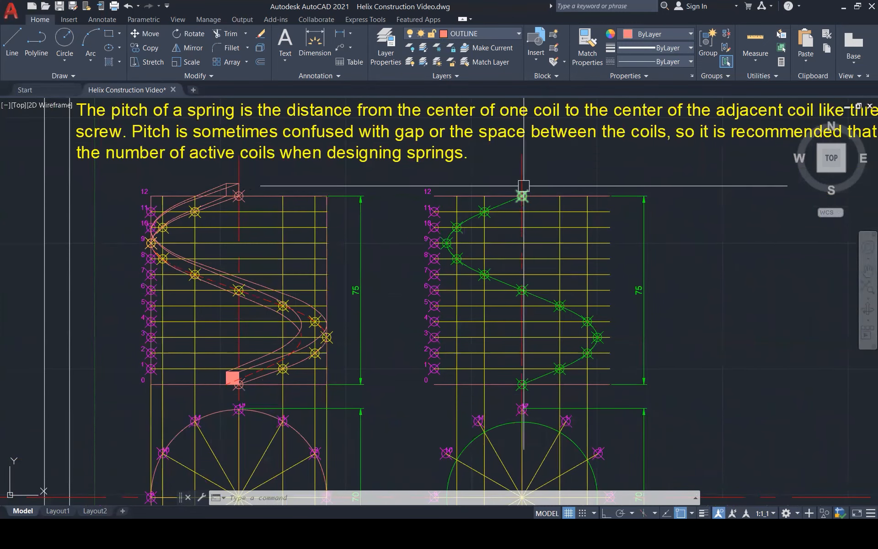
left_click(515, 199)
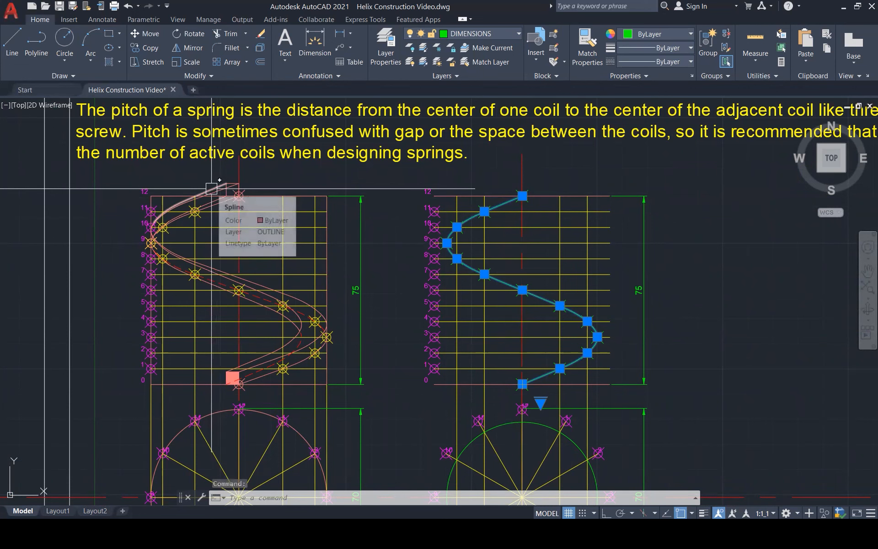
key("Escape")
key("Escape")
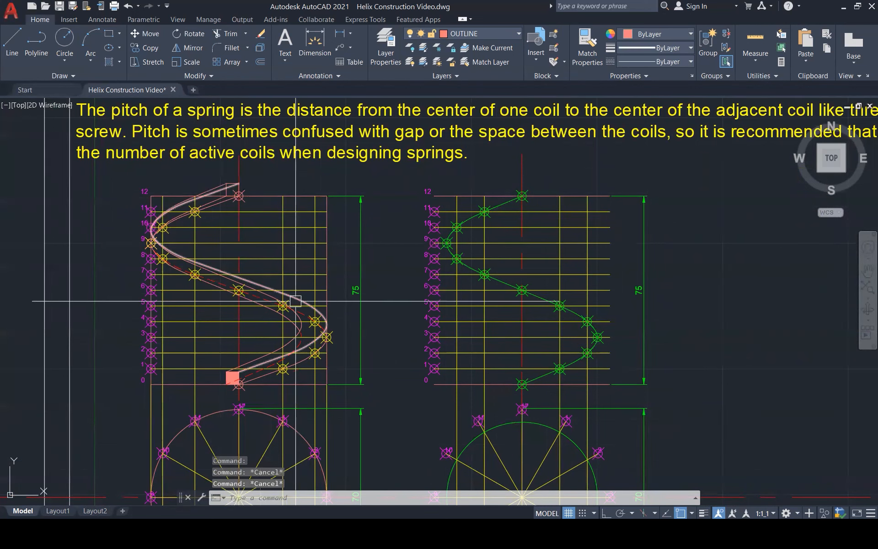
Highlight the dashed hidden curve at the lower end of the spring for inspection, and deselect it.
scroll(312, 332, "up", 1)
scroll(310, 334, "up", 3)
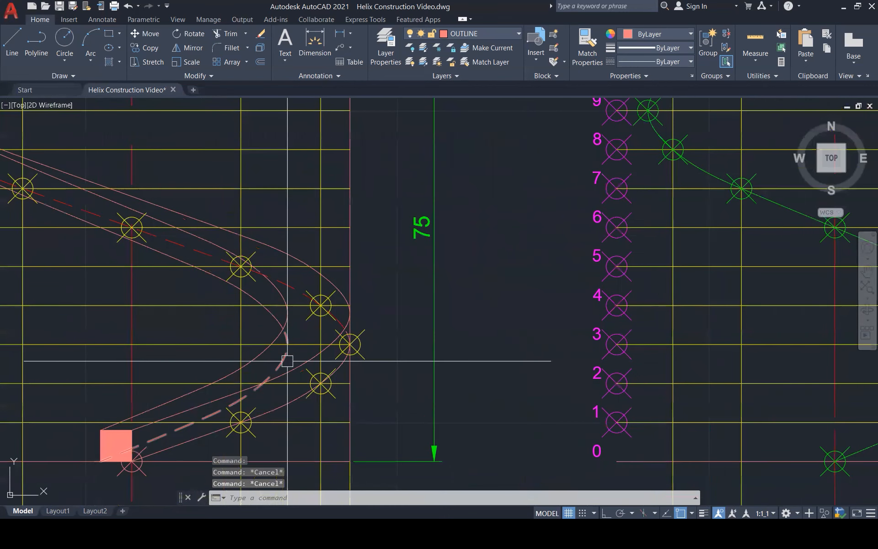
left_click(288, 361)
scroll(359, 300, "down", 1)
scroll(359, 301, "down", 1)
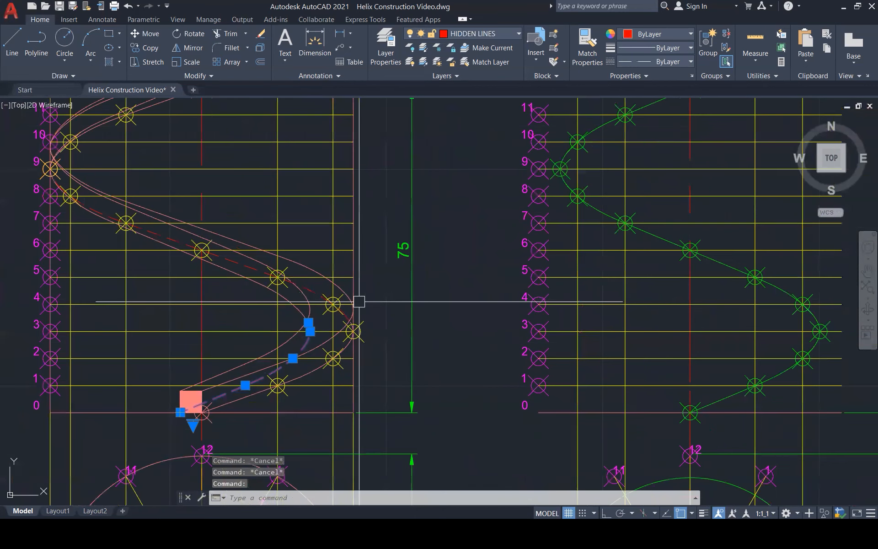
scroll(359, 301, "down", 1)
key("Escape")
Move both helix constructions, including their plan circles and dimensions, out of the sheet frame.
scroll(233, 322, "down", 10)
scroll(208, 308, "up", 3)
left_click(183, 256)
left_click(437, 426)
scroll(438, 306, "down", 2)
left_click(280, 421)
type("m")
key("Return")
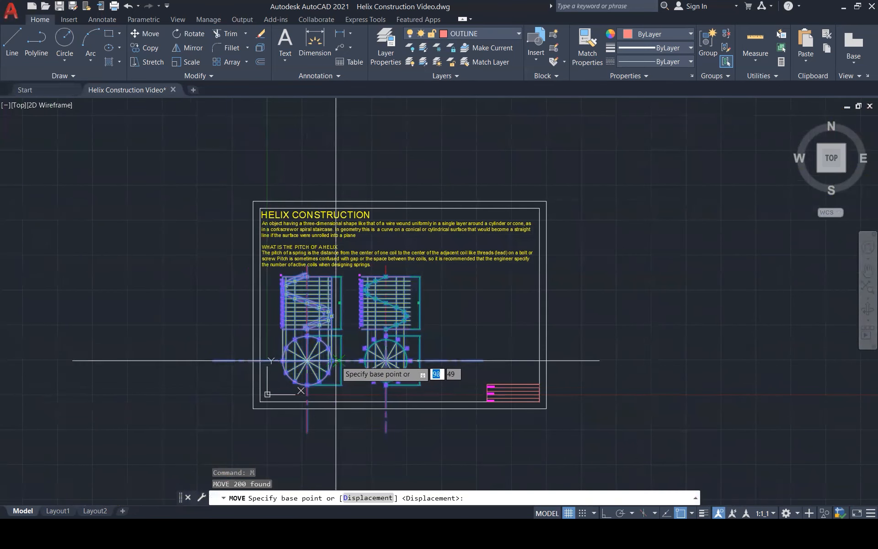
left_click(345, 353)
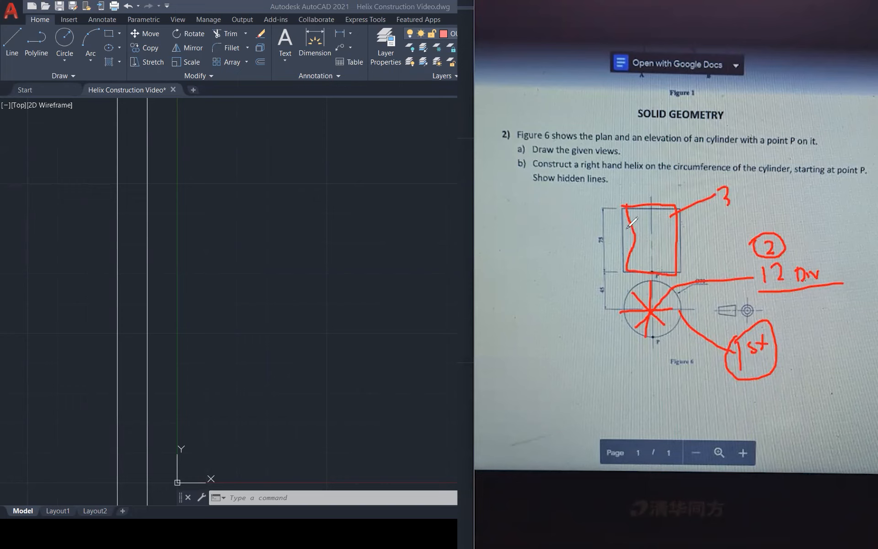
Mark the cylinder's elevation on the Figure 6 reference photo with red ink, and frame the exercise text and figure.
mouse_move(636, 226)
left_mouse_down()
mouse_move(544, 220)
mouse_move(561, 208)
mouse_move(549, 230)
mouse_move(569, 223)
mouse_move(569, 234)
left_mouse_up()
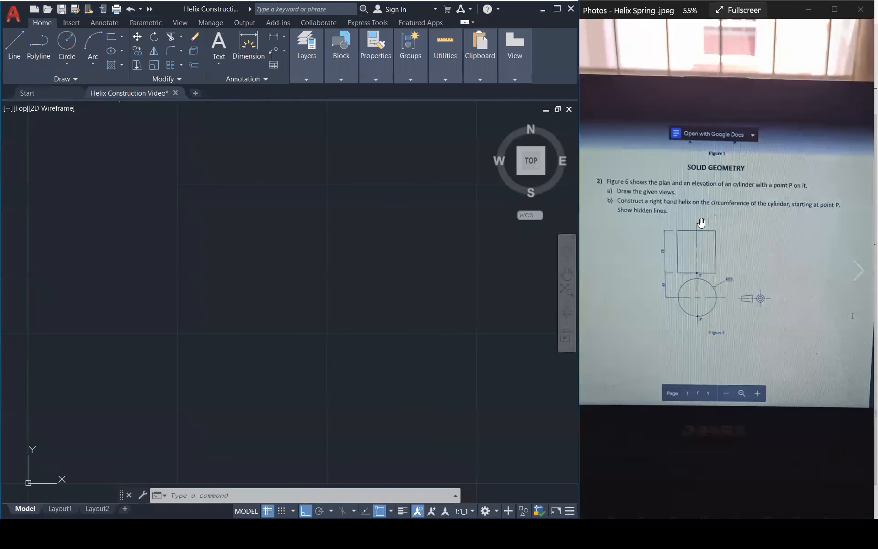
scroll(681, 346, "down", 2)
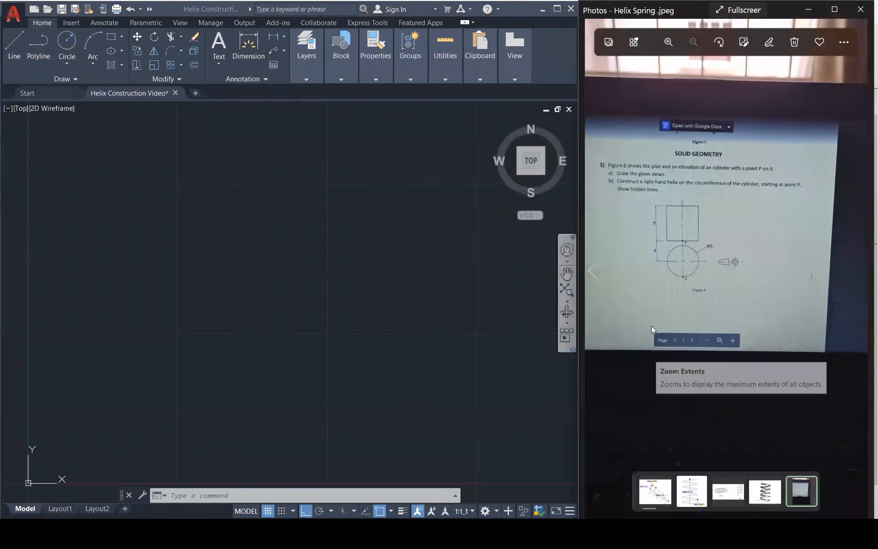
scroll(700, 256, "up", 3)
left_click_drag(709, 289, 734, 330)
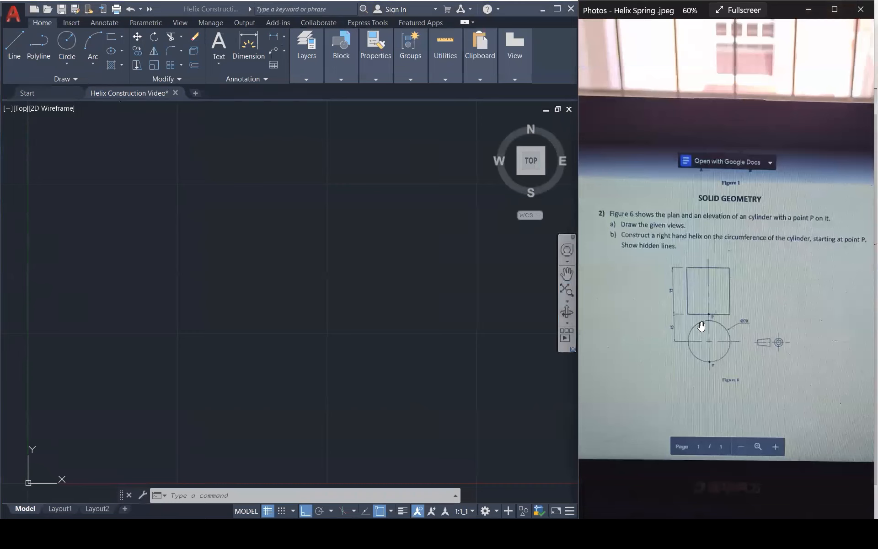
scroll(355, 316, "down", 4)
scroll(304, 333, "up", 5)
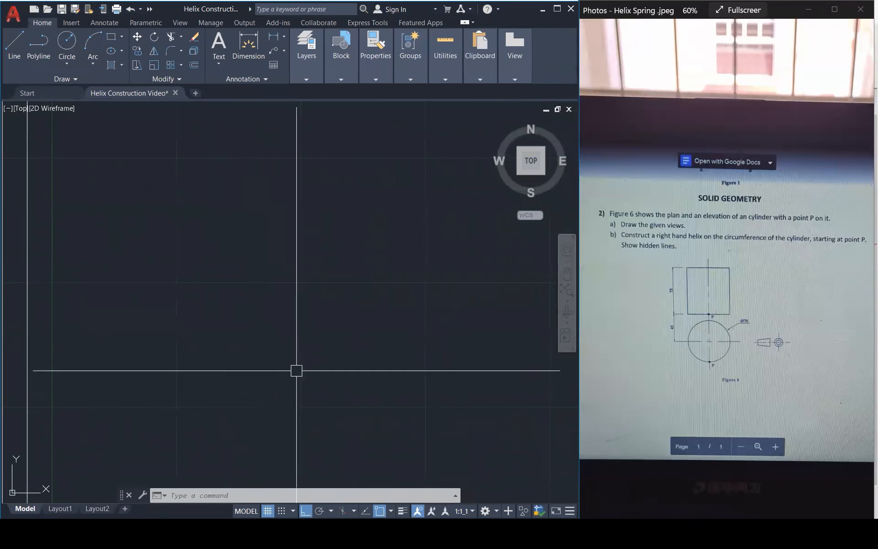
Draw a circle with a radius of 35 in the empty sheet as the cylinder's plan.
type("c")
key("Return")
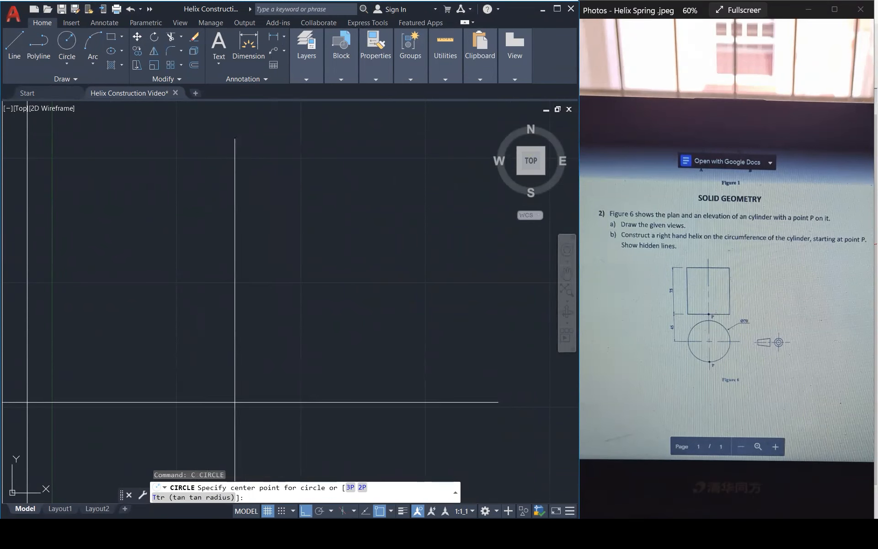
left_click(235, 402)
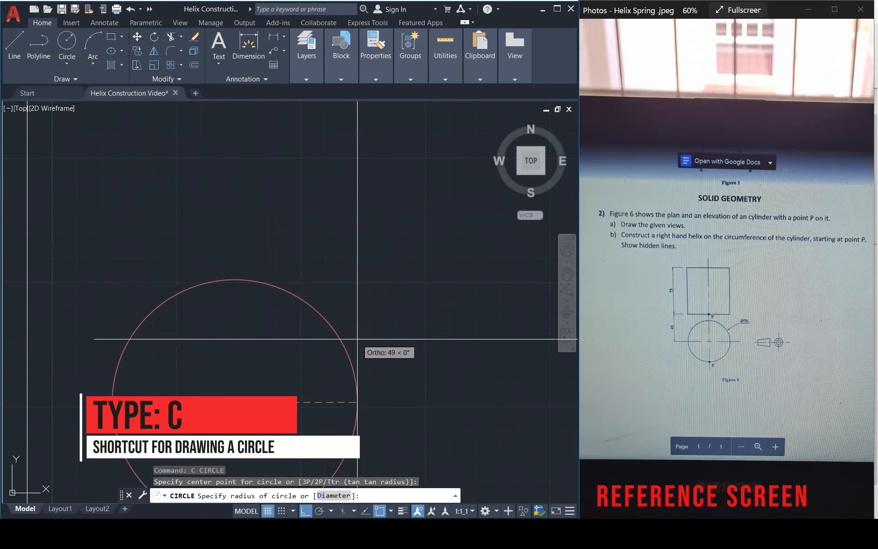
type("35")
key("Return")
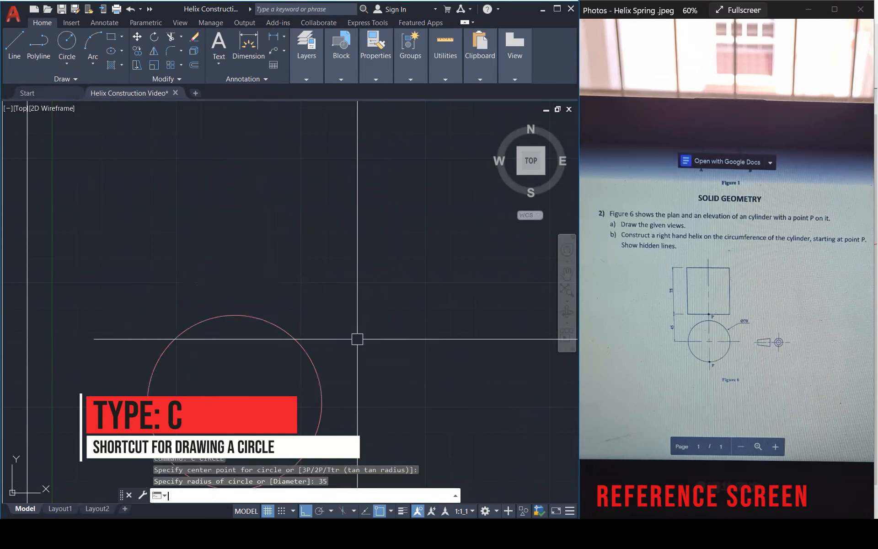
Enlarge Figure 6 in the reference photo and underline the Ø70 dimension with red ink.
scroll(750, 331, "up", 4)
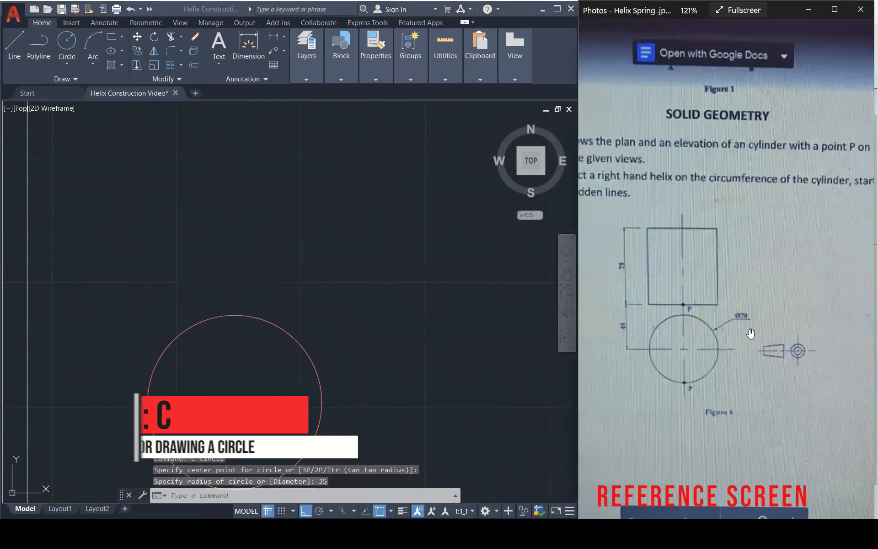
scroll(775, 332, "down", 3)
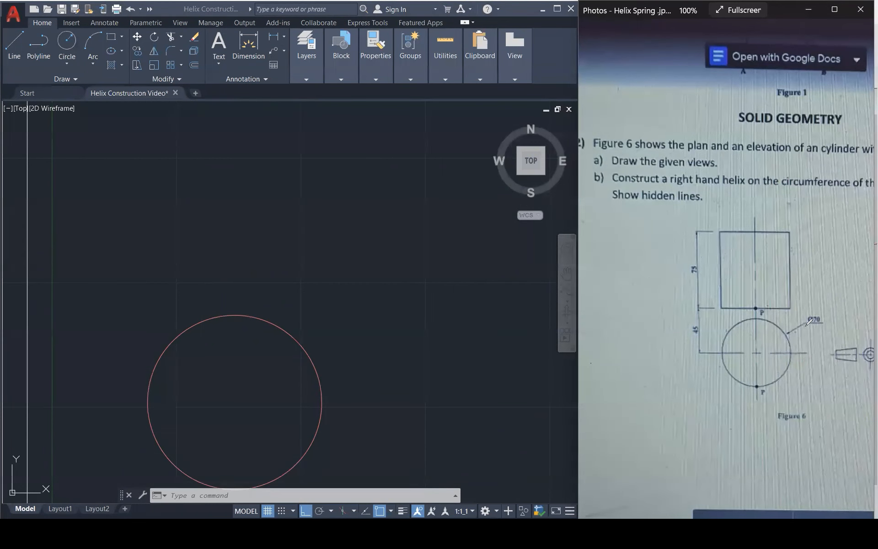
left_click_drag(806, 326, 823, 326)
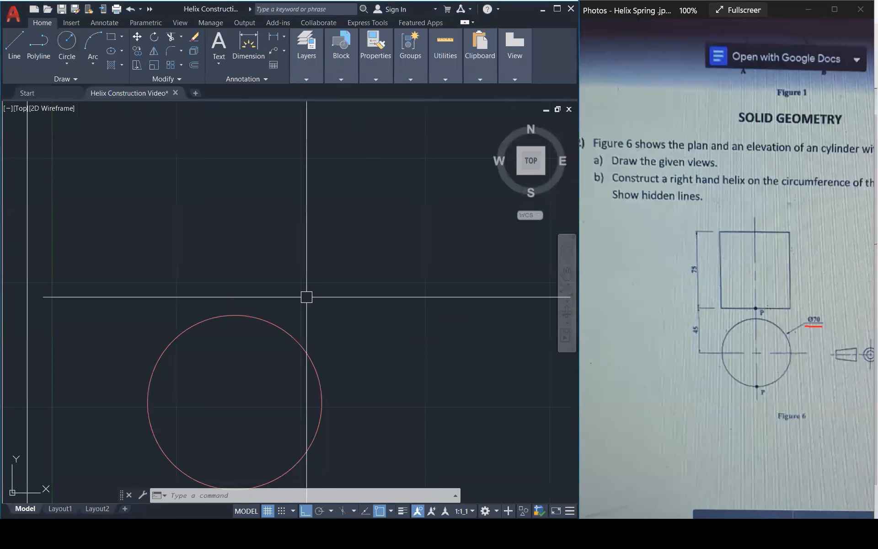
Divide the plan circle into 12 equal segments with the Divide command.
scroll(311, 320, "down", 1)
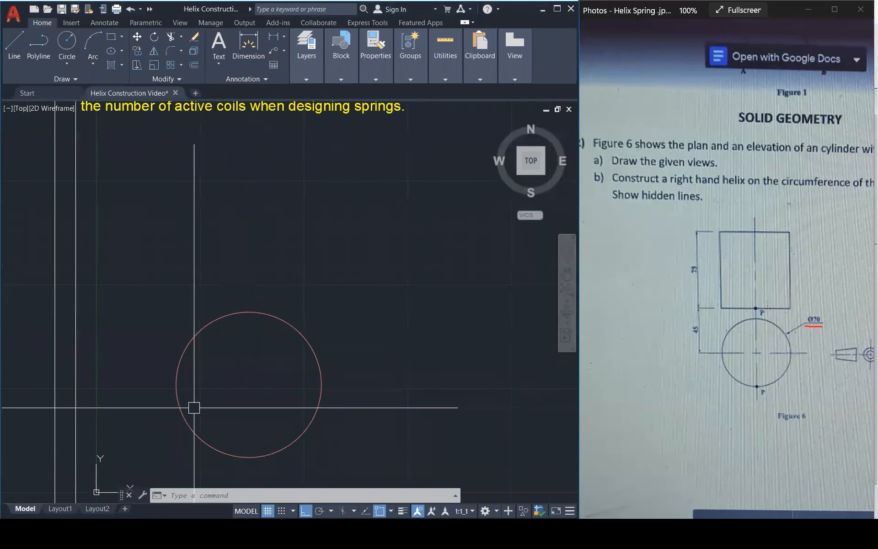
type("DIV")
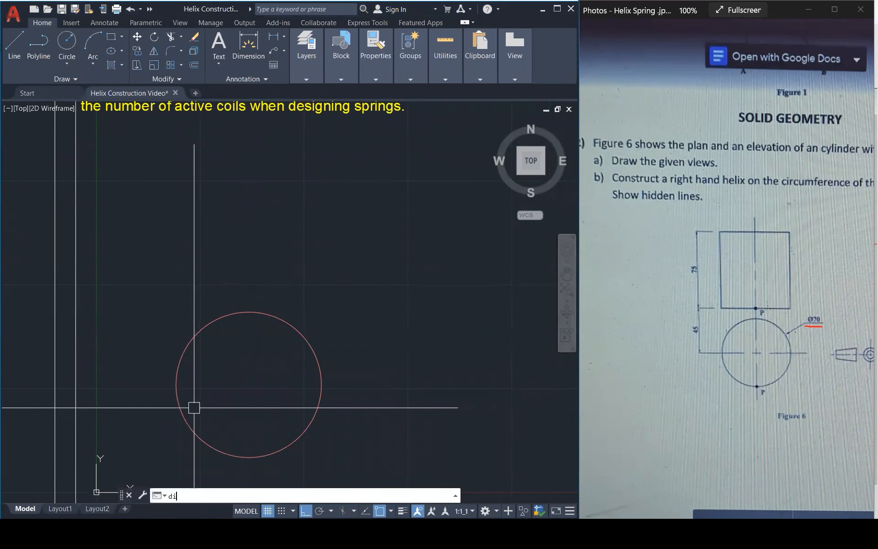
key("Return")
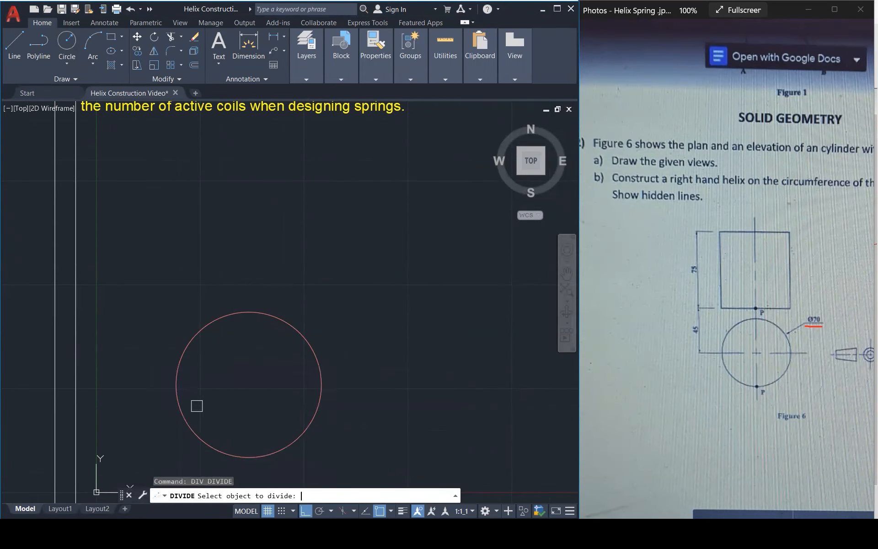
left_click(258, 316)
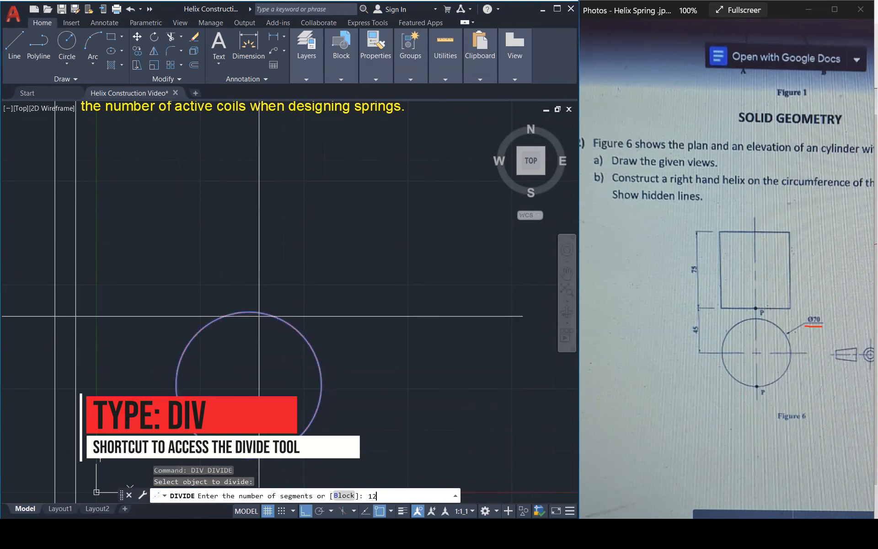
key("Return")
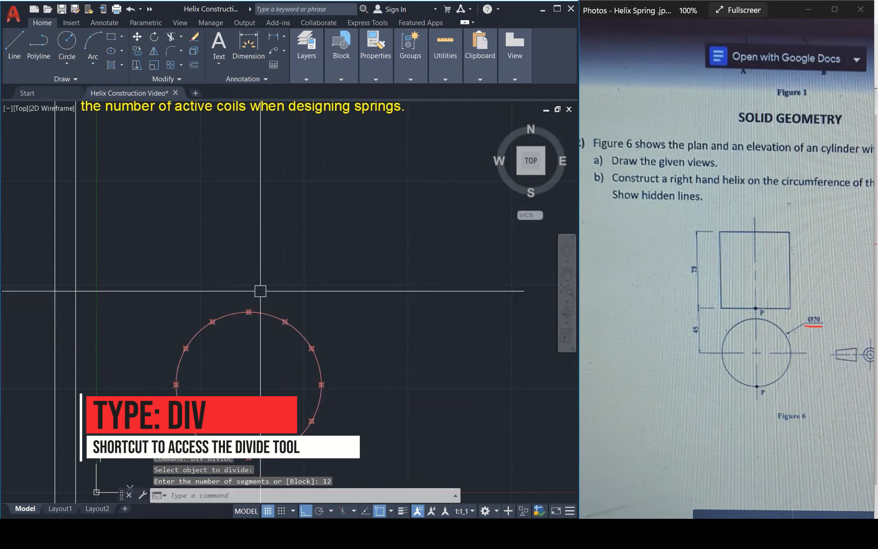
Draw the plan circle's vertical diameter and the two steep diagonal diameters between opposite division points.
type("l")
key("Return")
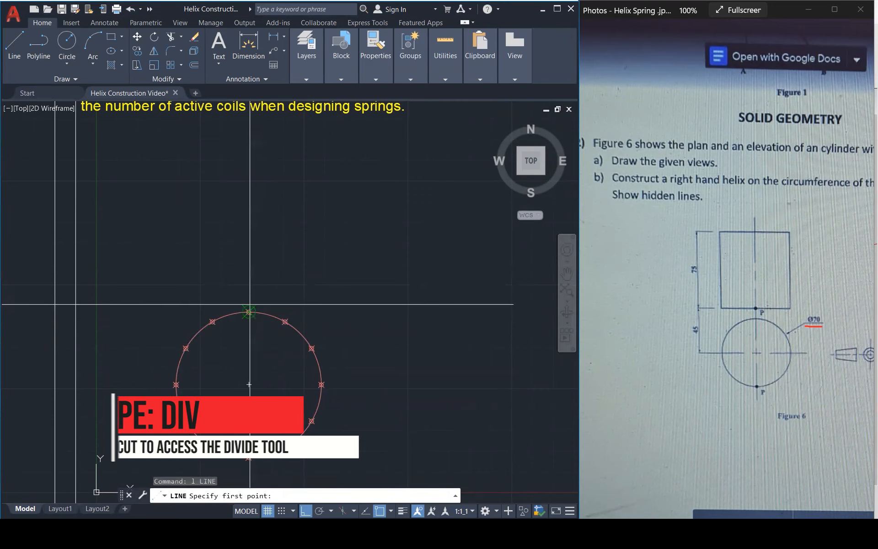
left_click(249, 312)
left_click(249, 457)
key("Return")
key("Return")
left_click(285, 448)
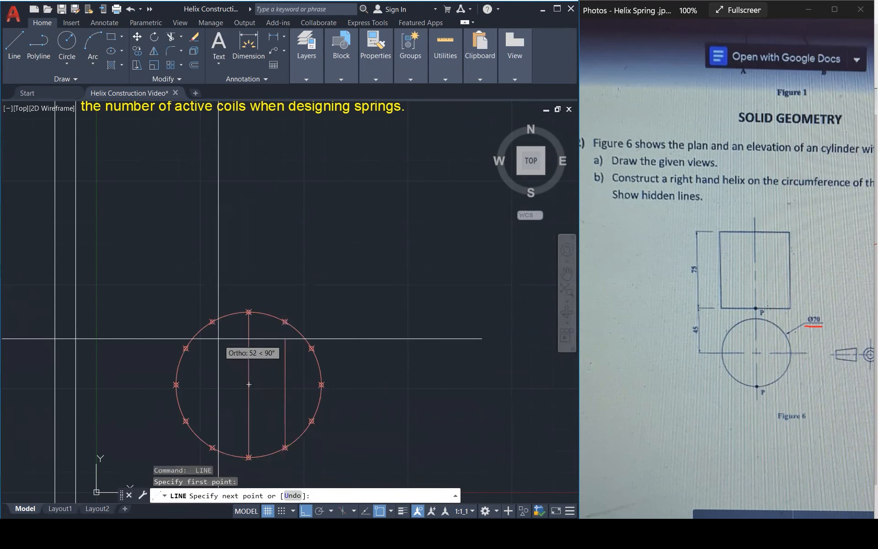
left_click(213, 321)
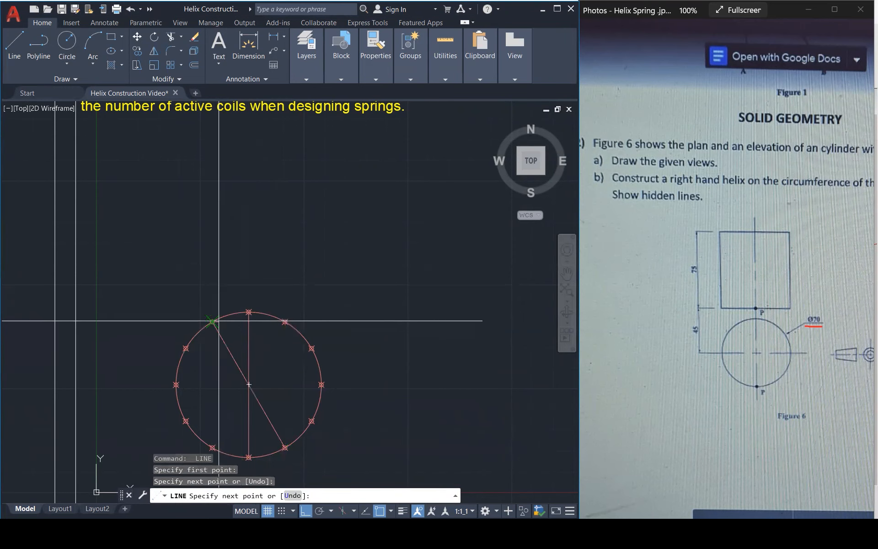
key("Return")
key("Return")
left_click(285, 322)
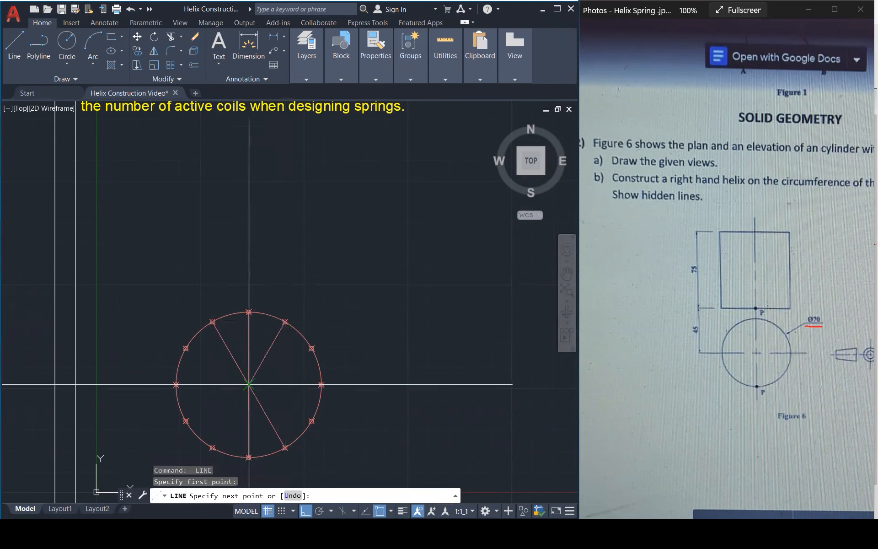
left_click(212, 448)
Draw the plan circle's horizontal diameter and the two shallow diagonal diameters between opposite division points.
key("Return")
key("Return")
left_click(312, 420)
left_click(185, 348)
key("Return")
key("Return")
left_click(176, 384)
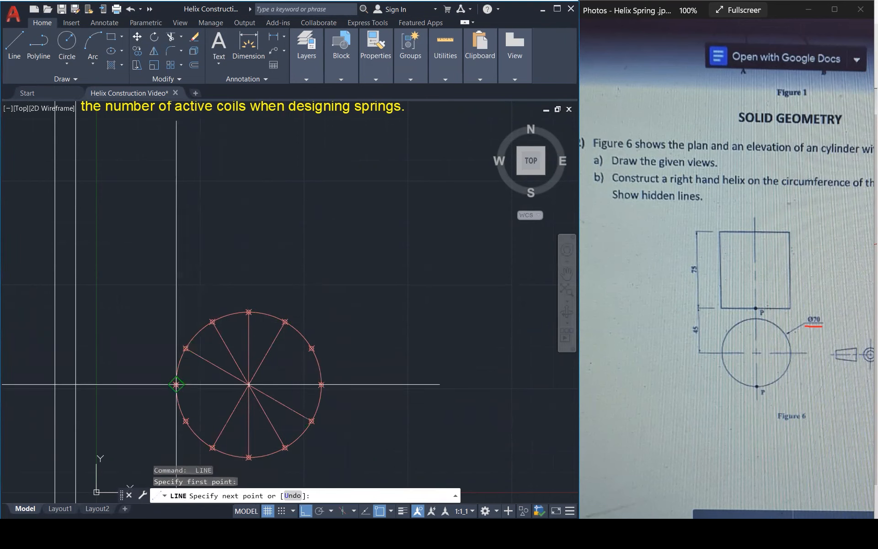
left_click(321, 384)
key("Return")
key("Return")
left_click(310, 350)
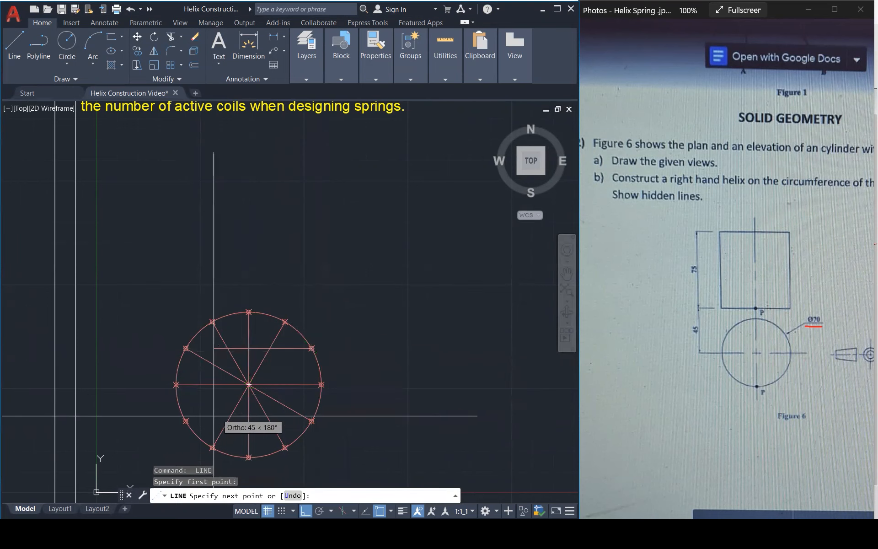
key("Escape")
key("Escape")
key("Escape")
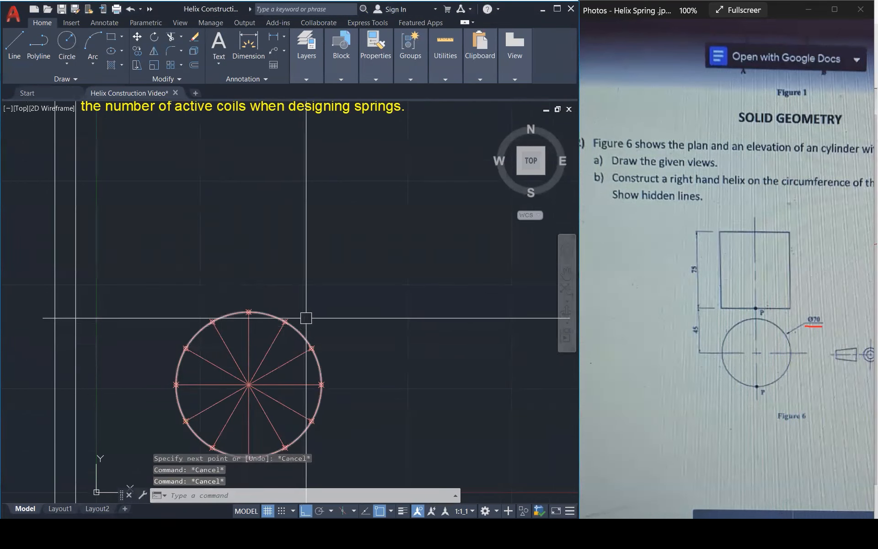
Match the six diameter lines to the properties of the yellow text above the plan with Match Properties.
type("ma")
key("Return")
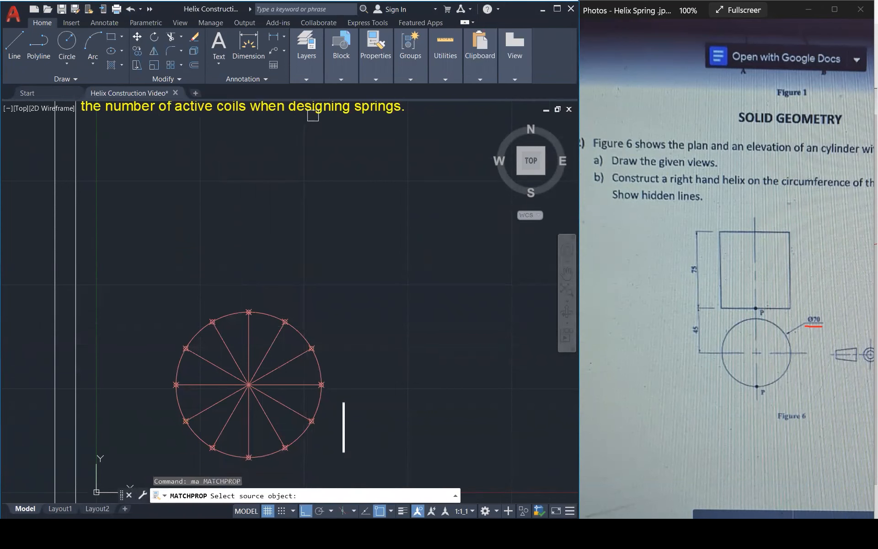
left_click(286, 382)
left_click(279, 406)
left_click(236, 368)
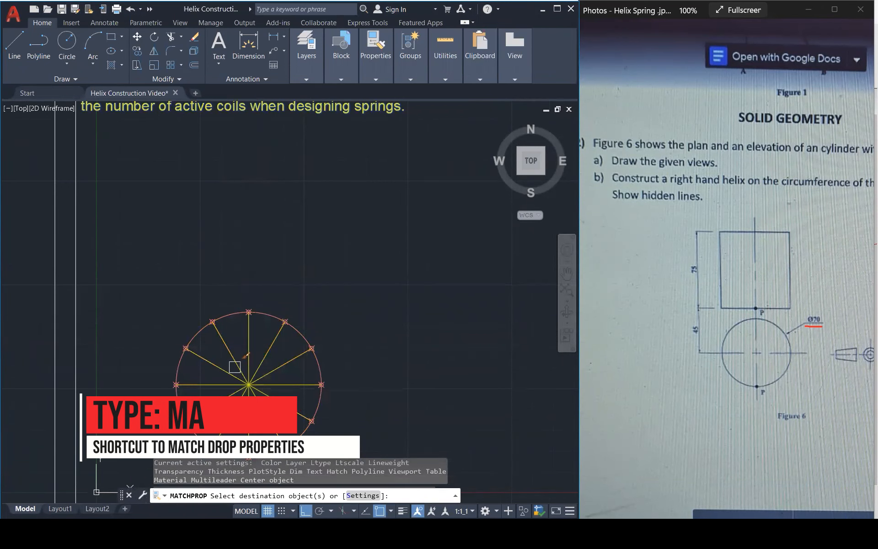
key("Return")
key("Return")
key("Return")
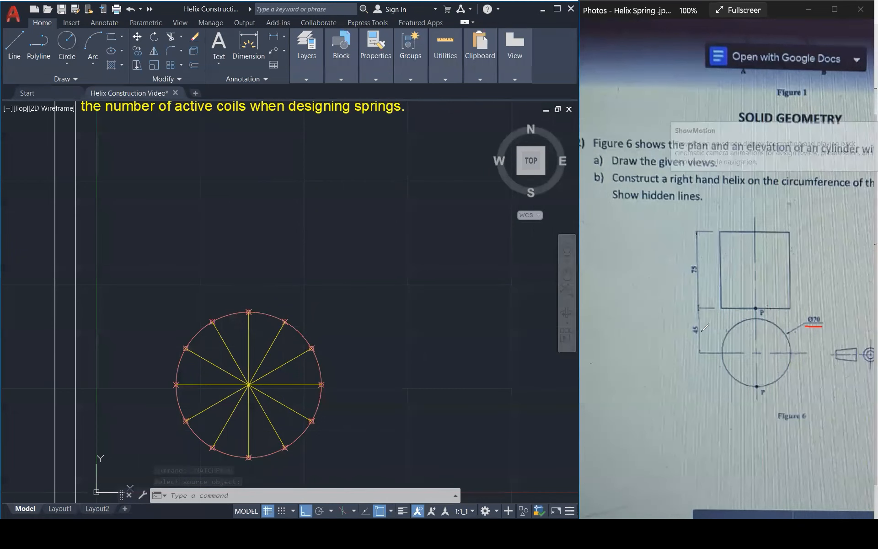
Circle the 45 dimension on the reference photo and trace the plan's centre line and the elevation's base in red ink.
left_click_drag(693, 322, 690, 338)
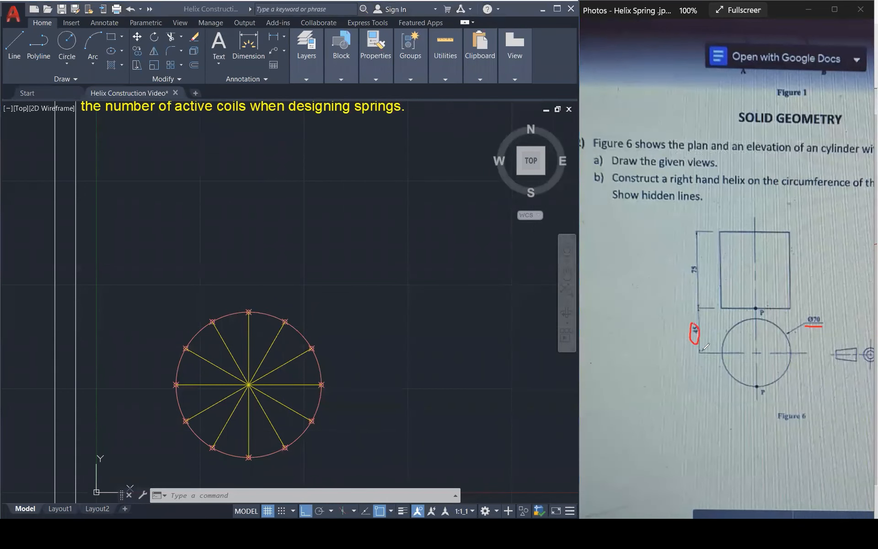
left_click_drag(774, 357, 804, 361)
Stretch both ends of the plan's horizontal diameter well beyond the circle.
left_click(299, 385)
left_click(295, 385)
left_click(322, 385)
left_click(393, 385)
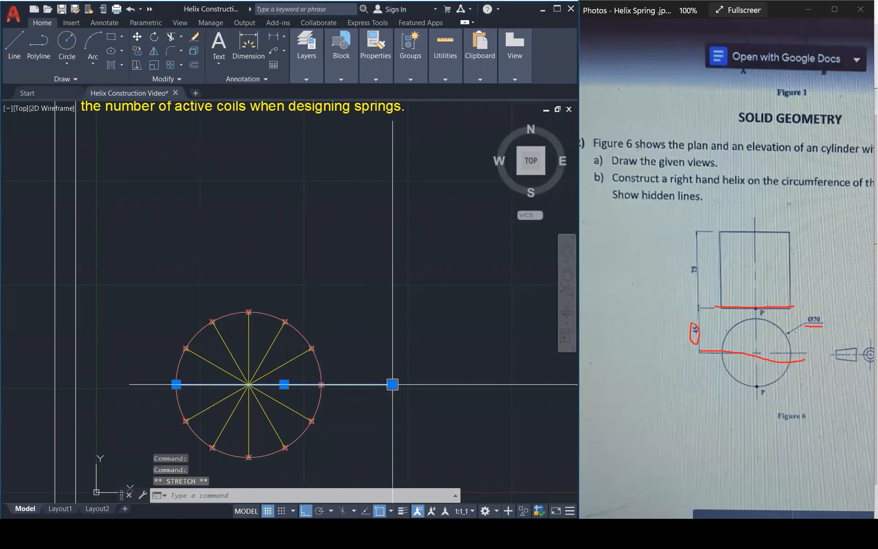
left_click(176, 385)
left_click(121, 388)
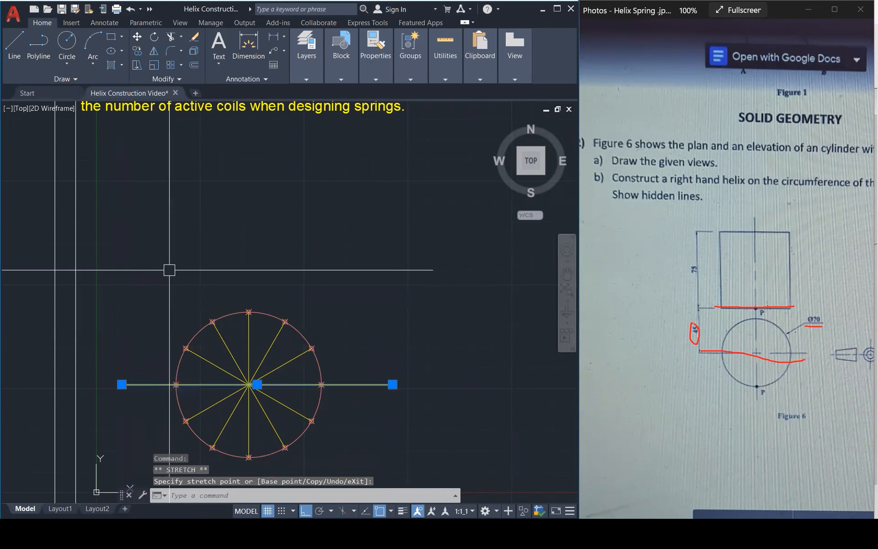
key("Escape")
Offset the plan's extended horizontal centre line upward by 45 to place the elevation's base.
type("o")
key("Return")
type("45")
key("Return")
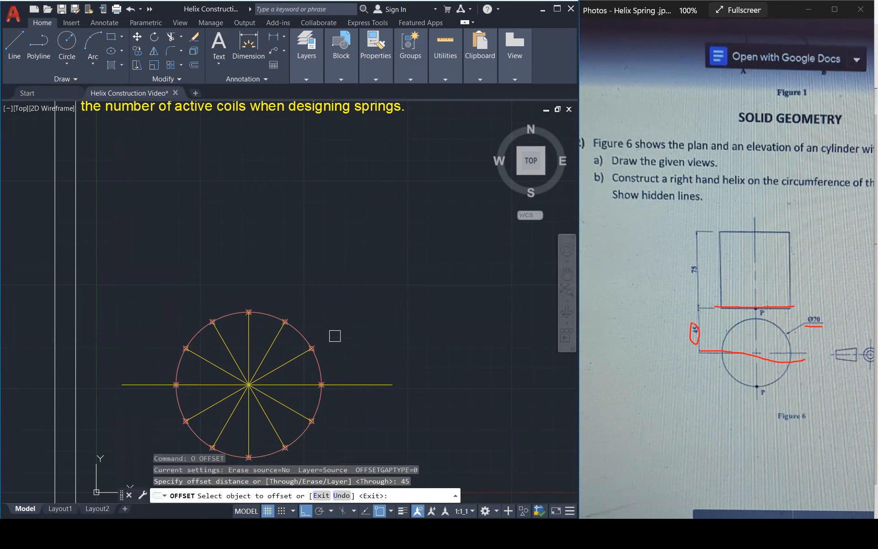
left_click(348, 385)
left_click(339, 287)
key("Escape")
key("Escape")
Offset the elevation's base line upward by 75 to place the cylinder's top edge.
type("o")
key("Return")
type("75")
key("Return")
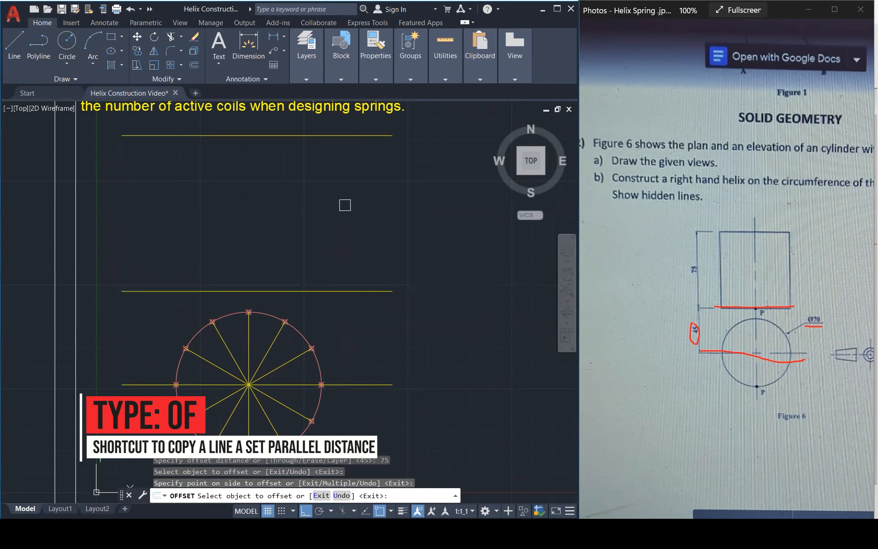
key("Escape")
key("Escape")
key("Escape")
Project vertical lines from the plan circle's right and left division points up to the elevation's top line.
type("l")
key("Return")
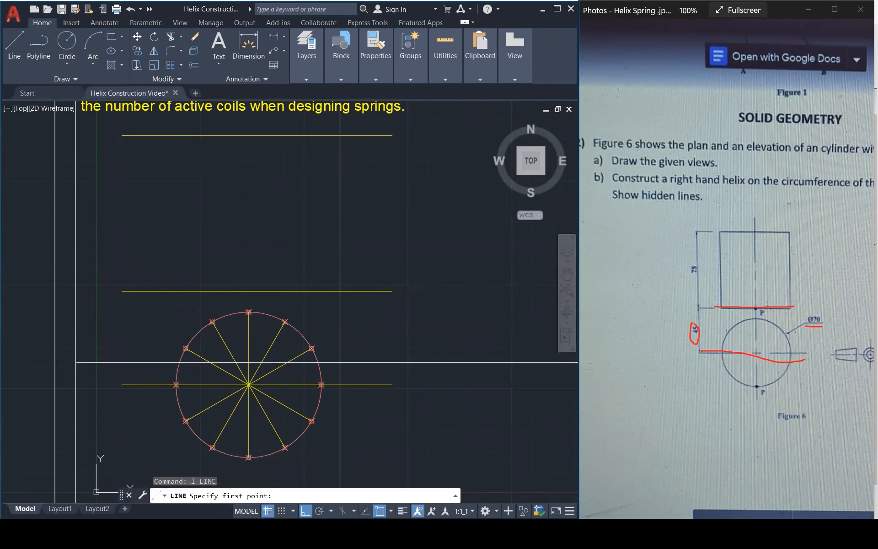
left_click(321, 385)
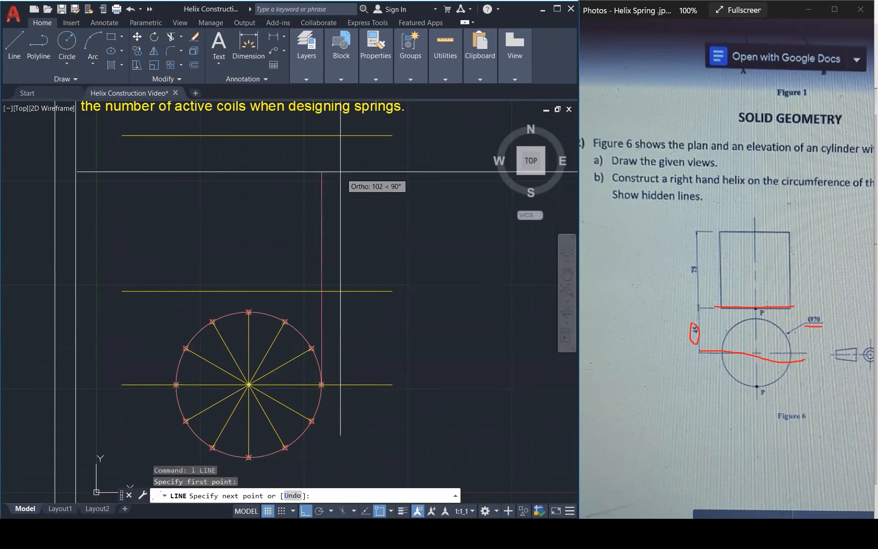
left_click(321, 136)
key("Return")
key("Return")
left_click(176, 384)
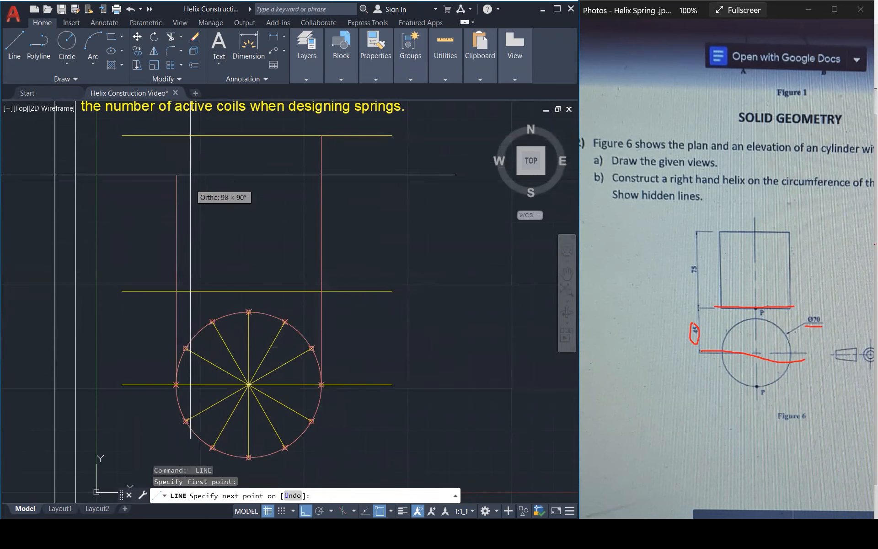
left_click(176, 136)
key("Escape")
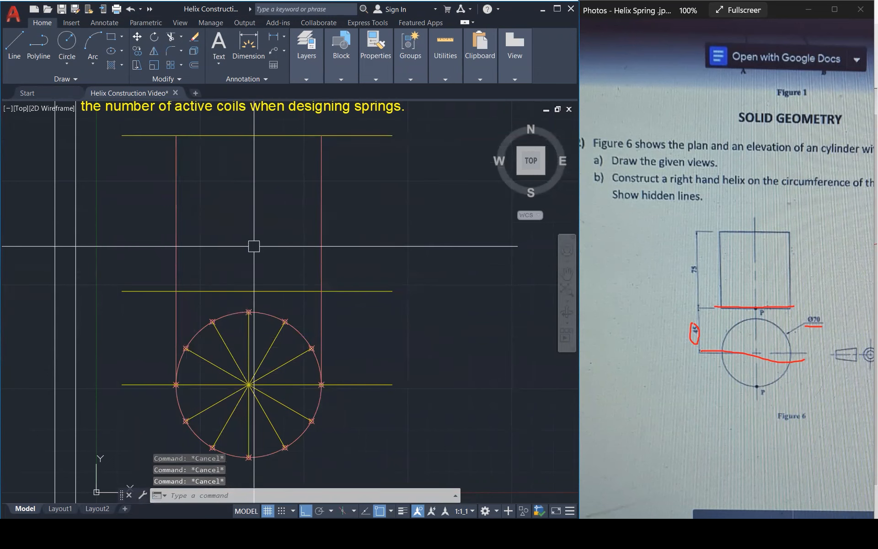
Fillet the corners where the elevation's horizontal and vertical lines meet to form a closed rectangle.
type("f")
key("Return")
left_click(175, 253)
left_click(206, 291)
key("Return")
left_click(210, 291)
left_click(322, 256)
key("Return")
left_click(320, 219)
left_click(285, 139)
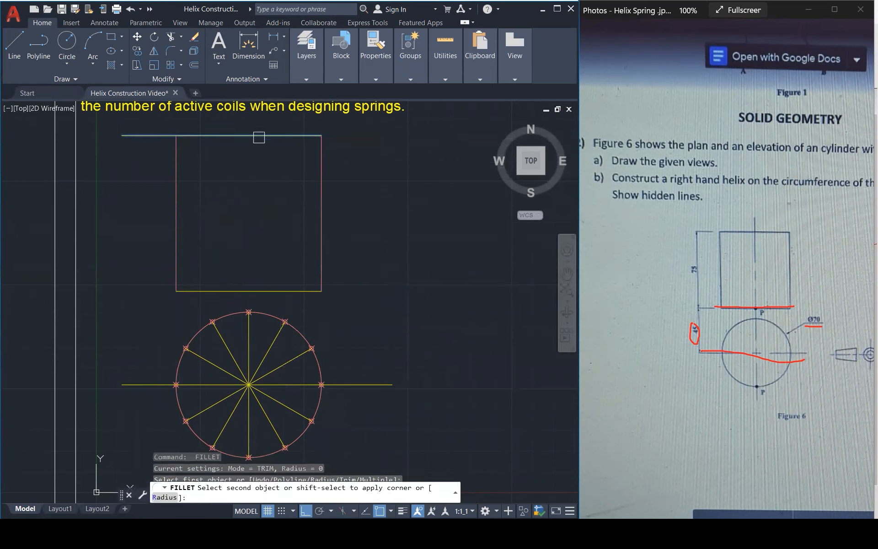
left_click(181, 143)
key("Escape")
key("Escape")
Match the elevation rectangle's lines to the properties of a yellow diameter line in the plan.
type("ma")
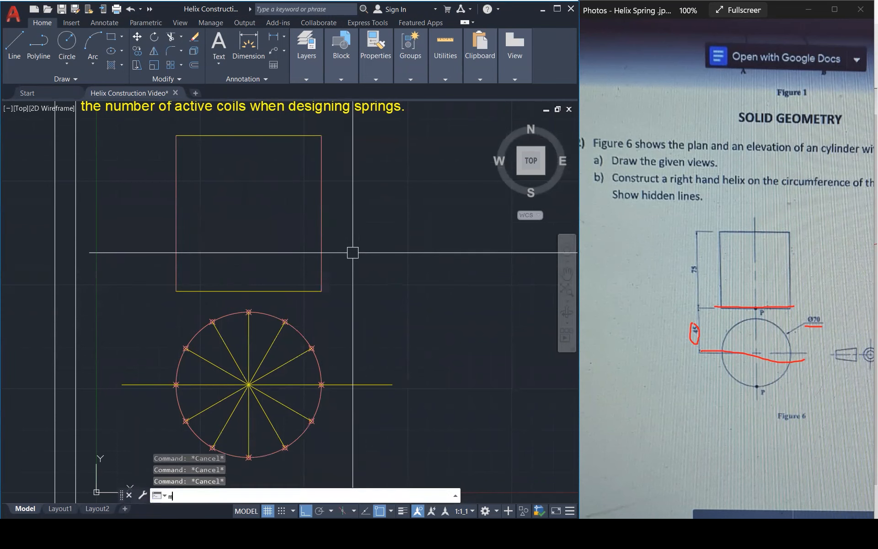
key("Return")
left_click(269, 353)
left_click(344, 302)
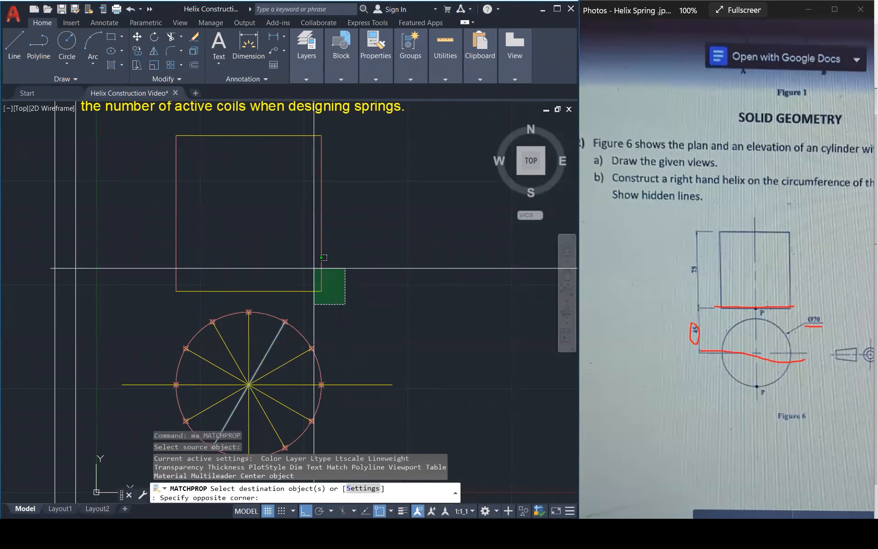
left_click(167, 120)
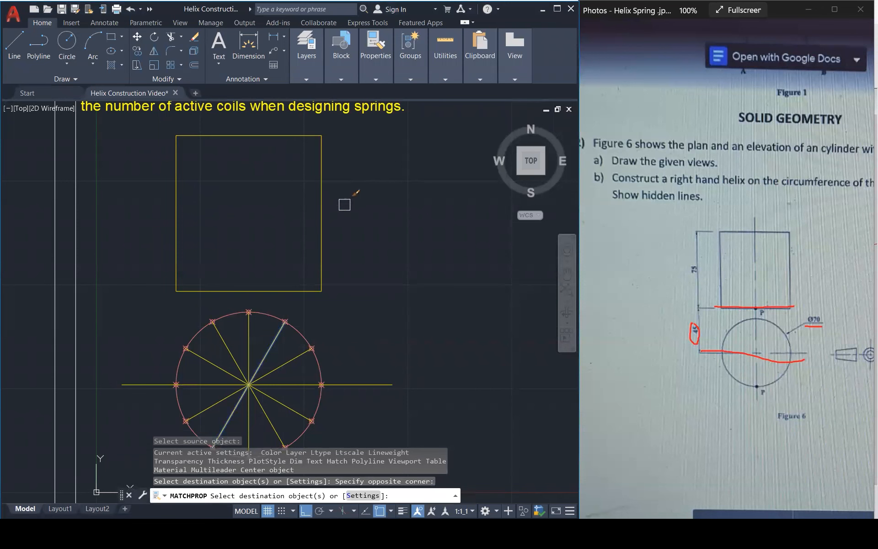
key("Escape")
key("Escape")
key("Escape")
key("Escape")
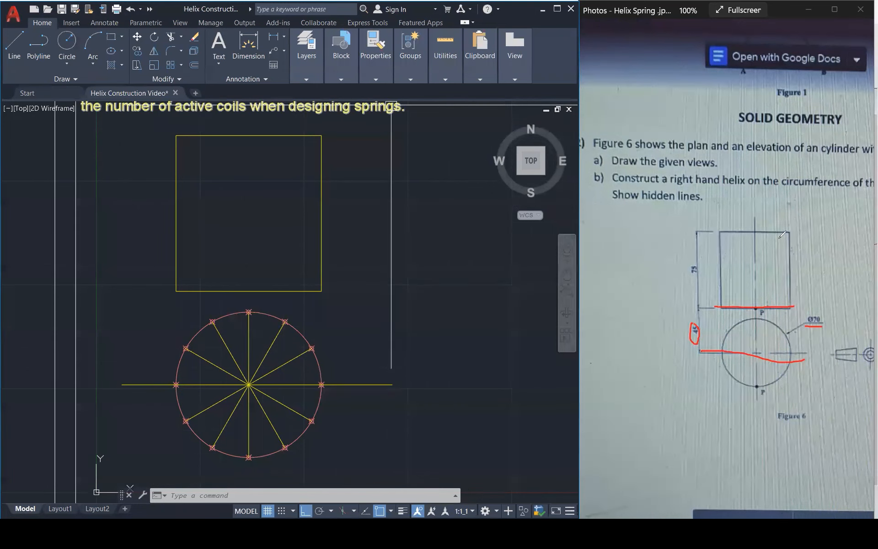
Mark the elevation's right edge with a 12 in red ink on the photo, and divide that edge into 12 equal segments.
left_click_drag(788, 233, 791, 248)
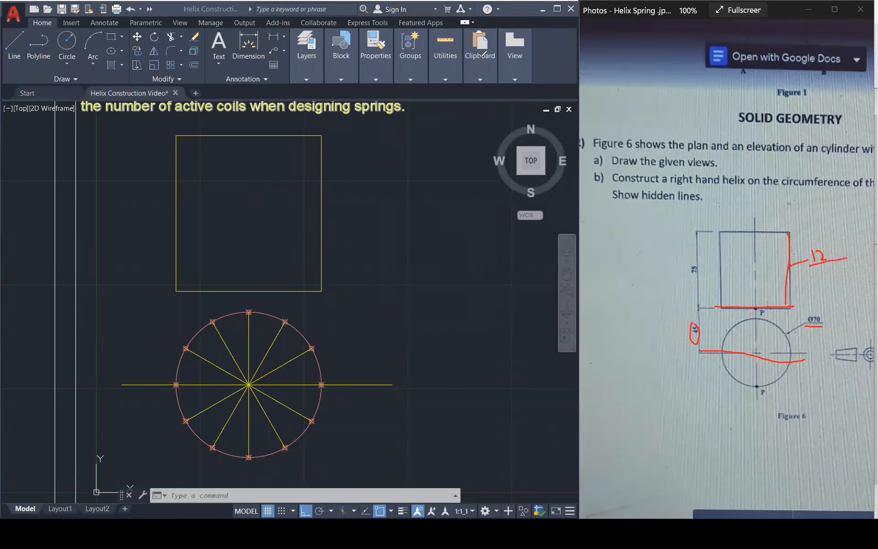
left_click(314, 190)
left_click(317, 196)
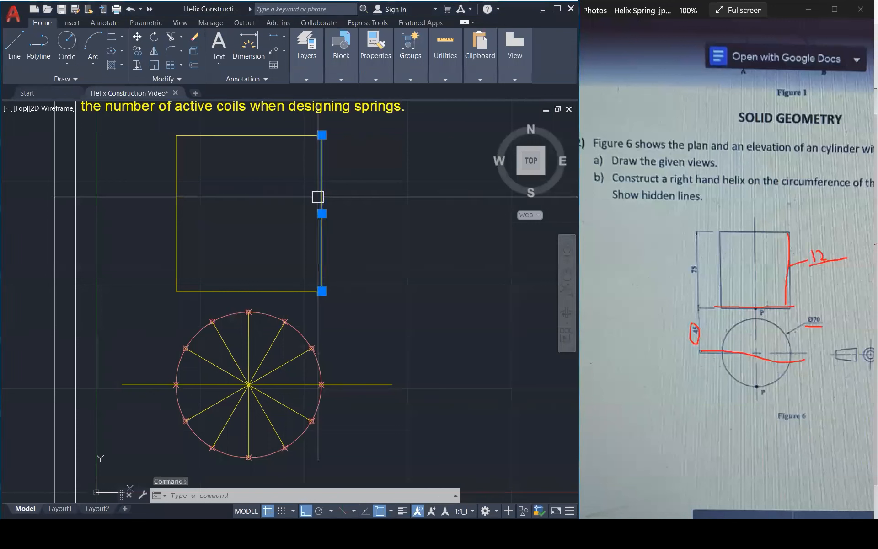
type("DV")
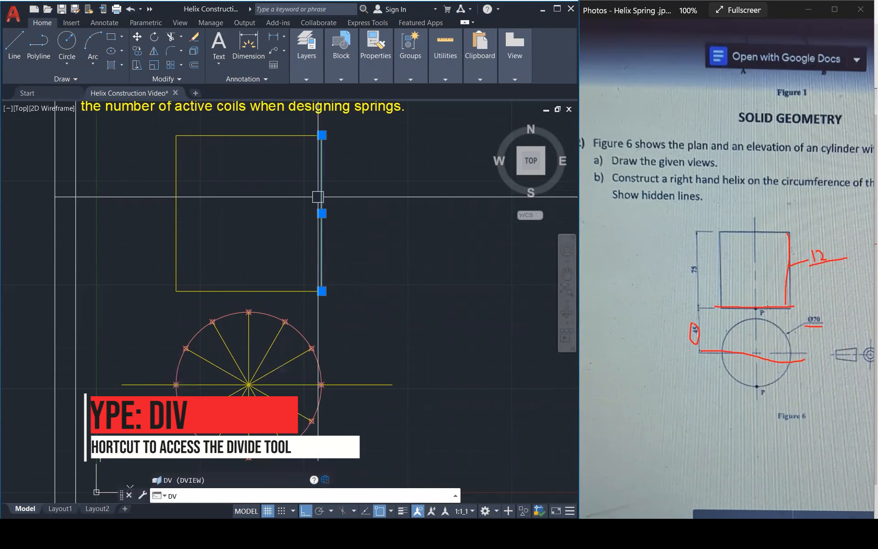
key("BackSpace")
type("IV")
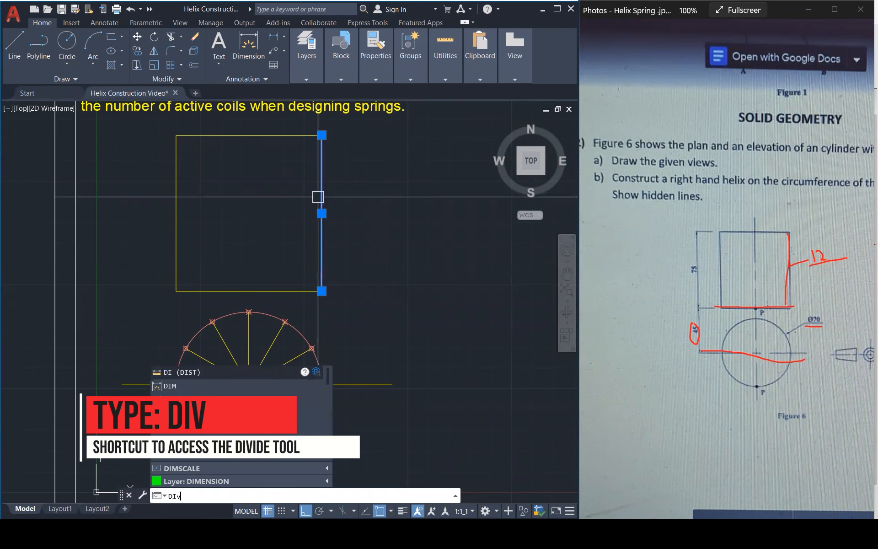
key("Return")
left_click(318, 197)
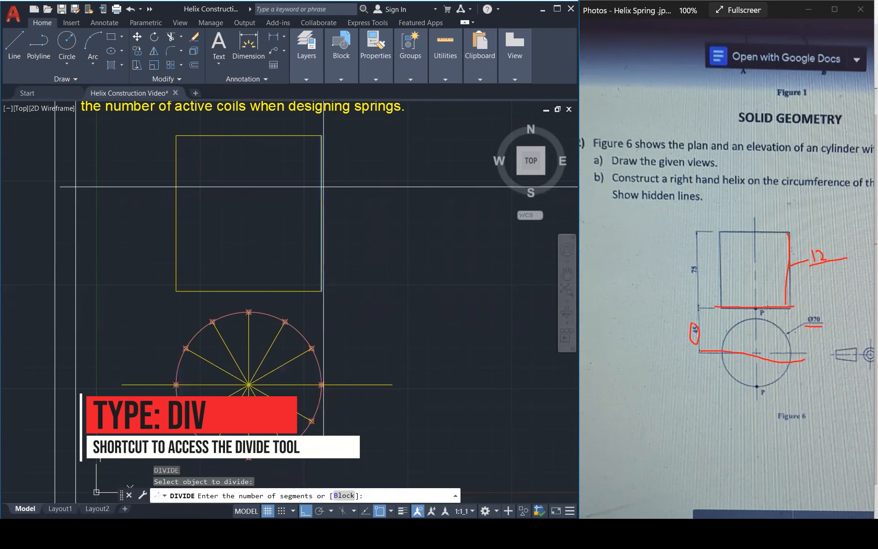
type("12")
key("Return")
key("Escape")
key("Escape")
key("Escape")
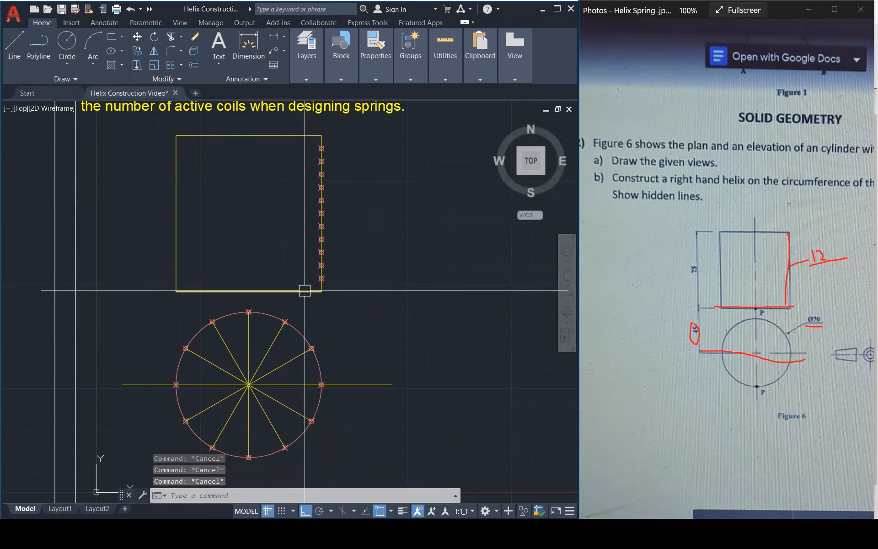
left_click(304, 291)
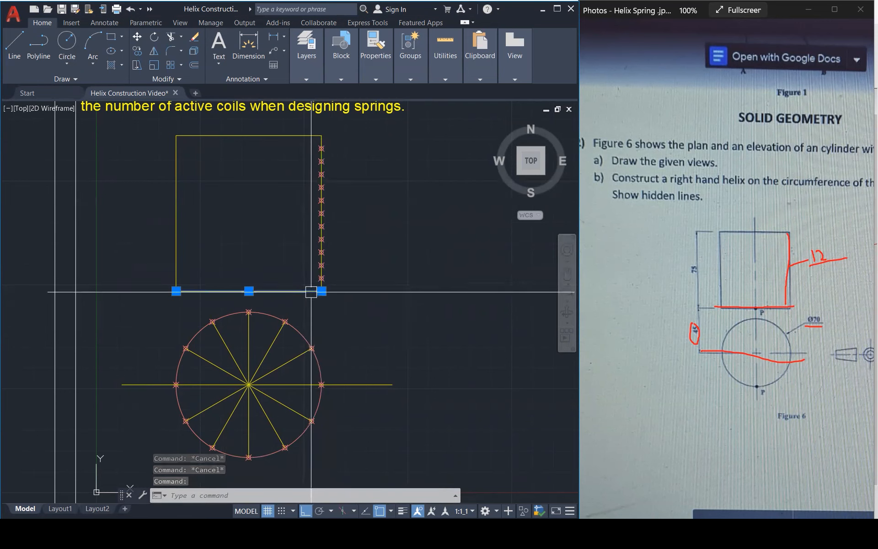
type("co")
key("Return")
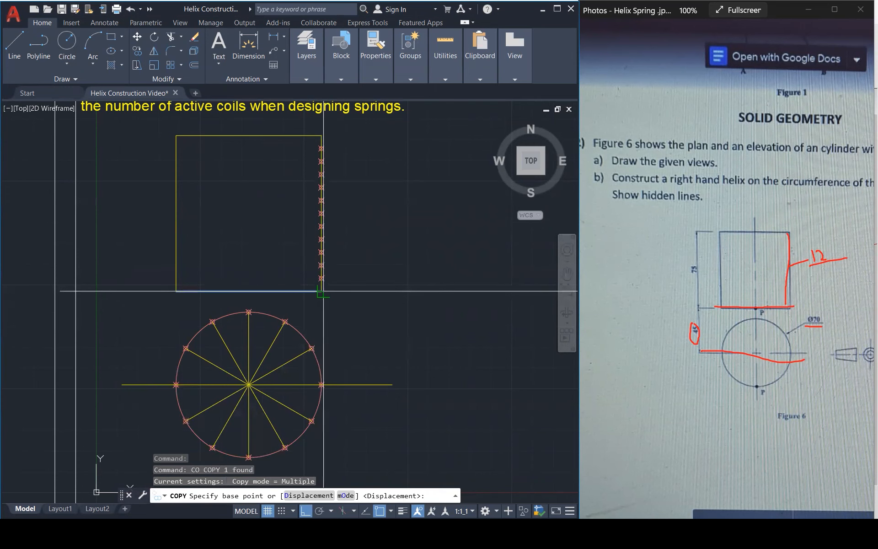
left_click(322, 291)
scroll(321, 278, "up", 2)
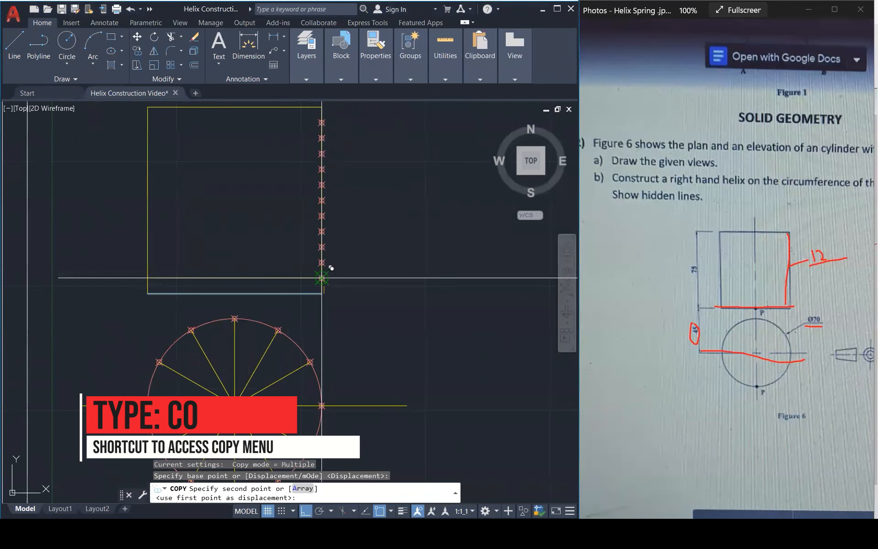
key("Escape")
Copy the elevation's bottom line upward from its right end as an array of 11 items spaced by the right edge's division points.
left_click(308, 293)
type("co")
key("Return")
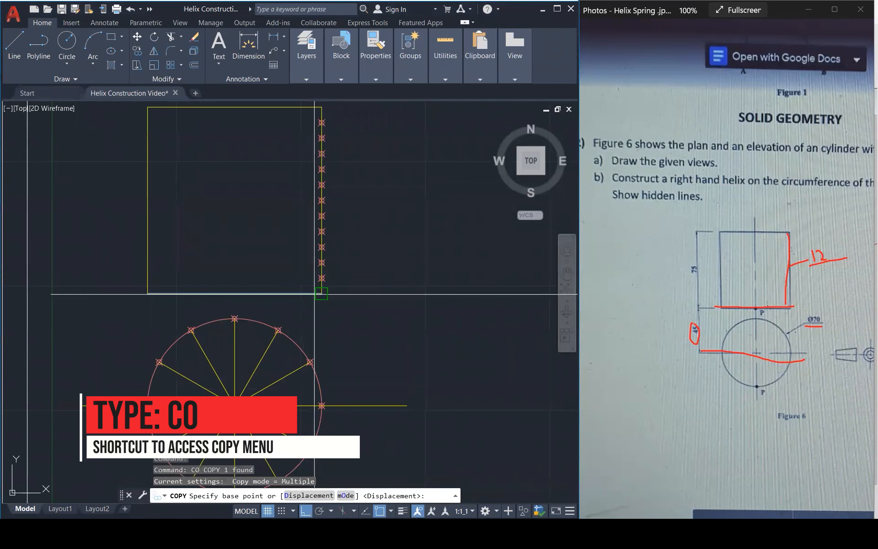
left_click(321, 294)
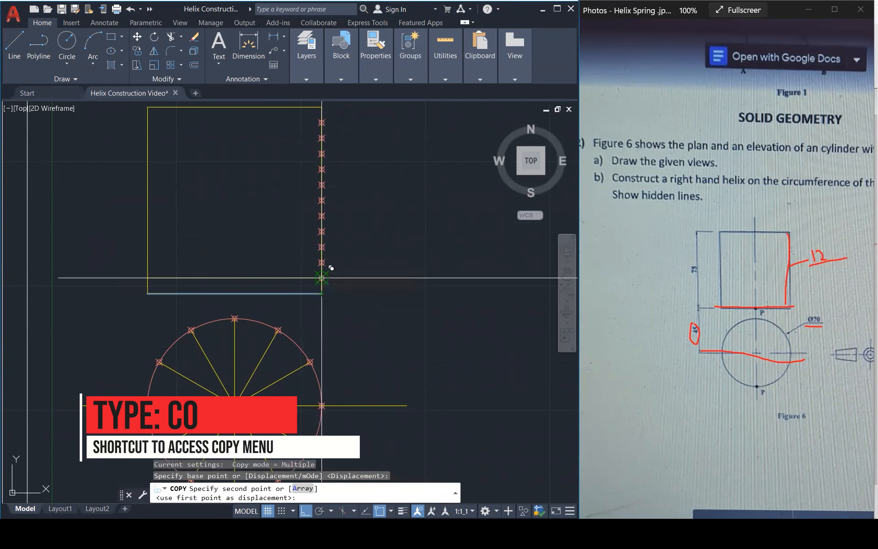
left_click(331, 268)
type("a")
key("Return")
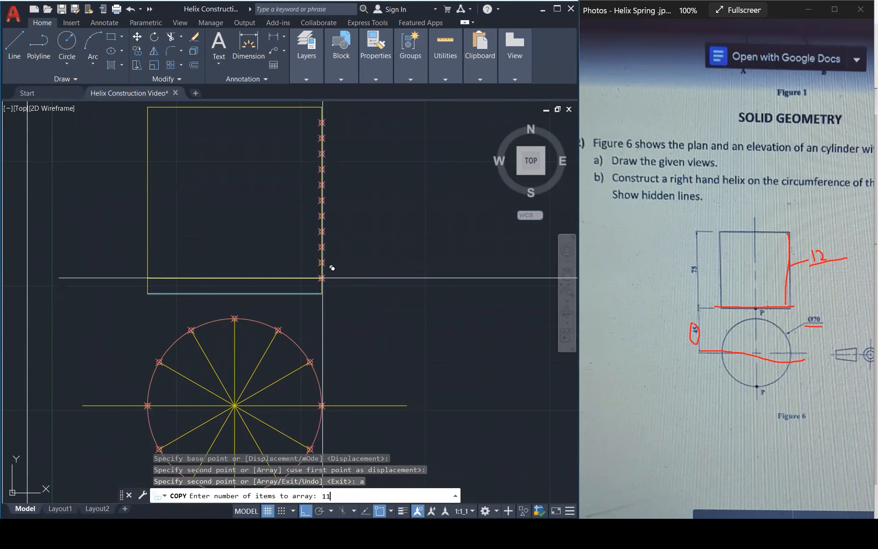
key("Return")
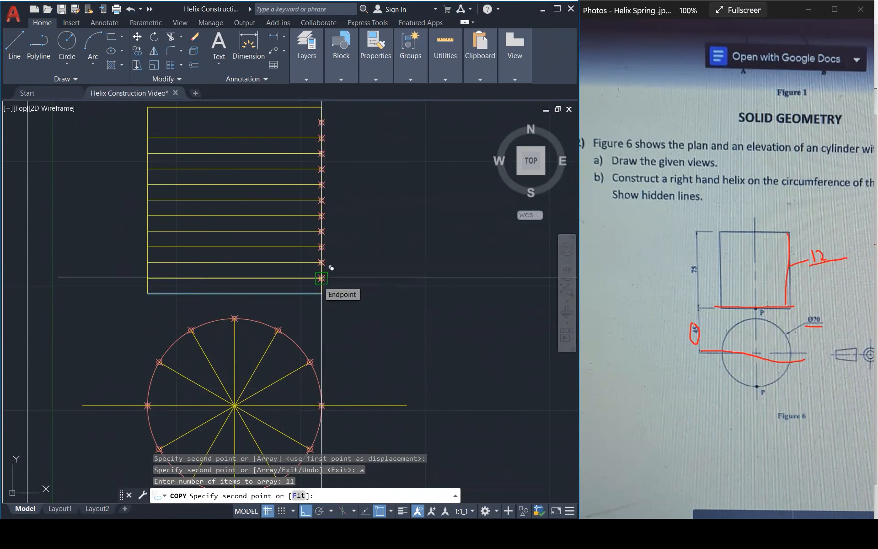
key("Escape")
key("Escape")
key("Escape")
Copy the uppermost arrayed line up to the remaining division point just below the elevation's top edge.
scroll(315, 120, "up", 3)
left_click(297, 157)
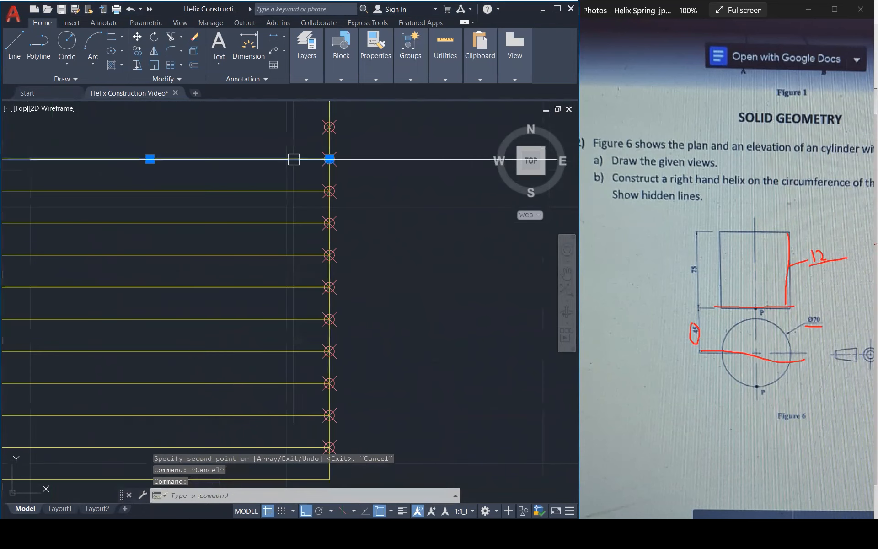
type("co")
key("Return")
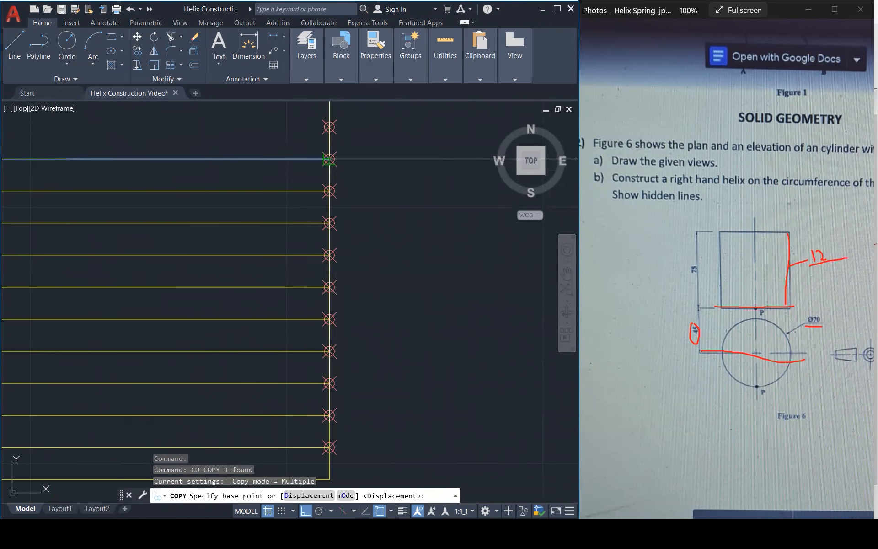
left_click(330, 159)
key("Escape")
key("Escape")
key("Escape")
scroll(388, 178, "down", 3)
key("Escape")
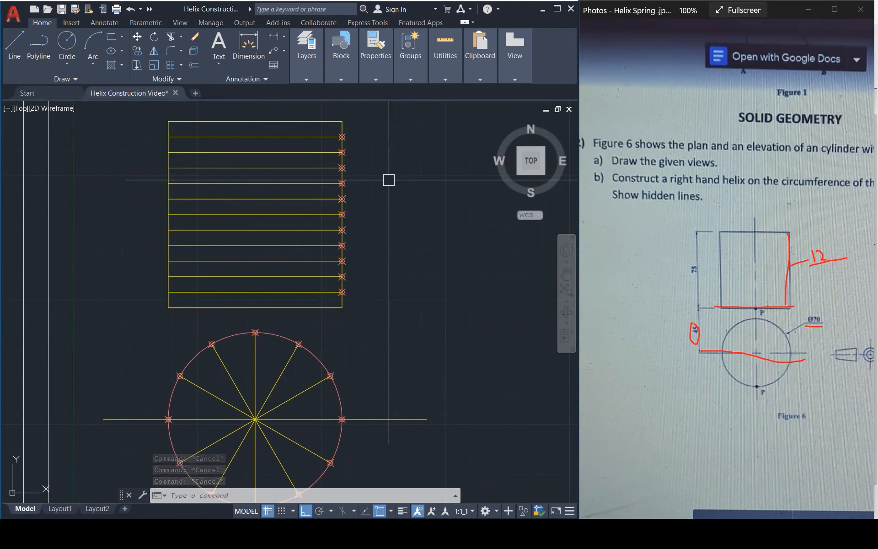
Draw a vertical projection line from the plan circle's lower-right division point up to the elevation's top edge.
type("l")
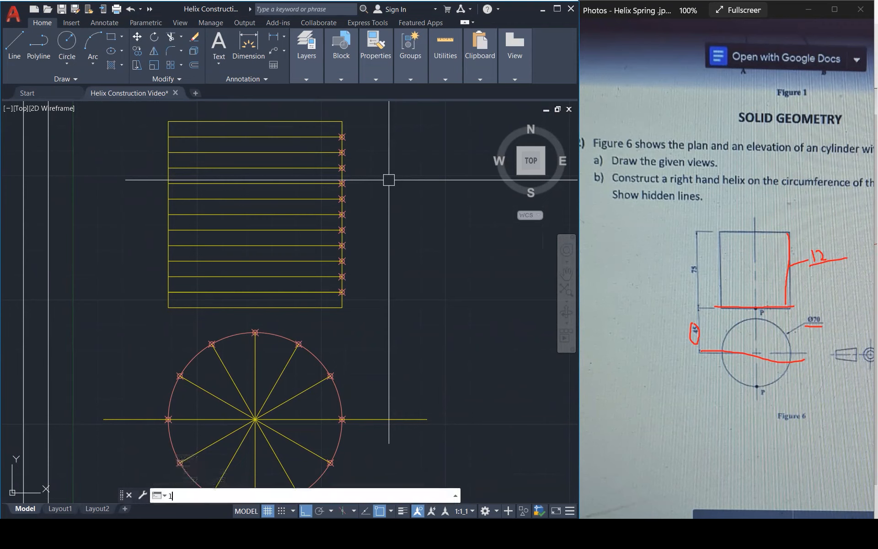
key("Return")
left_click(330, 462)
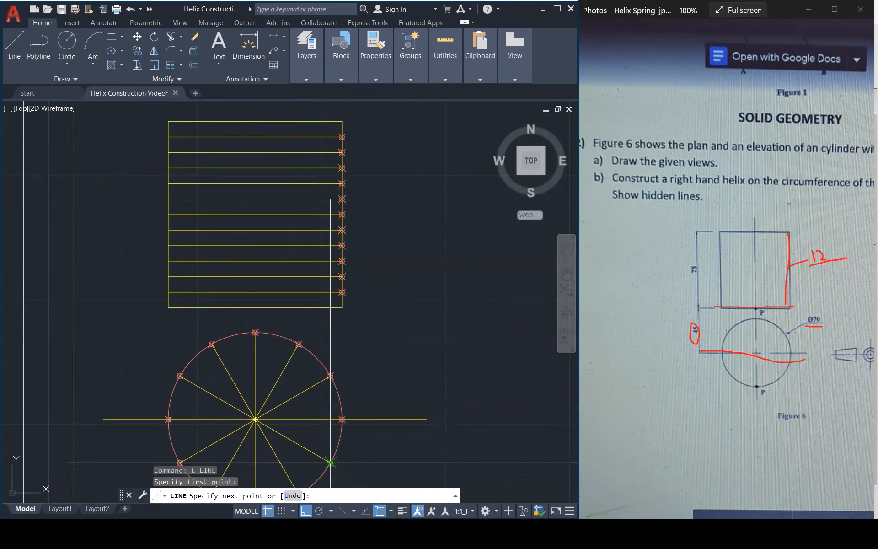
left_click(331, 121)
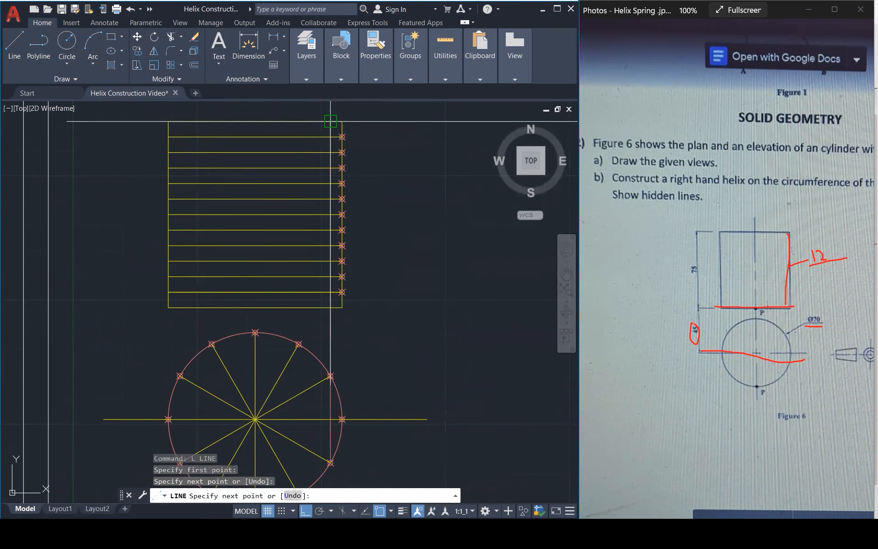
key("Escape")
key("Escape")
Copy the vertical projection line to the plan circle's other lower division points.
left_click(331, 395)
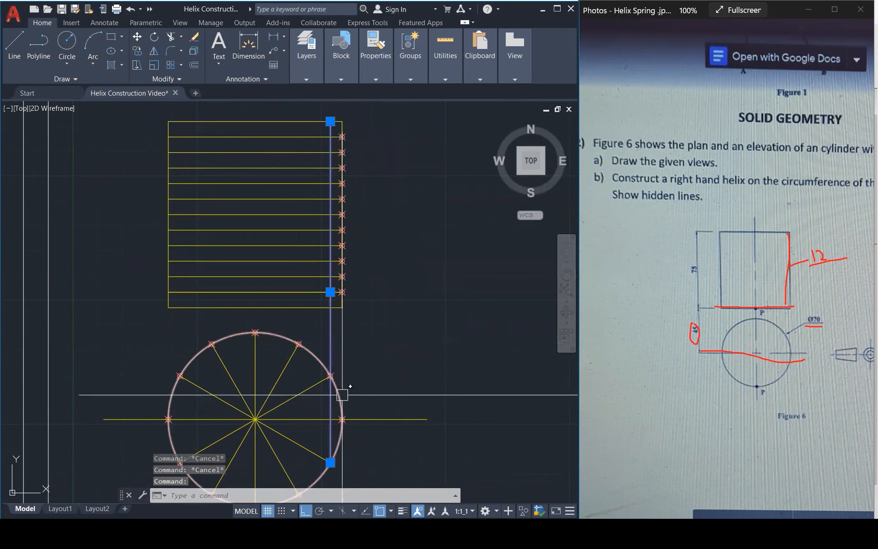
type("co")
key("Return")
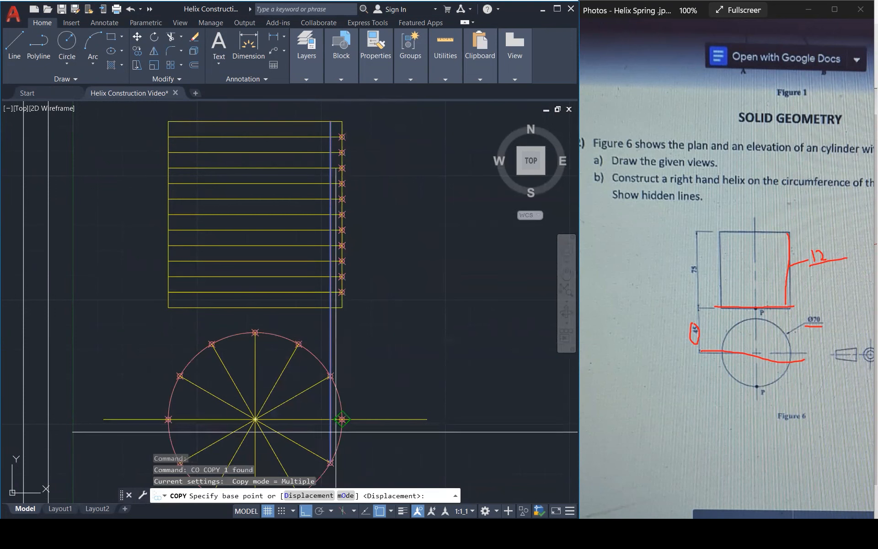
left_click(330, 463)
scroll(330, 463, "down", 2)
middle_click_drag(330, 463, 355, 413)
left_click(333, 434)
left_click(272, 436)
left_click(251, 412)
left_click(302, 321)
key("Escape")
Trim the projection lines that overshoot the elevation and extend the short ones up to its top edge.
type("tr")
key("Return")
left_click_drag(321, 162, 295, 164)
key("Escape")
left_click(302, 157)
type("ex")
key("Return")
scroll(334, 197, "up", 3)
left_click(211, 218)
left_click(208, 204)
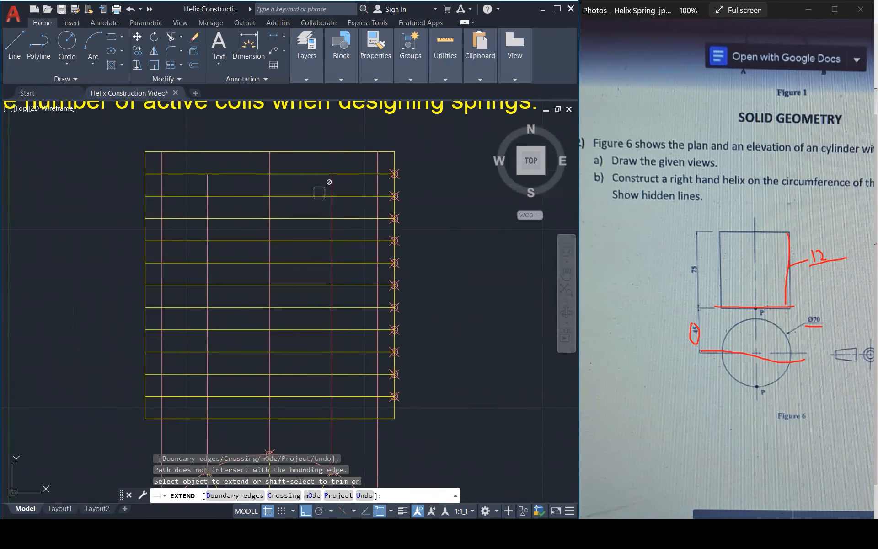
key("Escape")
key("Escape")
key("Escape")
scroll(427, 184, "down", 1)
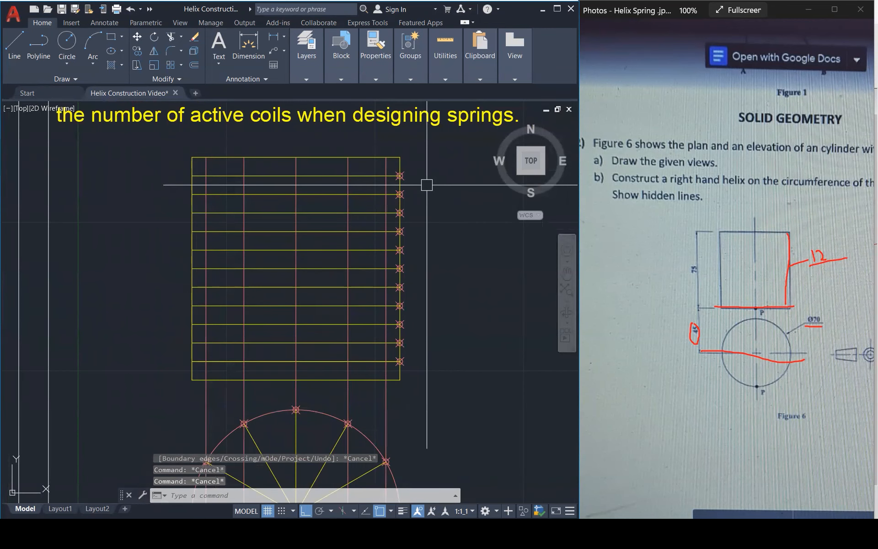
Match the vertical projection lines to the properties of the elevation's yellow bottom line.
type("ma")
key("Return")
left_click(365, 379)
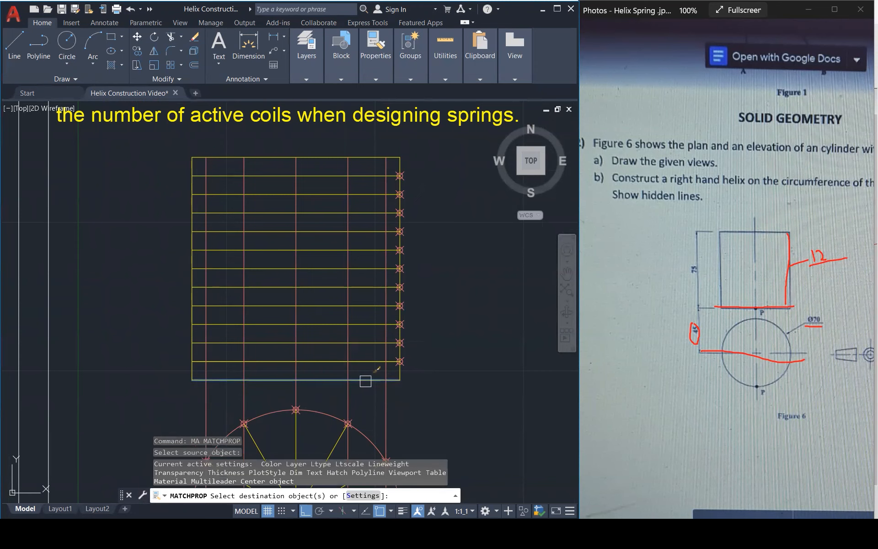
left_click(404, 392)
key("Escape")
key("Escape")
key("Escape")
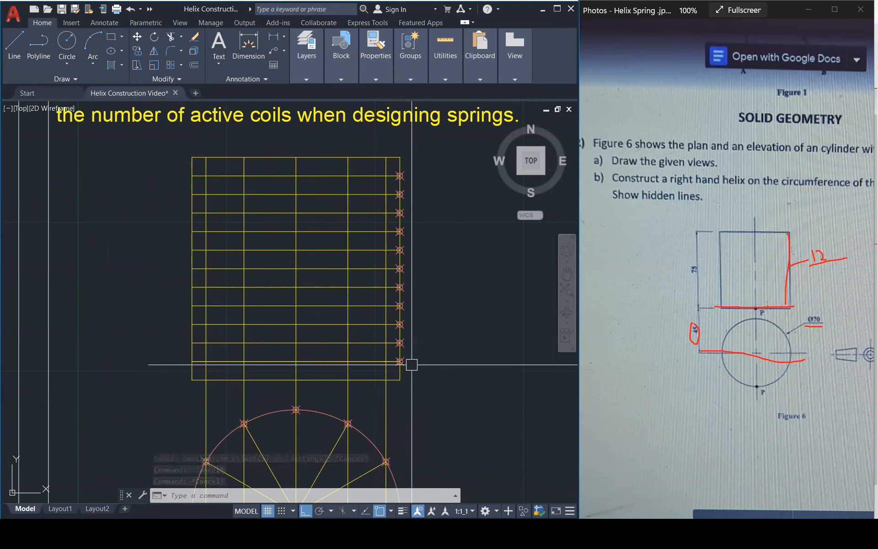
Clear the old ink, mark elevation point P on the photo in red, and draw a red line from it toward the constructed elevation.
scroll(412, 364, "down", 2)
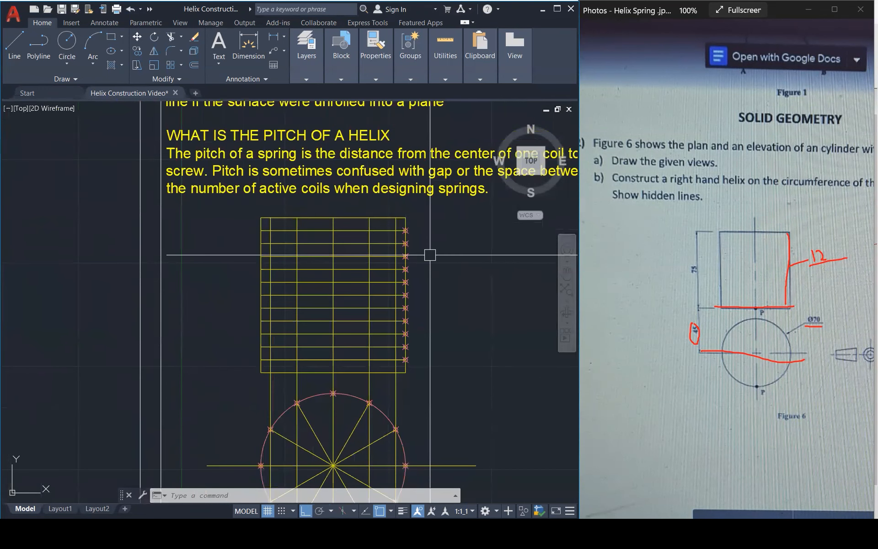
scroll(425, 289, "down", 2)
scroll(434, 344, "up", 1)
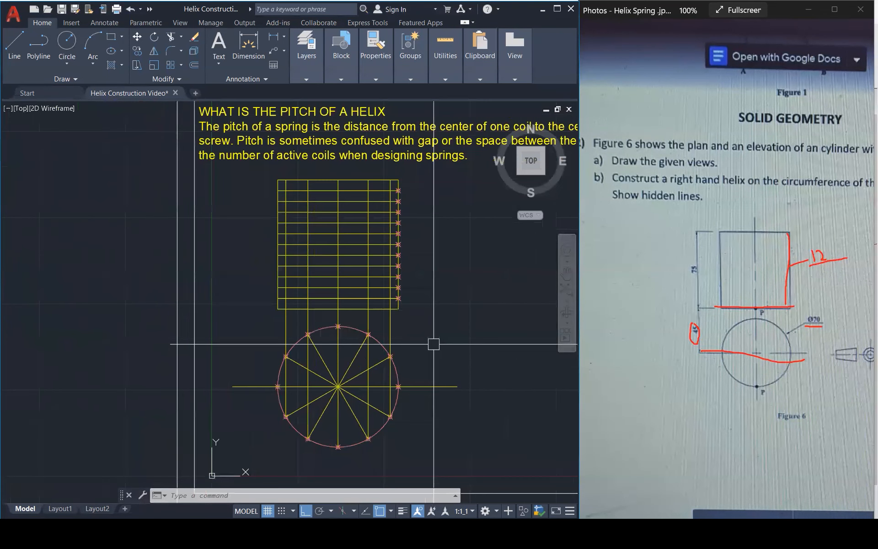
left_click(716, 48)
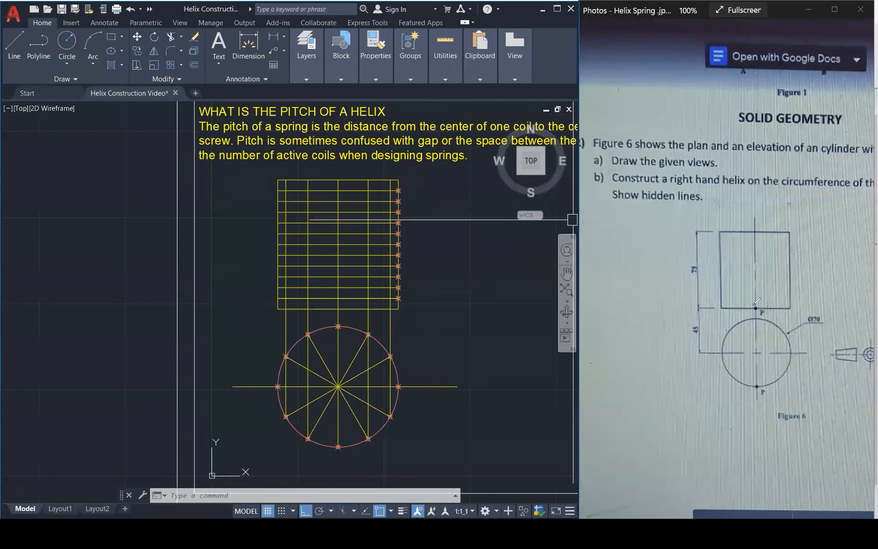
left_click_drag(755, 305, 757, 306)
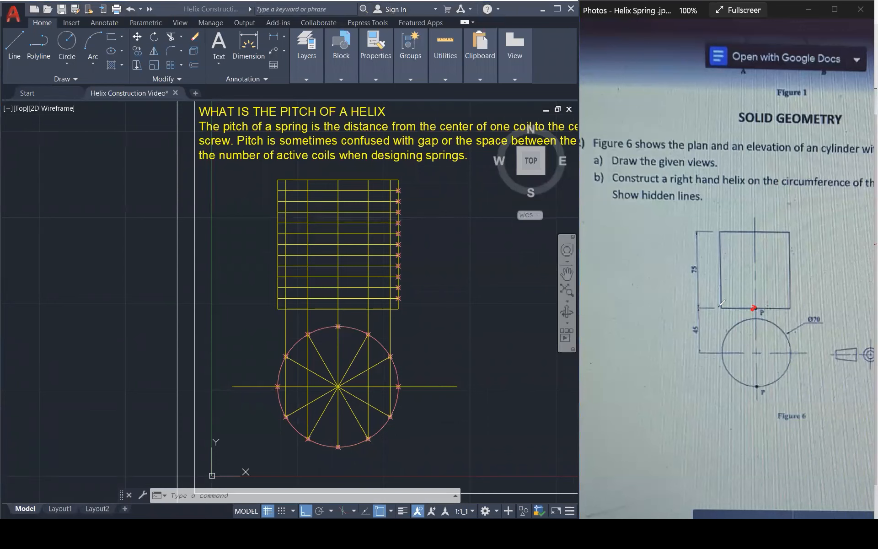
left_click_drag(756, 305, 456, 234)
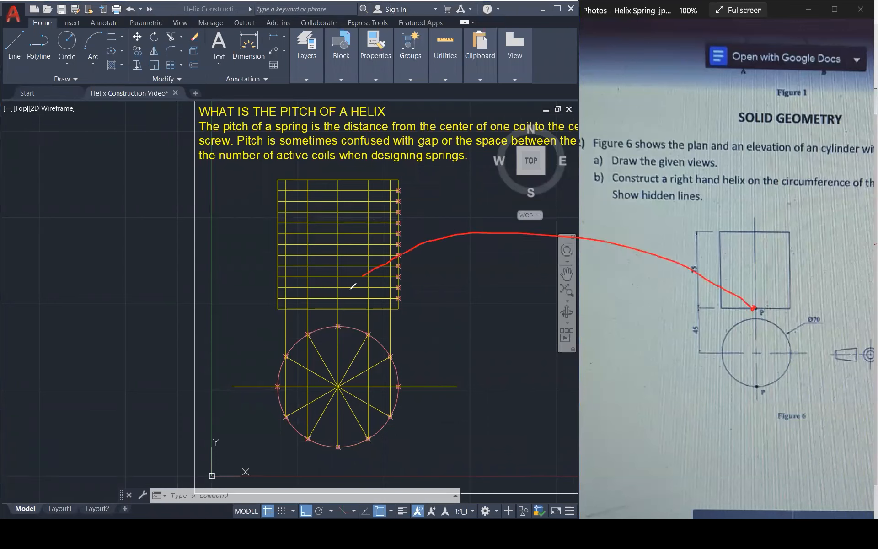
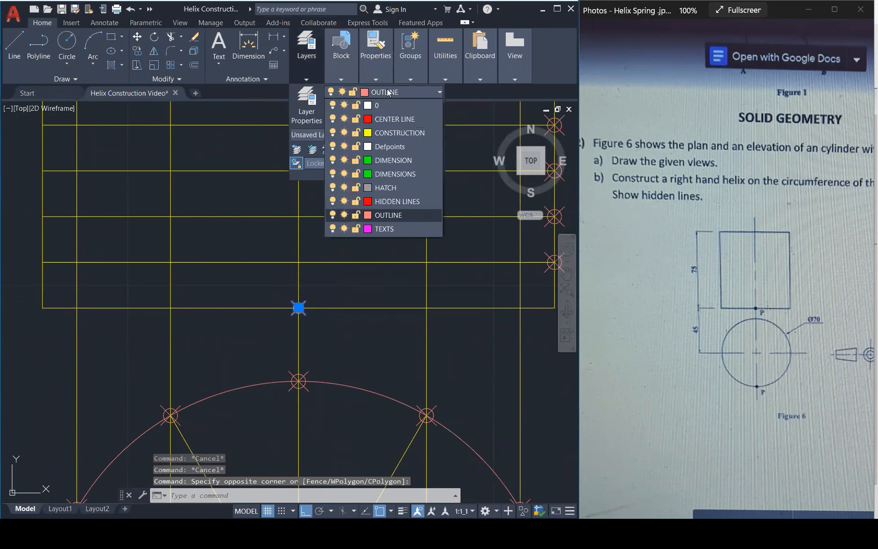
Move the point marker at the elevation's point P to the TEXTS layer and regenerate the drawing.
left_click(411, 226)
key("Escape")
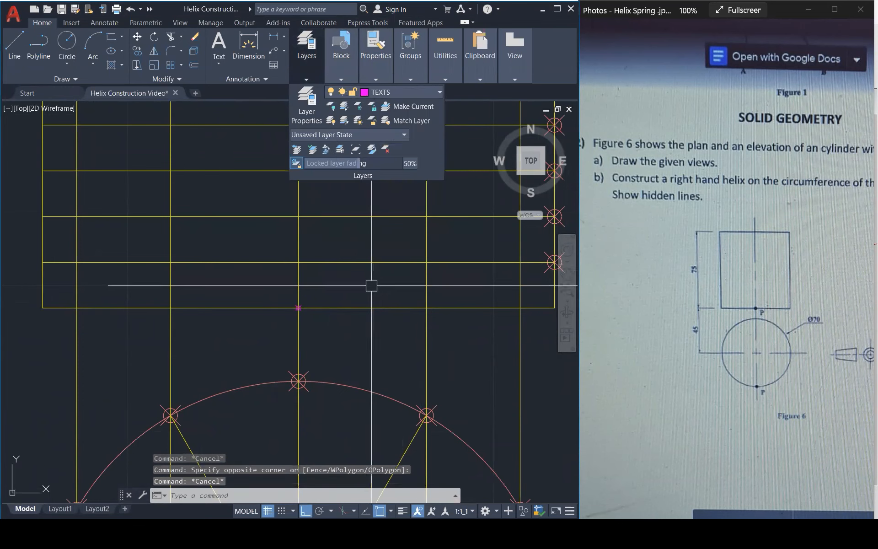
type("RE")
key("Return")
scroll(360, 295, "down", 3)
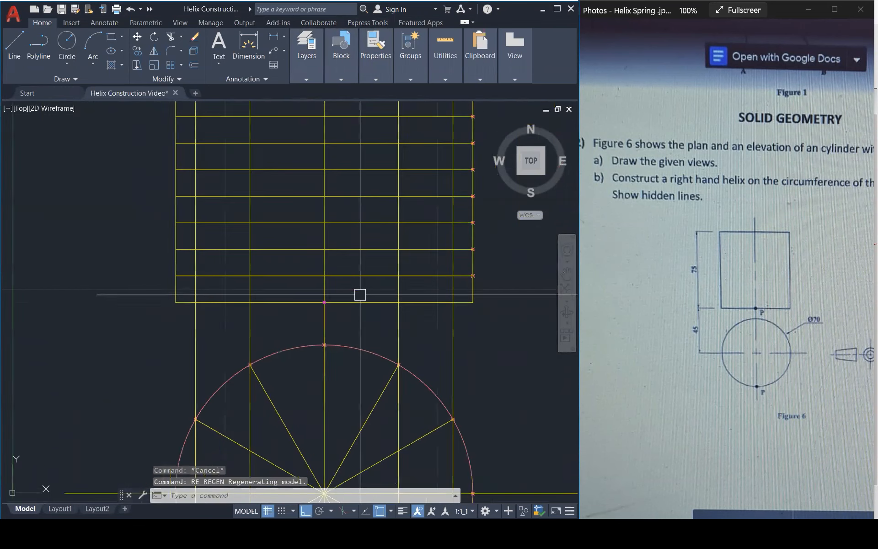
Copy the point marker from P to successive division-line intersections through the elevation's right half, up to the centre line at mid-height.
left_click(304, 289)
left_click(352, 314)
type("co")
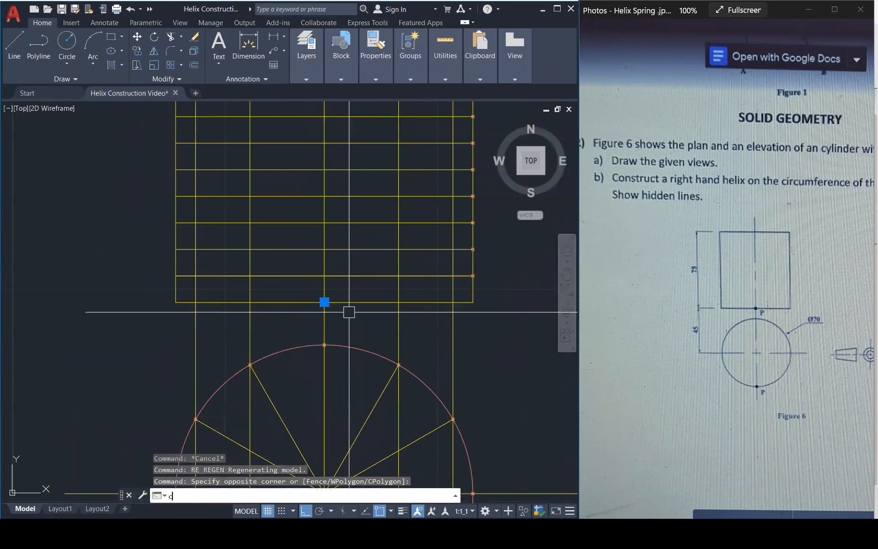
key("Return")
left_click(324, 302)
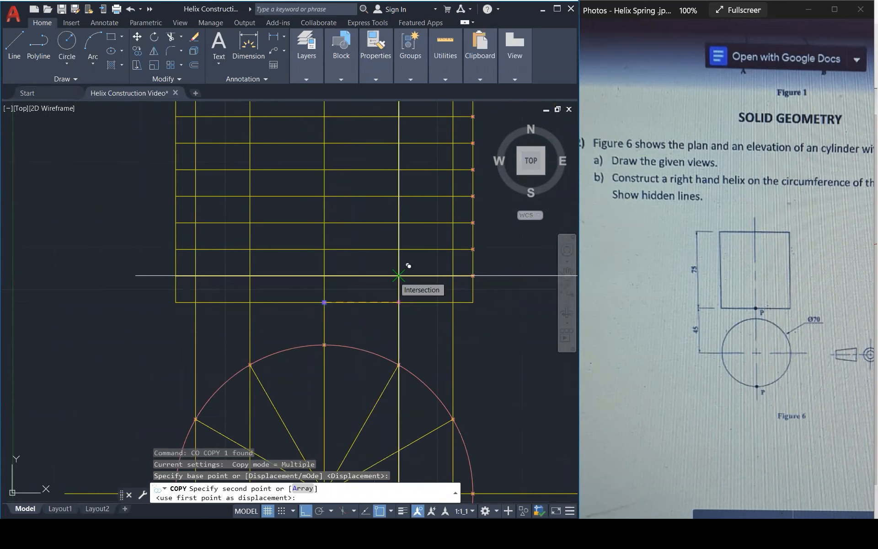
left_click(398, 275)
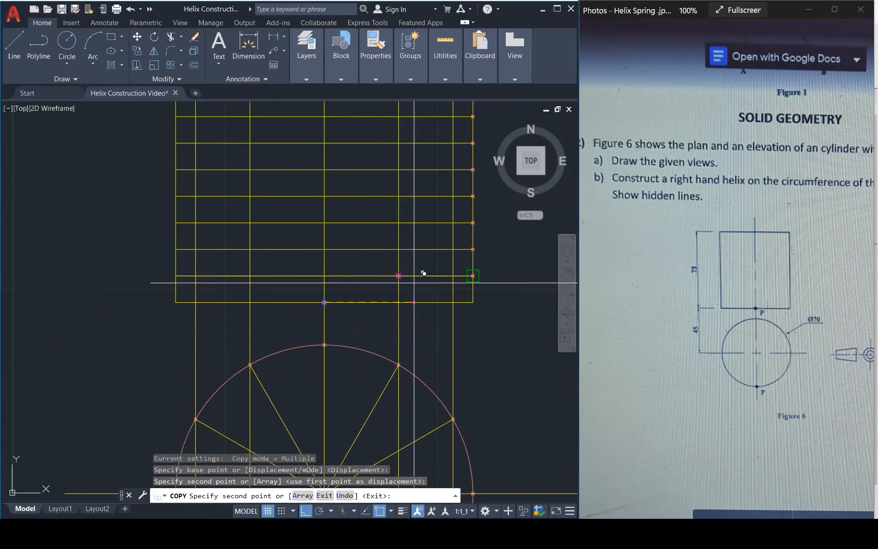
left_click(453, 250)
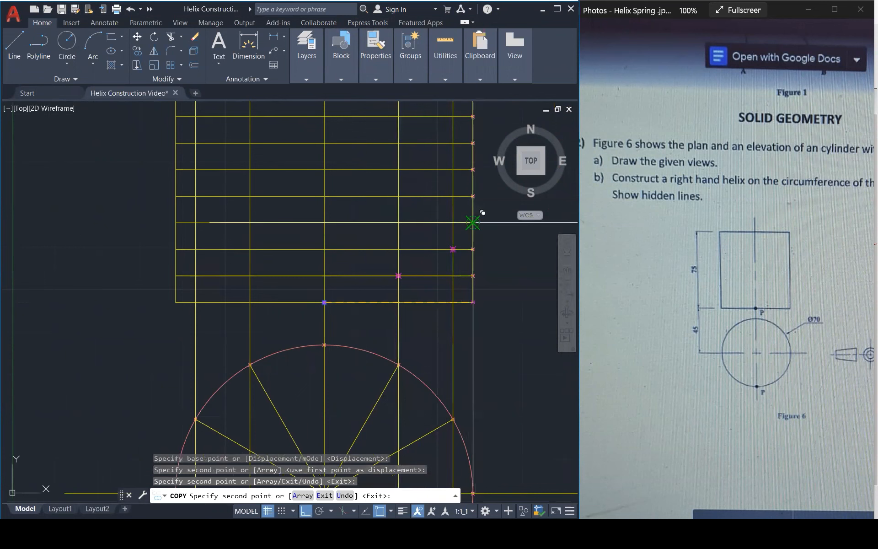
left_click(453, 197)
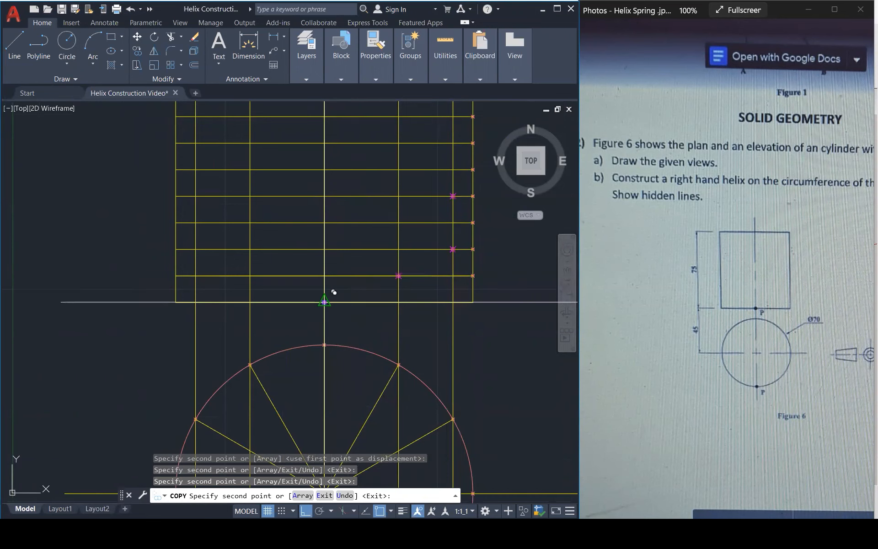
left_click(453, 250)
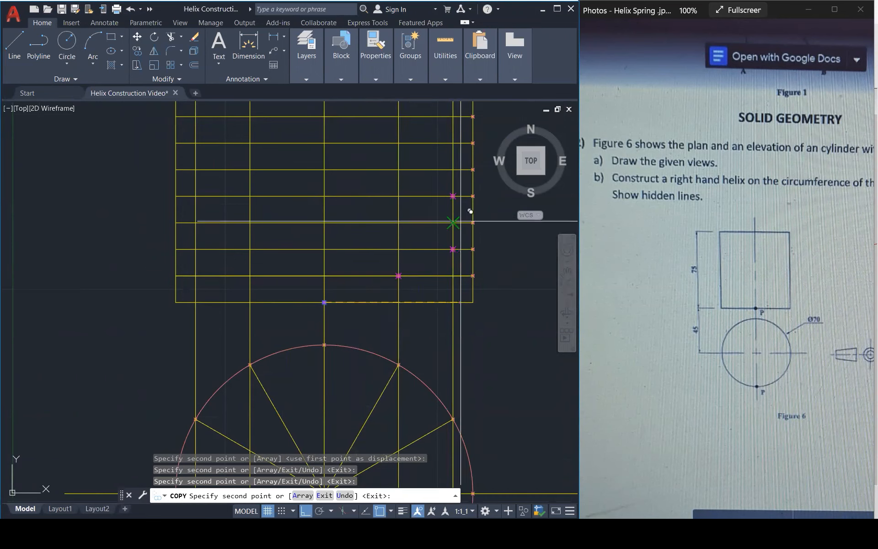
left_click(453, 196)
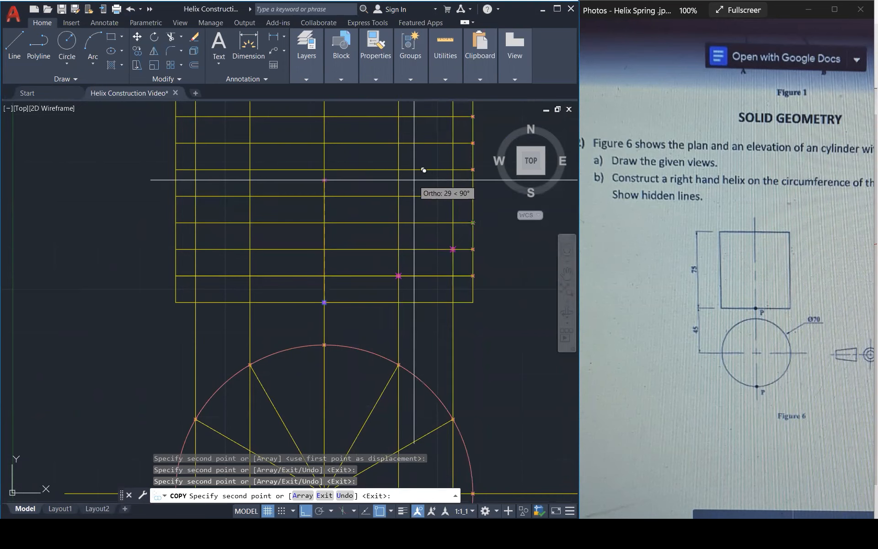
left_click(398, 169)
left_click(325, 144)
Continue copying the point marker through the division-line intersections of the elevation's left half, ending at the top edge's centre.
scroll(316, 257, "down", 2)
left_click(267, 167)
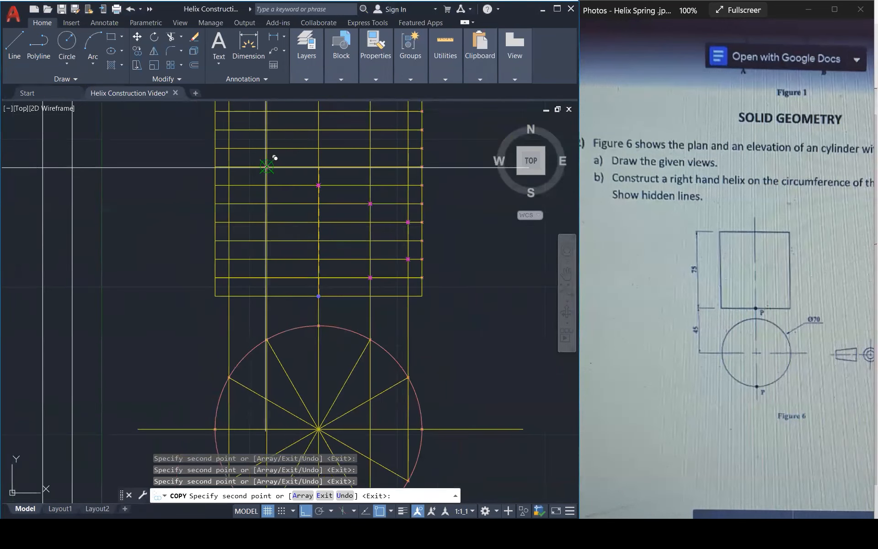
left_click(228, 148)
left_click(215, 130)
left_click(229, 112)
scroll(272, 345, "down", 2)
scroll(271, 179, "up", 2)
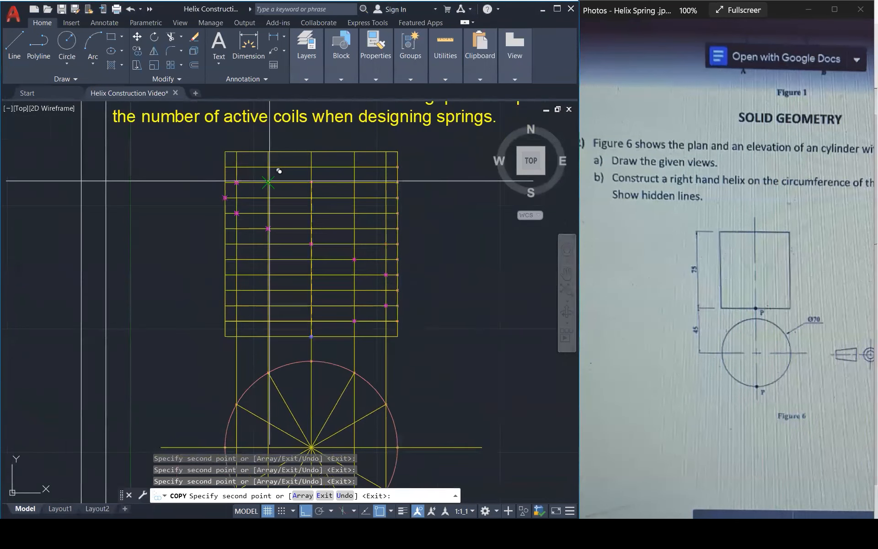
left_click(319, 147)
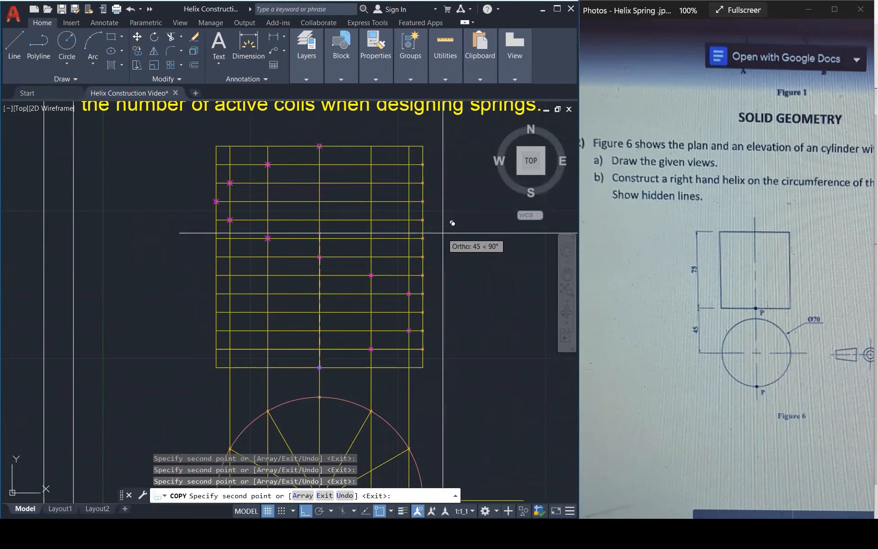
key("Escape")
key("Escape")
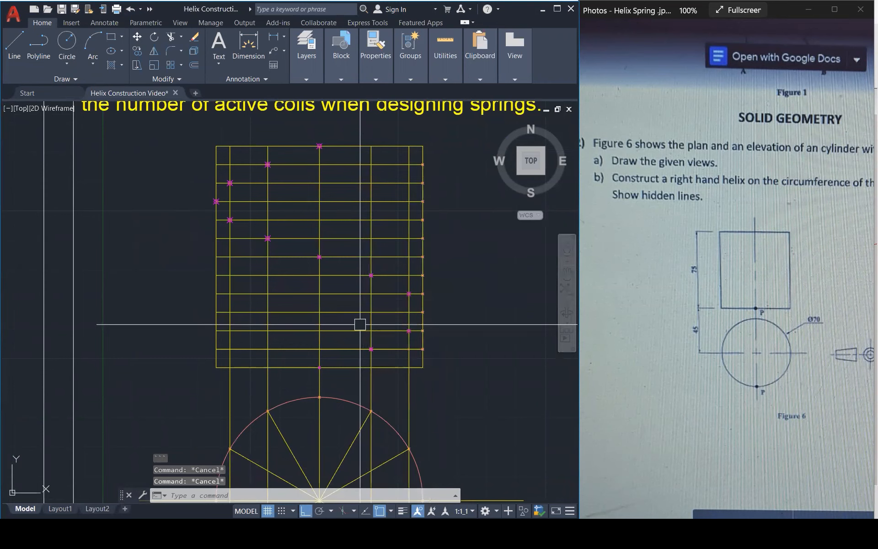
Draw the helix as a fit-point spline from P through every plotted division point to the centre of the elevation's top edge.
type("SPL")
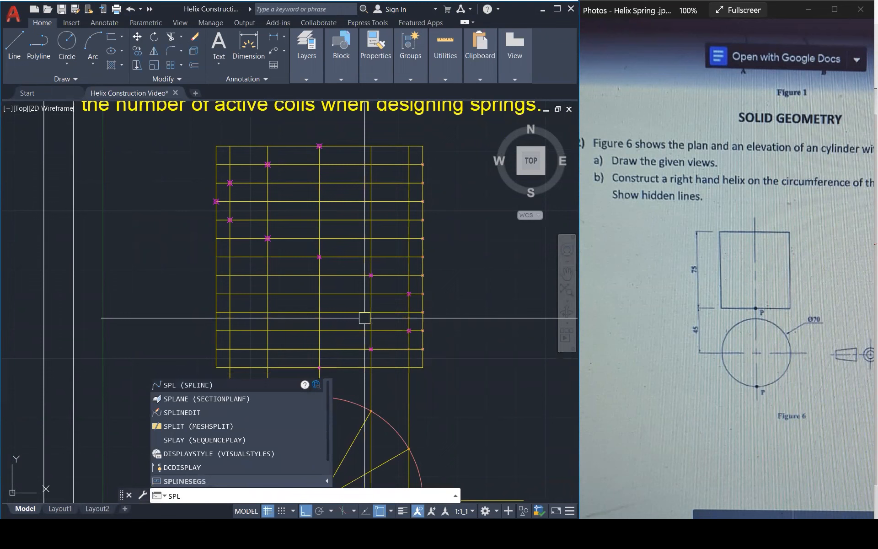
key("Return")
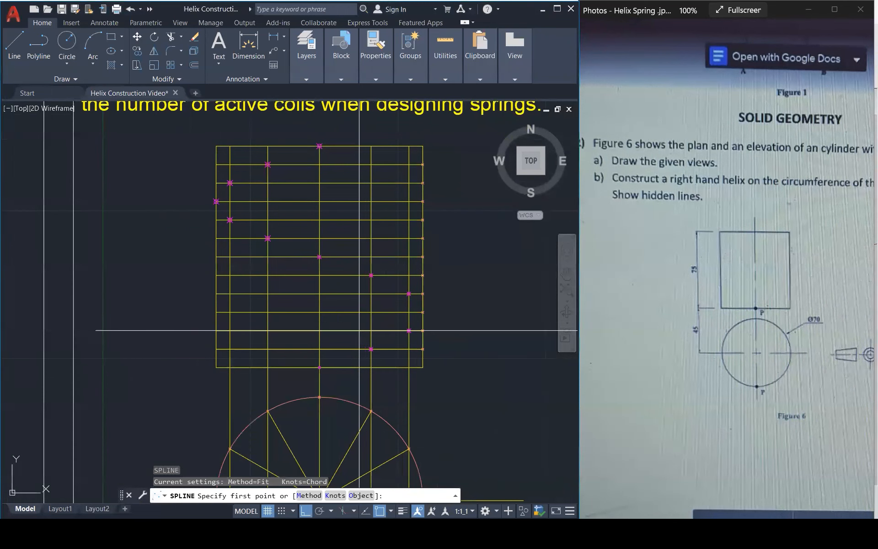
left_click(320, 367)
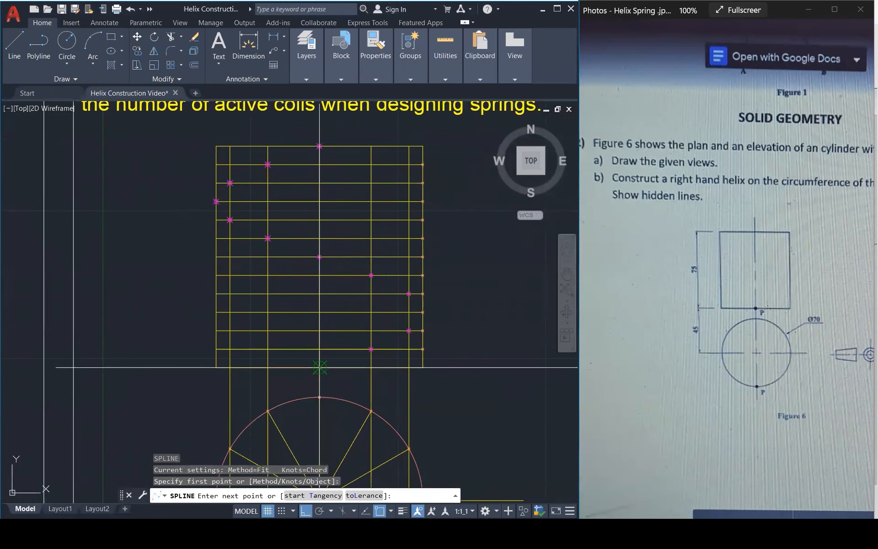
left_click(372, 349)
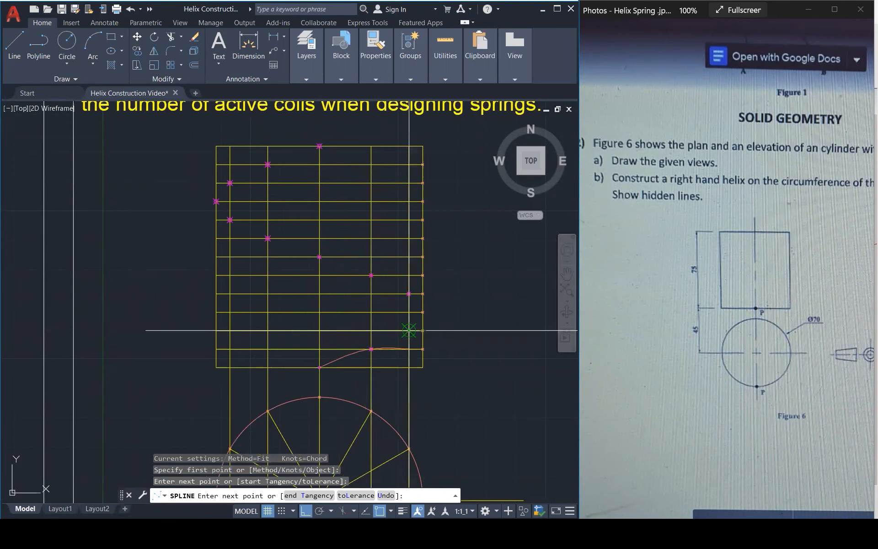
left_click(409, 331)
left_click(423, 312)
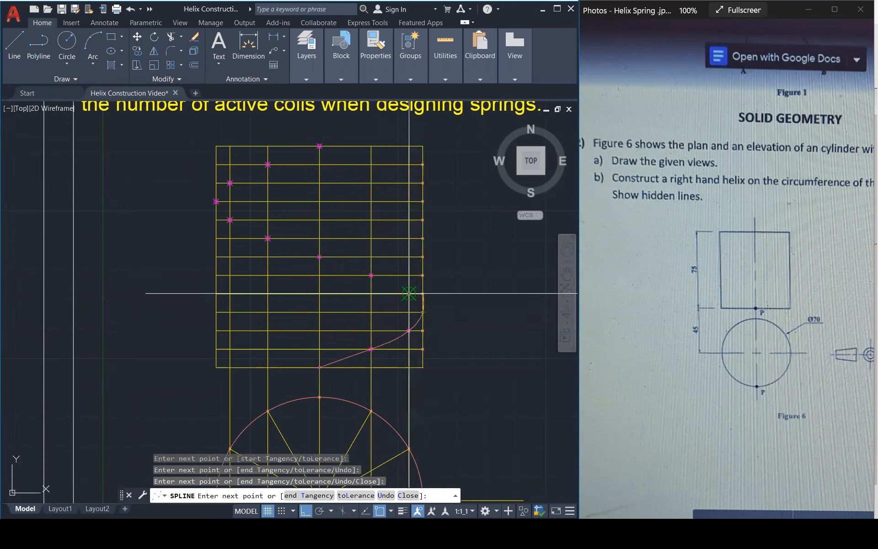
left_click(409, 294)
left_click(372, 275)
left_click(319, 256)
left_click(268, 238)
left_click(230, 220)
left_click(216, 202)
left_click(229, 183)
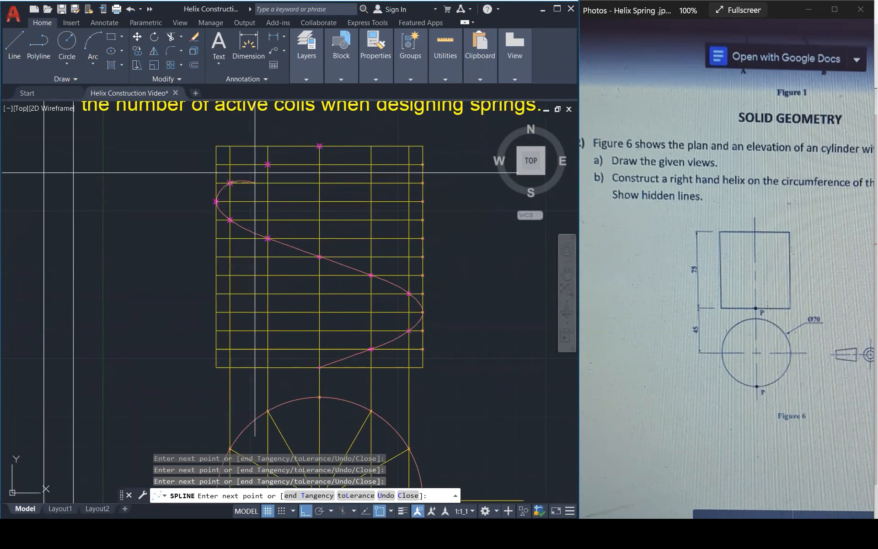
left_click(267, 164)
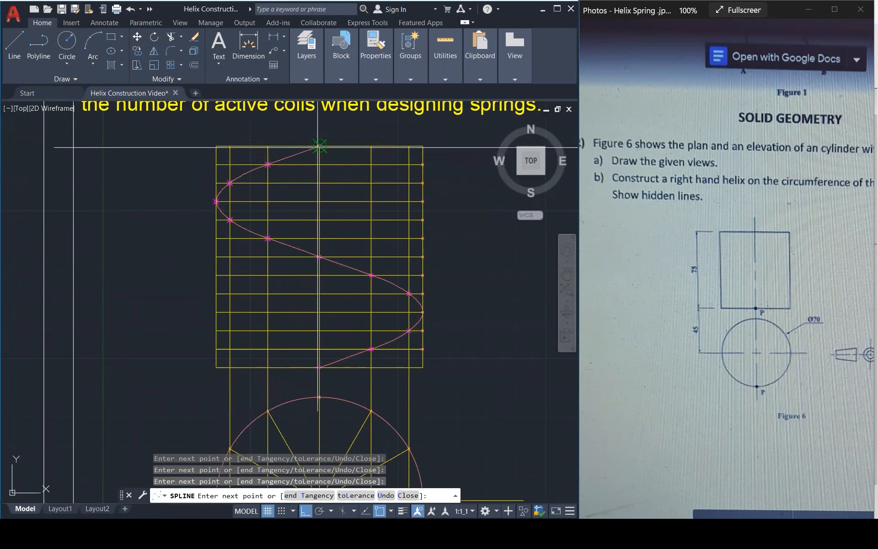
left_click(320, 145)
key("Return")
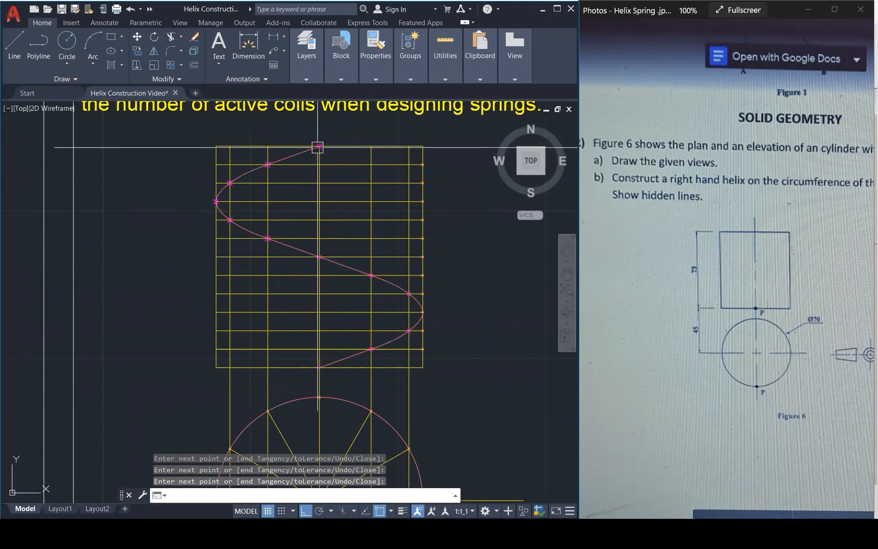
Examine the helix spline's full course through the elevation and its relation to the plan circle.
left_click(356, 273)
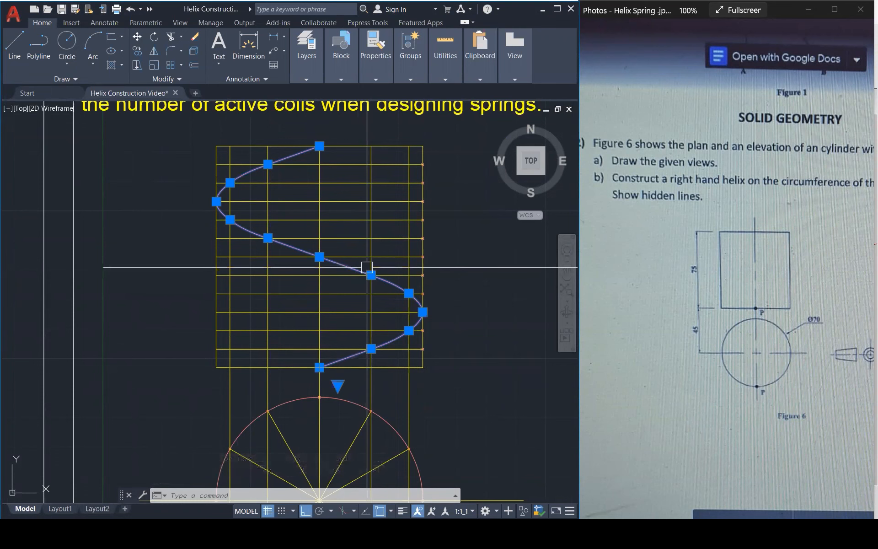
key("Escape")
key("Escape")
scroll(376, 268, "down", 4)
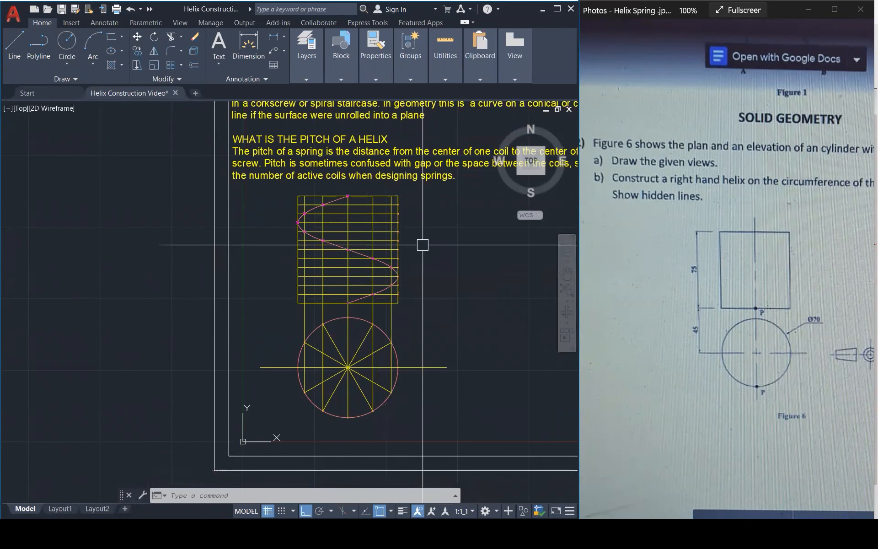
scroll(365, 204, "up", 2)
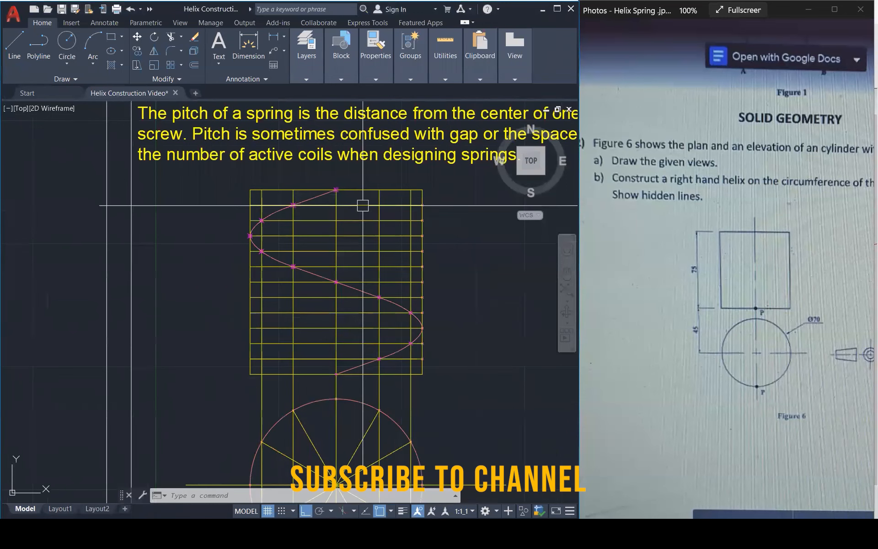
key("Escape")
key("Escape")
key("Escape")
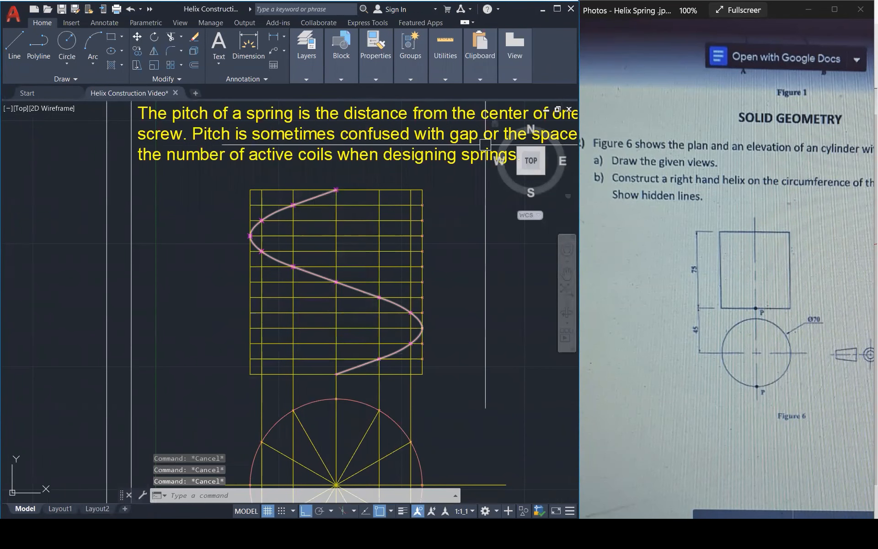
Annotate the helix's visible end portions with solid white and red strokes and its hidden middle portion with white dashes.
left_click(459, 45)
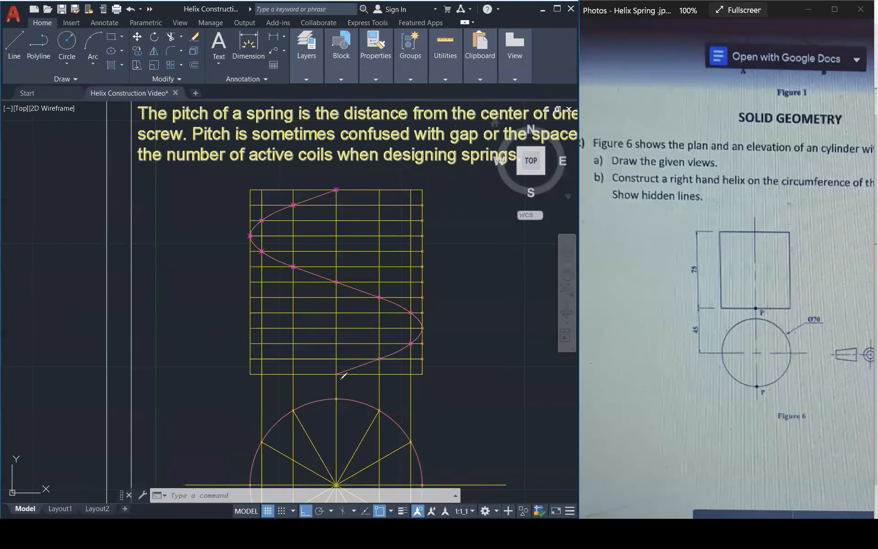
left_click_drag(375, 375, 431, 326)
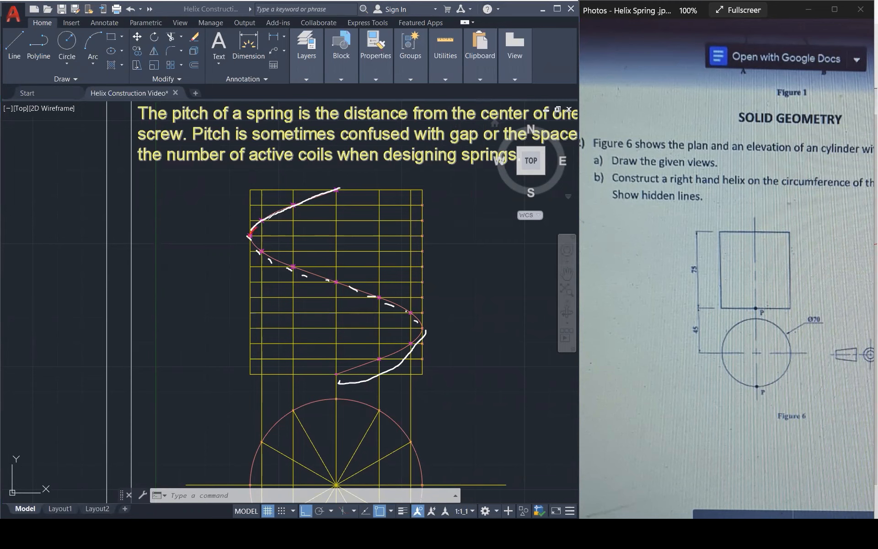
left_click_drag(302, 204, 336, 190)
left_click_drag(403, 346, 363, 365)
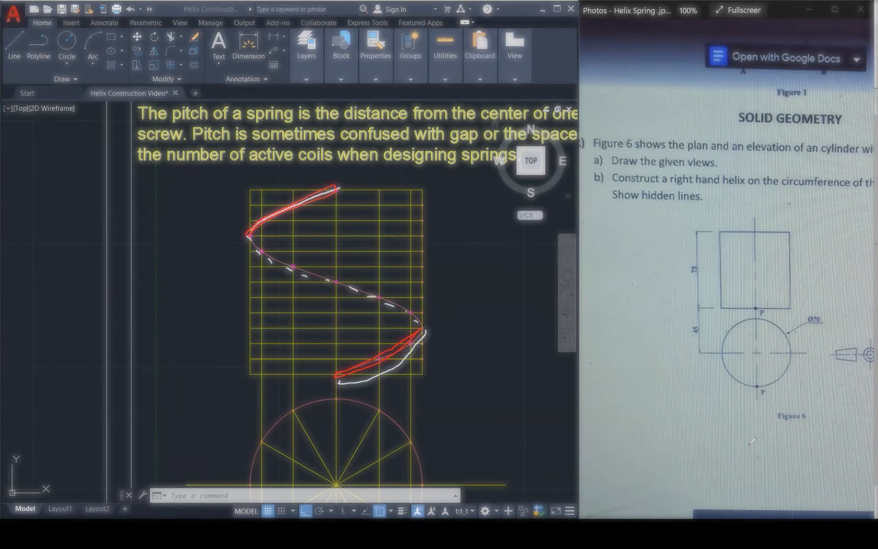
Draw a red viewing-direction arrow below Figure 6's plan and trace the quarter arc running right from plan point P.
mouse_move(721, 468)
left_mouse_down()
mouse_move(721, 490)
mouse_move(721, 467)
mouse_move(732, 478)
left_mouse_up()
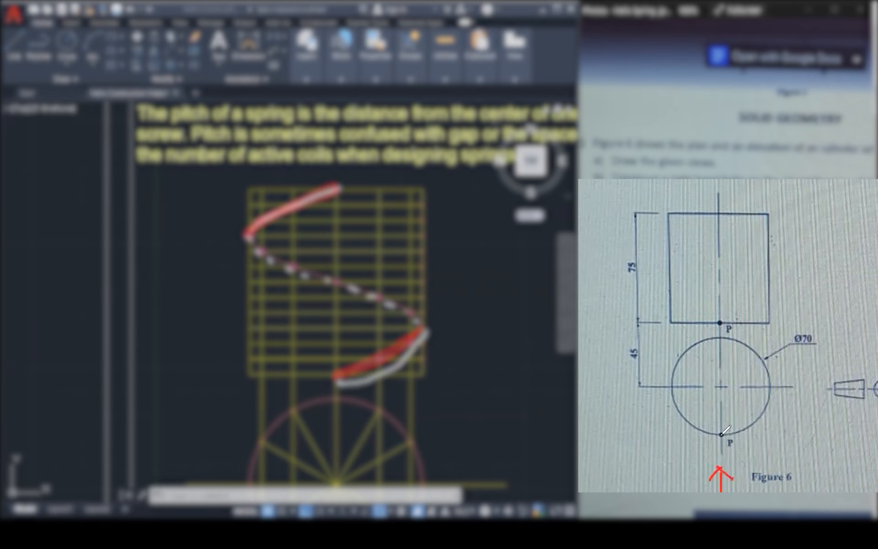
mouse_move(725, 433)
left_mouse_down()
mouse_move(763, 414)
mouse_move(774, 389)
left_mouse_up()
left_click(768, 388)
Trace the plan's remaining quarter arcs in red and link the left and lower-right arcs to the helix's upper and lower portions with arrows.
mouse_move(671, 384)
left_mouse_down()
mouse_move(698, 345)
mouse_move(722, 341)
mouse_move(581, 235)
mouse_move(451, 182)
mouse_move(343, 196)
left_mouse_up()
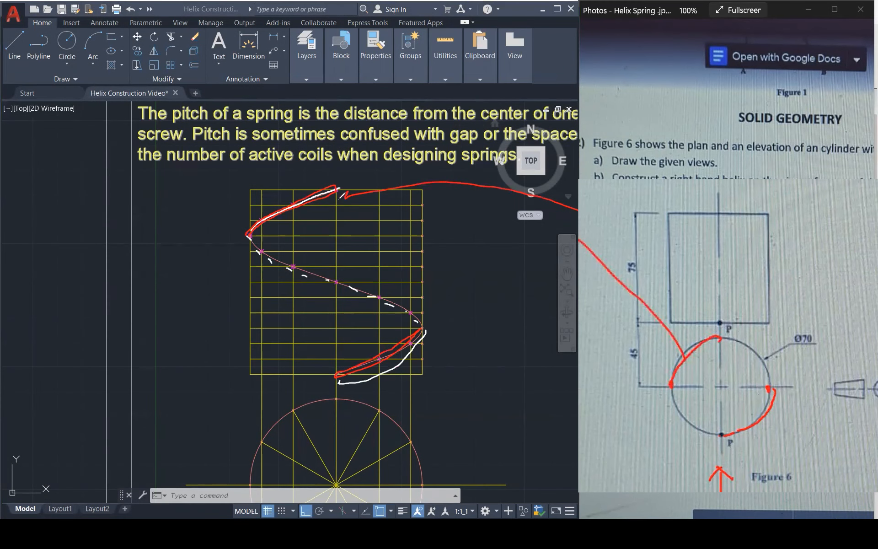
mouse_move(748, 435)
left_mouse_down()
mouse_move(556, 424)
mouse_move(378, 387)
left_mouse_up()
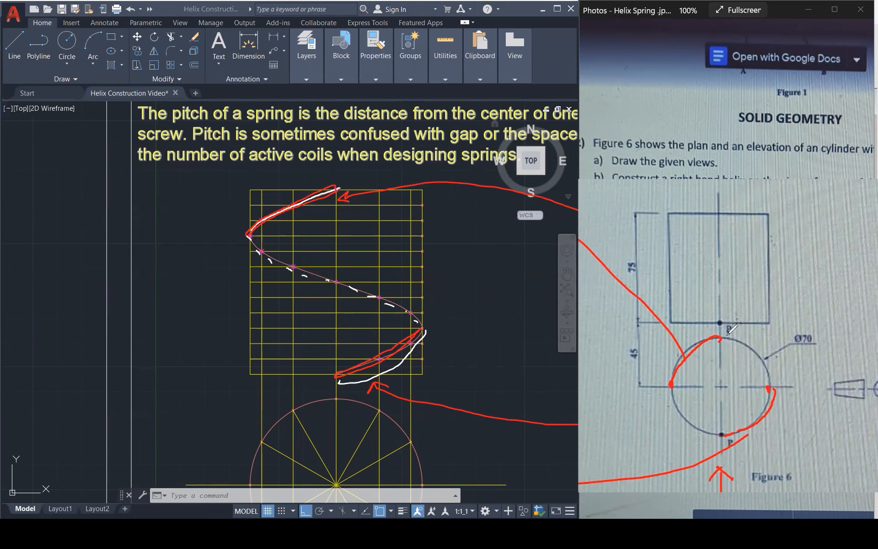
mouse_move(736, 340)
left_mouse_down()
mouse_move(754, 347)
mouse_move(771, 382)
left_mouse_up()
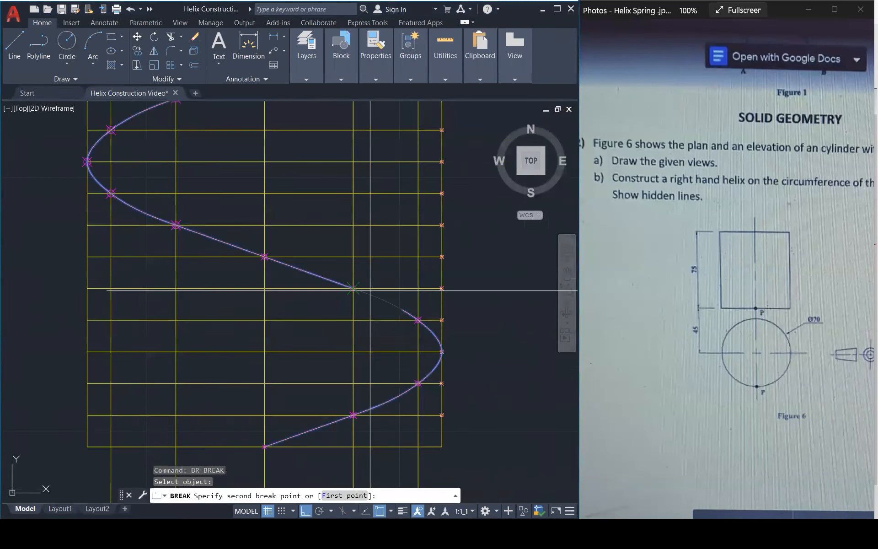
key("Escape")
key("Escape")
left_click(410, 314)
key("Escape")
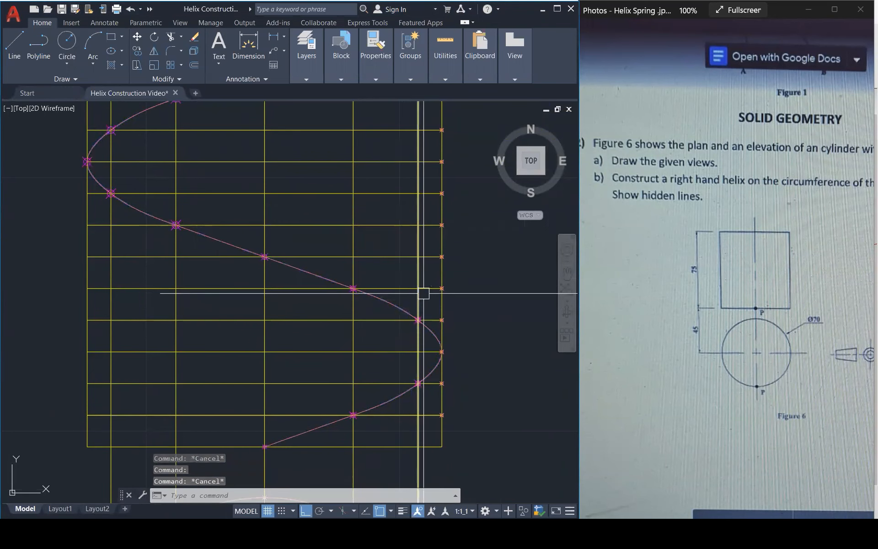
Break the helix spline at its rightmost point, between the visible lower portion and the hidden middle portion.
type("BR")
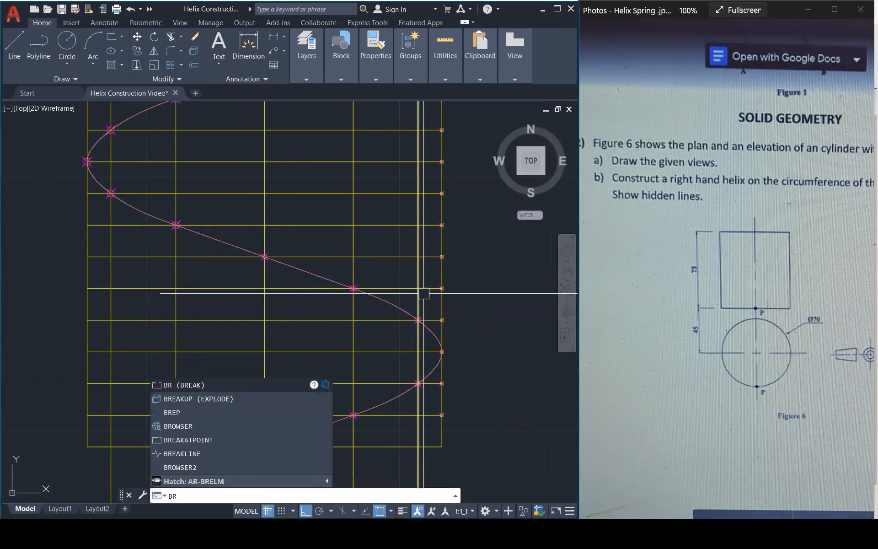
key("Return")
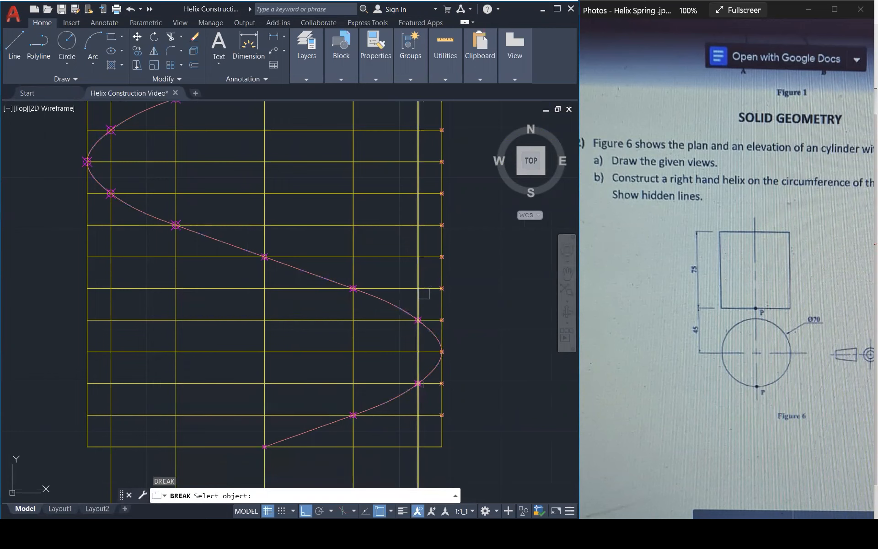
left_click(434, 333)
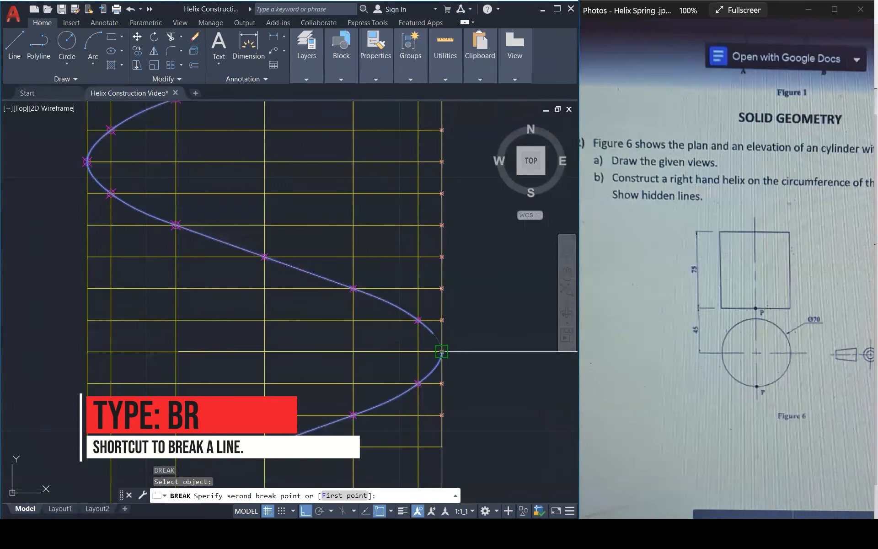
left_click(441, 352)
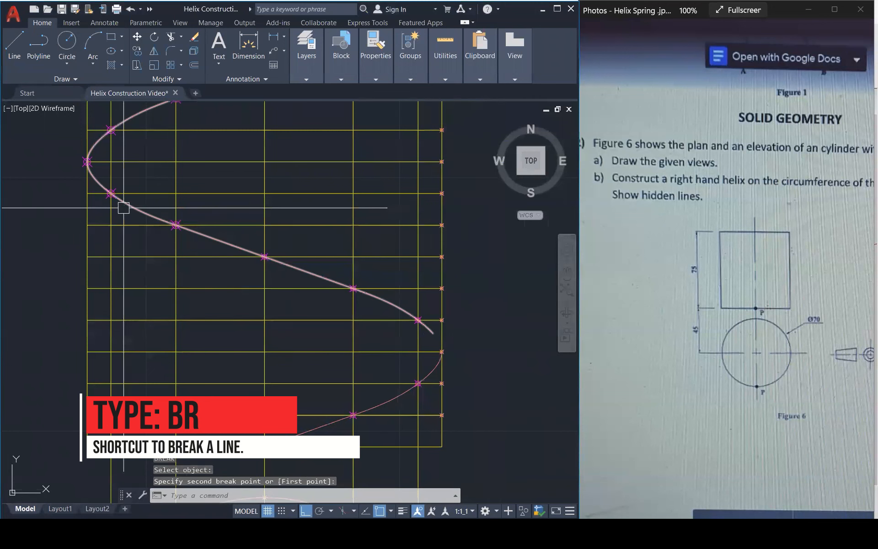
Break the helix spline again at its leftmost point to separate the hidden middle portion from the visible upper portion.
key("Return")
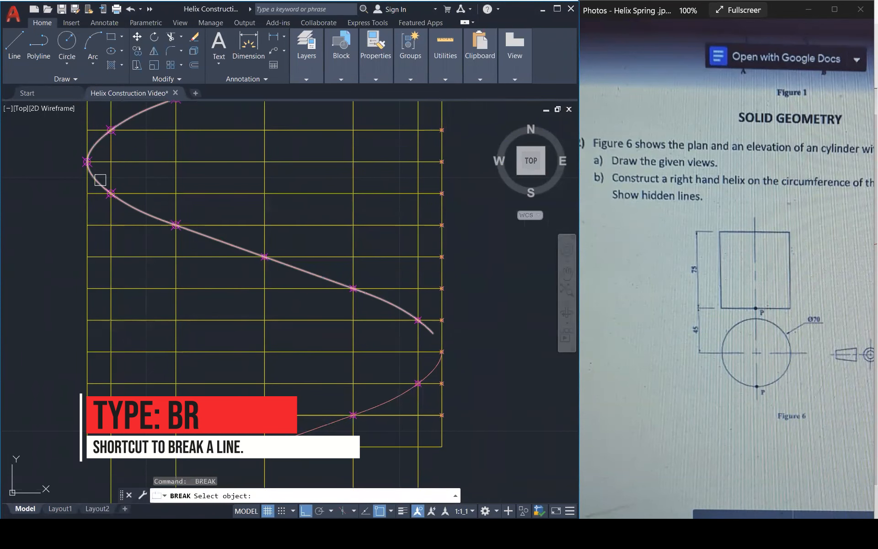
scroll(91, 169, "up", 4)
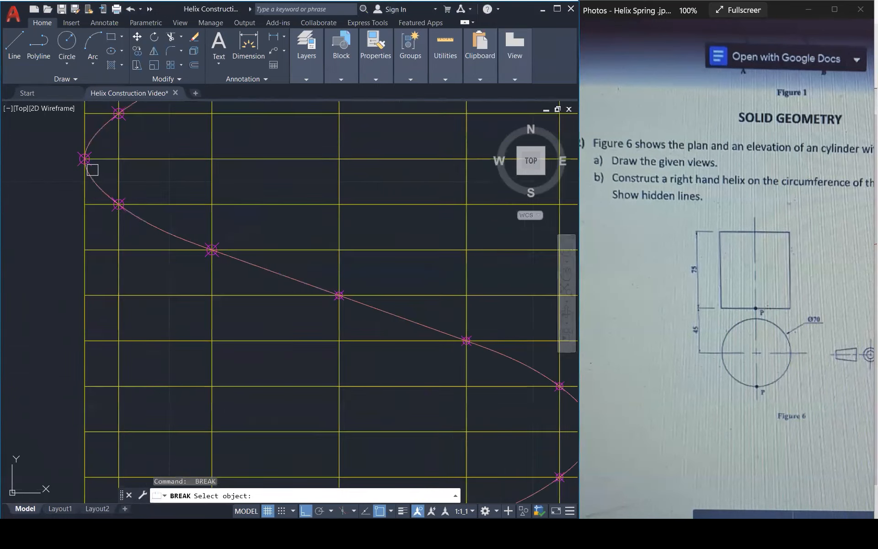
scroll(91, 169, "up", 2)
left_click(82, 176)
left_click(75, 148)
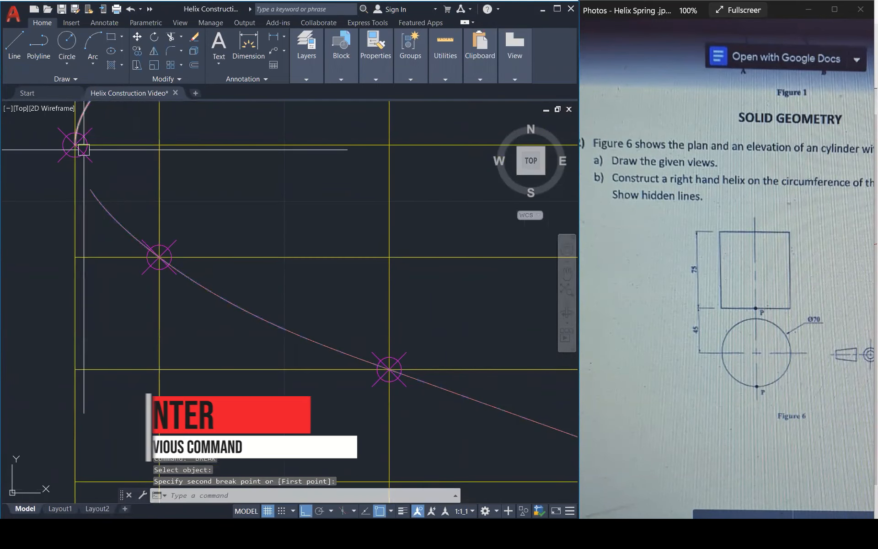
scroll(128, 160, "down", 4)
scroll(128, 159, "down", 2)
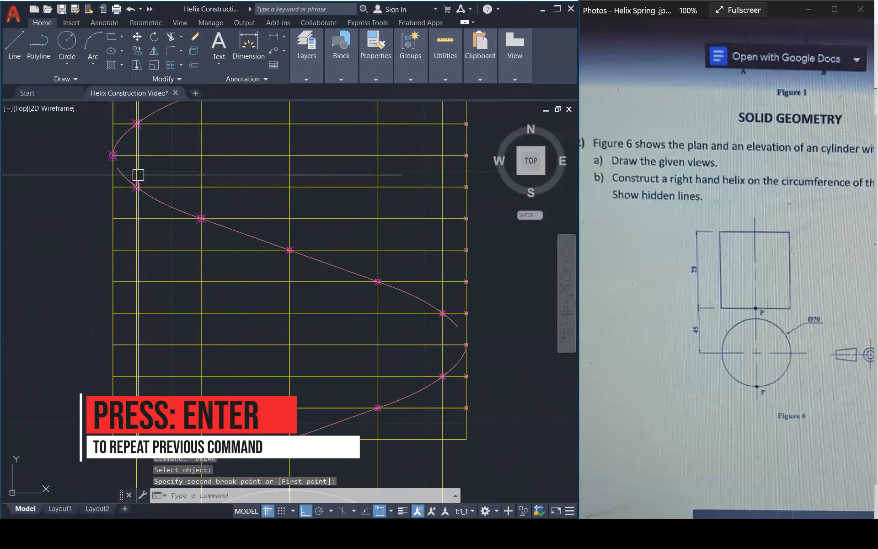
Try to stretch the middle spline's upper end onto the helix's leftmost point and undo the stretch.
scroll(108, 168, "up", 4)
left_click(127, 167)
left_click(128, 167)
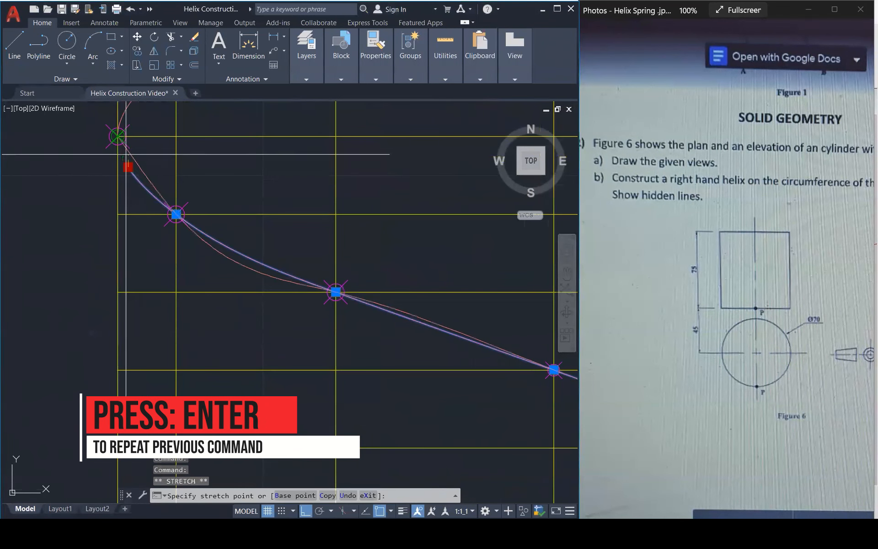
left_click(118, 136)
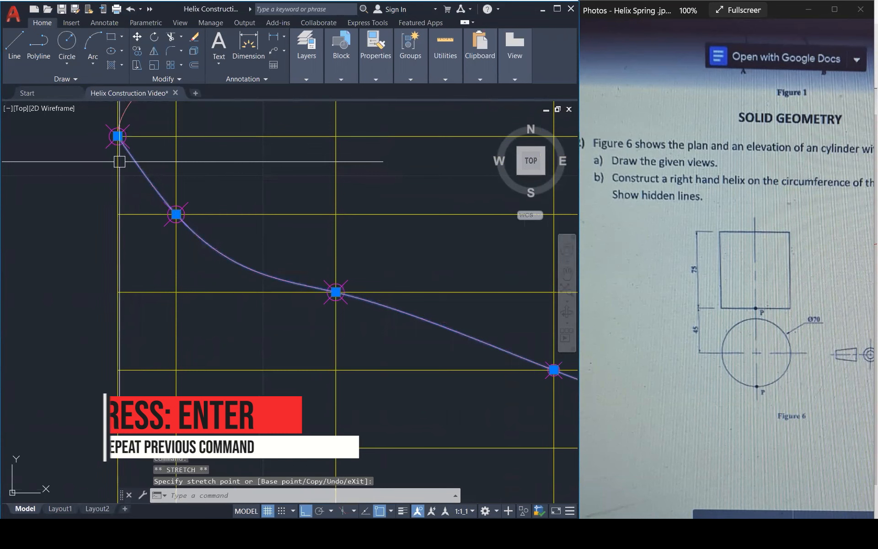
key("ctrl+z")
scroll(122, 159, "down", 4)
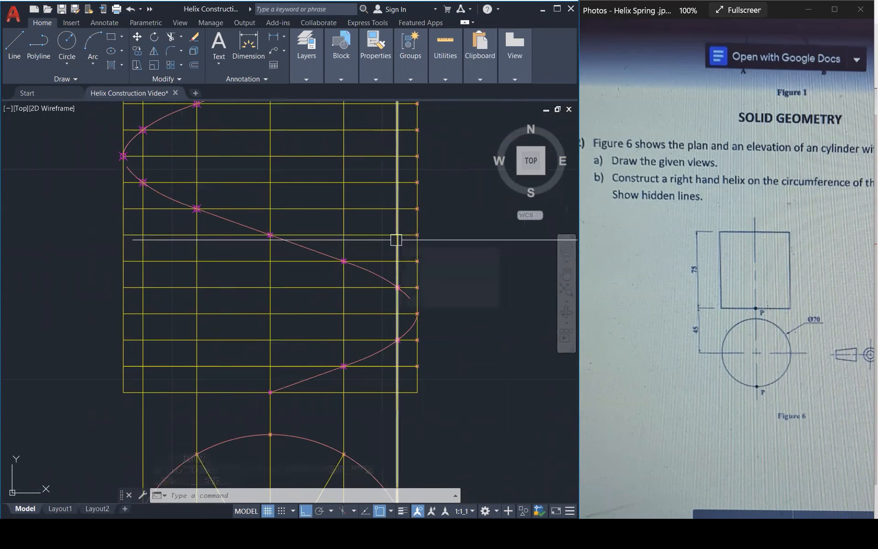
Assign the helix's middle spline segment to the HIDDEN LINES layer.
left_click(320, 253)
mouse_move(318, 76)
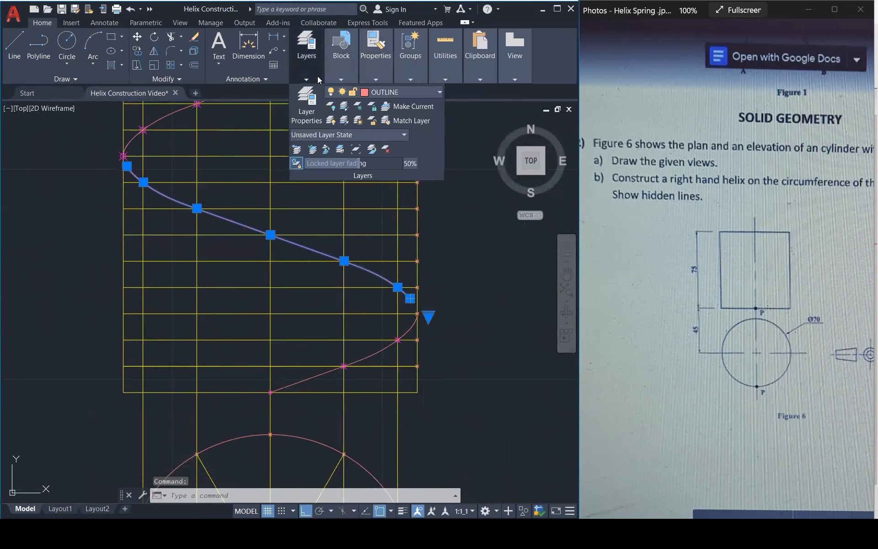
left_click(408, 90)
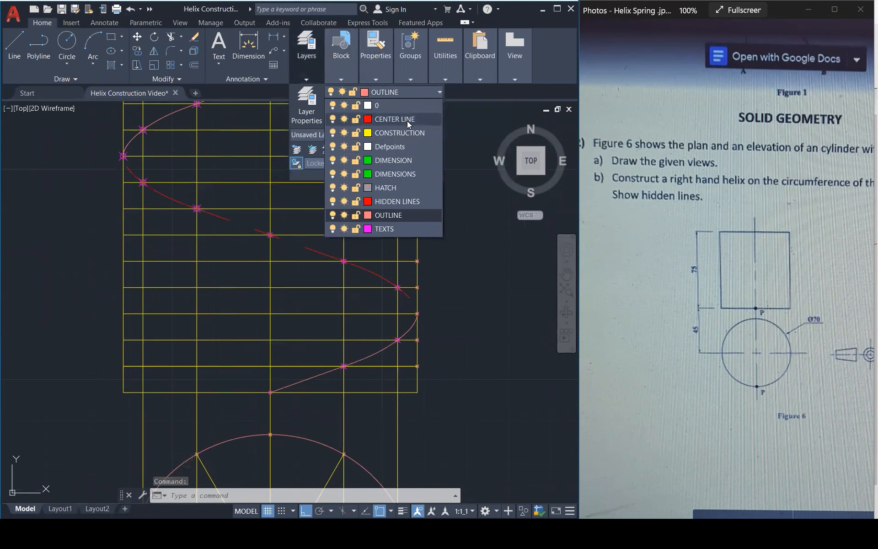
left_click(398, 201)
key("Escape")
key("Escape")
key("Escape")
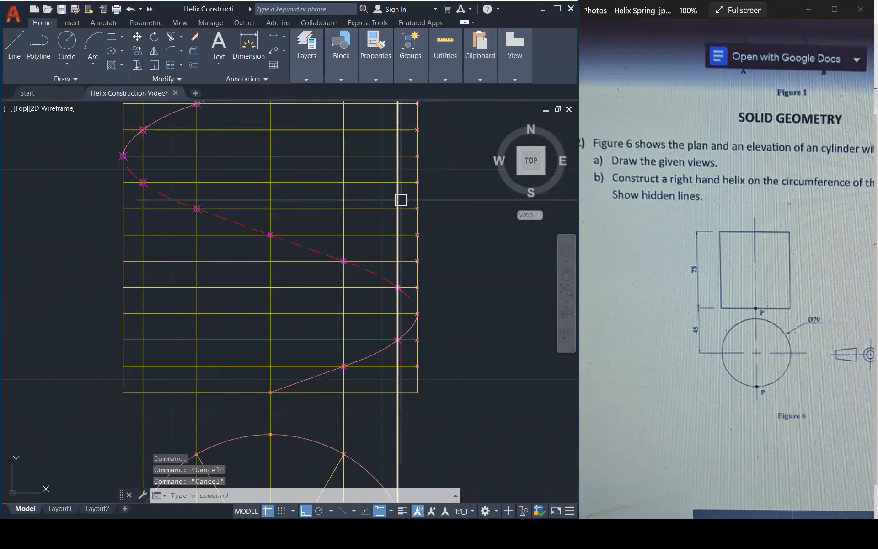
Underline "Show hidden lines" in the question with red ink and draw an arrow from it to the helix's dashed portion.
scroll(395, 258, "down", 1)
scroll(395, 258, "down", 1)
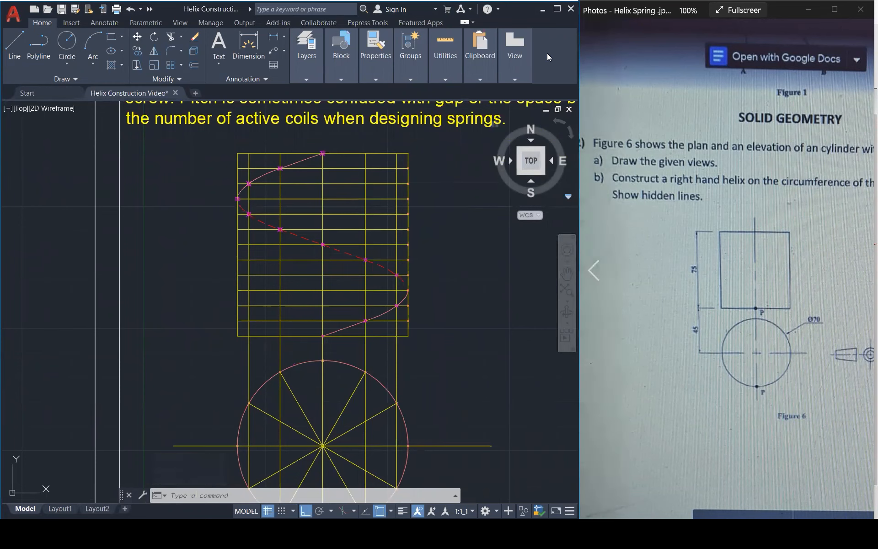
left_click(621, 196)
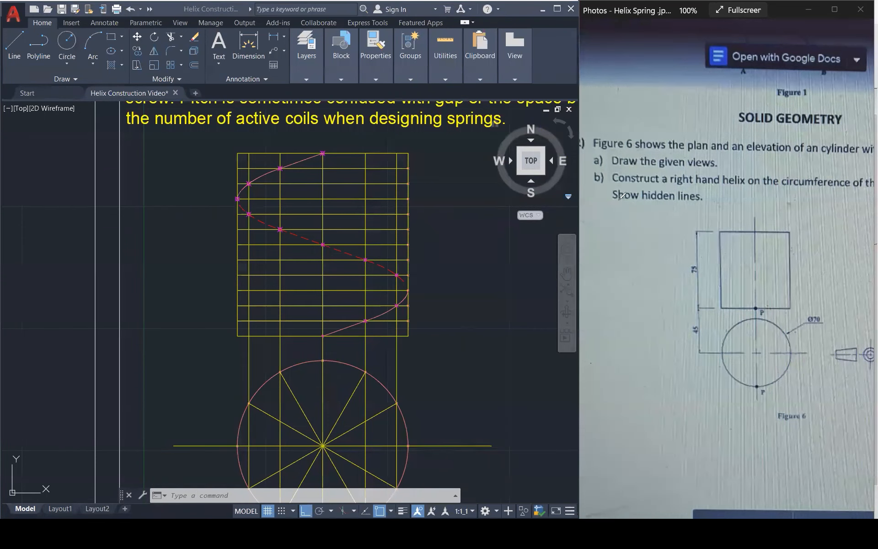
left_click_drag(615, 199, 699, 198)
left_click_drag(610, 204, 710, 210)
left_click_drag(628, 203, 408, 255)
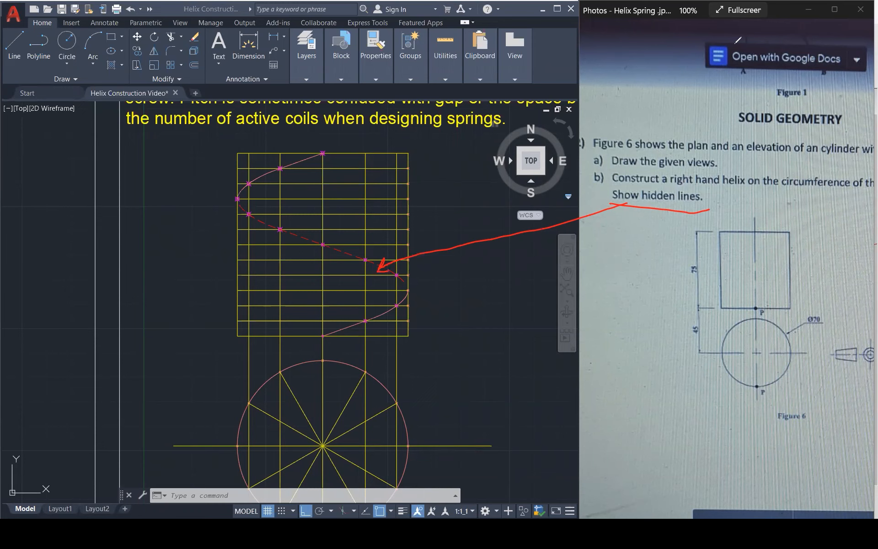
Underline "circumference of the cylinder" in red, mark P at both helix ends, and trace the lower portion from P.
scroll(678, 49, "down", 3)
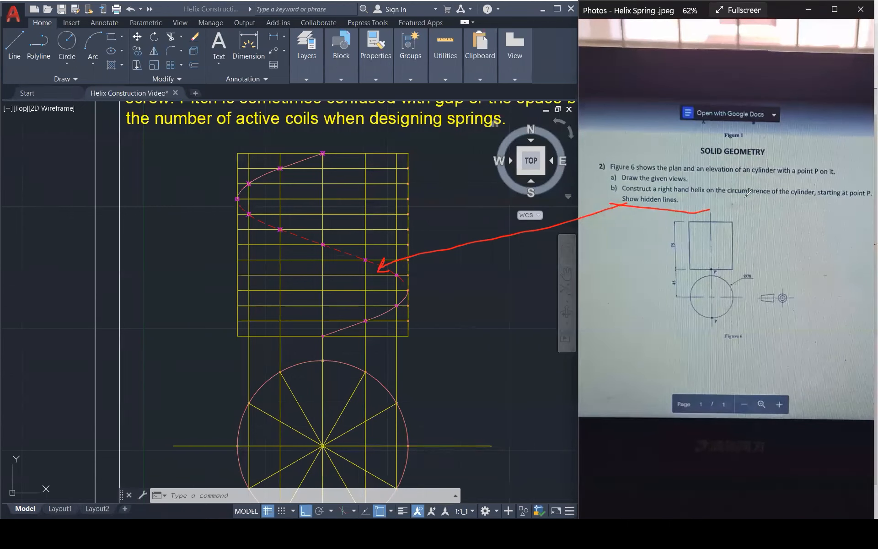
left_click_drag(729, 194, 801, 195)
left_click_drag(319, 338, 409, 290)
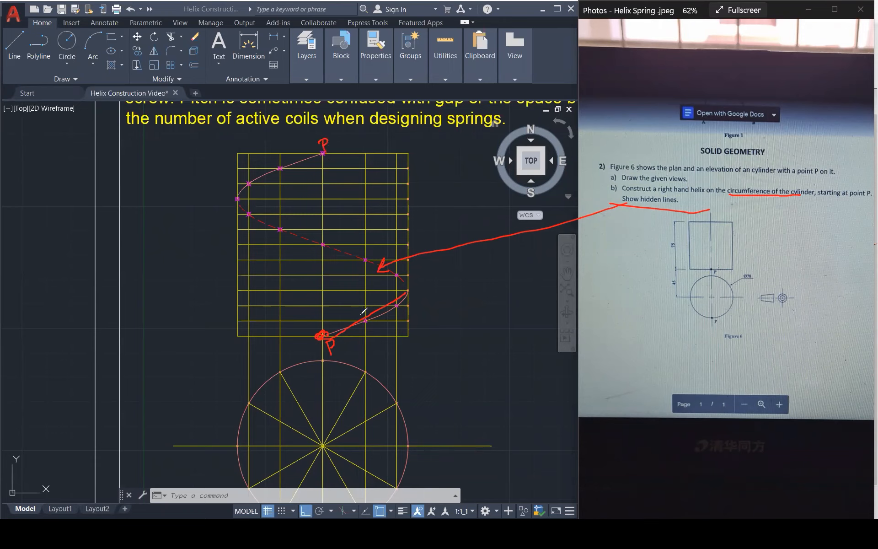
left_click_drag(355, 346, 342, 351)
Draw red arrows linking the question's words "plan" and "elevation" to their drawn views, and clear the annotations.
left_click_drag(661, 182, 687, 181)
mouse_move(672, 170)
left_mouse_down()
mouse_move(580, 228)
mouse_move(412, 400)
mouse_move(436, 399)
left_mouse_up()
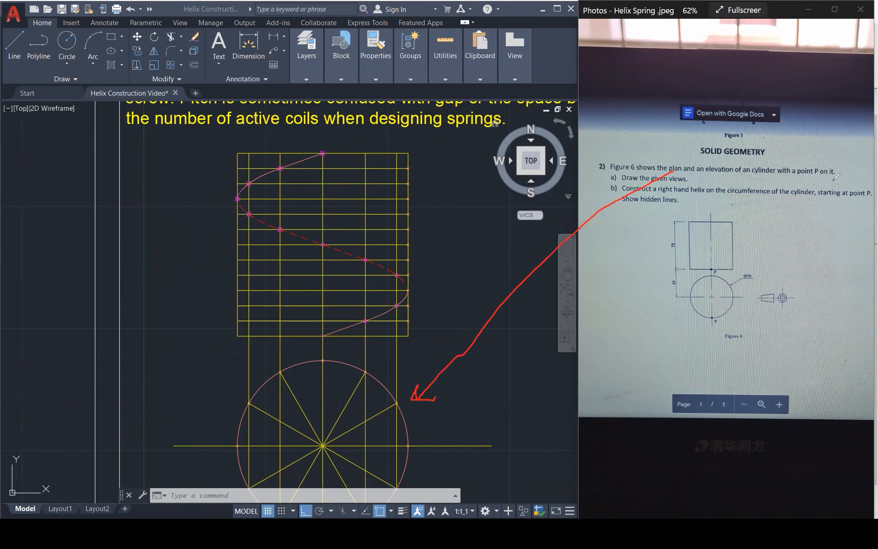
mouse_move(722, 172)
left_mouse_down()
mouse_move(436, 204)
mouse_move(439, 217)
left_mouse_up()
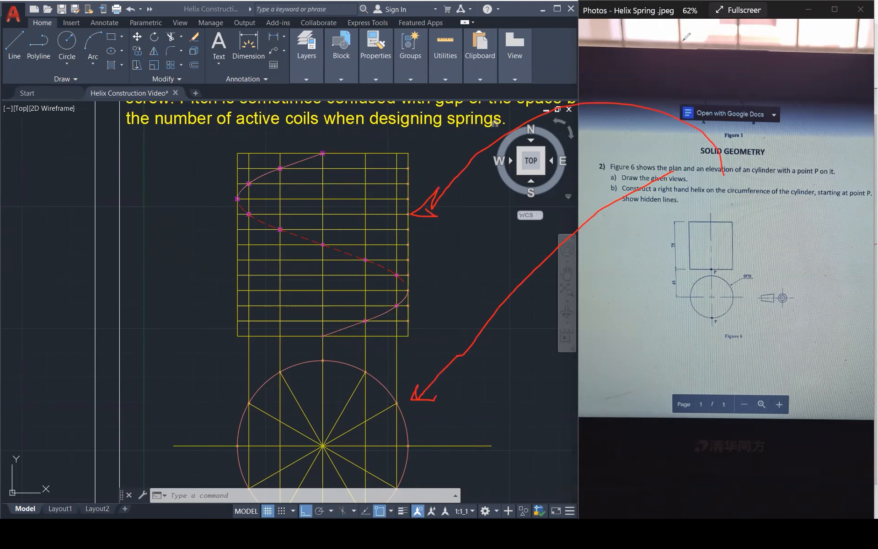
left_click(618, 43)
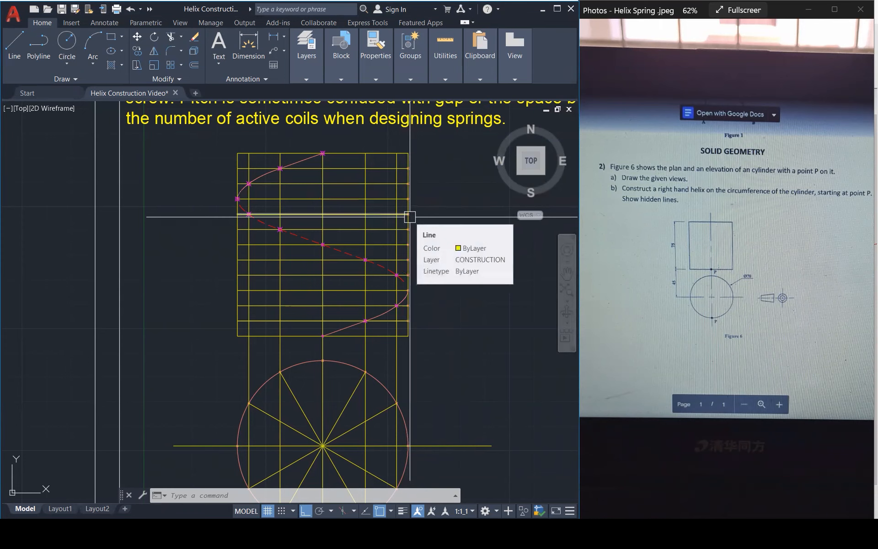
Add the multiline text label P at the helix's lower starting point, using annotation scale 1:1_1.
type("mt")
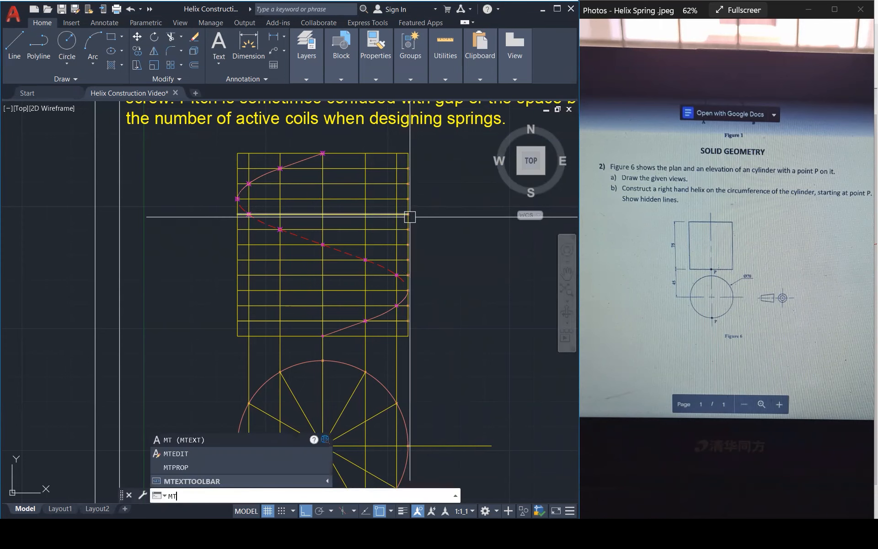
key("Return")
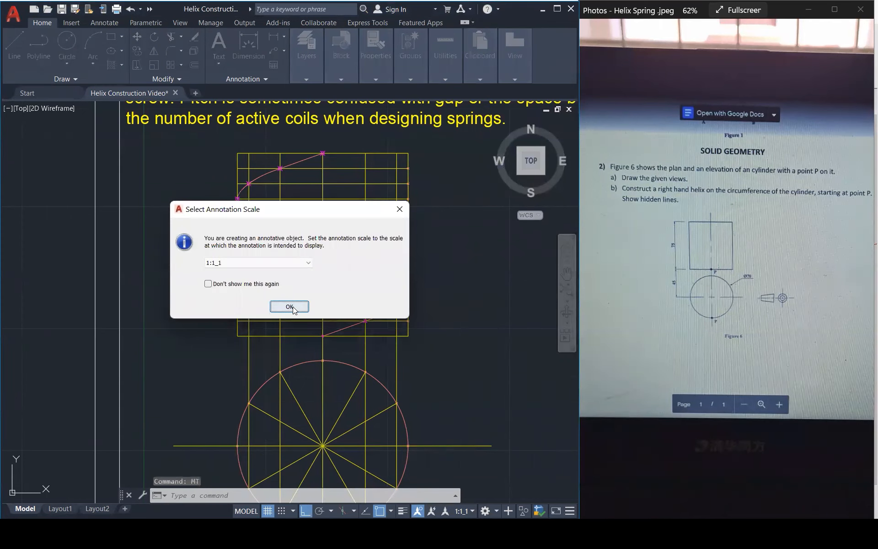
left_click(291, 306)
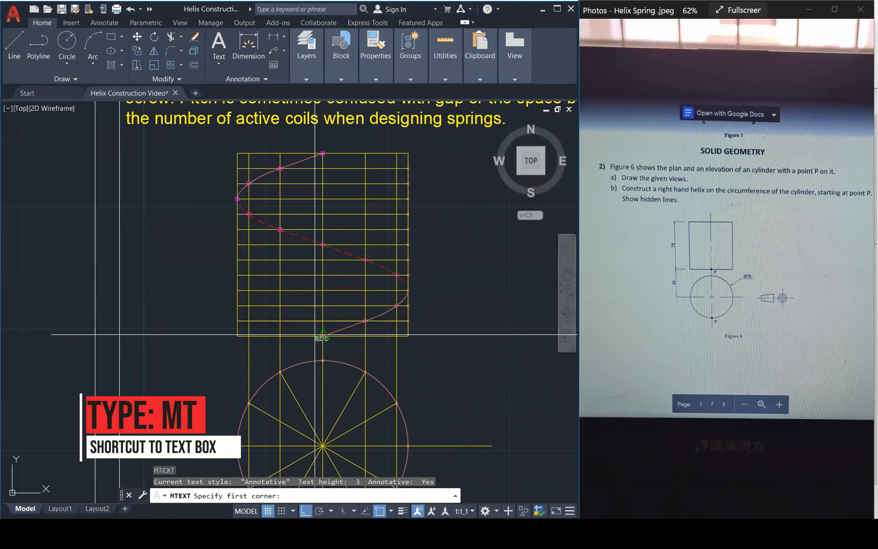
left_click(323, 336)
scroll(336, 353, "up", 4)
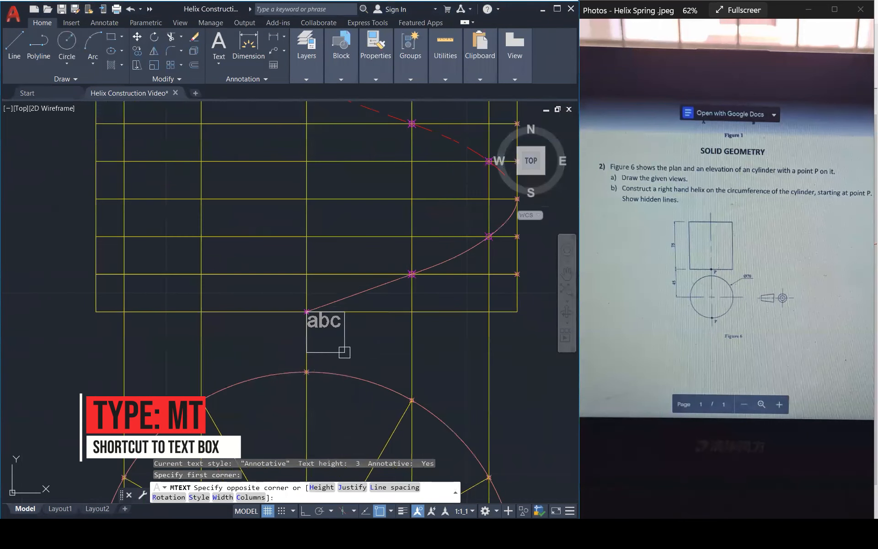
left_click(355, 358)
type("P")
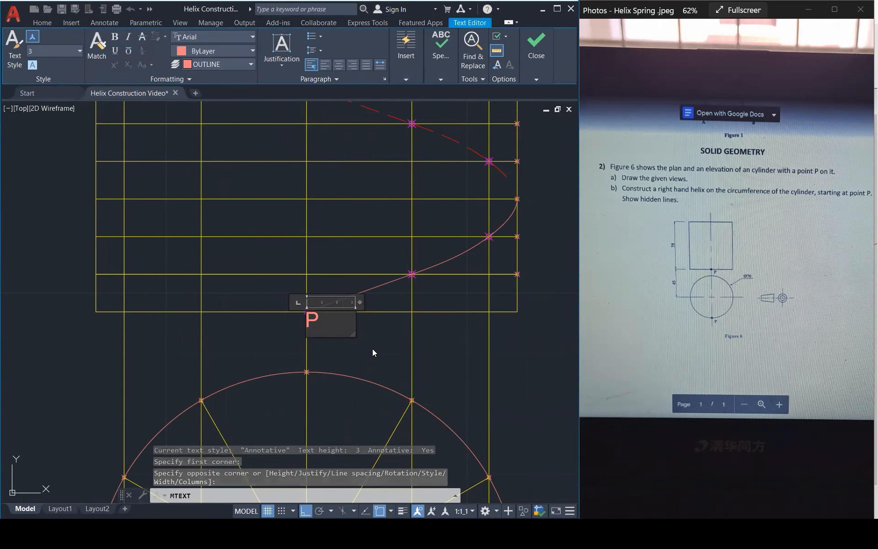
left_click(371, 350)
Reposition the P label freely, with Ortho off, to just below and right of the helix's starting point.
left_click(320, 325)
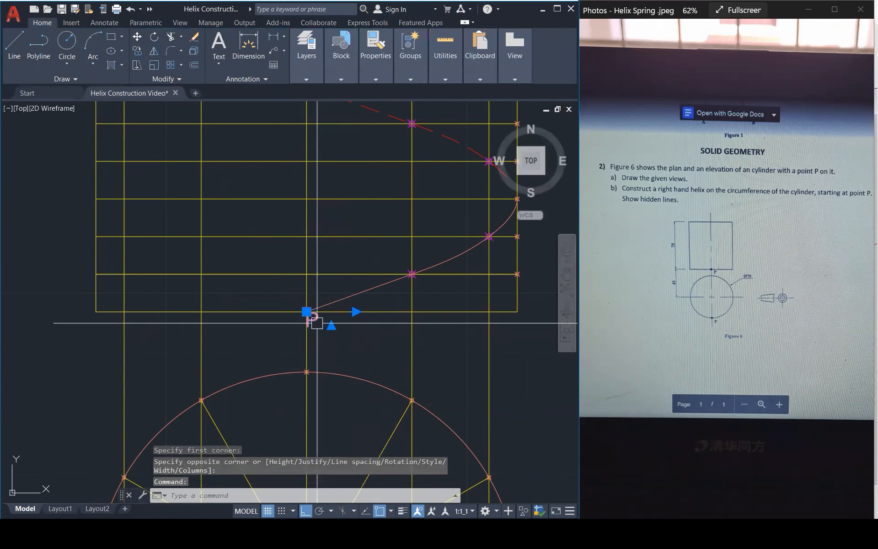
scroll(308, 310, "up", 5)
left_click(312, 310)
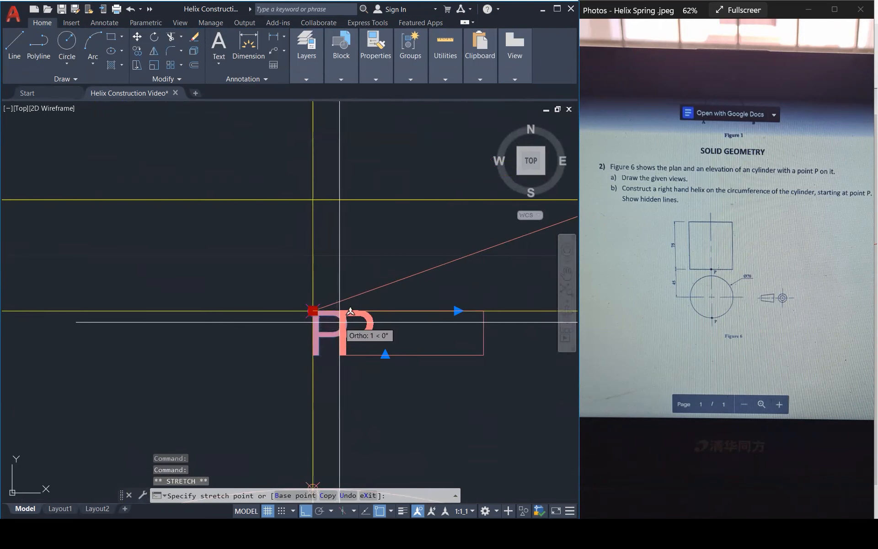
key("F8")
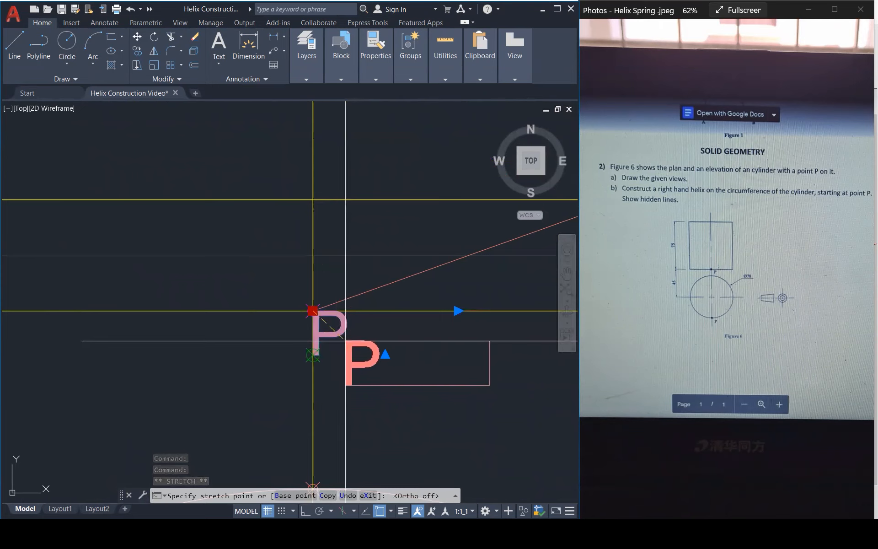
left_click(311, 356)
left_click(312, 355)
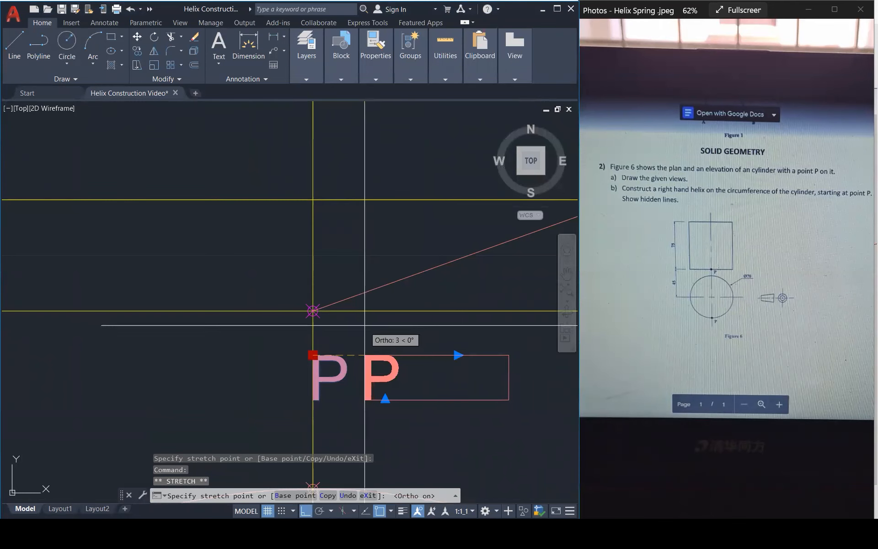
key("F8")
key("F8")
key("Escape")
scroll(337, 331, "down", 3)
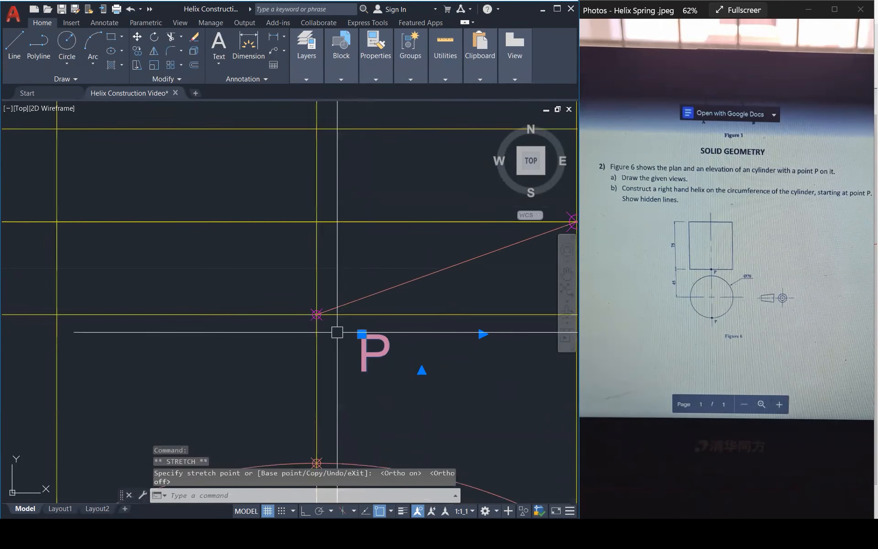
key("Escape")
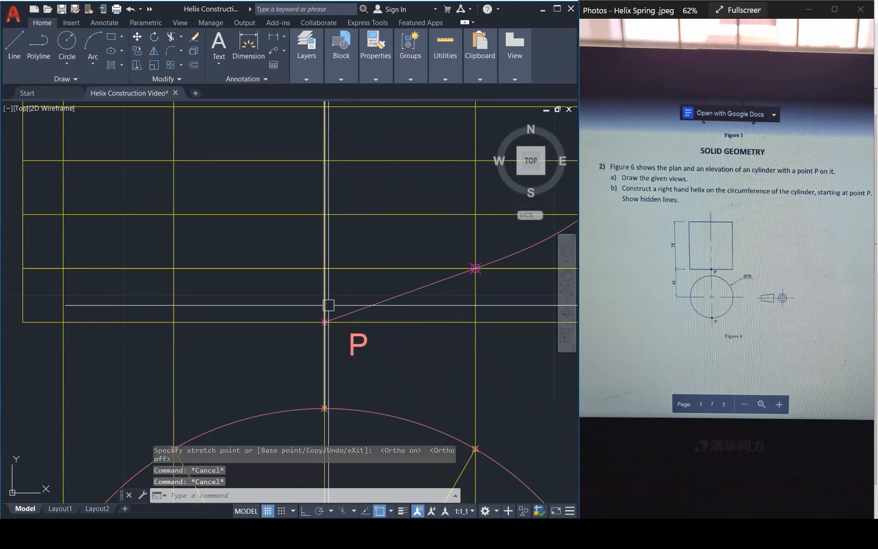
Move the P label closer to the helix's lower starting point in the elevation.
scroll(335, 322, "up", 3)
left_click(372, 349)
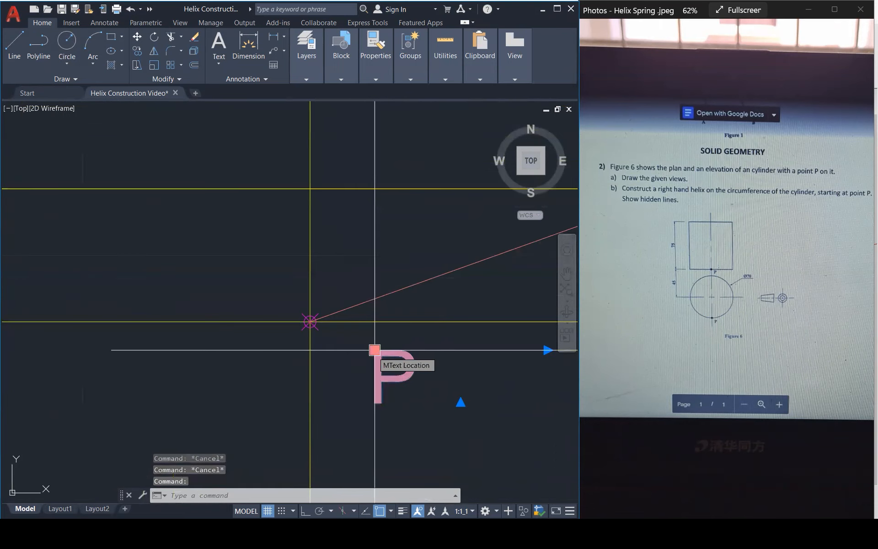
type("m")
key("Return")
left_click(375, 350)
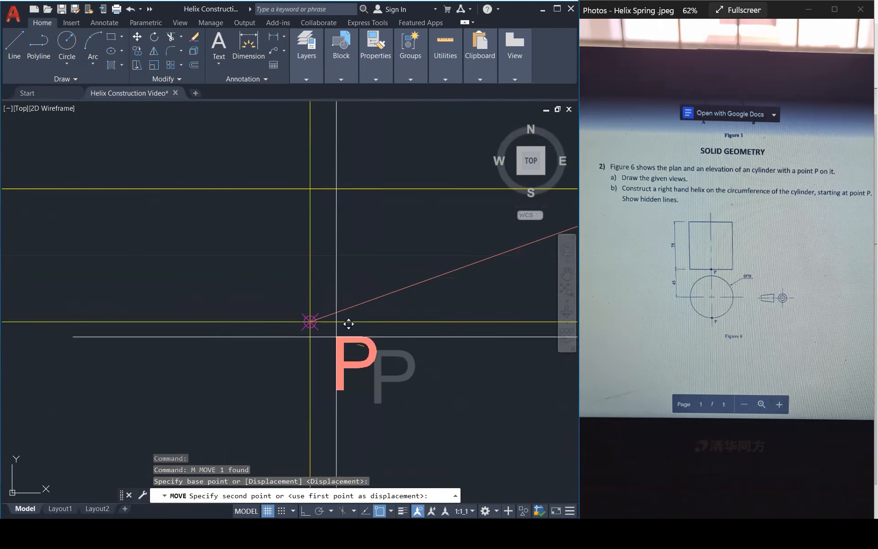
left_click(336, 336)
scroll(302, 306, "down", 5)
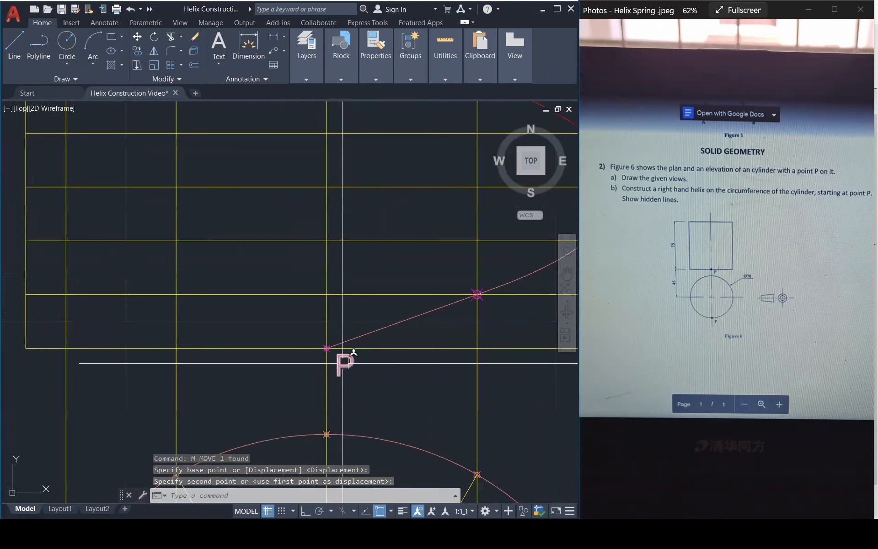
Copy the P label from the helix's starting point to its upper end and to the lowest point of the plan circle.
left_click(342, 356)
type("co")
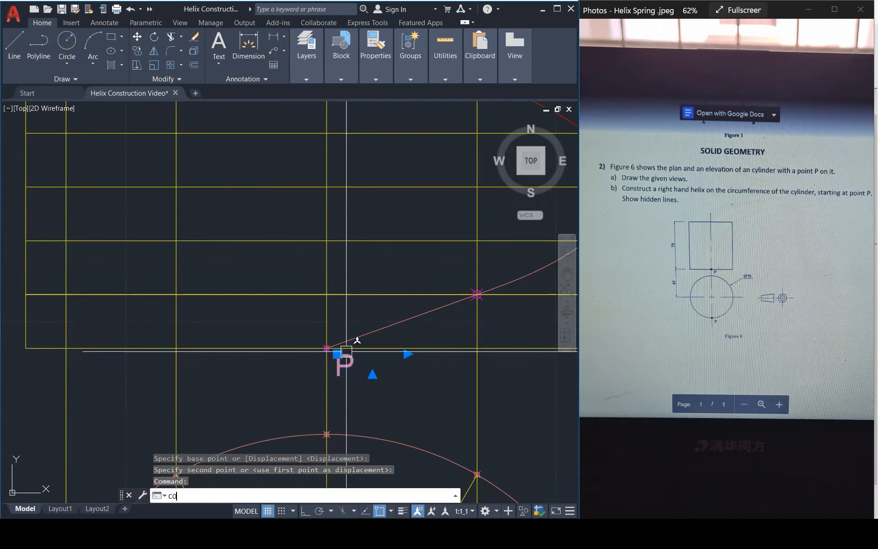
key("Return")
left_click(327, 347)
scroll(336, 346, "down", 5)
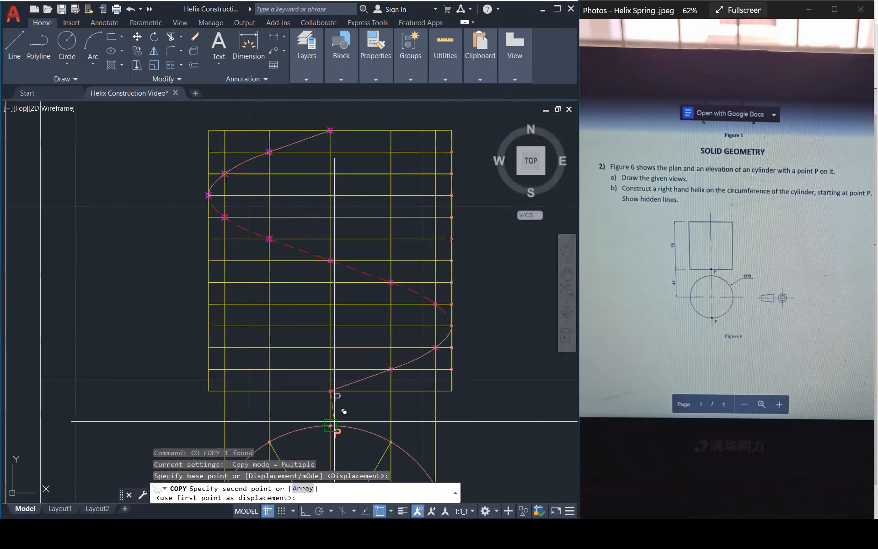
scroll(349, 355, "up", 5)
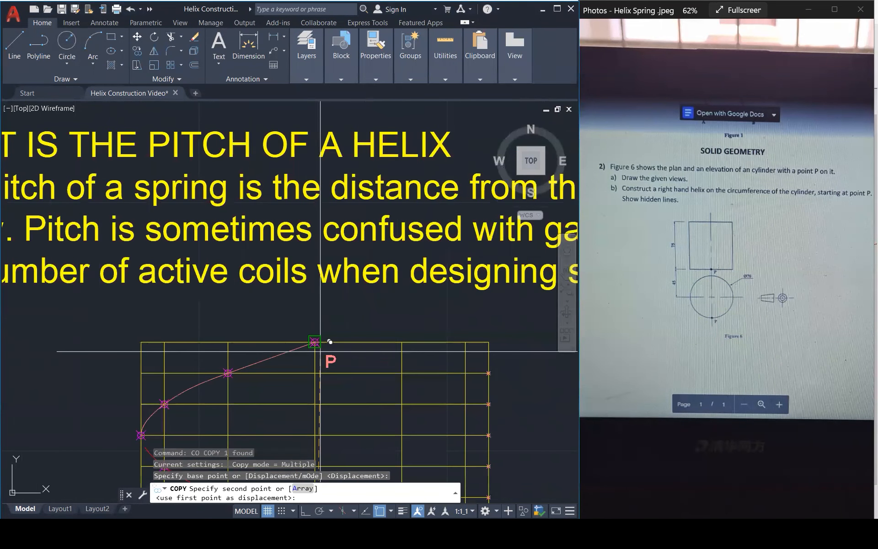
left_click(315, 341)
scroll(376, 279, "down", 1)
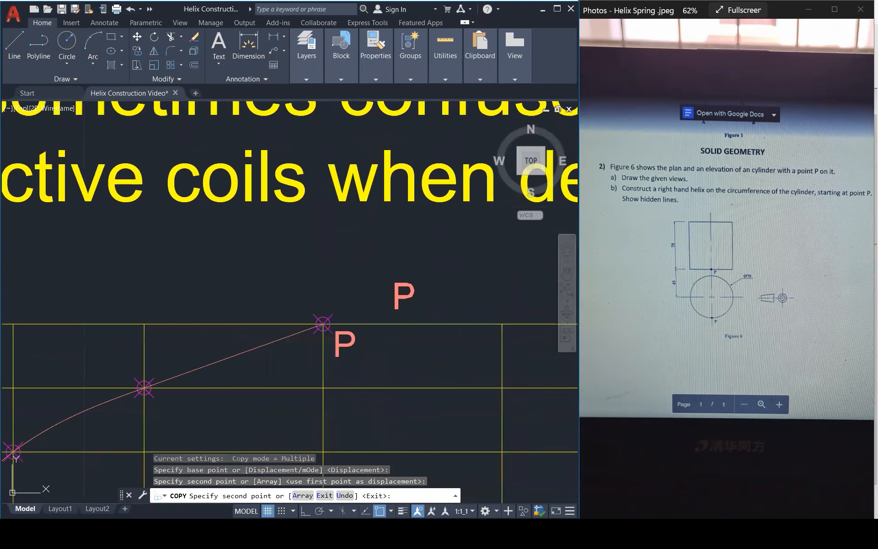
scroll(360, 273, "down", 1)
scroll(361, 273, "down", 5)
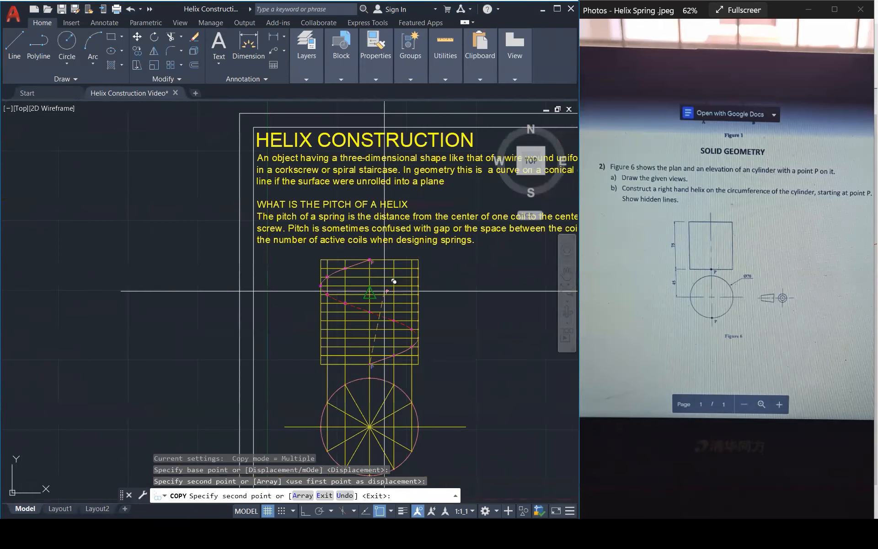
scroll(384, 290, "down", 1)
scroll(398, 381, "up", 8)
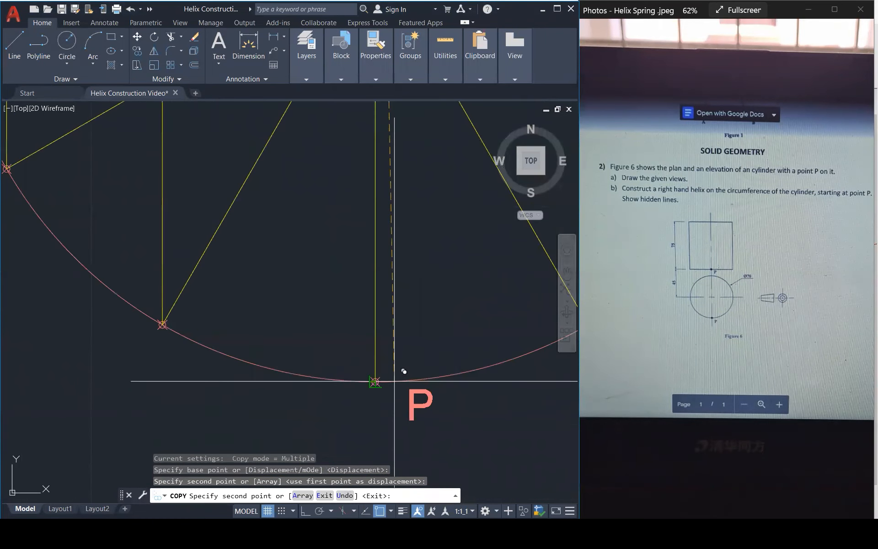
left_click(388, 390)
scroll(388, 369, "down", 5)
scroll(379, 379, "down", 3)
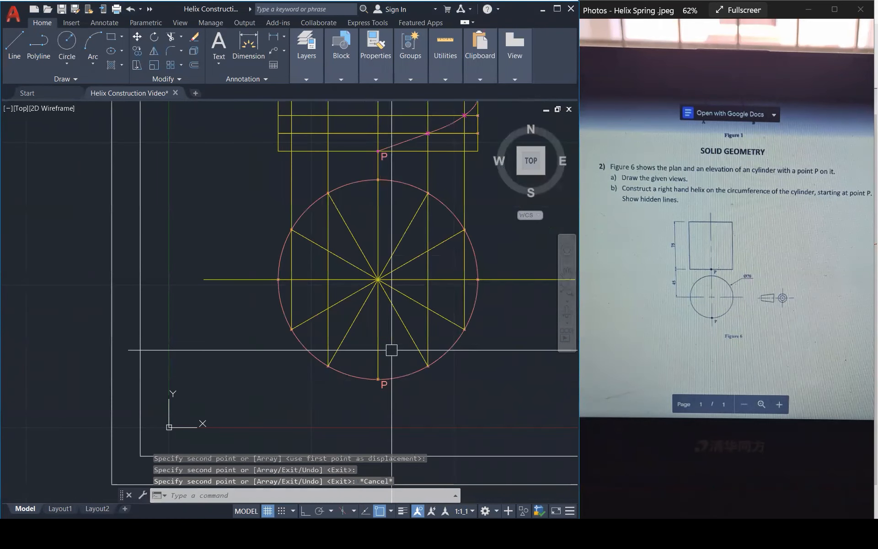
key("Escape")
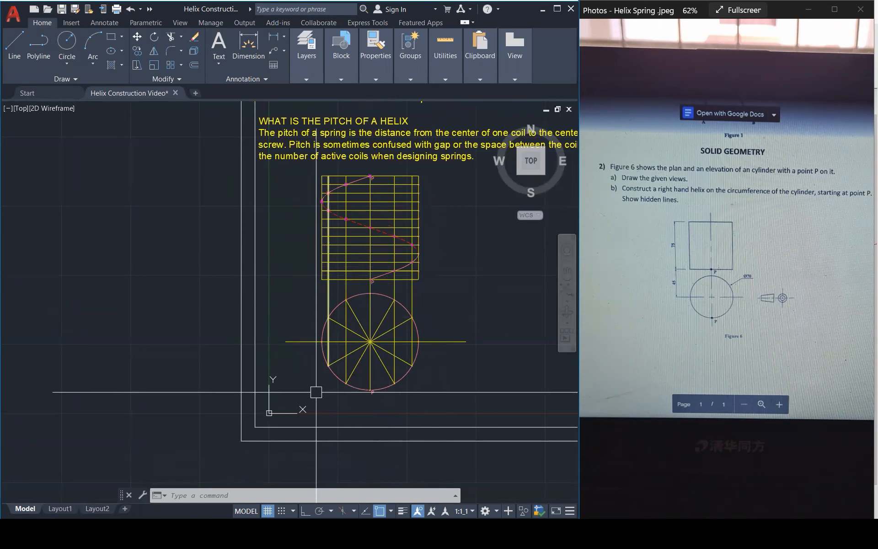
Add the multiline text ELEVATION beneath the elevation, in a text box spanning about the cylinder's width.
scroll(428, 268, "up", 4)
scroll(429, 268, "up", 2)
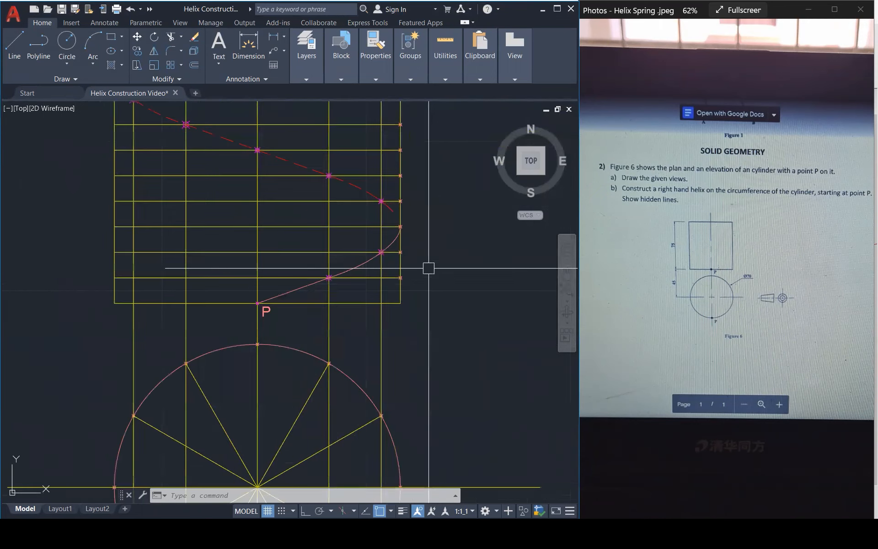
scroll(274, 312, "up", 3)
scroll(279, 309, "down", 2)
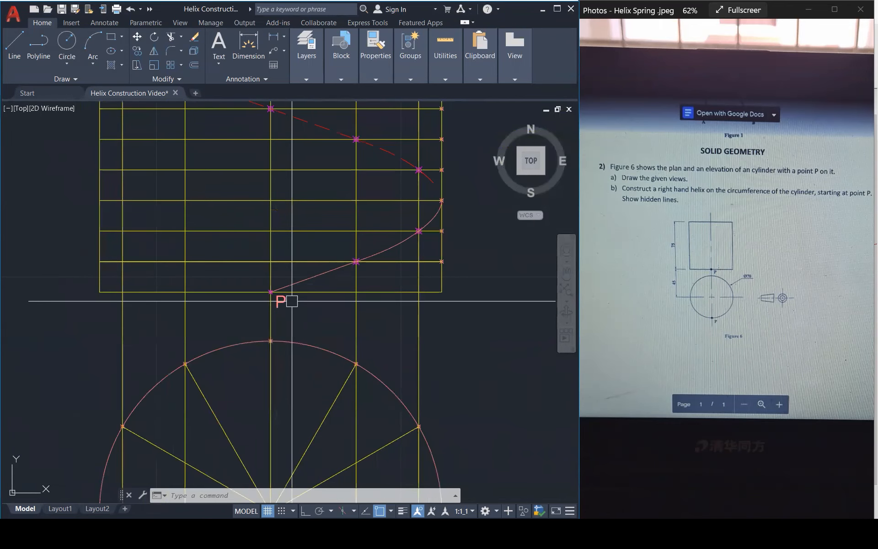
type("mt")
key("Return")
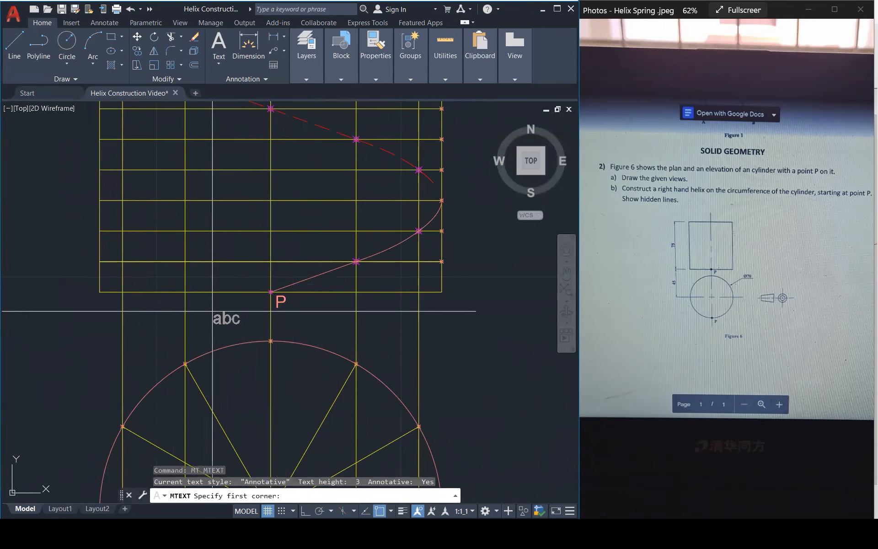
left_click(102, 314)
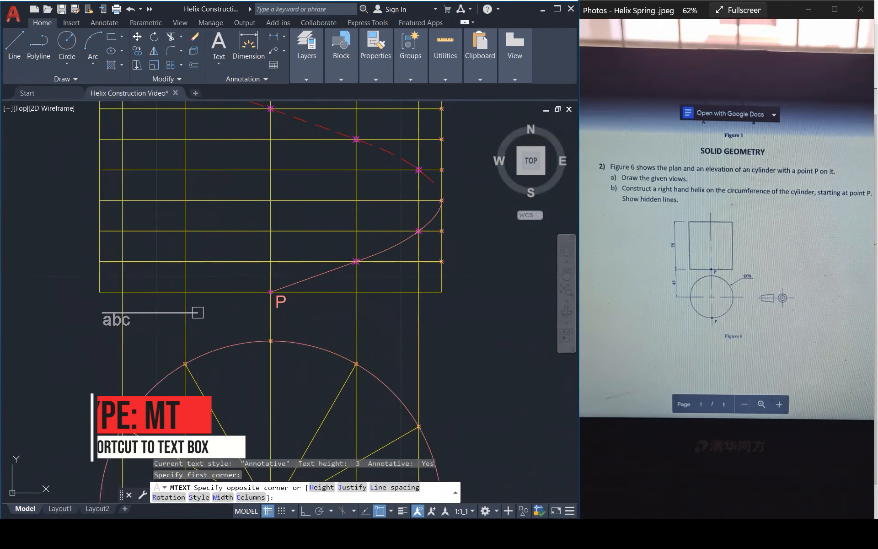
left_click(465, 334)
type("ELEVATION")
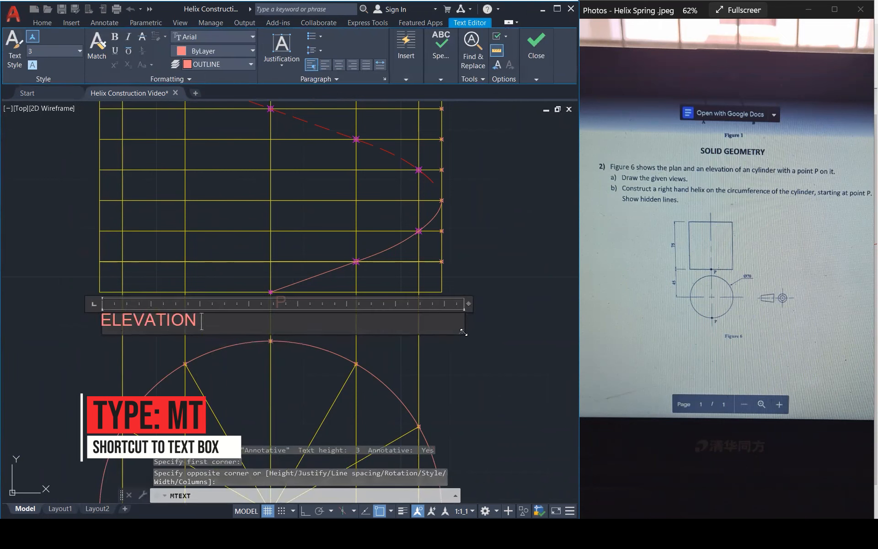
Set the ELEVATION text's justification to Middle Center and finish editing it.
key("ctrl+a")
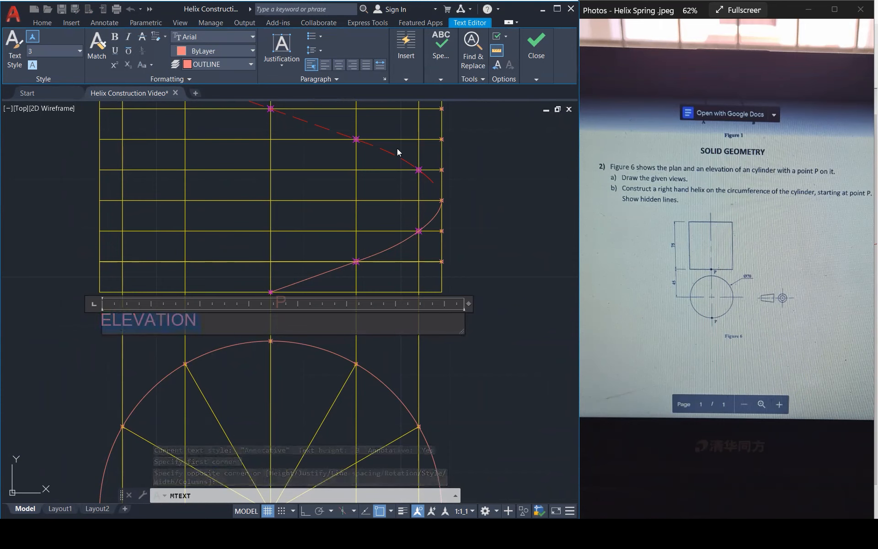
left_click(282, 53)
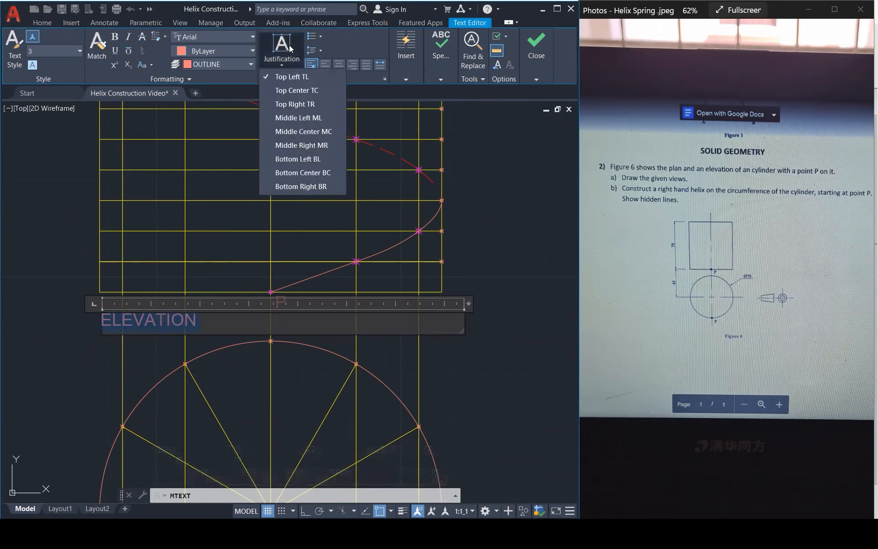
left_click(305, 134)
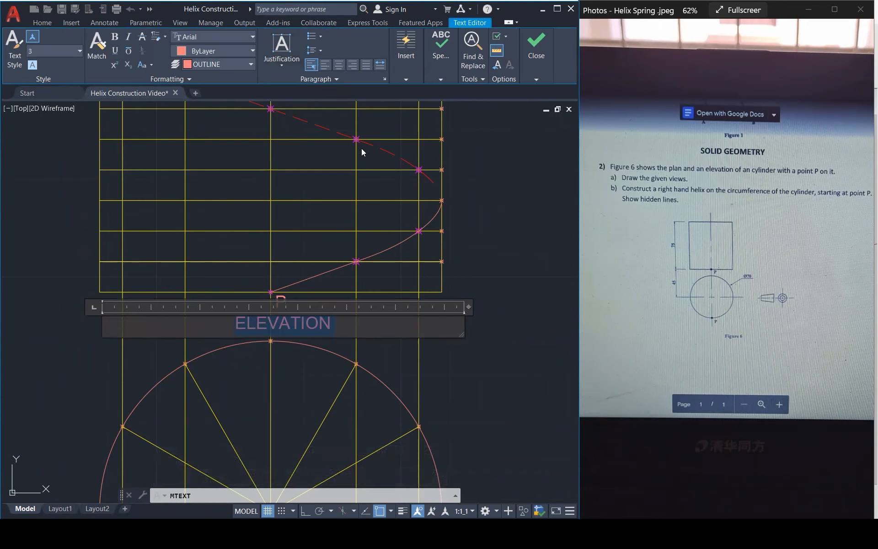
left_click(542, 67)
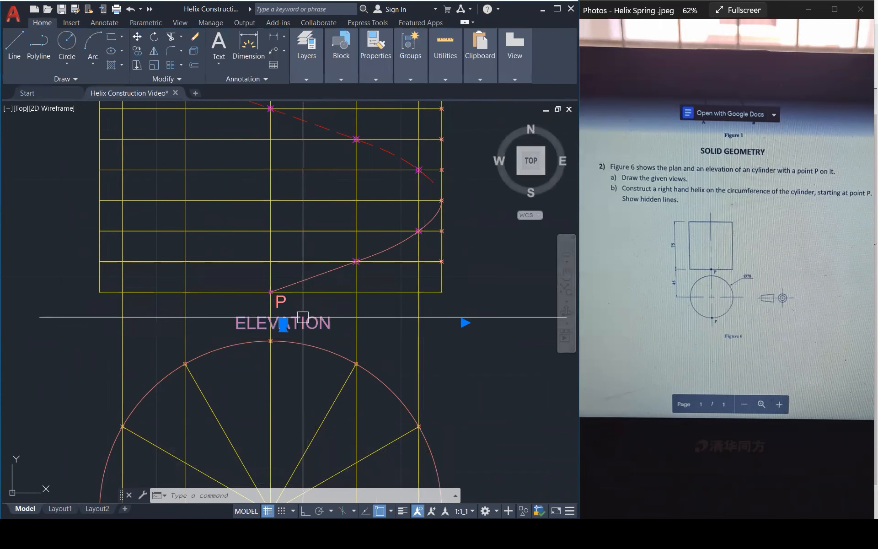
Copy the ELEVATION label from the helix's starting point to the lowest point of the plan circle.
type("co")
key("Return")
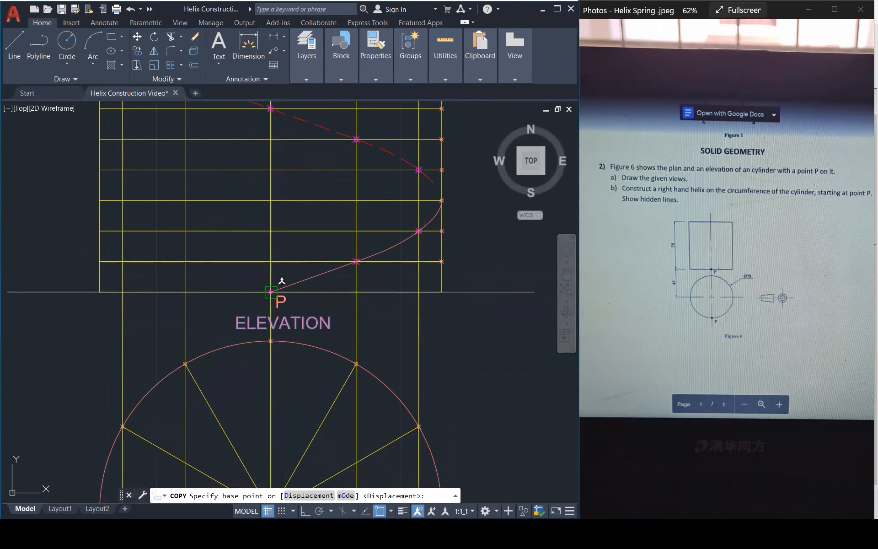
left_click(274, 280)
scroll(300, 211, "down", 5)
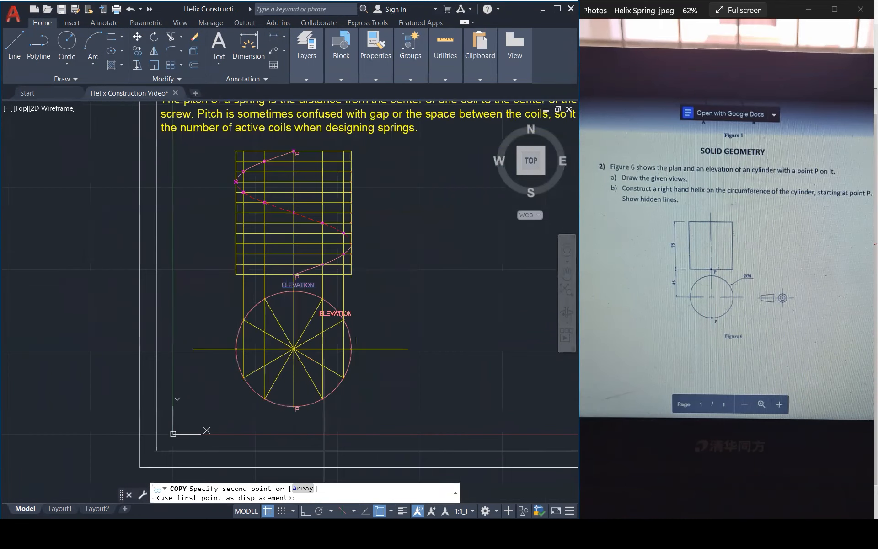
scroll(284, 432, "up", 5)
left_click(318, 337)
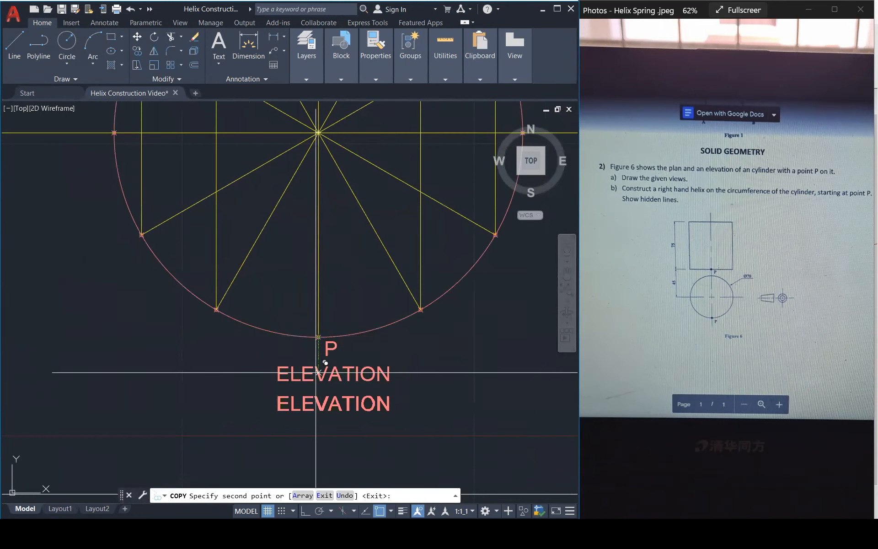
key("Escape")
Change the copied label beneath the plan circle to PLAN.
double_click(334, 374)
left_click_drag(395, 374, 102, 372)
type("PLAN")
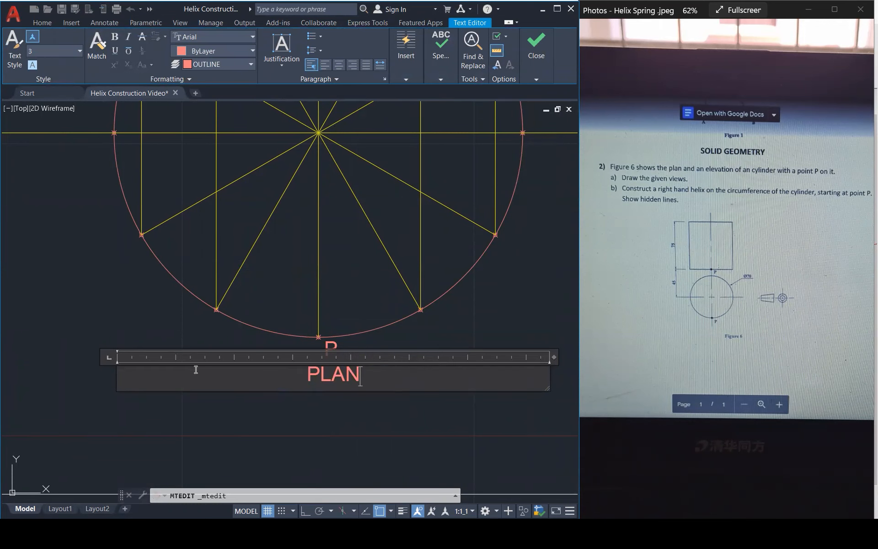
left_click(263, 441)
scroll(210, 455, "down", 3)
scroll(225, 421, "down", 4)
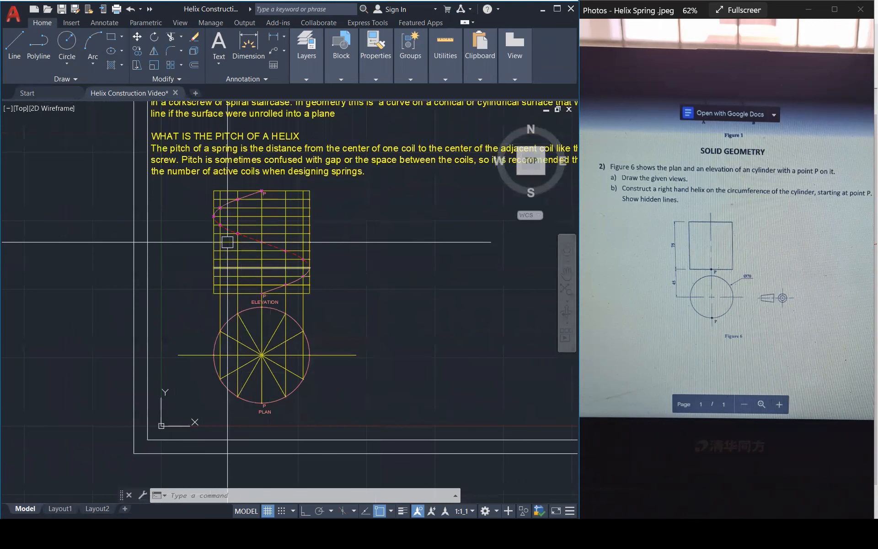
scroll(200, 232, "up", 2)
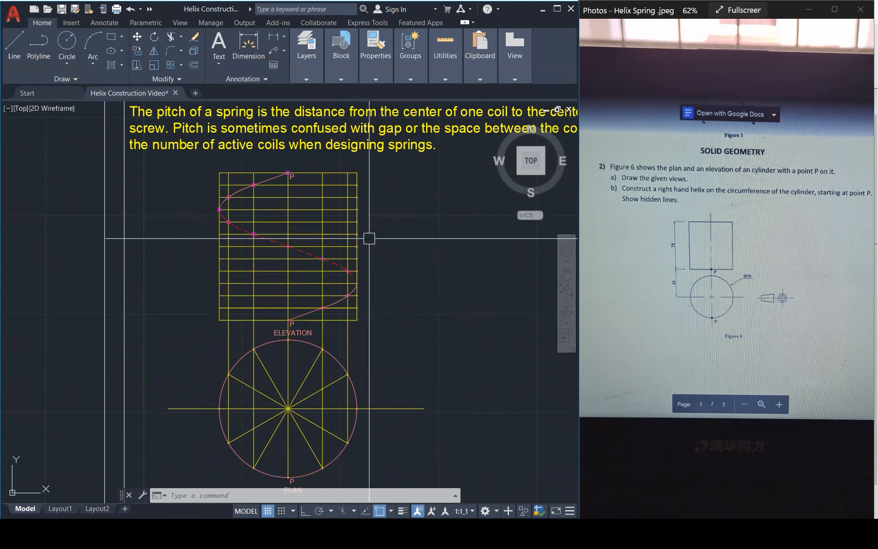
scroll(315, 398, "up", 2)
scroll(415, 267, "down", 1)
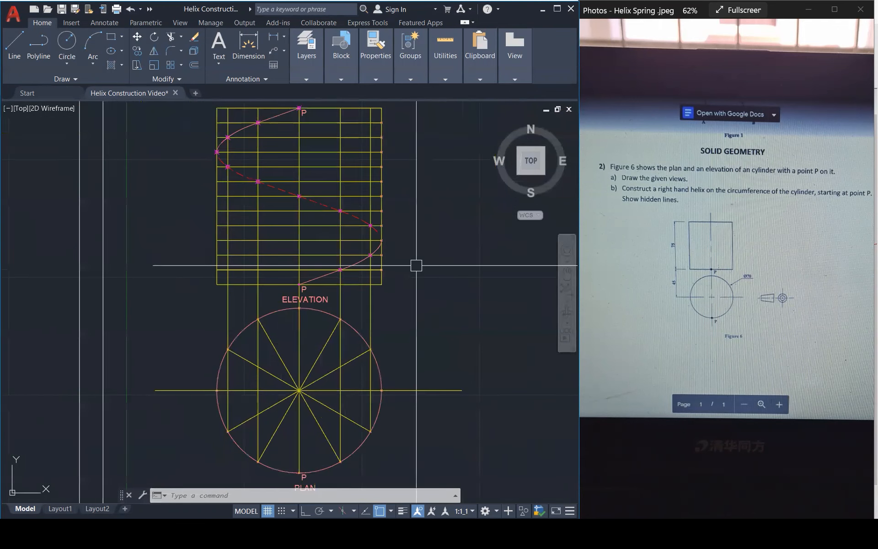
scroll(417, 266, "down", 1)
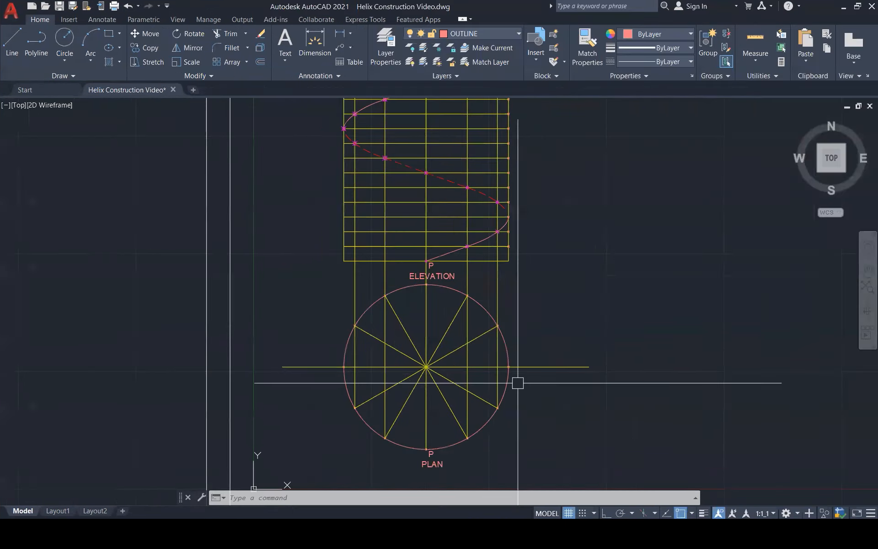
Copy the 12 label from the plan circle's top division point to the other division points around the circle.
scroll(437, 289, "up", 2)
type("co")
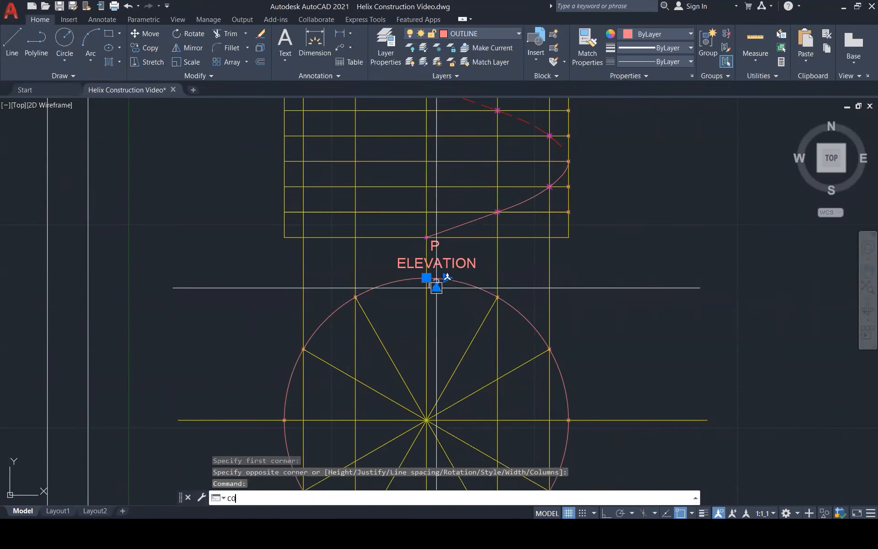
key("Return")
left_click(426, 279)
left_click(497, 297)
left_click(550, 349)
scroll(572, 305, "down", 2)
left_click(570, 385)
left_click(557, 434)
left_click(520, 470)
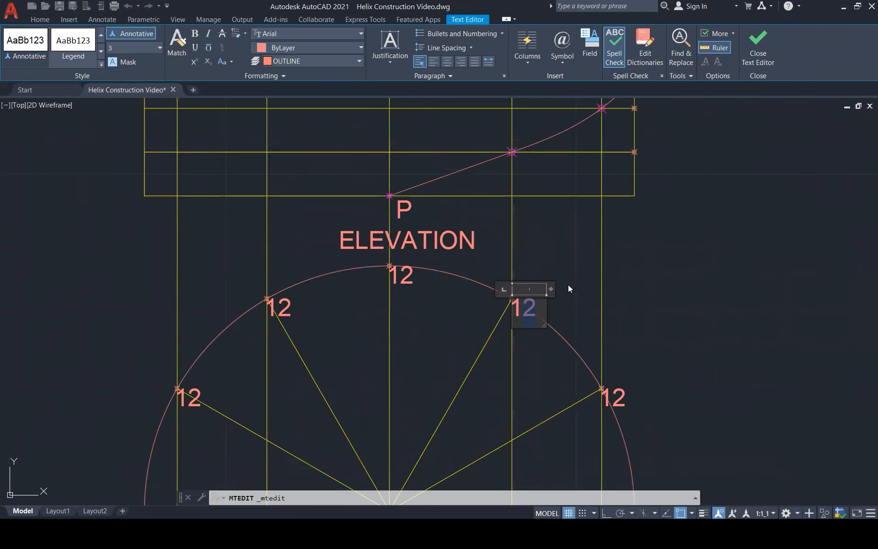
Renumber the plan circle's labels clockwise as 1 to 5, and change the lowest label to P,6.
key("BackSpace")
double_click(613, 397)
double_click(690, 278)
type("3")
double_click(648, 423)
type("4,6")
left_click(457, 399)
Renumber the remaining labels clockwise on the plan circle's left half, including 8, 9 and 10, up to 11.
double_click(394, 337)
type("8")
double_click(372, 253)
type("9")
double_click(394, 167)
type("10")
scroll(440, 174, "down", 2)
Adjust the positions of the PLAN and P,6 labels beneath the plan circle.
left_click(491, 443)
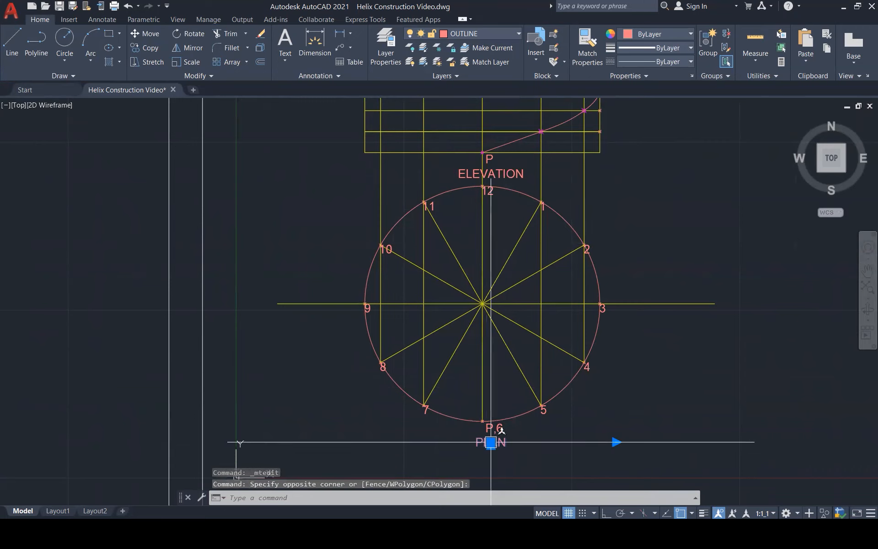
left_click(490, 442)
type("m")
scroll(491, 451, "up", 6)
left_click(488, 426)
type("m")
left_click(486, 458)
scroll(488, 403, "down", 10)
scroll(555, 135, "up", 3)
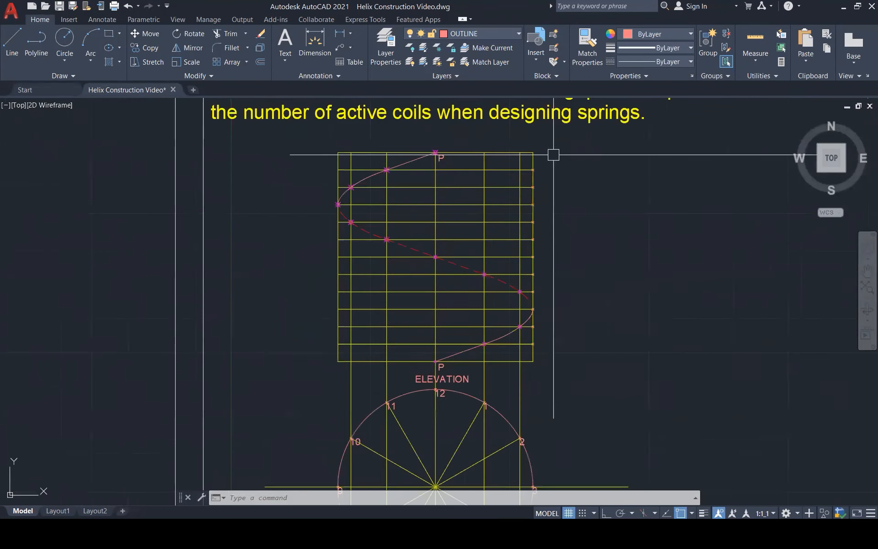
Copy the plan's 12 label to every division point along the elevation's right edge, from base to top.
scroll(496, 395, "up", 2)
type("co")
left_click(419, 398)
key("Return")
left_click(408, 387)
left_click(549, 347)
left_click(549, 322)
left_click(543, 276)
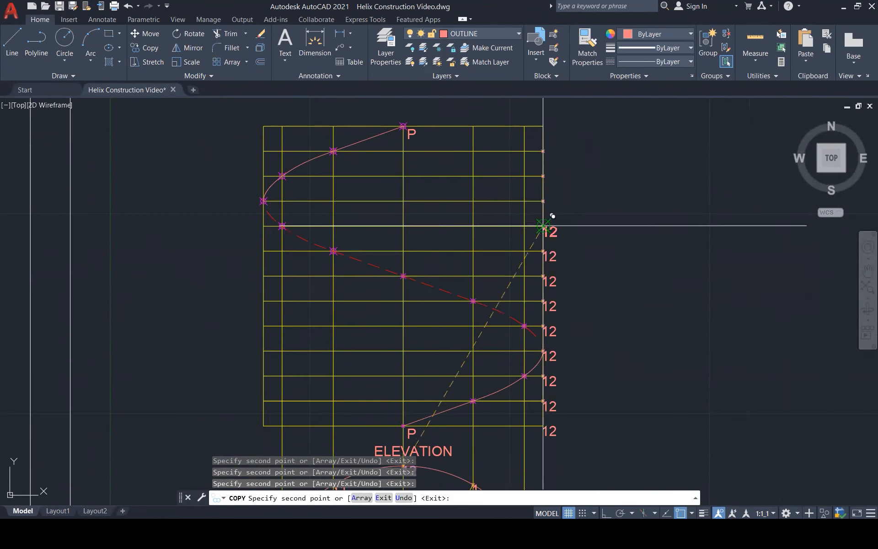
left_click(543, 201)
left_click(544, 176)
left_click(544, 151)
scroll(527, 301, "down", 2)
left_click(539, 180)
key("Return")
Change the two lowest division labels on the elevation's right edge to 0 and 1.
double_click(550, 392)
key("BackSpace")
type("0")
left_click(568, 385)
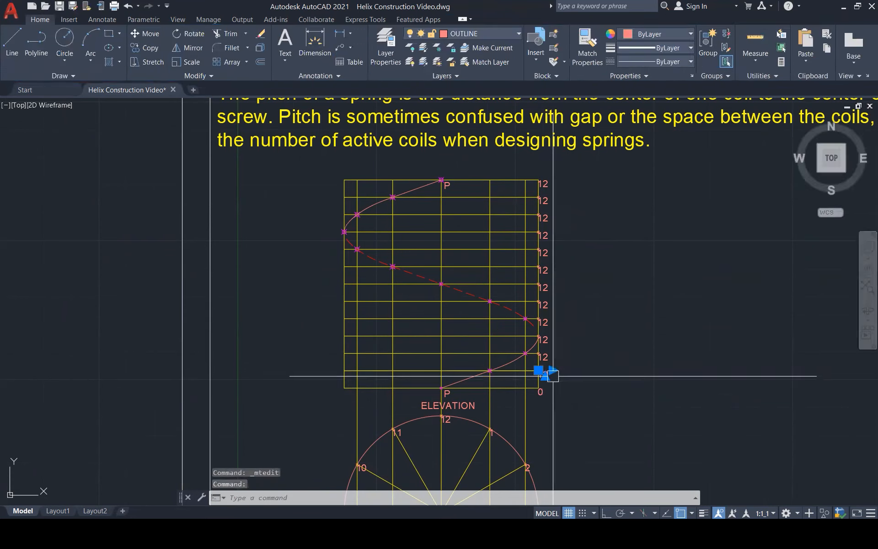
scroll(550, 376, "up", 4)
double_click(544, 373)
key("BackSpace")
left_click(567, 366)
Renumber the elevation's right-edge division labels upward from 2 to 6, above labels 0 and 1.
double_click(544, 337)
double_click(547, 227)
type("5")
double_click(543, 193)
type("6")
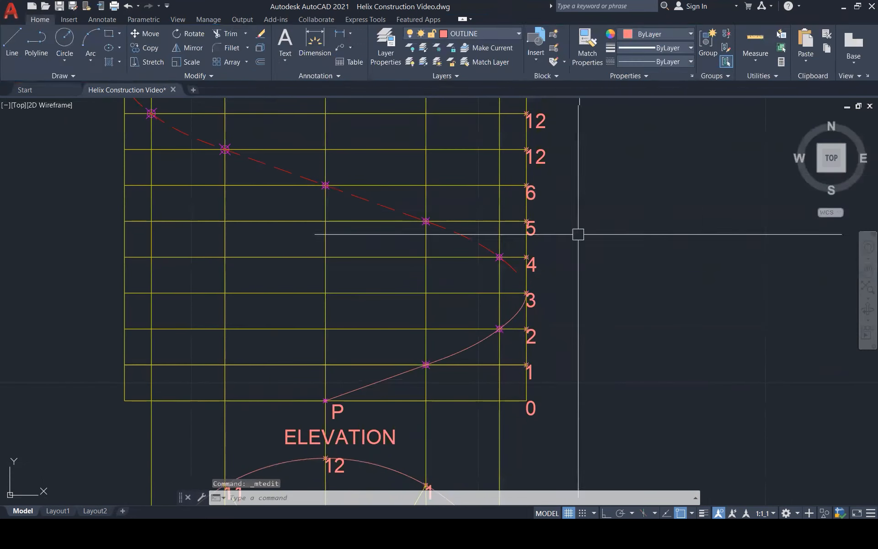
Renumber the remaining labels on the elevation's right edge from 7 to 11, keeping 12 at the highest division.
scroll(578, 234, "down", 2)
double_click(552, 258)
type("8")
double_click(553, 183)
type("11")
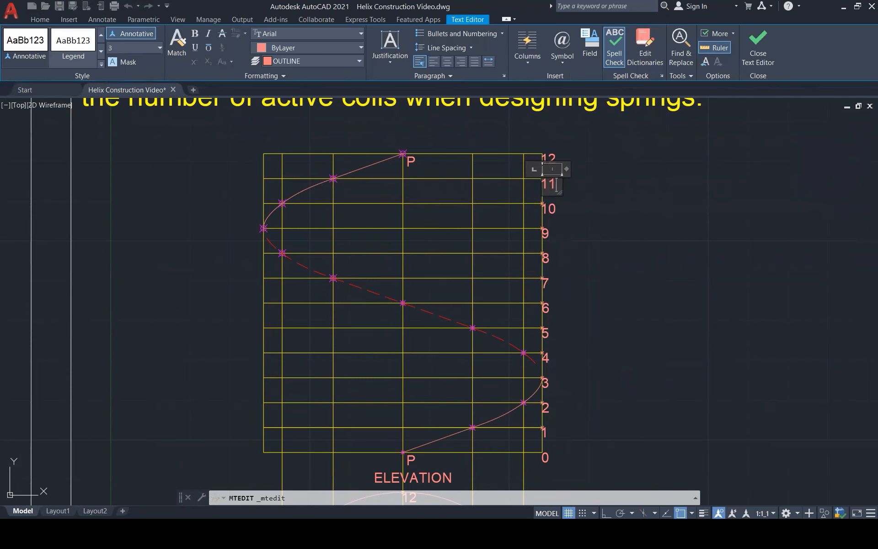
left_click(562, 184)
scroll(595, 188, "down", 1)
scroll(599, 187, "down", 1)
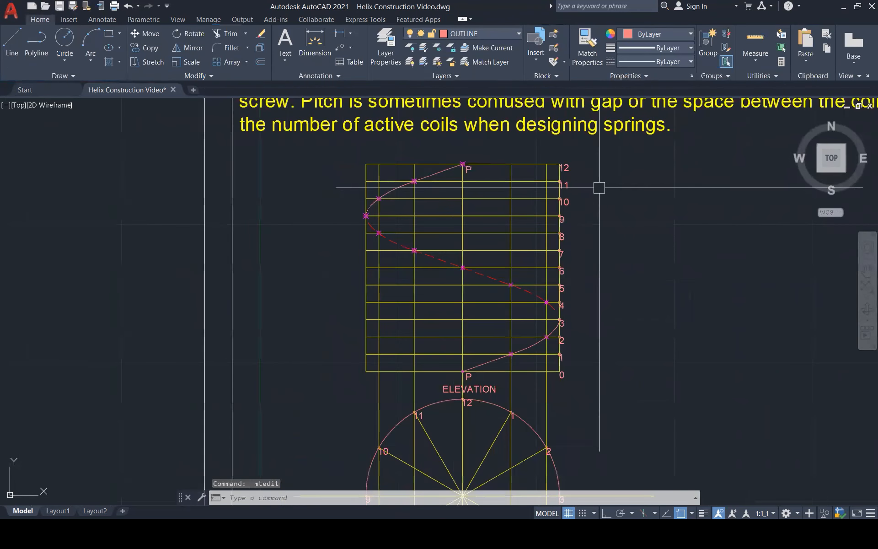
scroll(366, 270, "down", 1)
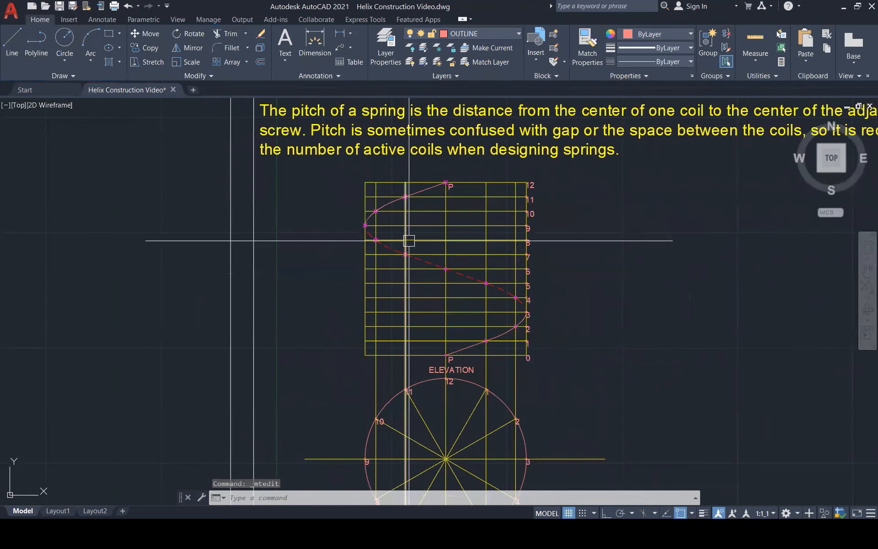
scroll(408, 240, "down", 1)
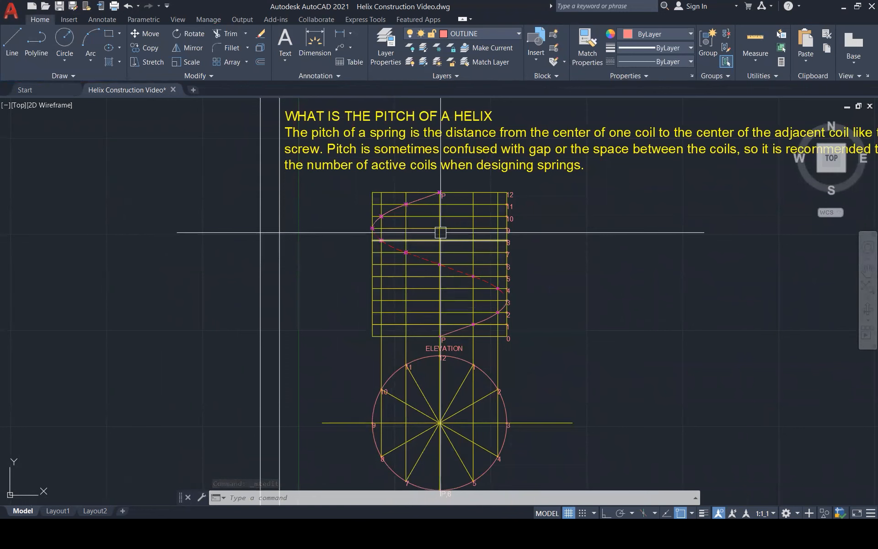
scroll(368, 223, "down", 2)
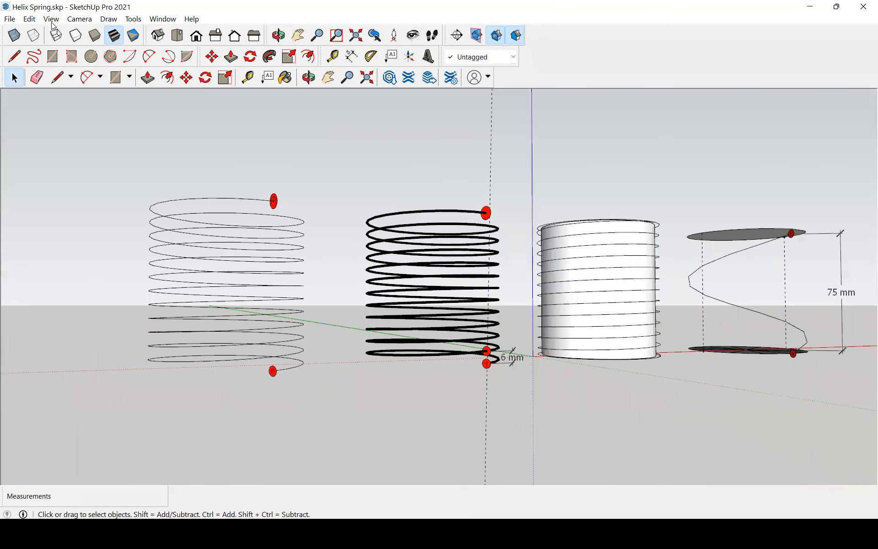
In SketchUp, show the helix models in parallel projection from the front and focus on the single-turn helix for comparison.
left_click(51, 19)
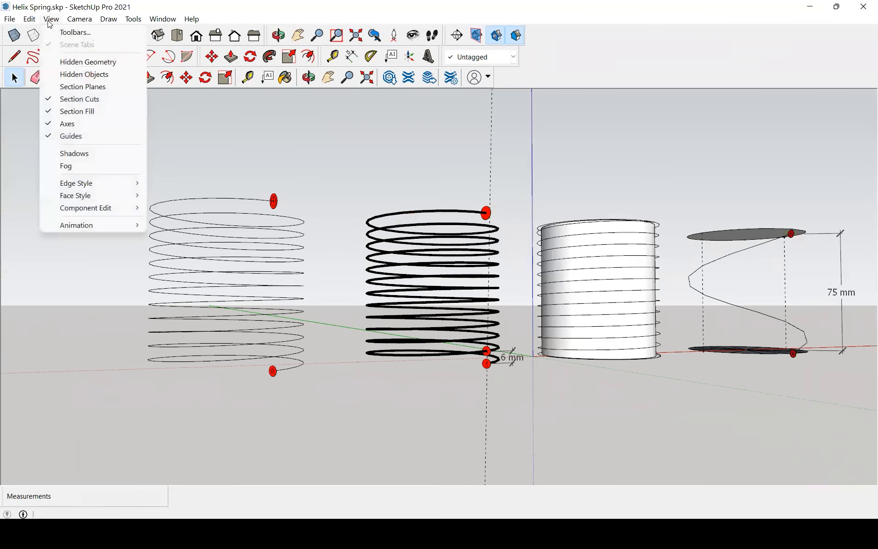
left_click(80, 20)
left_click(78, 84)
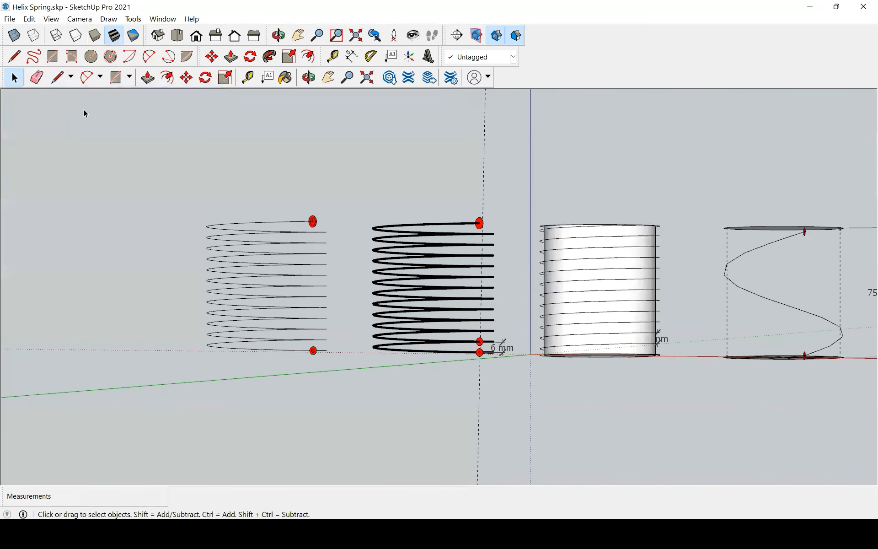
left_click(197, 35)
scroll(826, 276, "up", 3)
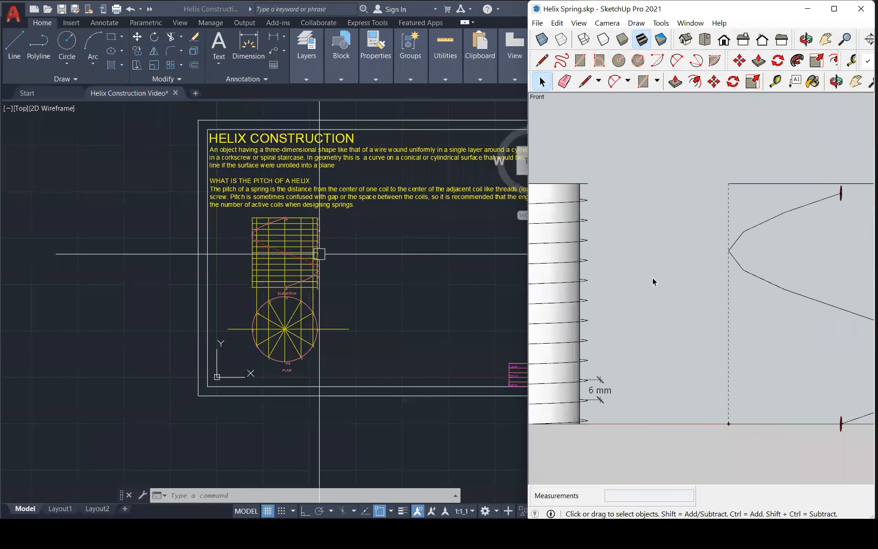
scroll(652, 277, "down", 4)
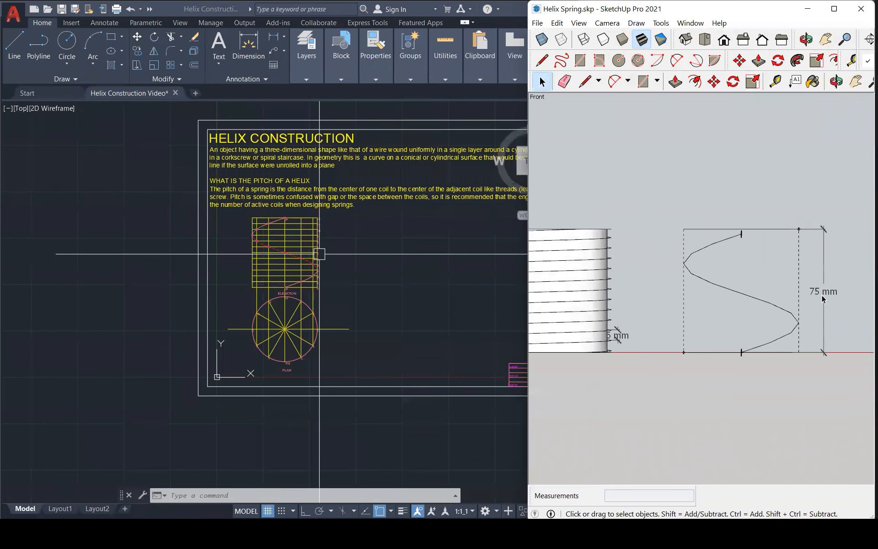
scroll(682, 288, "up", 4)
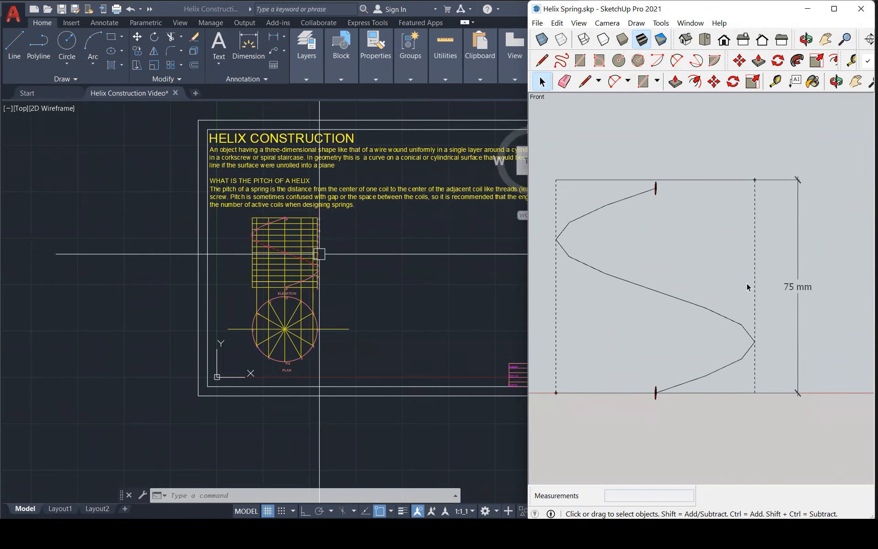
Return to AutoCAD and make DIMENSION the current layer.
left_click(415, 254)
scroll(343, 234, "up", 1)
scroll(314, 202, "up", 3)
scroll(418, 240, "down", 2)
scroll(267, 216, "up", 1)
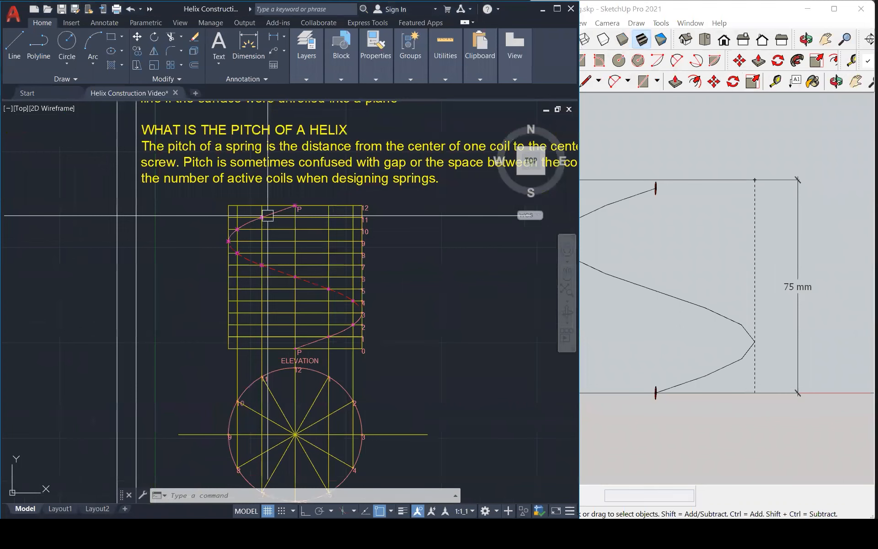
scroll(268, 215, "up", 1)
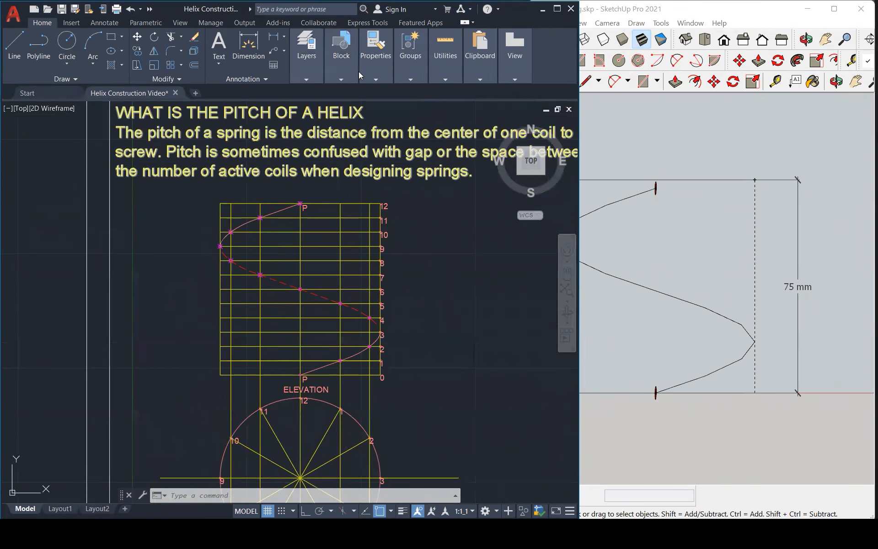
mouse_move(307, 81)
left_click(400, 91)
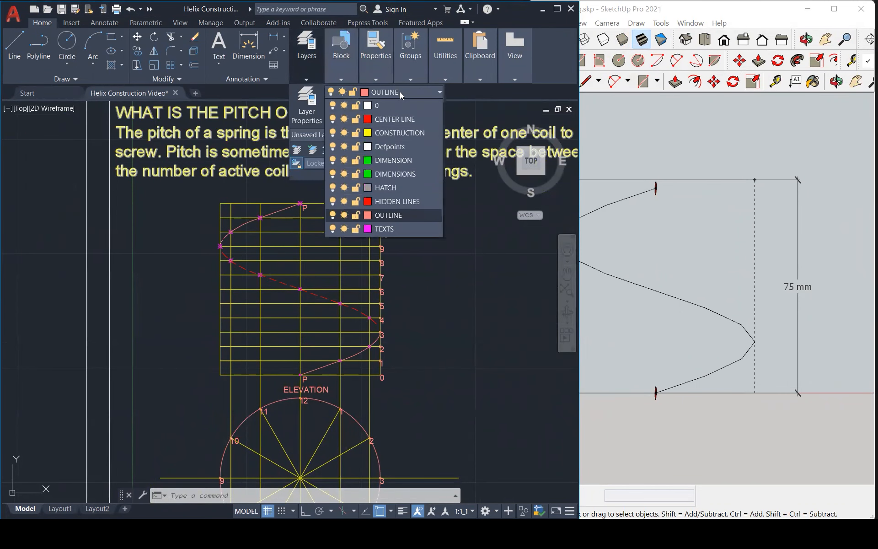
left_click(385, 161)
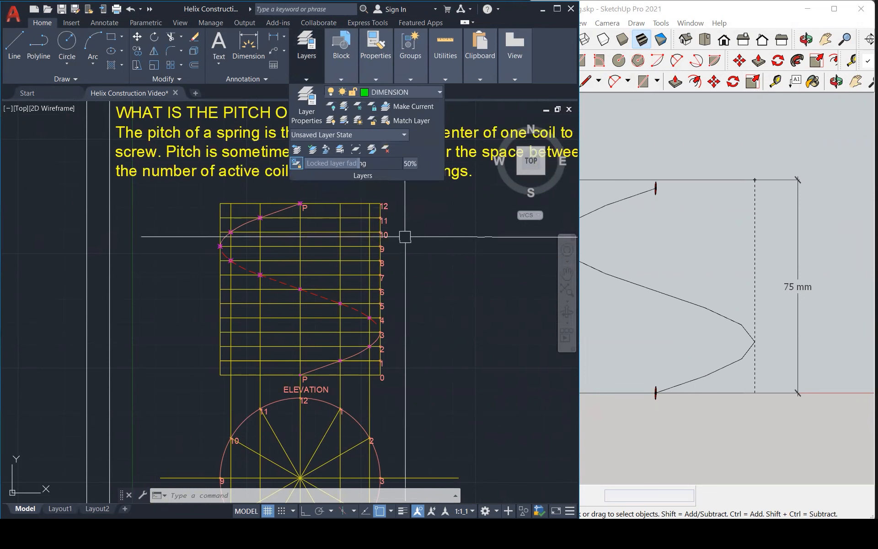
Dimension the elevation's full height with a vertical dimension beyond its right edge.
type("DIM")
key("Return")
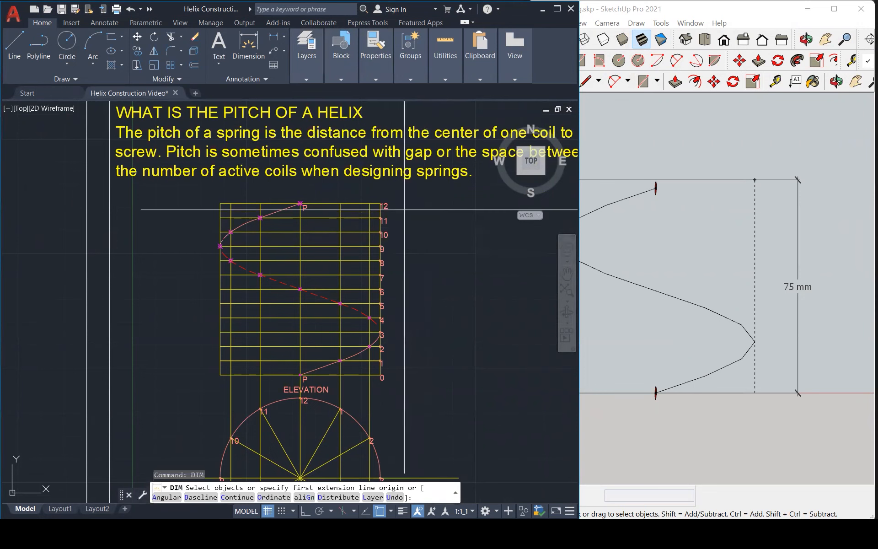
key("Return")
left_click(379, 201)
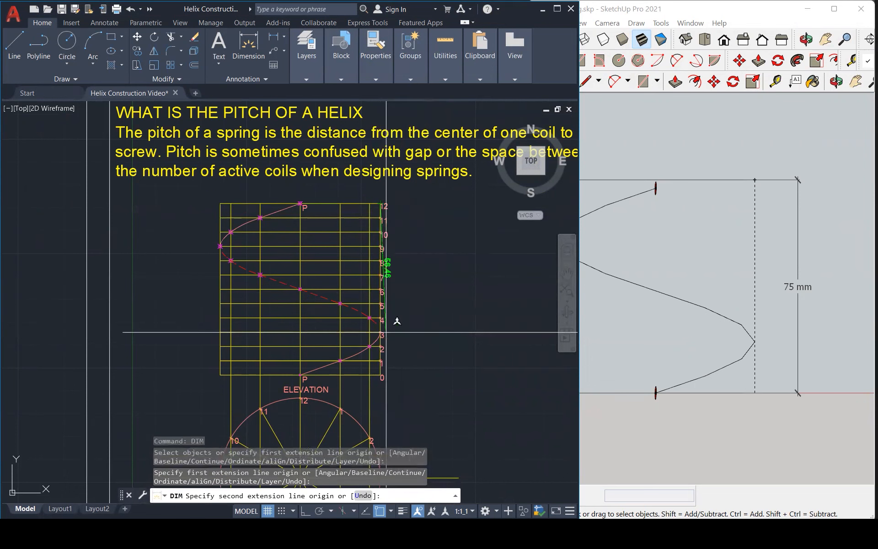
left_click(380, 375)
left_click(446, 360)
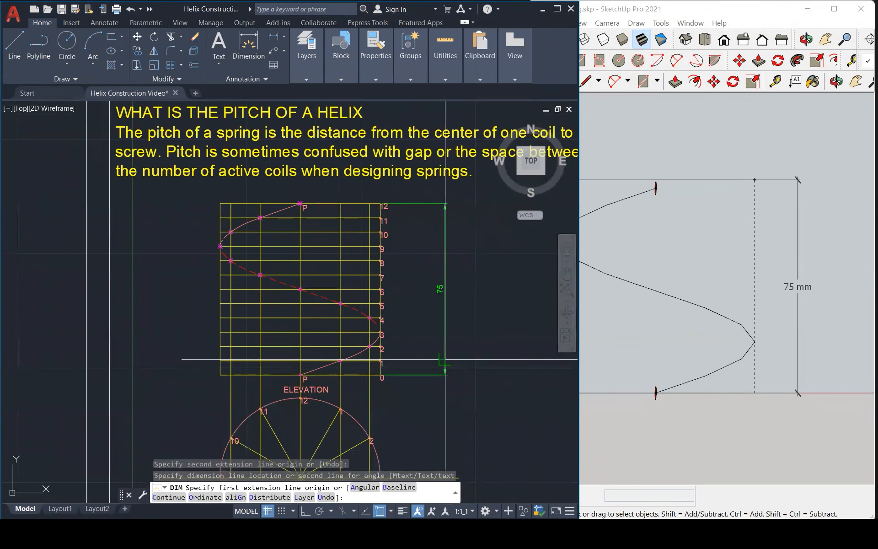
Dimension the plan circle's vertical diameter, aligning the dimension line with the elevation's height dimension.
scroll(446, 366, "down", 3)
key("Return")
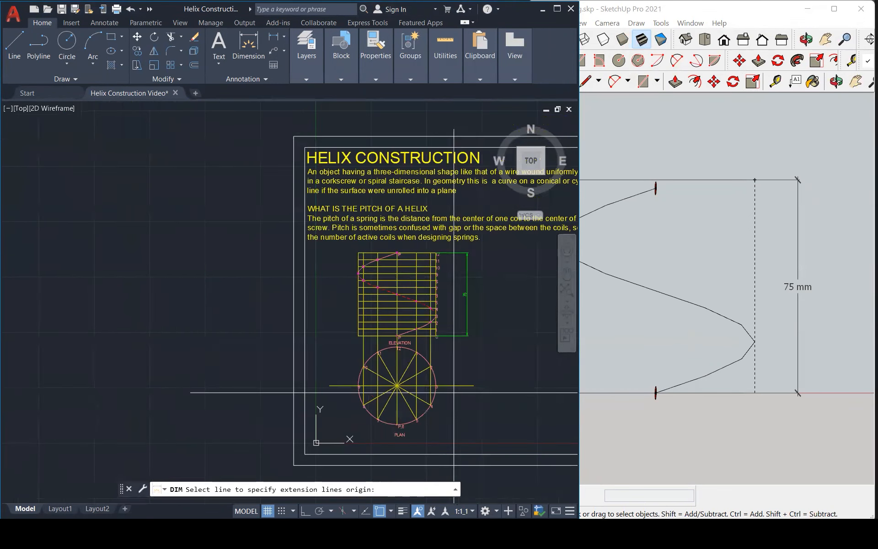
scroll(408, 429, "up", 4)
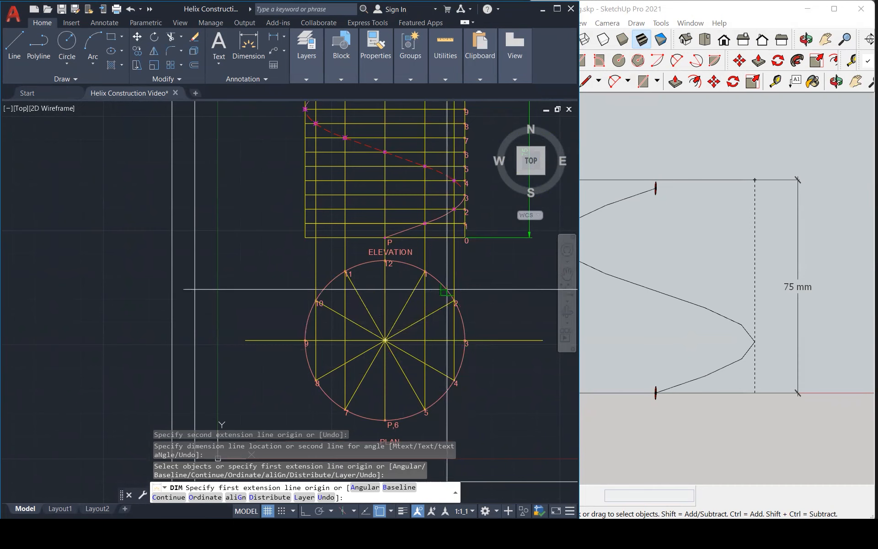
left_click(396, 261)
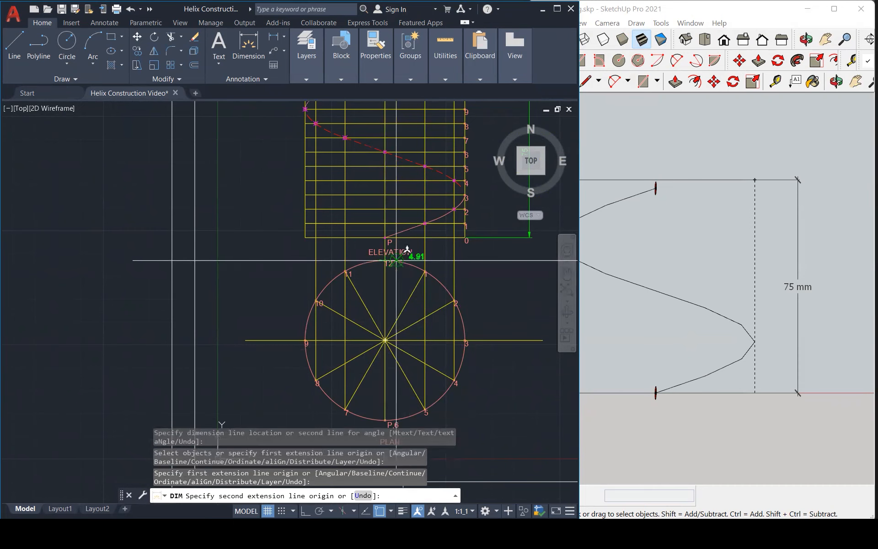
scroll(419, 266, "down", 2)
left_click(395, 381)
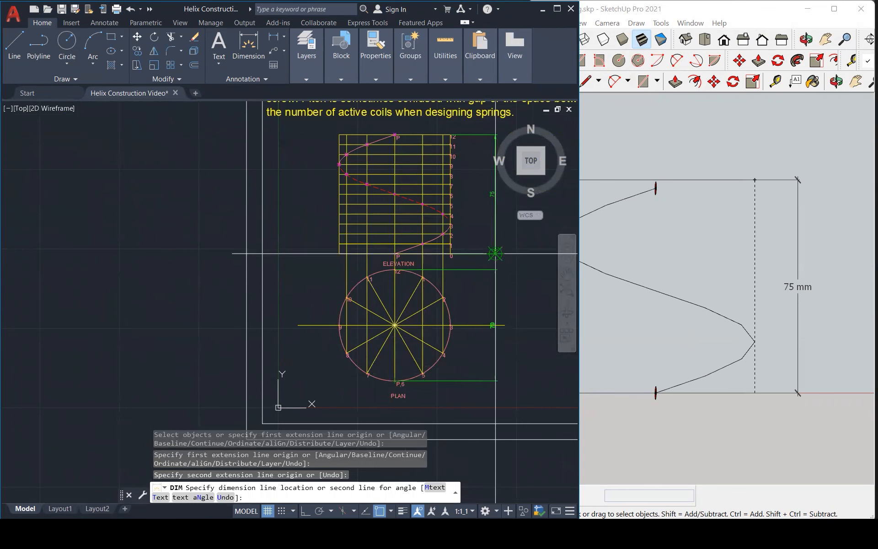
left_click(496, 254)
scroll(640, 270, "down", 3)
scroll(787, 266, "down", 2)
scroll(642, 264, "up", 3)
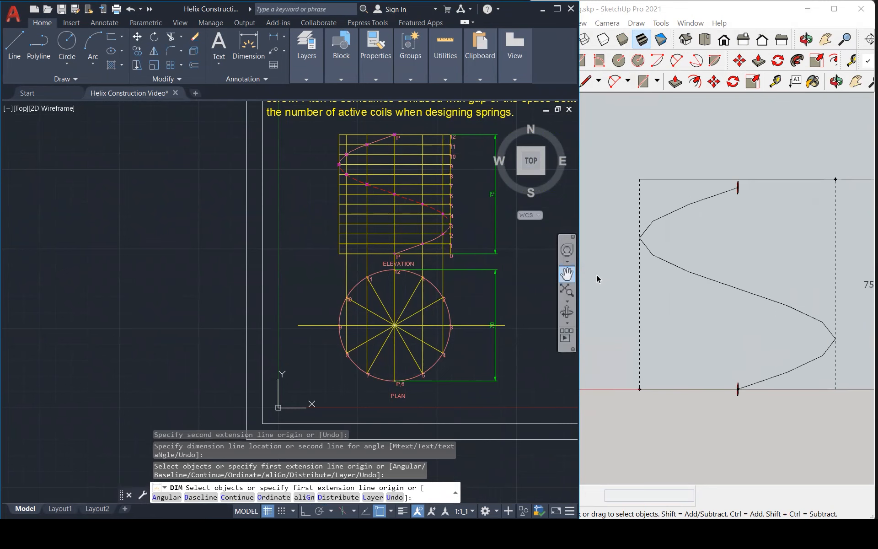
key("Escape")
Compare the elevation's helix from its lower P to its upper P with the front view of the single-turn model.
scroll(470, 264, "down", 2)
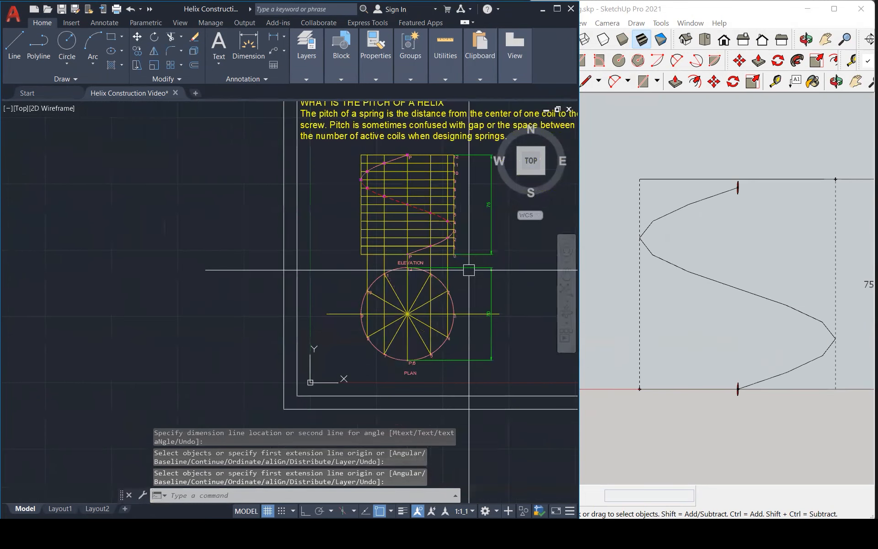
scroll(480, 182, "up", 1)
scroll(480, 182, "up", 2)
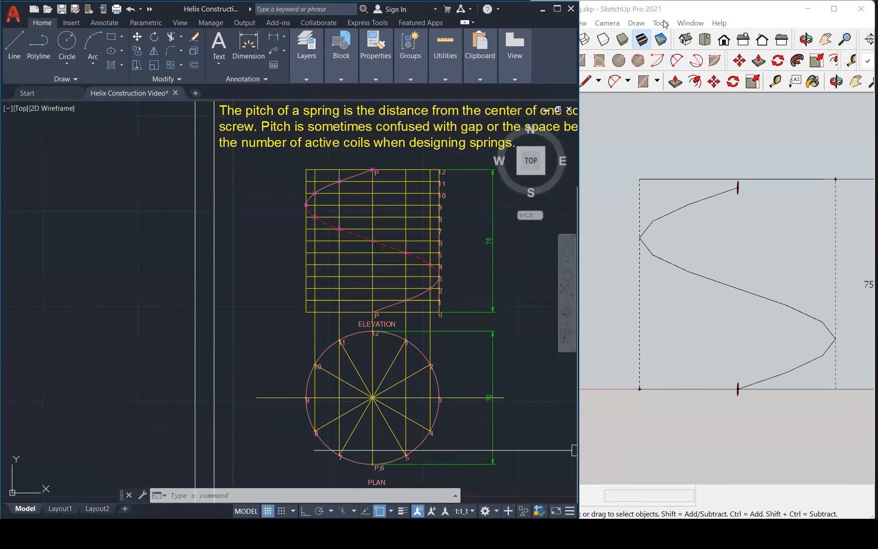
mouse_move(735, 382)
left_mouse_down()
mouse_move(730, 402)
mouse_move(747, 399)
left_mouse_up()
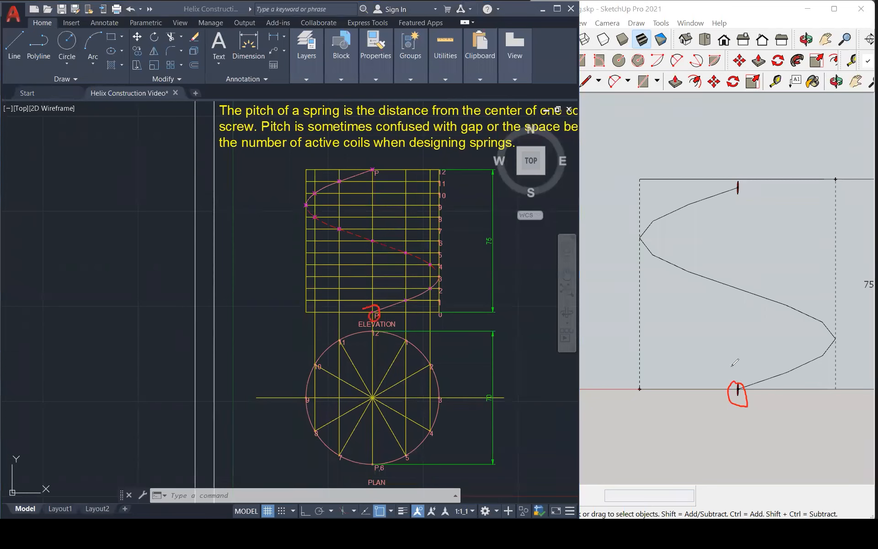
mouse_move(786, 365)
left_mouse_down()
mouse_move(822, 337)
mouse_move(796, 317)
mouse_move(650, 263)
left_mouse_up()
left_click_drag(705, 201, 750, 184)
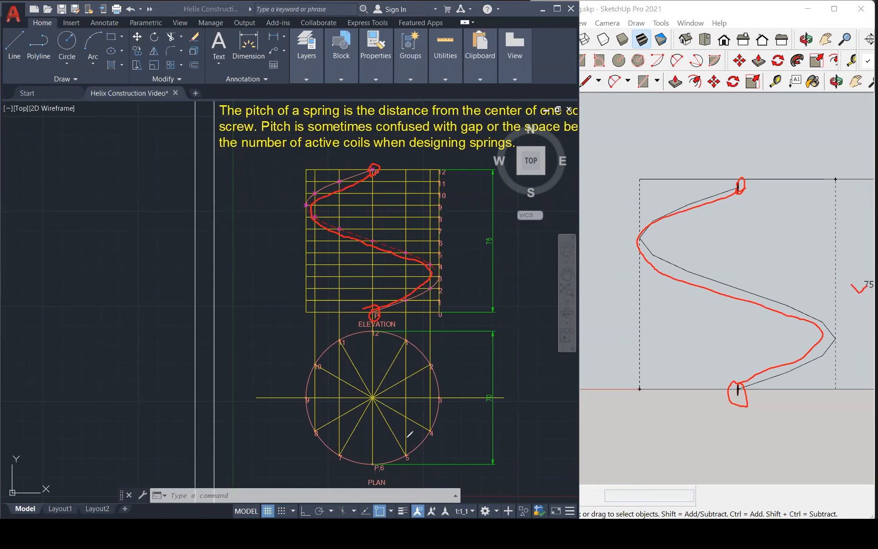
left_click_drag(460, 371, 411, 389)
key("Escape")
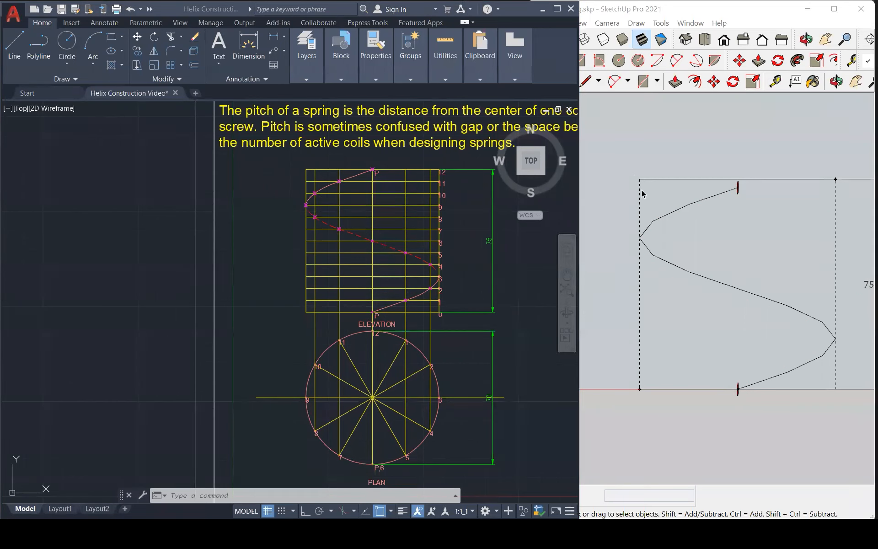
In SketchUp, examine the single-turn helix and its divided base circle from above and from the front.
left_click(670, 239)
middle_click_drag(670, 239, 707, 335)
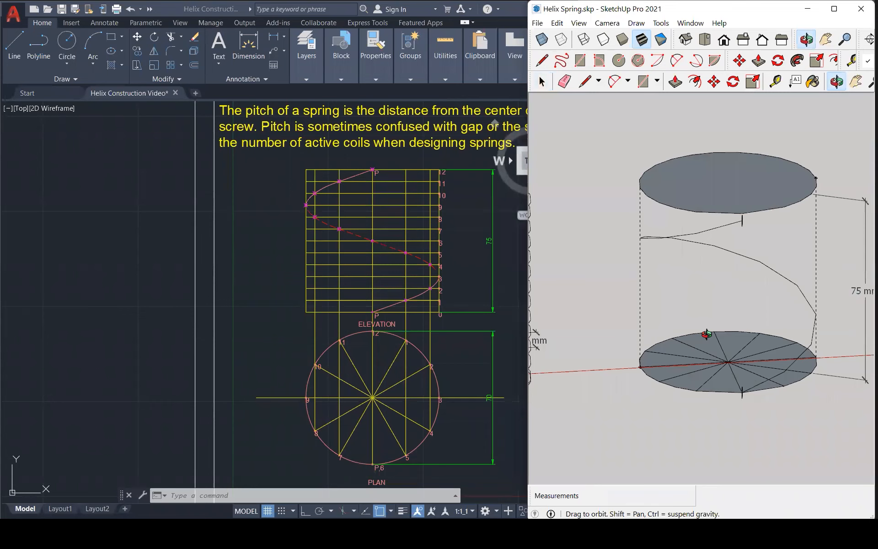
scroll(808, 376, "up", 3)
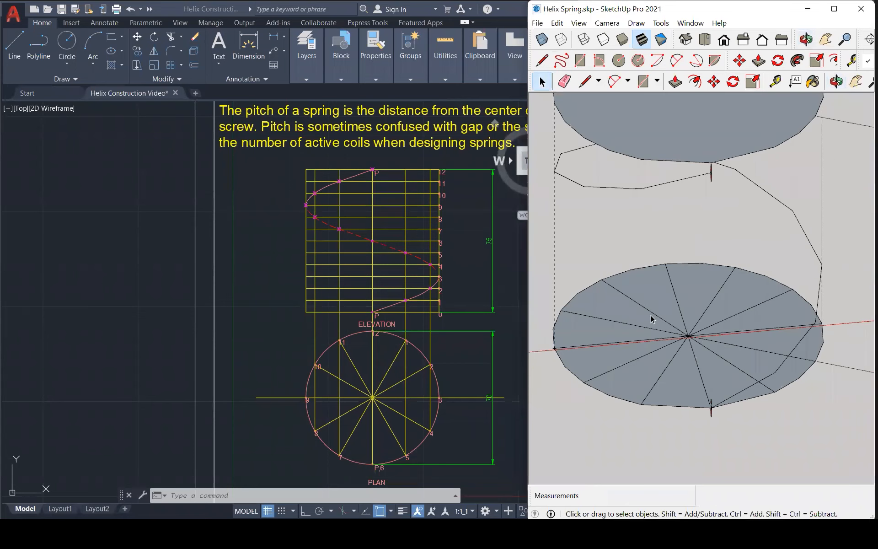
scroll(652, 319, "down", 3)
scroll(660, 311, "down", 2)
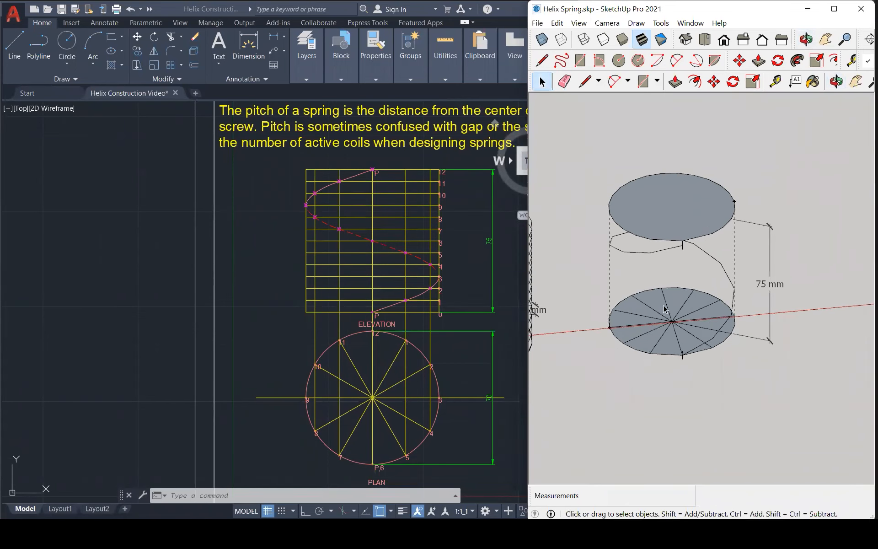
middle_click_drag(740, 280, 658, 207)
scroll(639, 254, "up", 5)
scroll(755, 314, "down", 1)
middle_click_drag(755, 314, 802, 242)
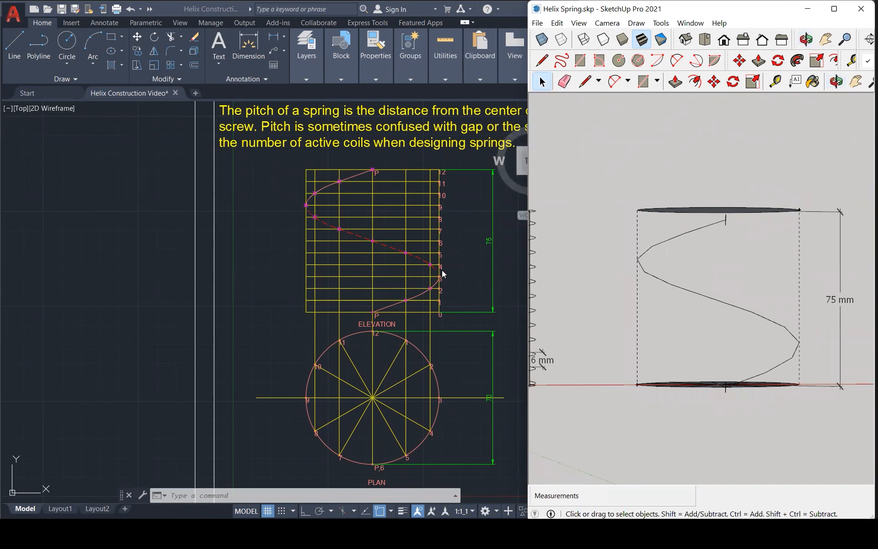
Switch back to AutoCAD, maximize its window and show the whole helix construction sheet.
left_click(278, 265)
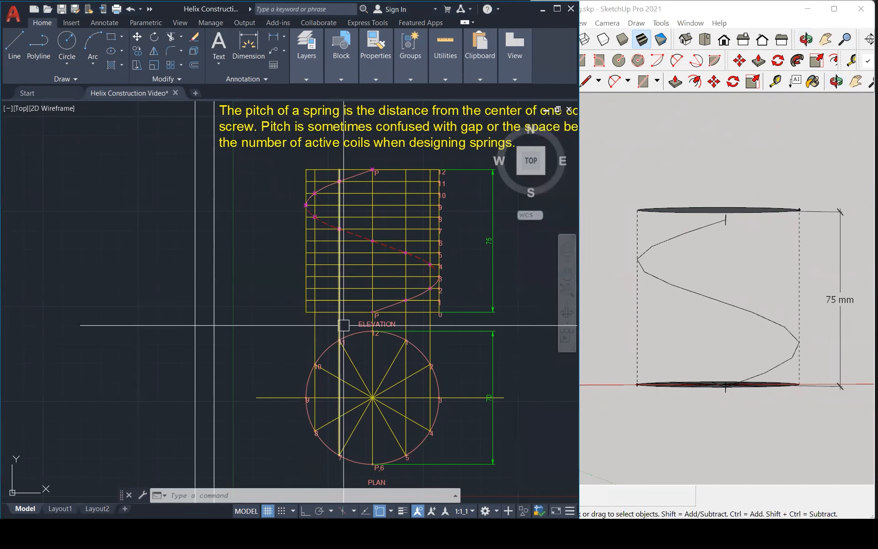
scroll(292, 315, "down", 1)
scroll(292, 314, "down", 2)
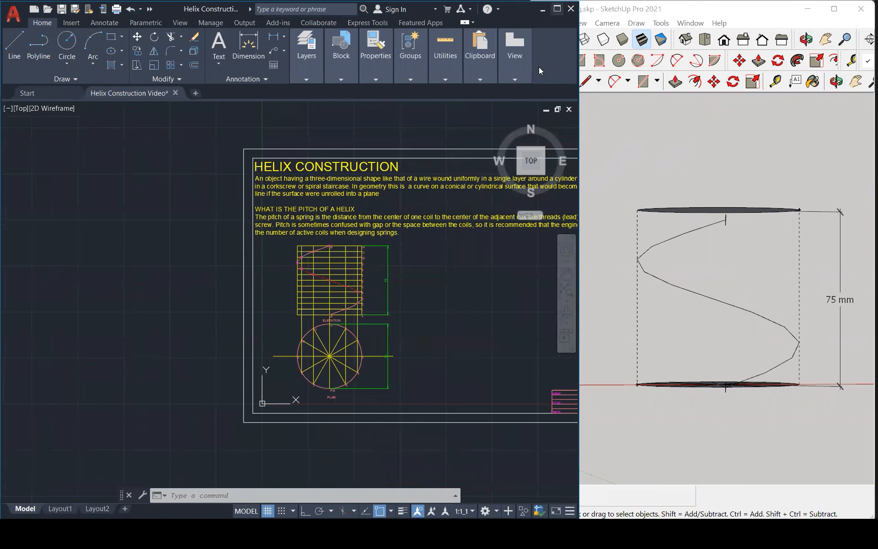
left_click(557, 8)
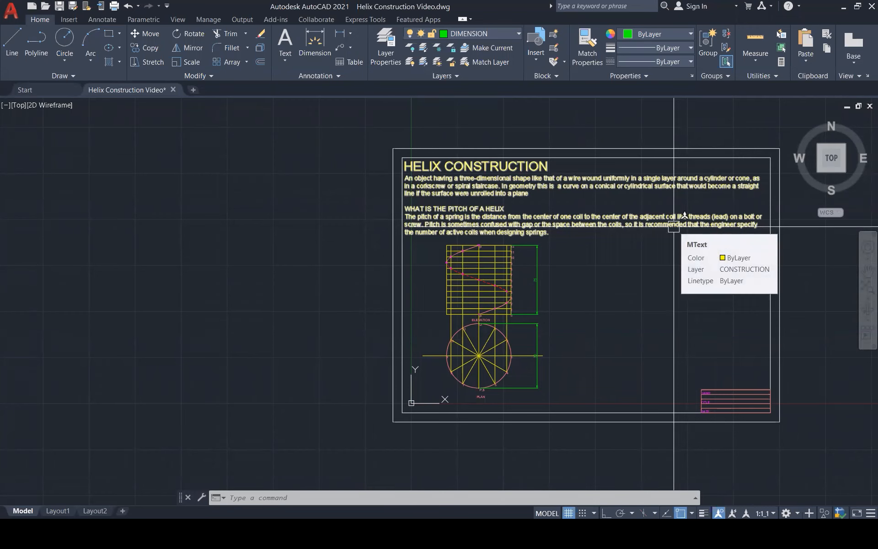
Examine the square-section helix drawing outside the sheet, from its hatched end to its top, and the smaller-diameter helix beside it.
scroll(677, 235, "down", 3)
scroll(514, 288, "up", 2)
scroll(406, 258, "down", 2)
scroll(723, 261, "up", 8)
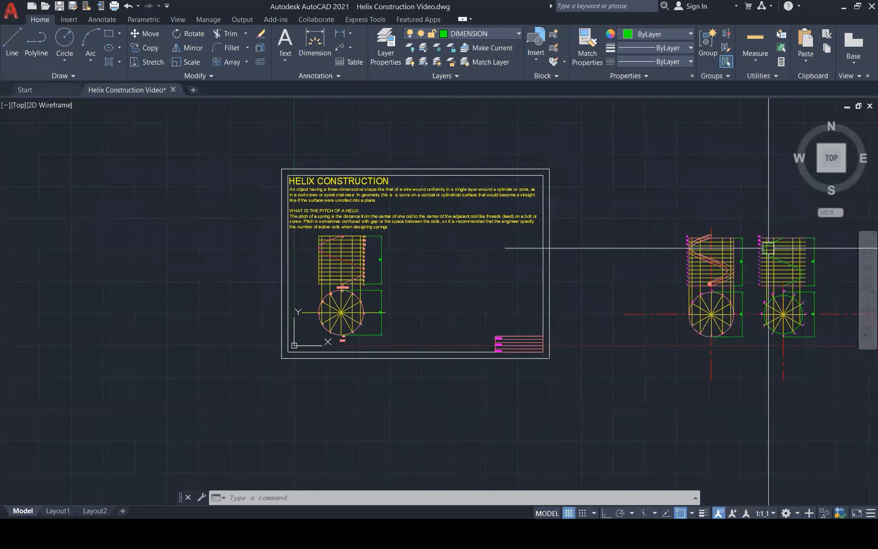
scroll(545, 417, "up", 5)
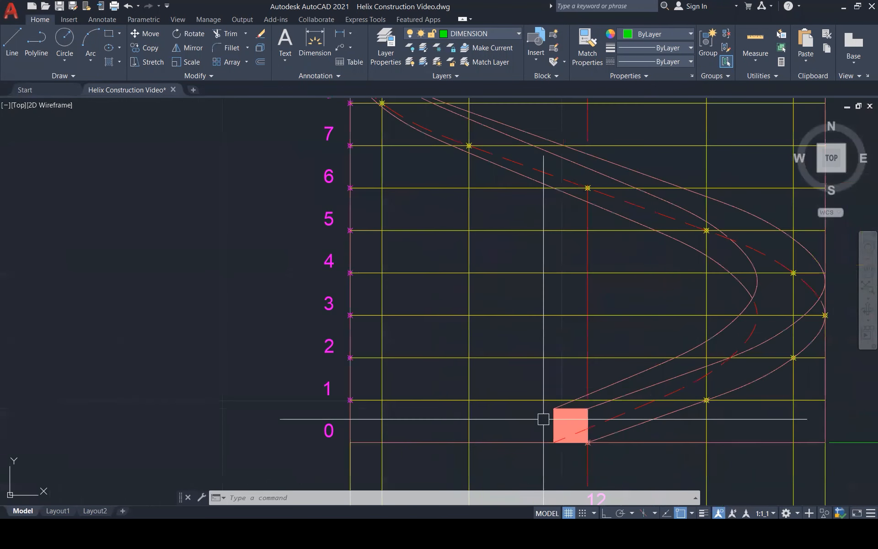
left_click(575, 421)
scroll(543, 411, "down", 3)
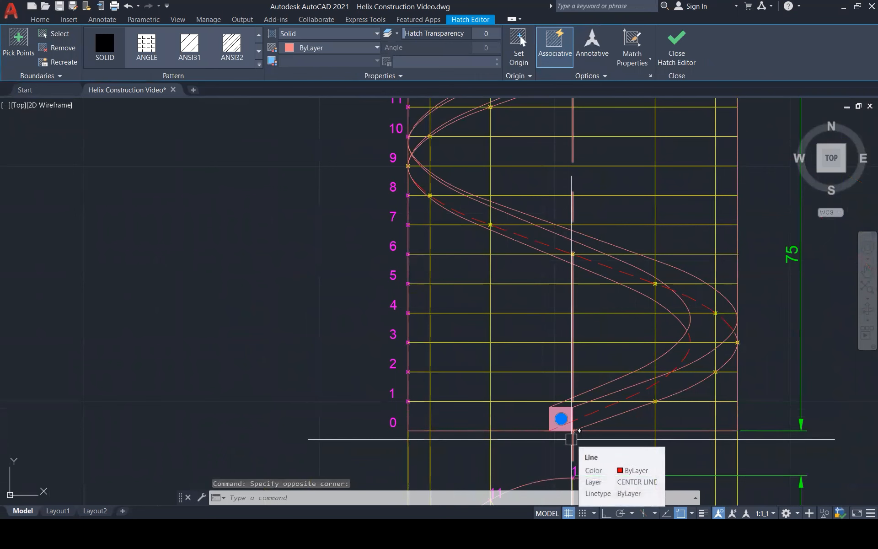
scroll(572, 439, "down", 1)
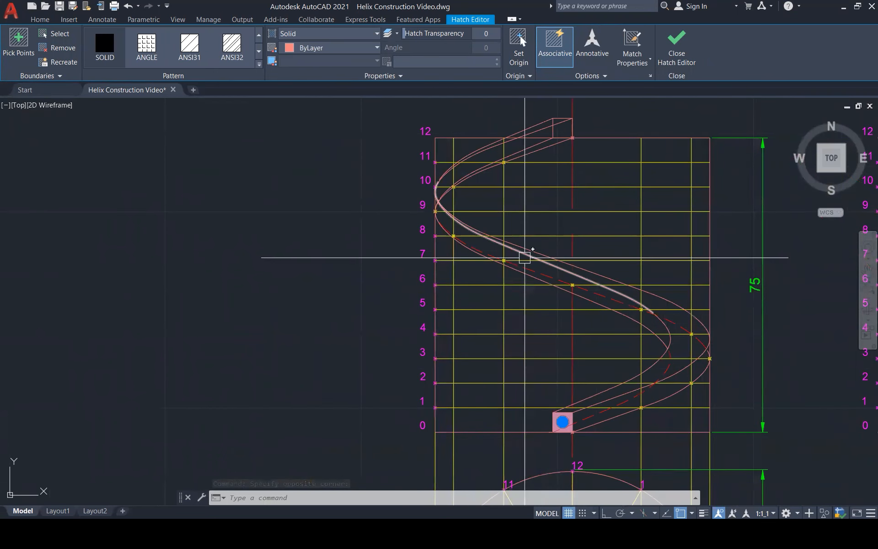
key("Escape")
key("Escape")
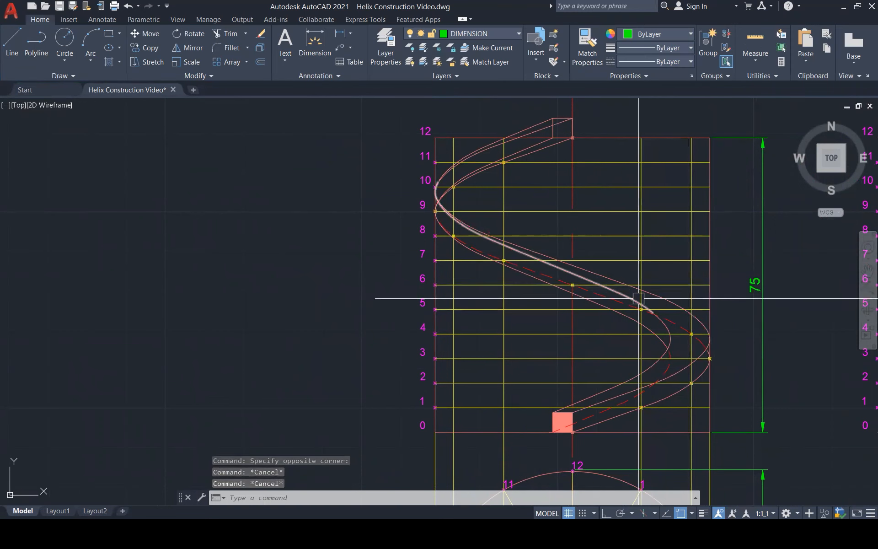
scroll(577, 291, "down", 3)
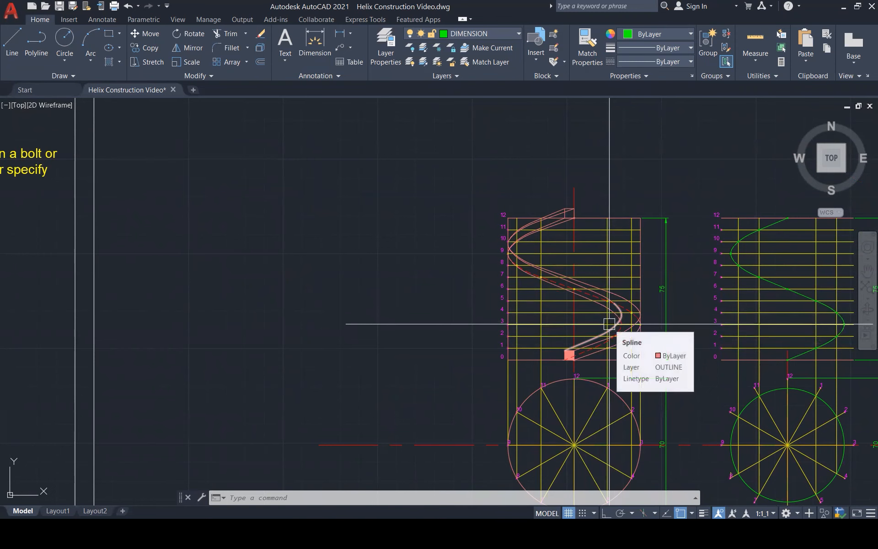
scroll(644, 225, "down", 1)
scroll(645, 225, "down", 1)
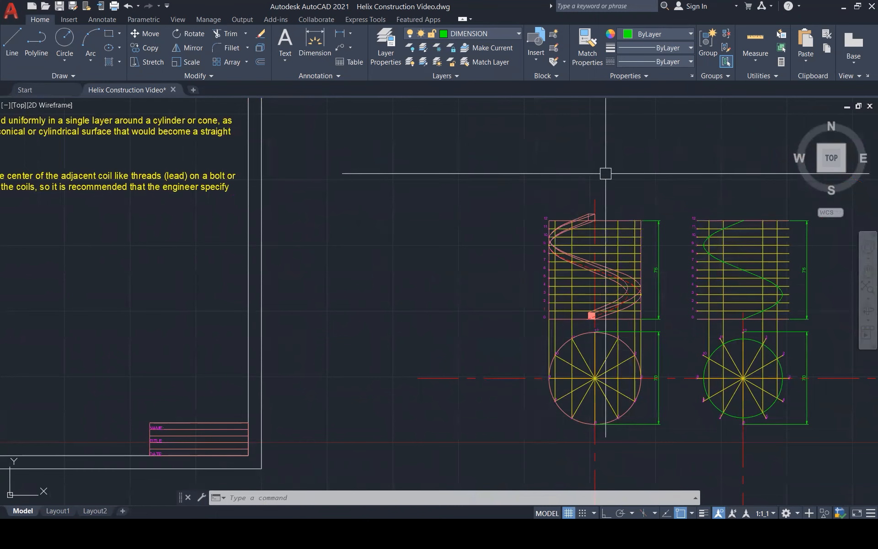
scroll(667, 180, "down", 1)
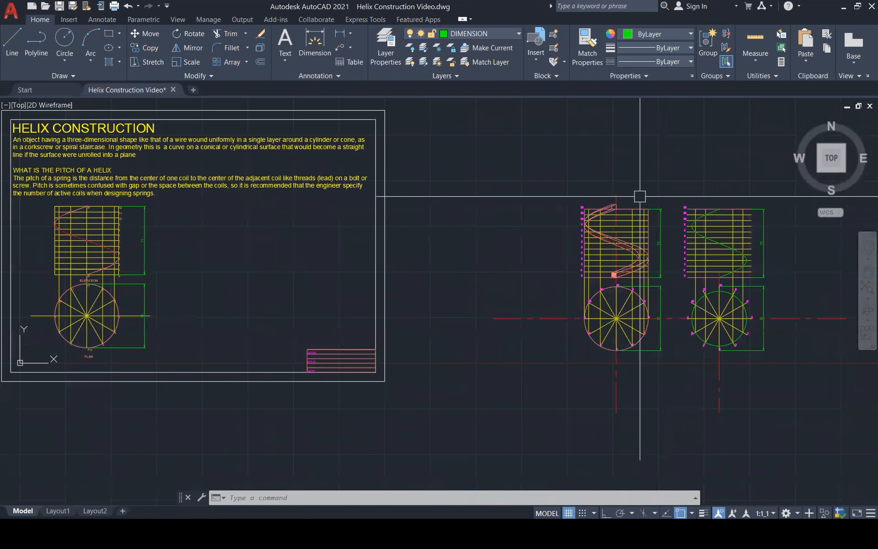
scroll(701, 257, "down", 1)
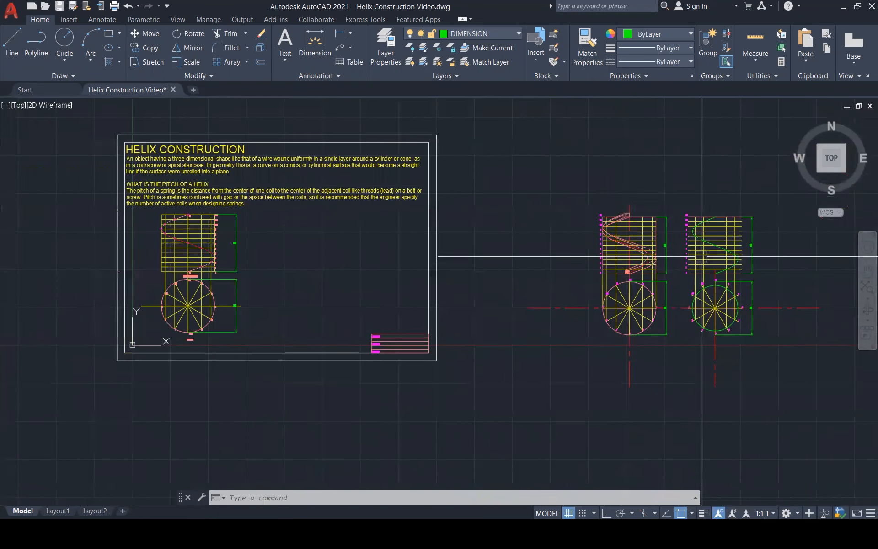
Make TEXTS the current layer and add the multiline text "PATH OF HELIX CONSTRUCTION" beside the elevation's height dimension.
scroll(235, 235, "up", 5)
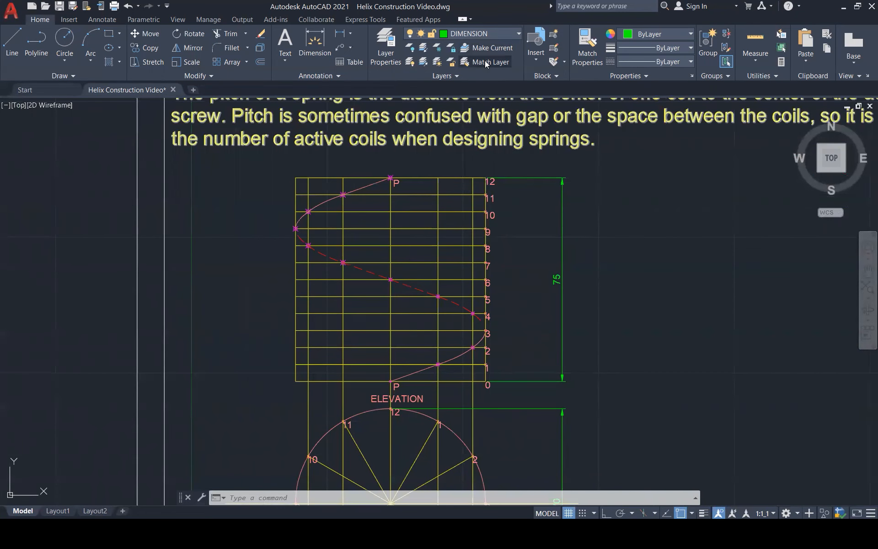
left_click(503, 34)
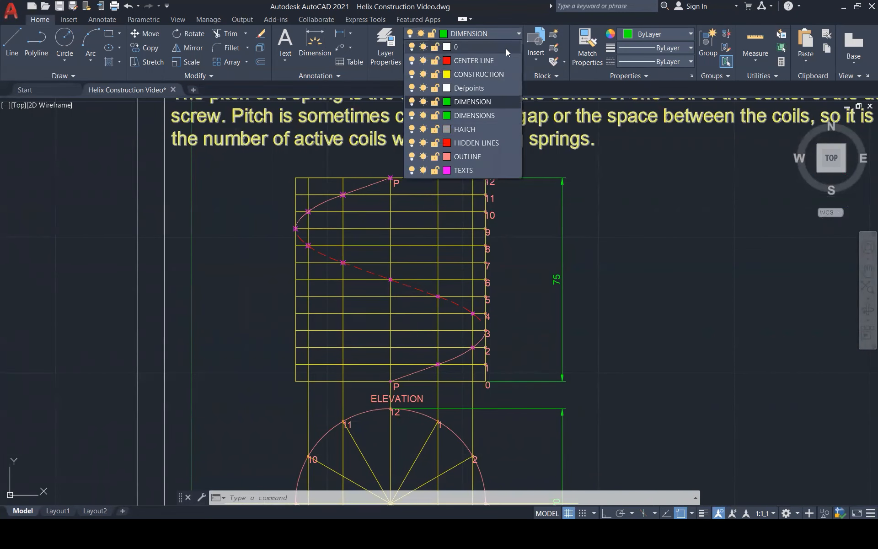
left_click(486, 169)
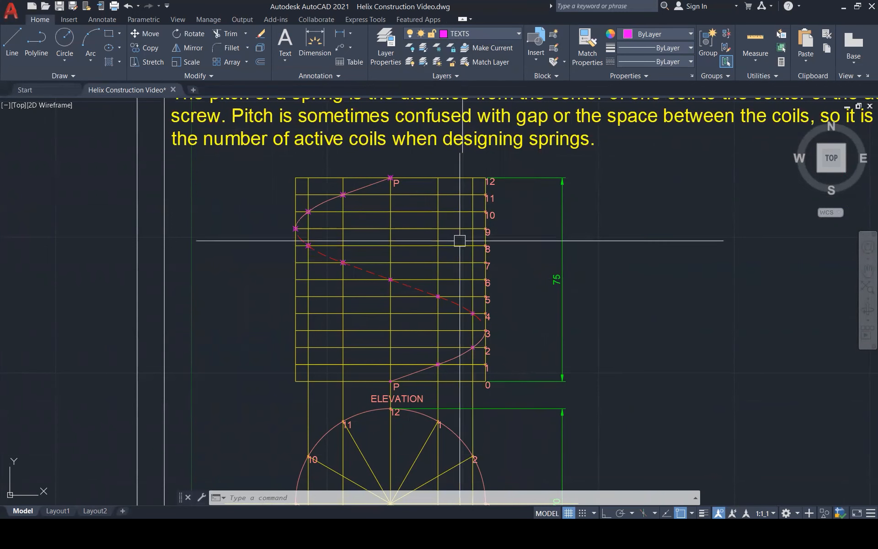
type("mt")
key("Return")
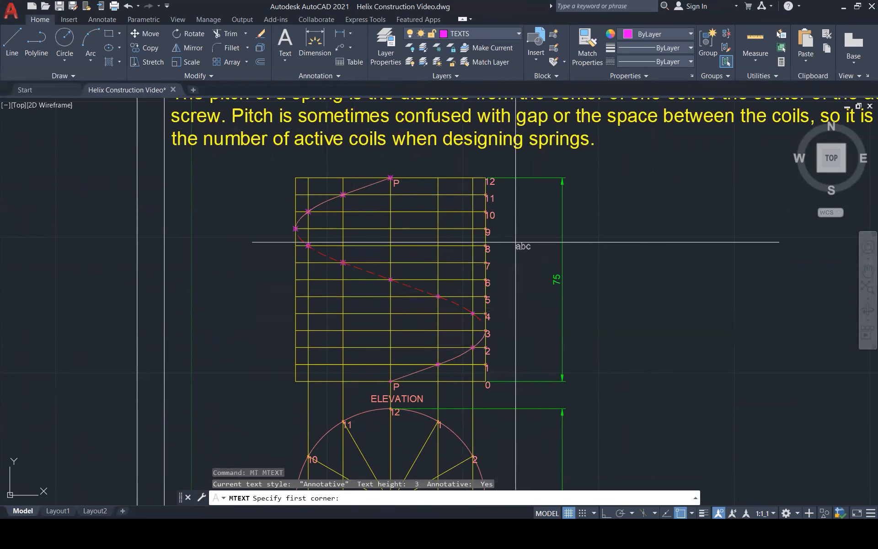
left_click(588, 266)
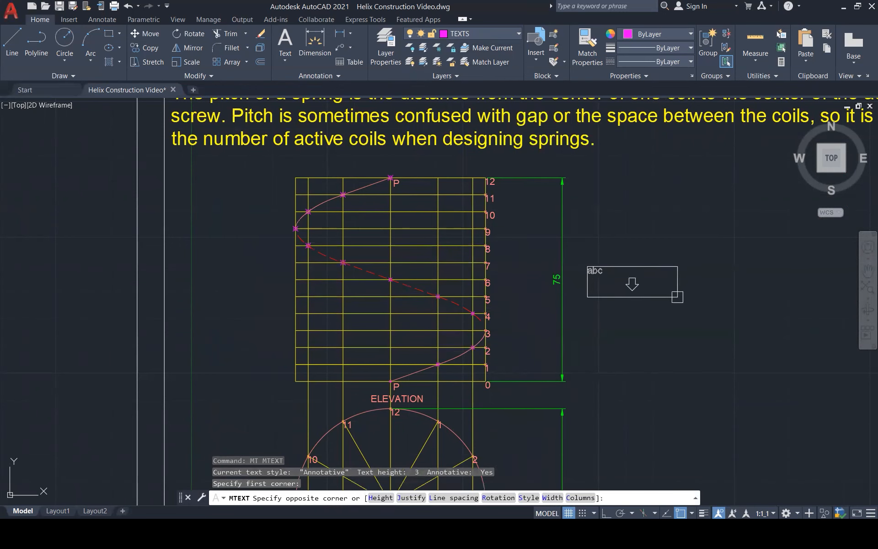
left_click(820, 297)
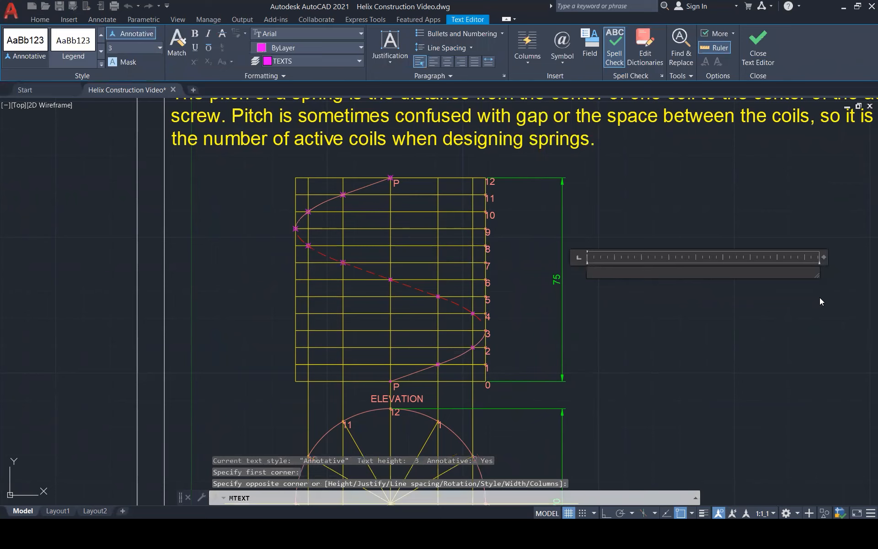
type("PAT")
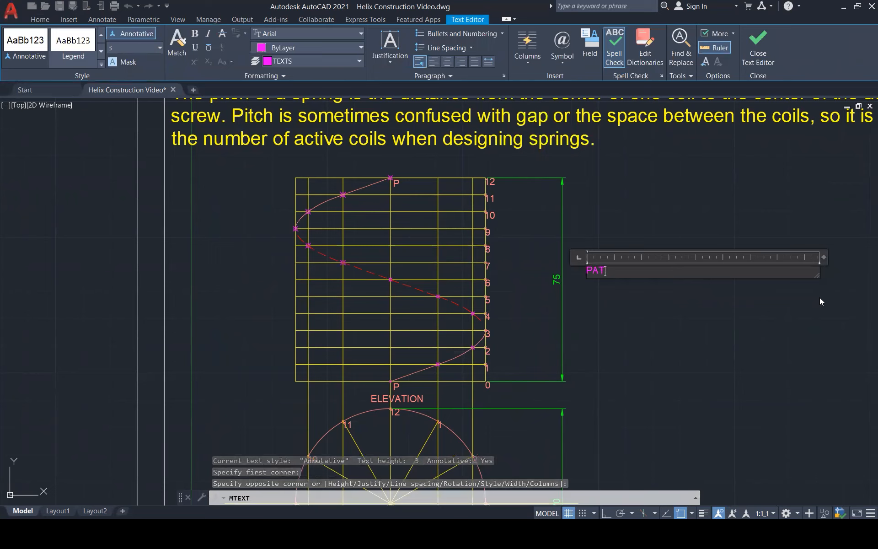
type("H OF HELIX CO")
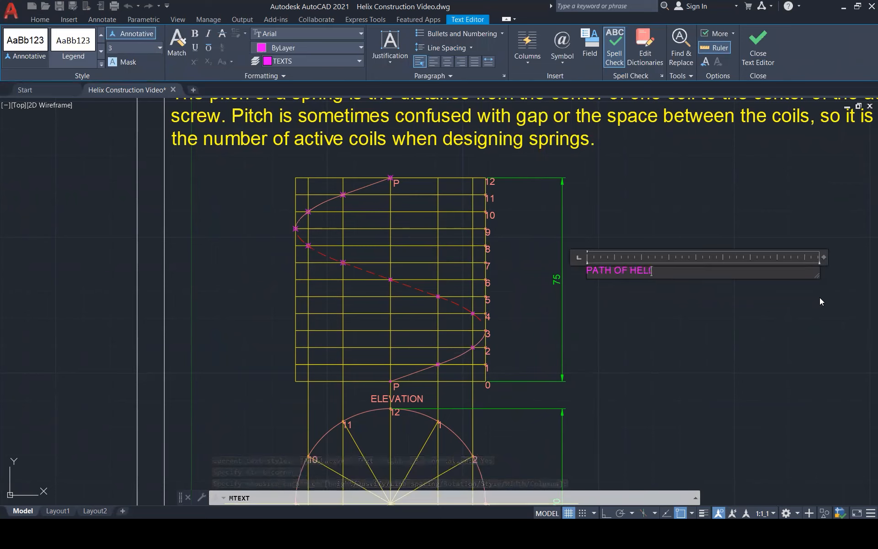
type("RUCTION")
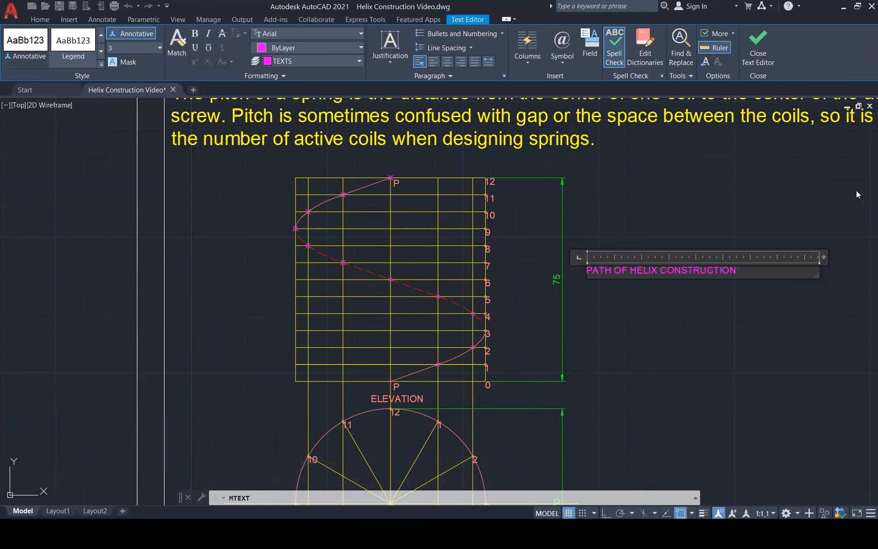
left_click(754, 214)
Match the properties of the PATH OF HELIX CONSTRUCTION text to the elevation's division numbers 0 to 12 and the ELEVATION title.
scroll(575, 231, "down", 4)
type("M")
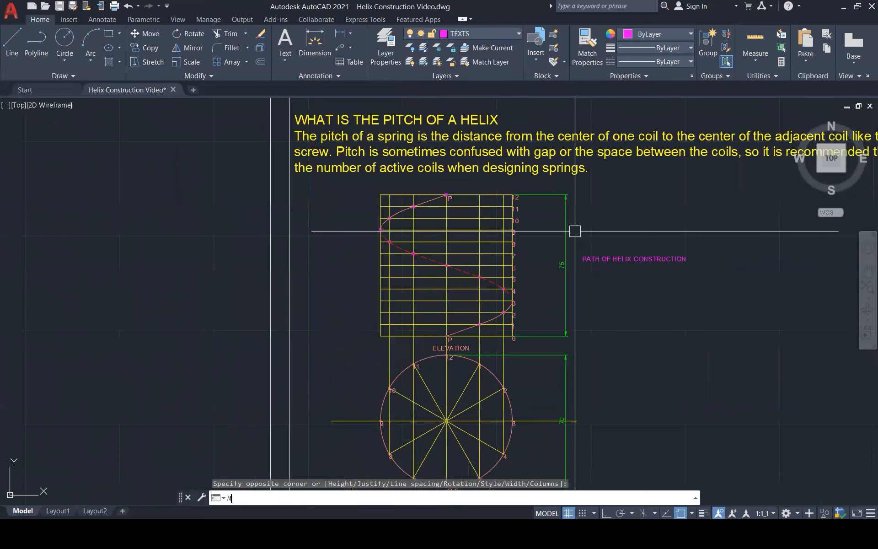
type("A")
key("Return")
left_click(660, 261)
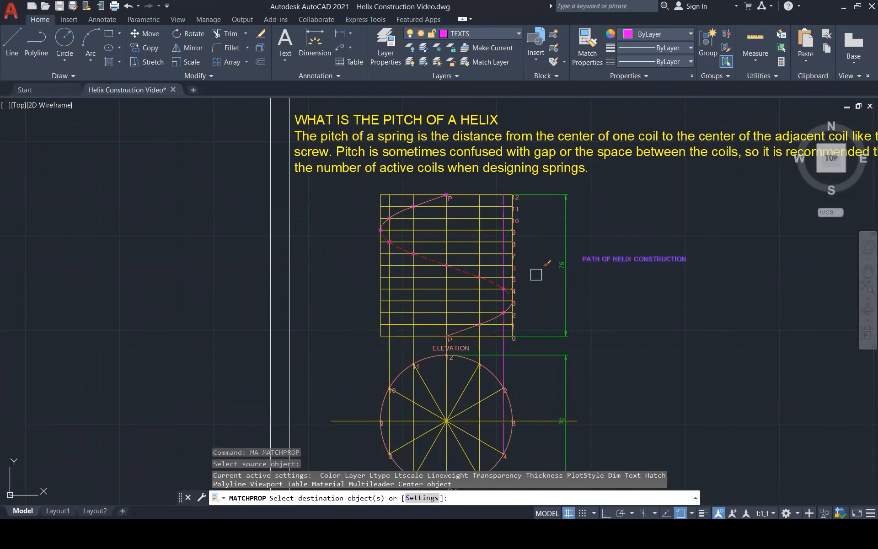
left_click(504, 186)
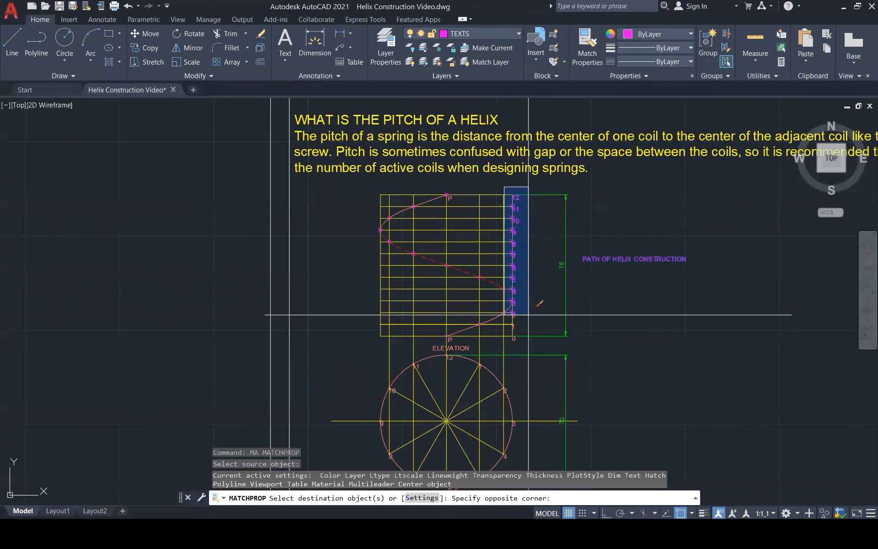
left_click(525, 340)
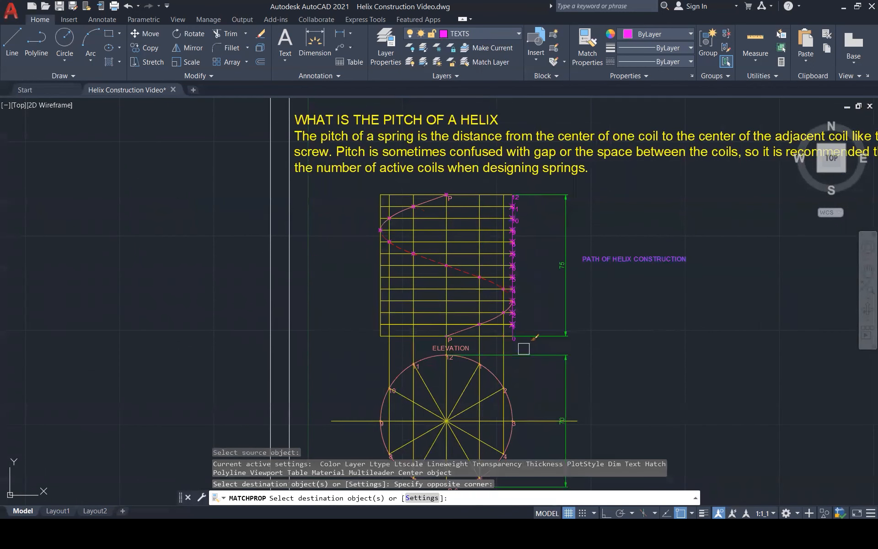
left_click(463, 346)
Match the same text properties to the elevation's upper P label, the plan's P,6 label and the PLAN title.
scroll(452, 200, "up", 4)
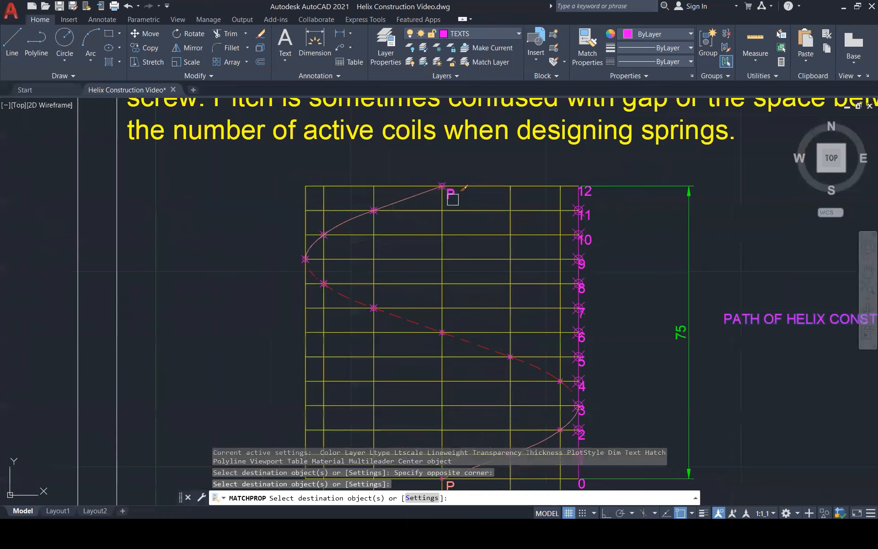
left_click(451, 198)
scroll(465, 182, "down", 6)
middle_click_drag(476, 384, 476, 348)
scroll(471, 350, "up", 4)
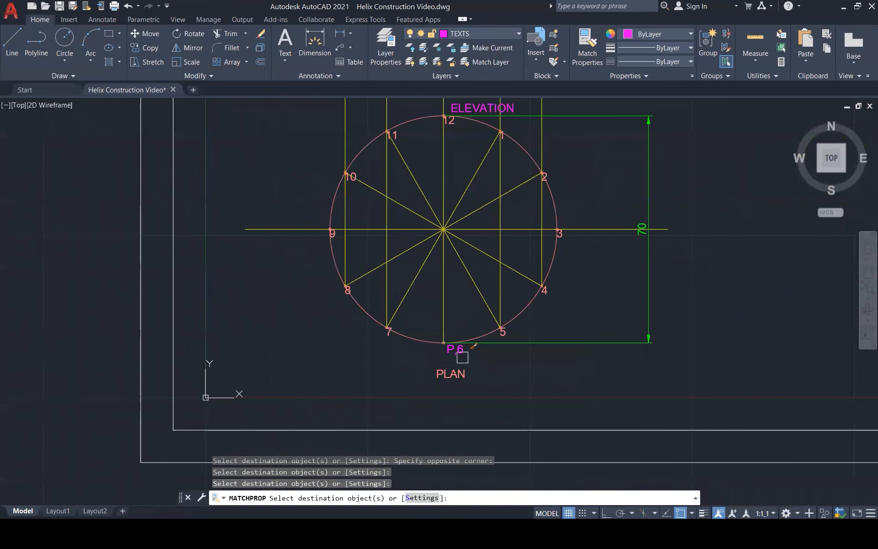
Match the magenta text properties to division labels 2 to 5 around the plan circle.
left_click(479, 314)
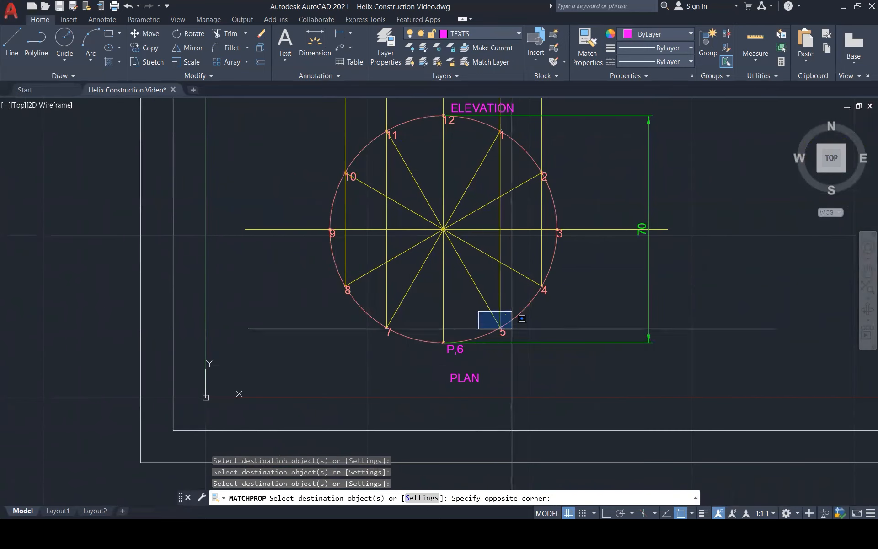
left_click(513, 326)
left_click(527, 259)
left_click(581, 315)
left_click(539, 211)
left_click(603, 247)
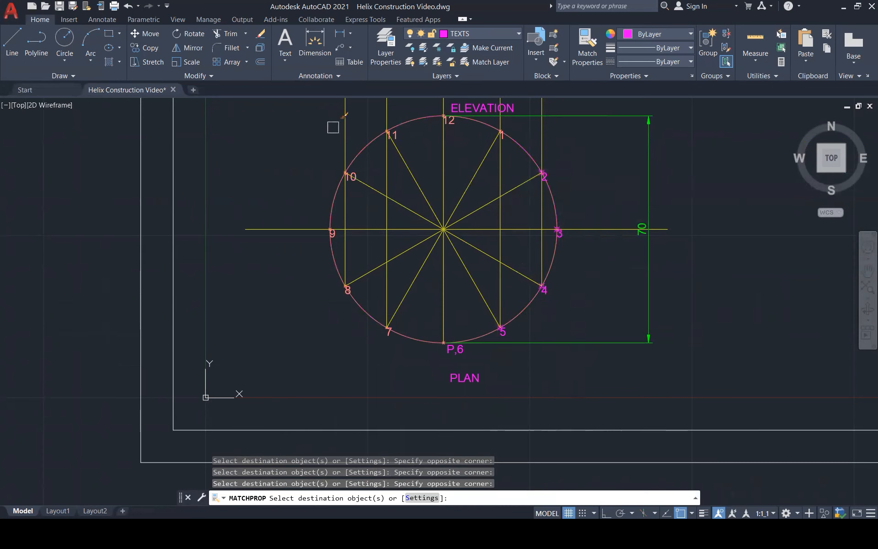
Match the text properties to the plan circle's division labels 8 to 12 and label 1.
left_click(369, 337)
left_click(373, 115)
left_click(403, 146)
left_click(418, 103)
left_click(459, 141)
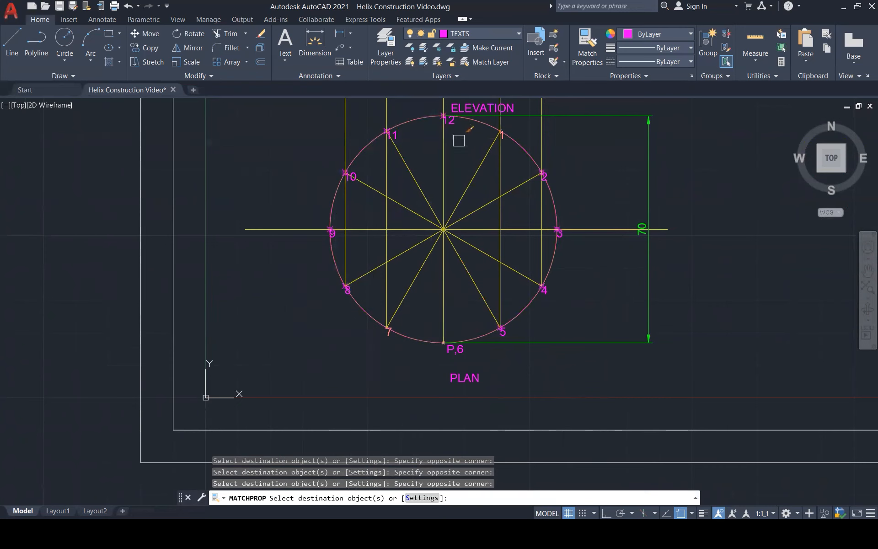
left_click(477, 132)
left_click(529, 148)
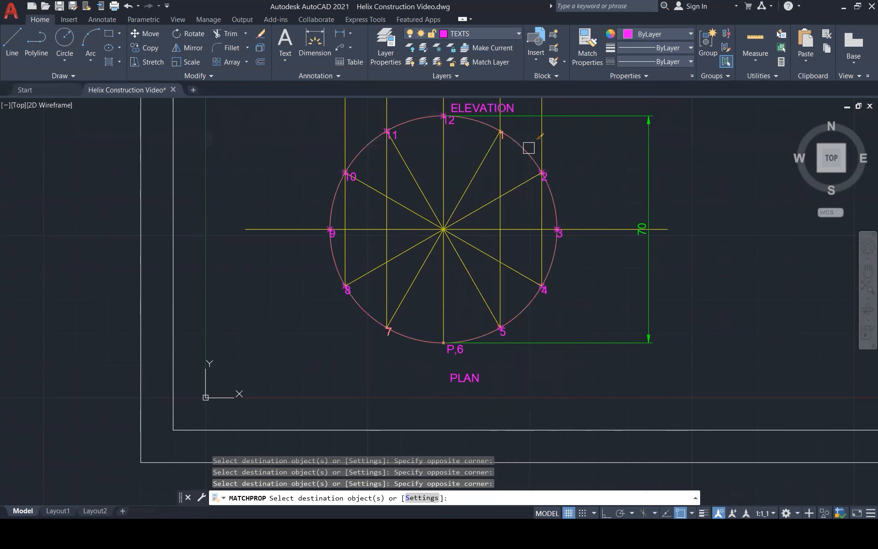
scroll(493, 123, "up", 5)
left_click(490, 122)
left_click(553, 188)
scroll(551, 181, "down", 6)
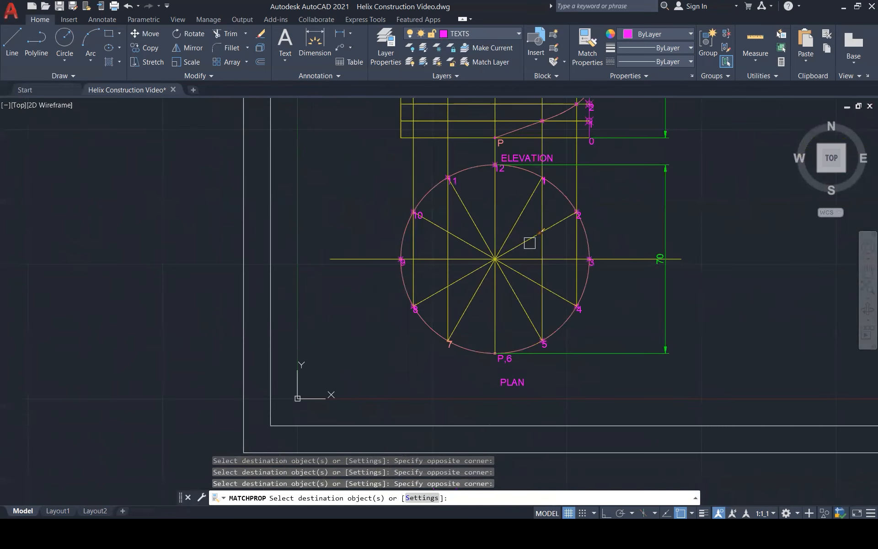
Match the text properties to the plan's label 7 and the elevation's lower P label, and end the Match Properties command.
left_click(407, 333)
left_click(482, 350)
scroll(429, 426, "down", 3)
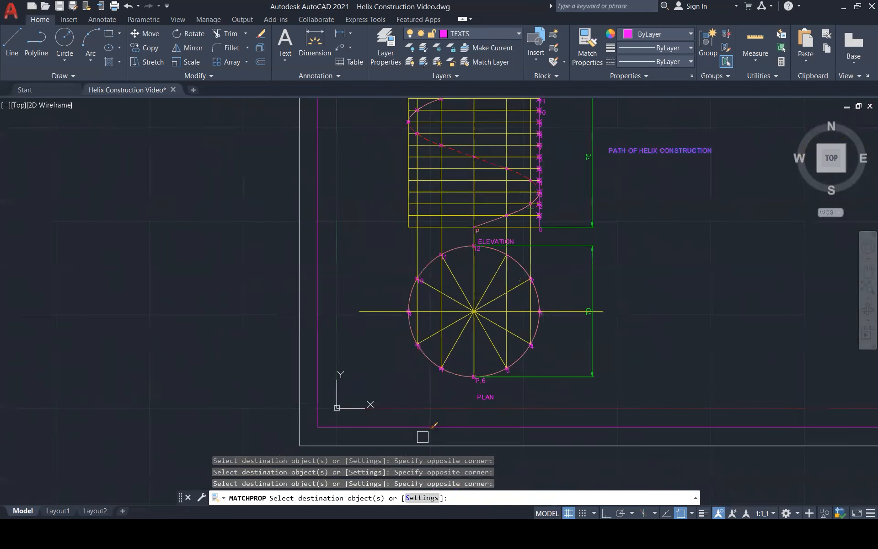
scroll(465, 254, "up", 5)
scroll(485, 296, "down", 2)
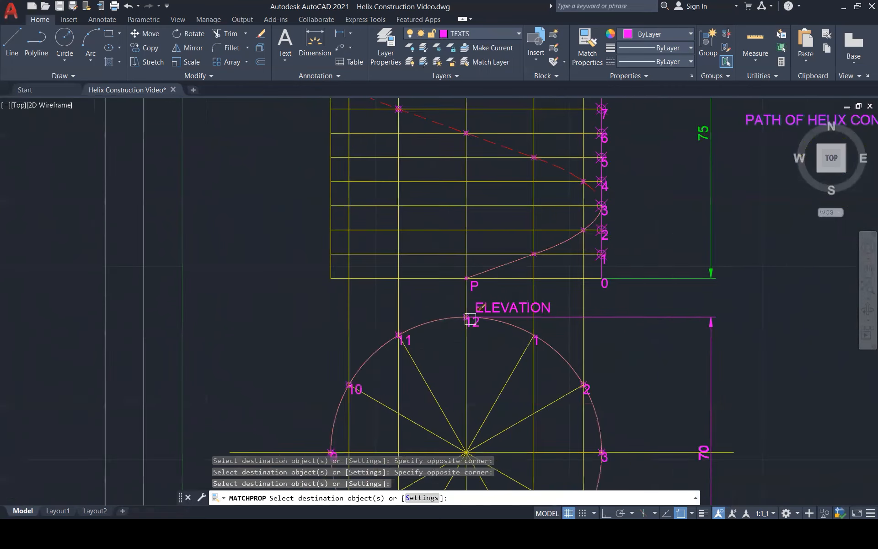
scroll(480, 302, "down", 3)
key("F1")
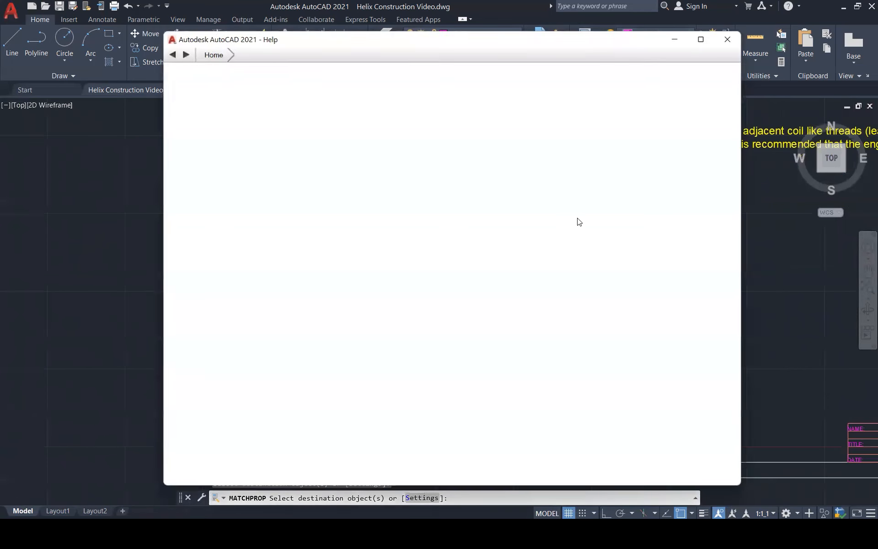
left_click(744, 42)
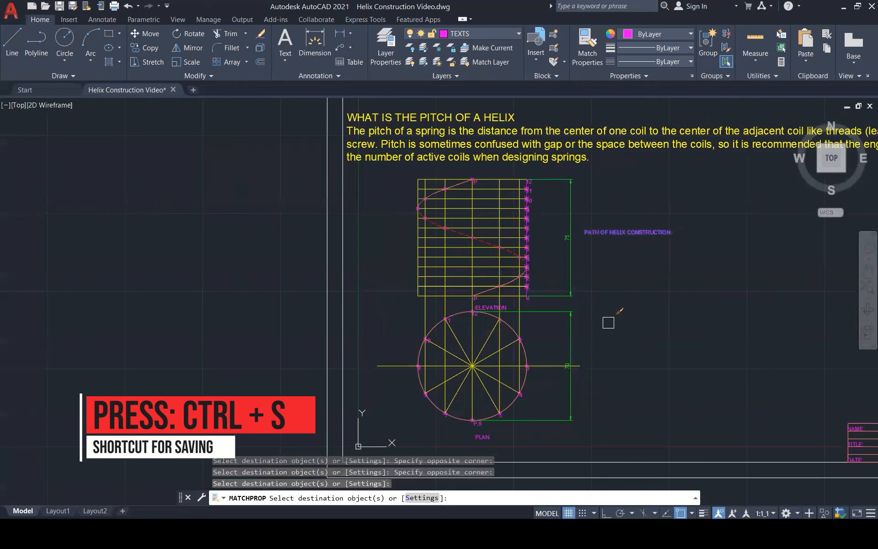
scroll(584, 415, "up", 1)
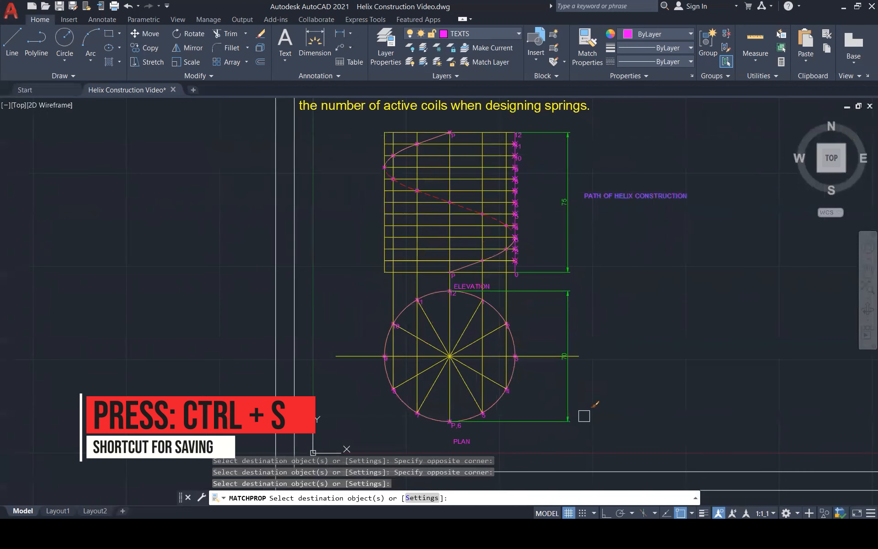
key("Escape")
key("Escape")
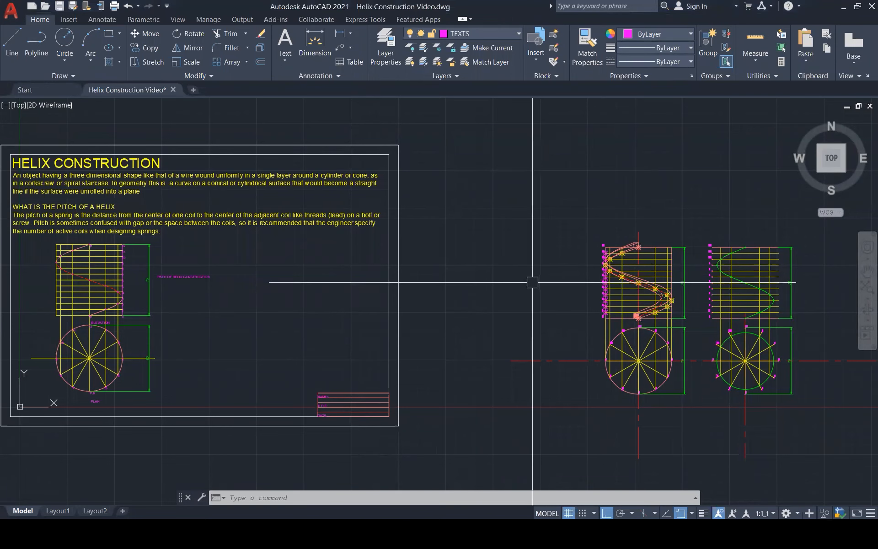
Regenerate the drawing to refresh the point markers on the square-section reference helix.
scroll(554, 306, "down", 3)
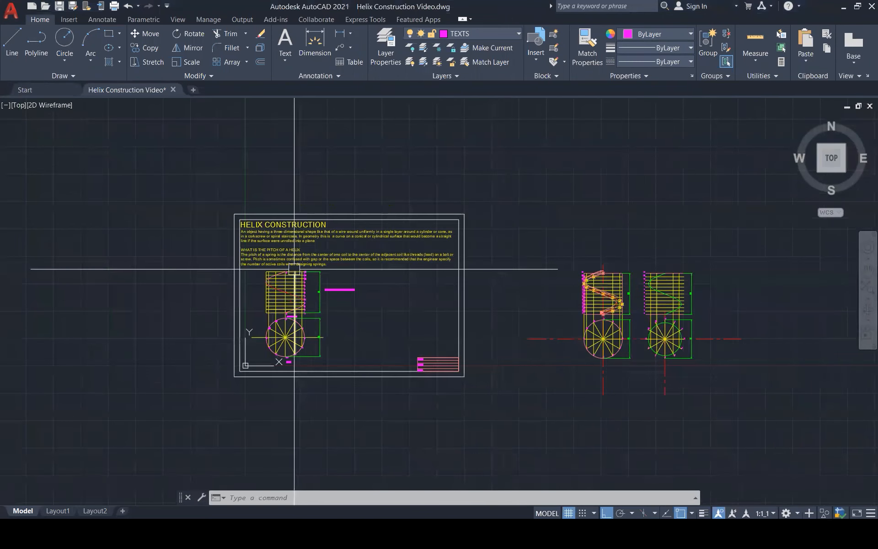
scroll(605, 309, "up", 1)
scroll(606, 309, "up", 10)
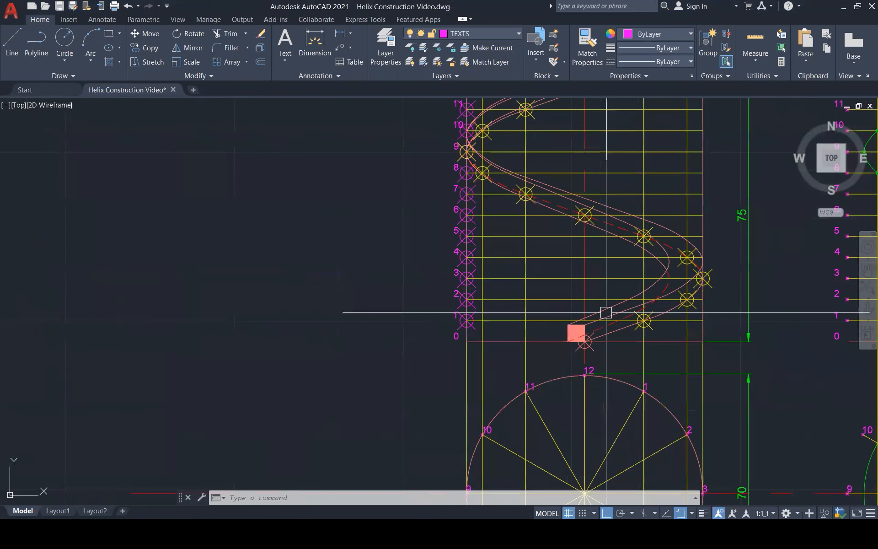
scroll(561, 336, "down", 3)
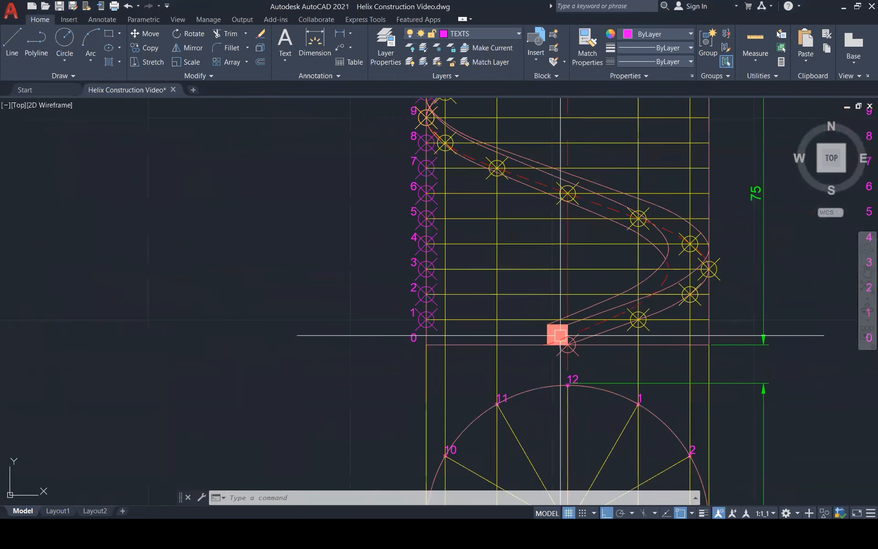
type("re")
key("Return")
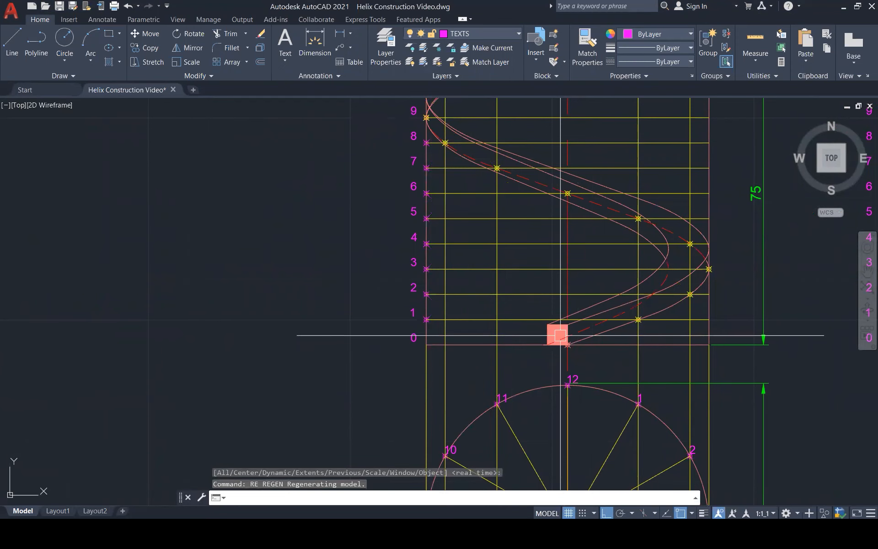
Copy the framed sheet's helix elevation with its 75 dimension from its lower P point horizontally to the right of PATH OF HELIX CONSTRUCTION.
scroll(561, 335, "down", 5)
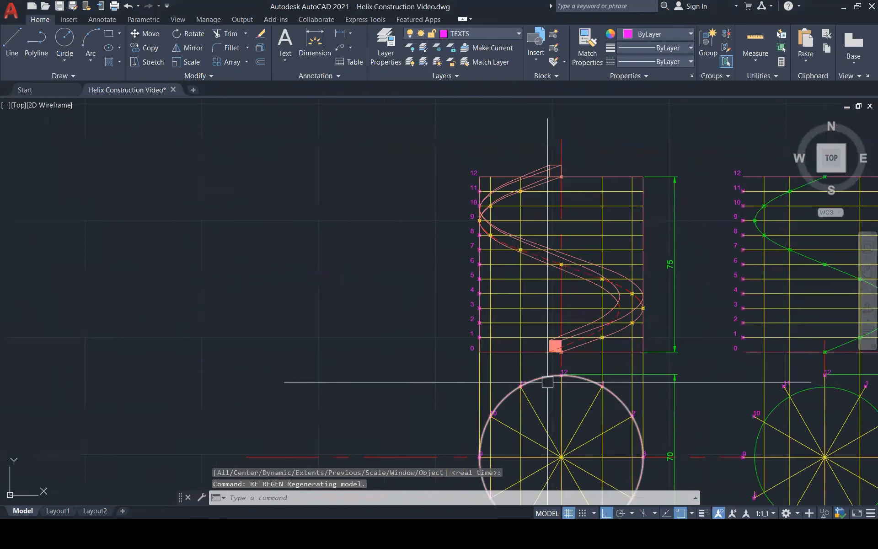
scroll(640, 345, "down", 3)
scroll(129, 304, "up", 1)
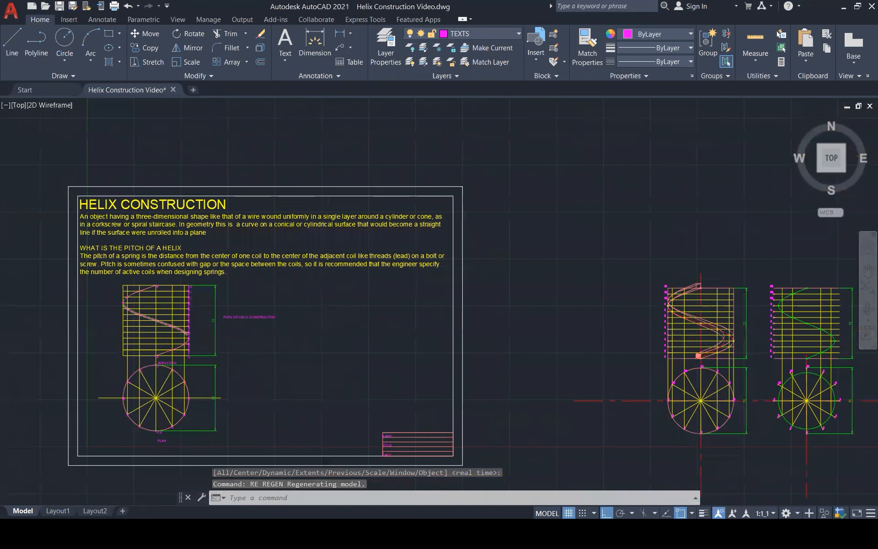
scroll(126, 306, "up", 8)
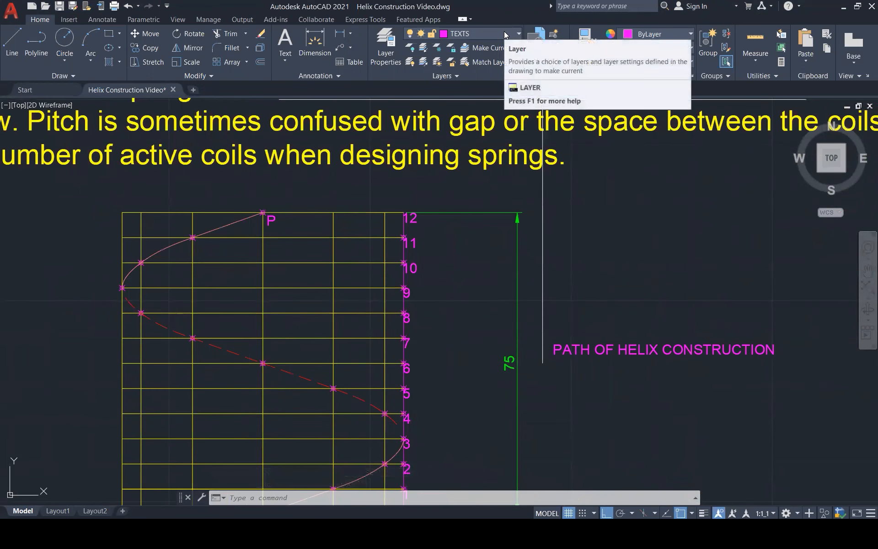
scroll(439, 196, "down", 2)
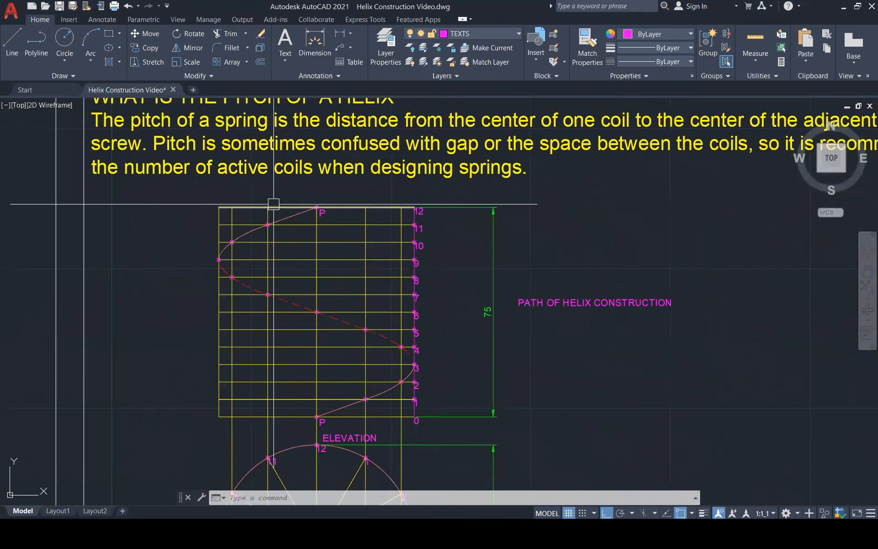
key("Escape")
key("Escape")
key("Escape")
left_click(191, 192)
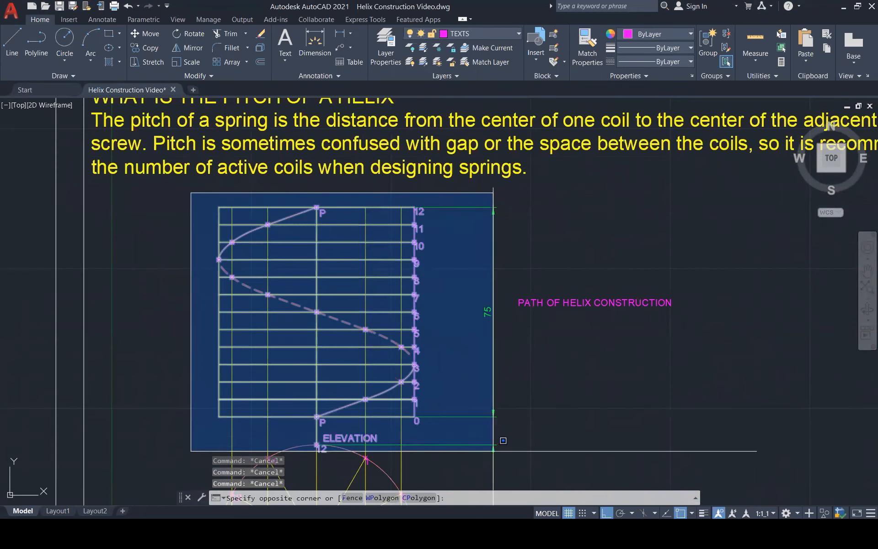
left_click(504, 441)
type("co")
key("Return")
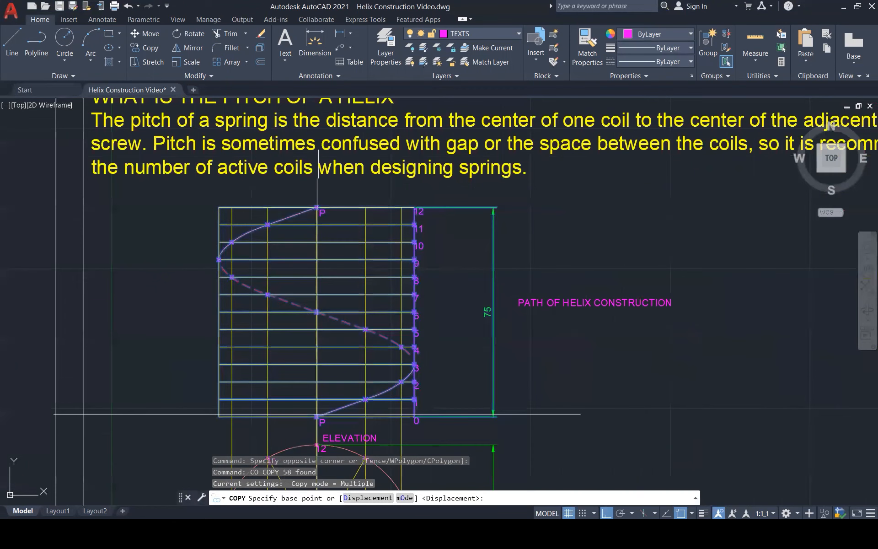
left_click(317, 415)
scroll(488, 403, "down", 4)
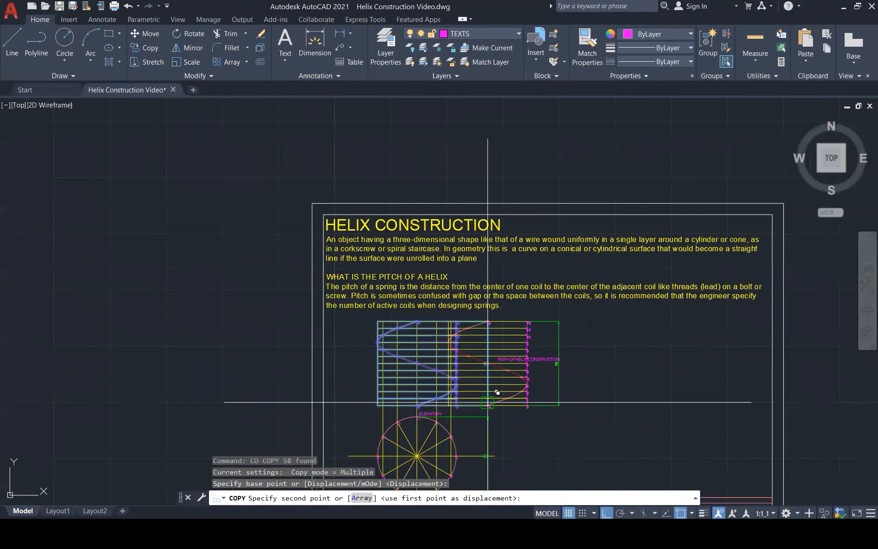
left_click(617, 406)
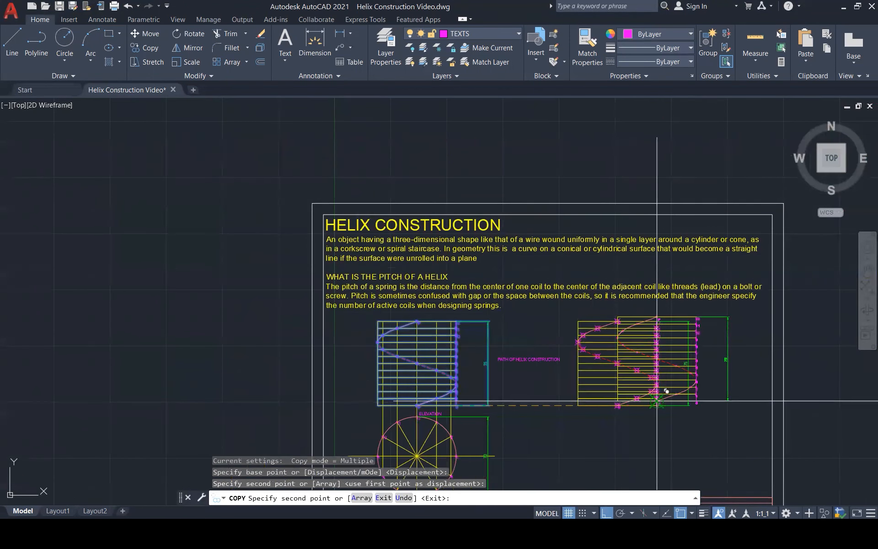
key("Escape")
key("Escape")
Regenerate the drawing and erase the solid and dashed helix curves from the copied elevation, keeping its division points.
scroll(653, 398, "up", 1)
scroll(647, 399, "up", 6)
type("re")
key("Return")
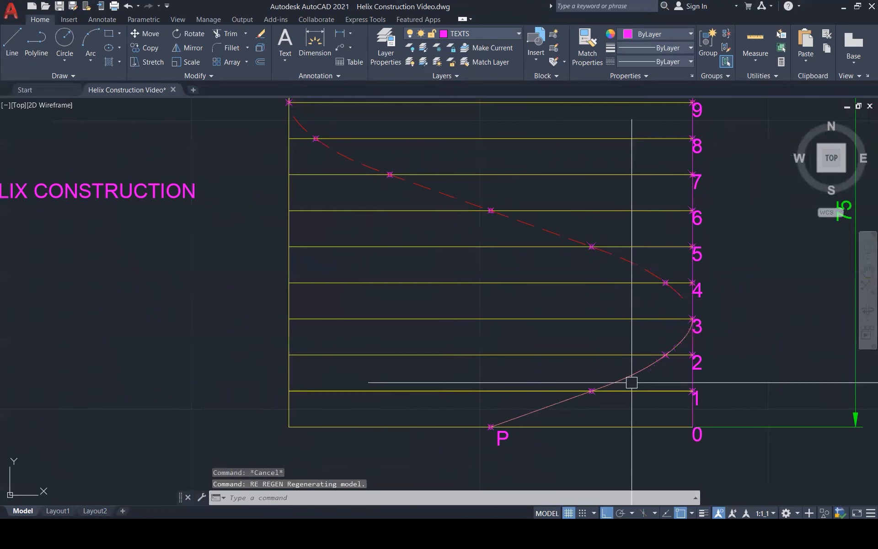
left_click(632, 383)
left_click(628, 254)
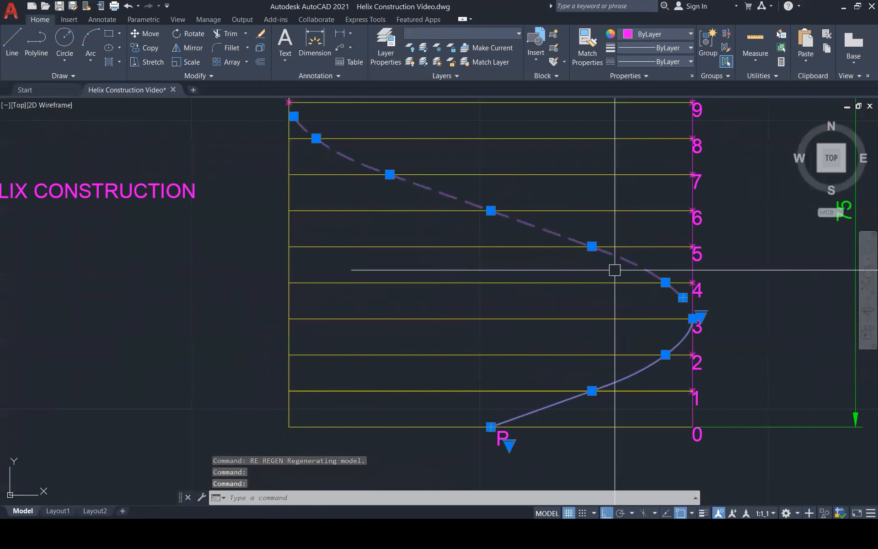
key("Delete")
scroll(599, 367, "down", 3)
left_click(520, 194)
key("Delete")
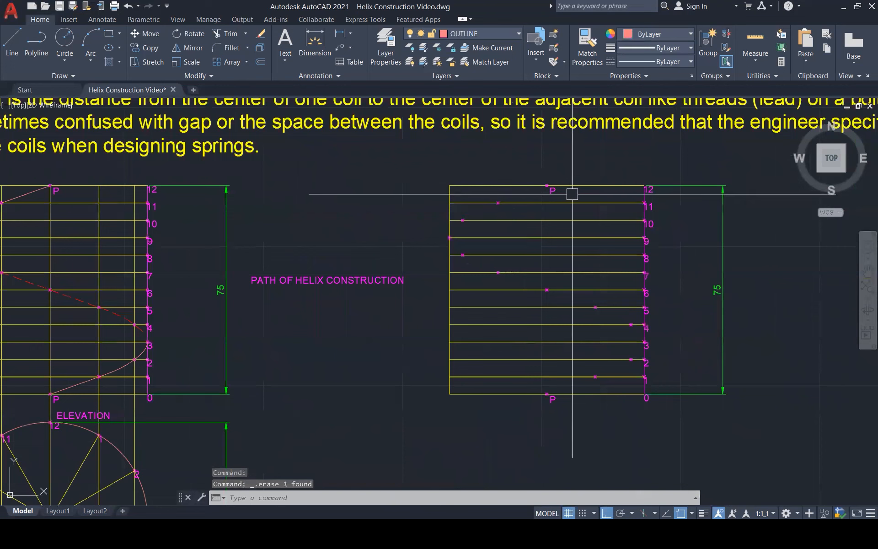
Begin a spline at the copied elevation's lower P point and run it through the helix points on division lines 1 to 5.
type("spl")
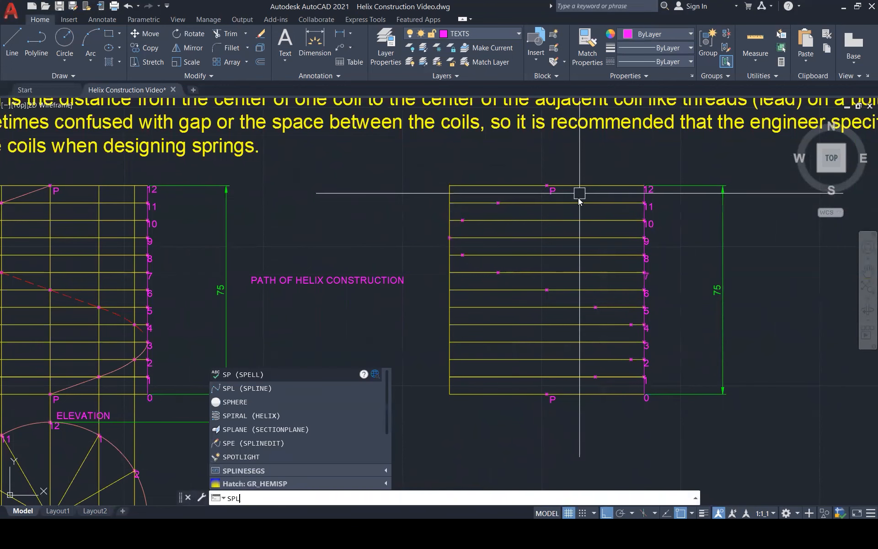
key("Return")
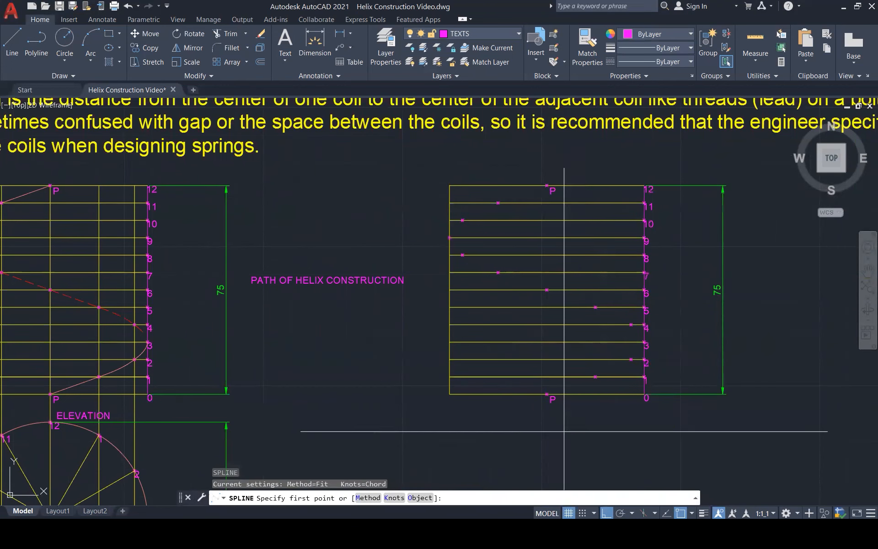
left_click(547, 394)
left_click(595, 377)
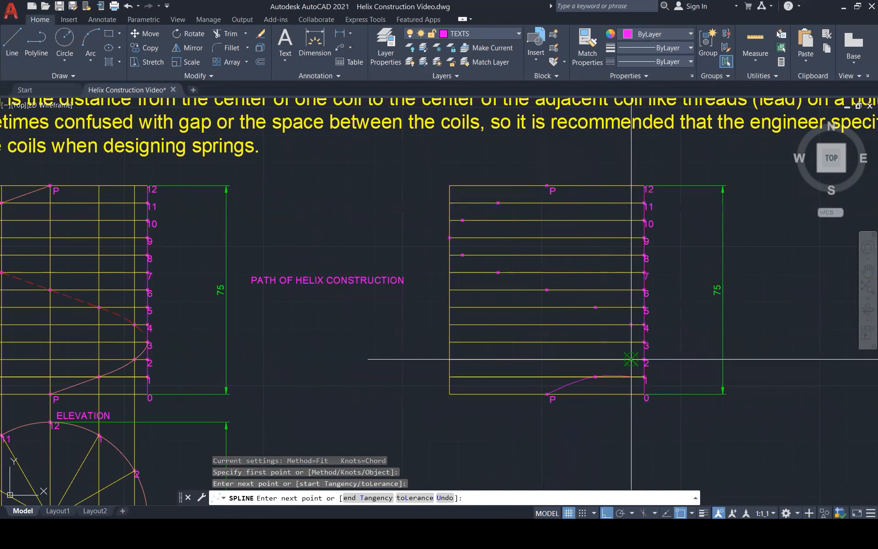
left_click(631, 360)
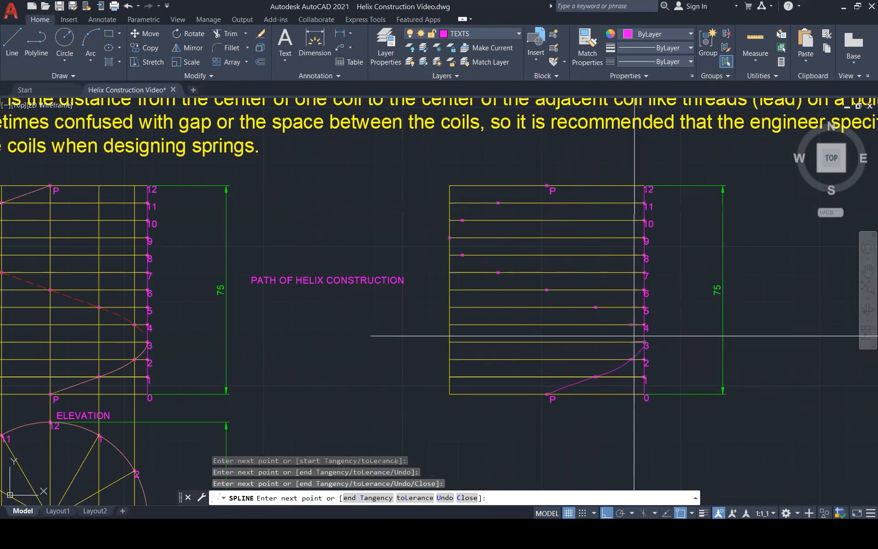
scroll(626, 328, "up", 1)
scroll(626, 328, "up", 1)
left_click(632, 323)
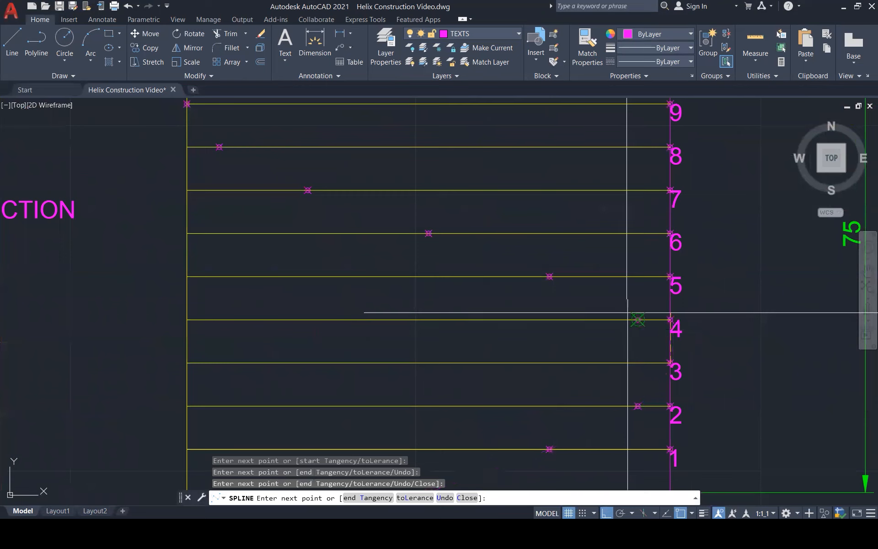
left_click(550, 277)
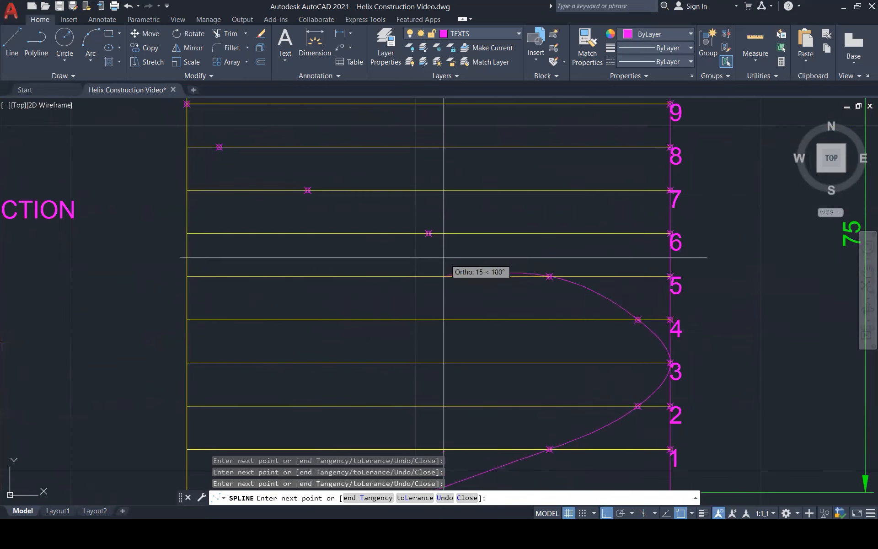
Continue the spline through the helix points on division lines 6 to 11 up to the upper P point and finish it.
left_click(429, 233)
left_click(308, 190)
left_click(219, 147)
left_click(187, 103)
scroll(187, 313, "down", 3)
left_click(209, 173)
left_click(259, 147)
left_click(329, 120)
scroll(247, 154, "down", 1)
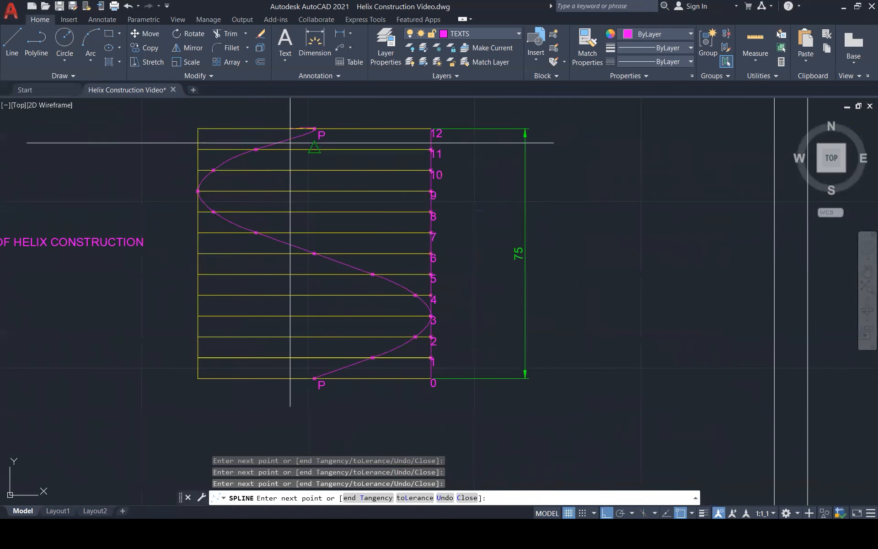
key("Return")
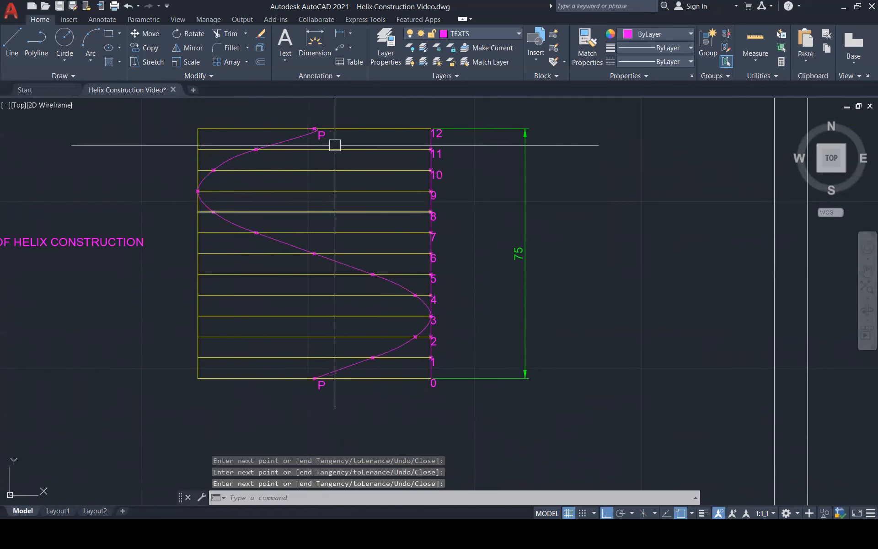
Stretch the spline's stray last fit point onto the copied elevation's upper P point and clear the selection.
scroll(315, 132, "up", 6)
left_click(328, 209)
scroll(342, 204, "up", 2)
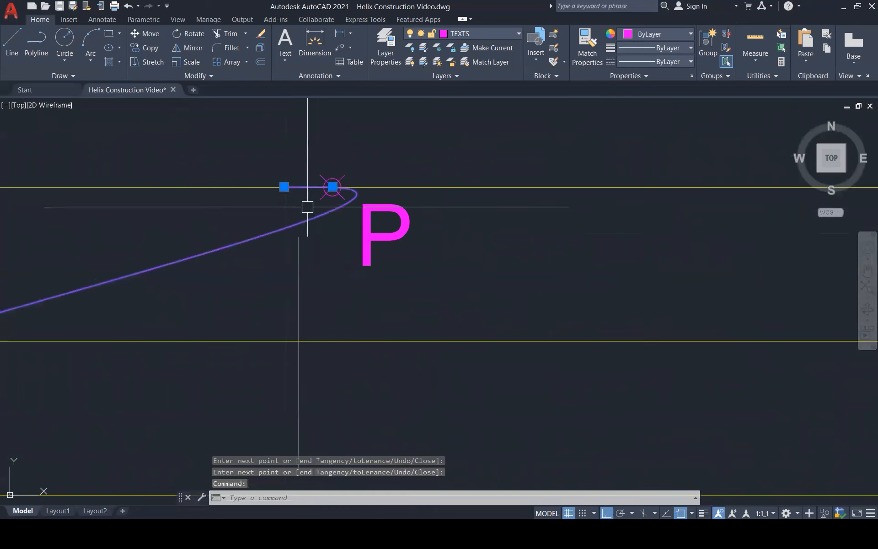
left_click(284, 186)
left_click(332, 187)
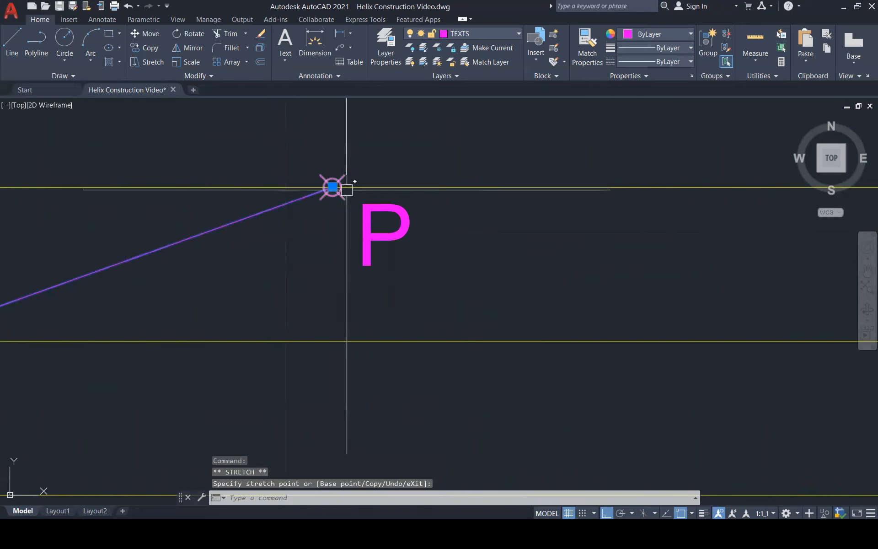
scroll(430, 195, "down", 5)
scroll(432, 202, "up", 2)
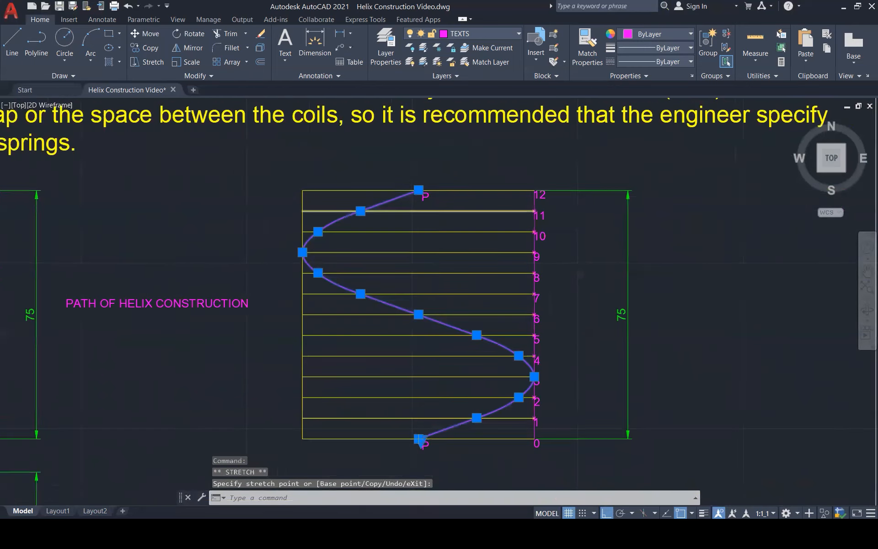
key("Escape")
key("Escape")
key("Escape")
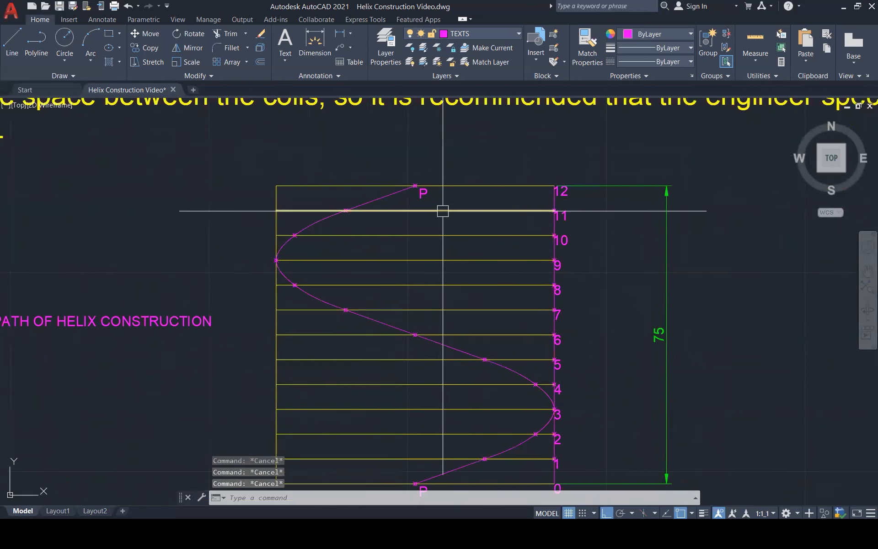
scroll(443, 211, "down", 1)
scroll(427, 440, "up", 2)
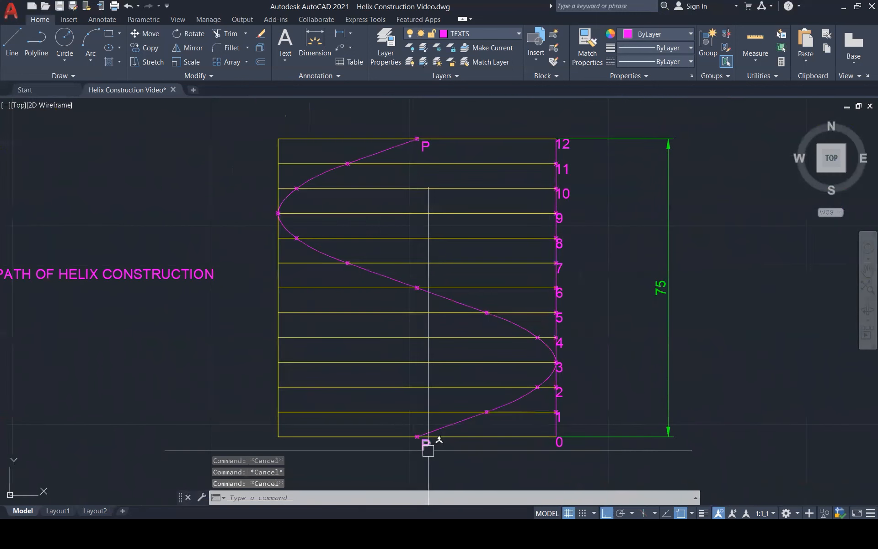
scroll(427, 440, "up", 1)
scroll(526, 382, "down", 3)
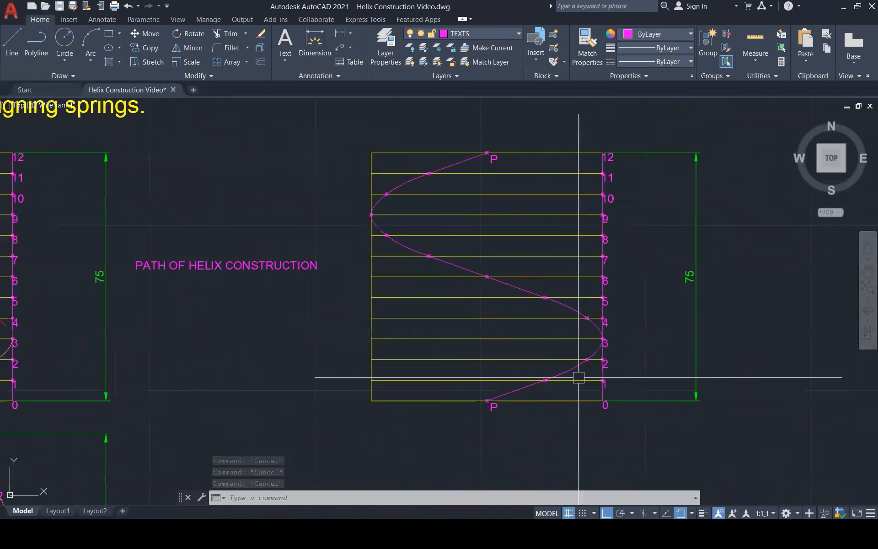
scroll(580, 376, "down", 2)
scroll(581, 378, "up", 5)
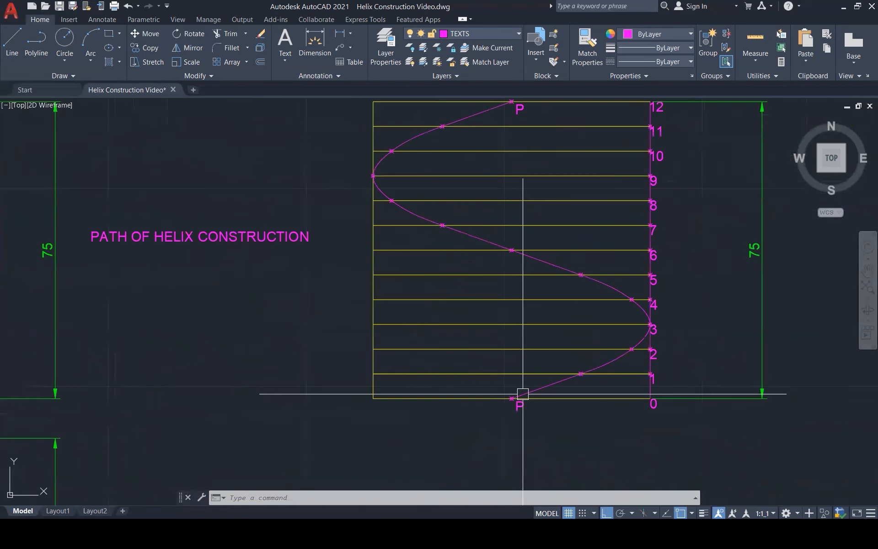
type("o")
key("Return")
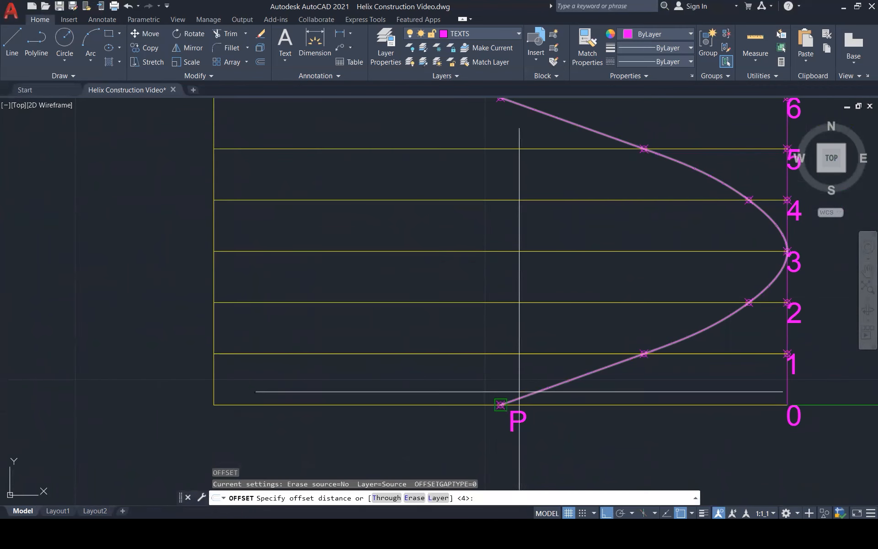
key("Return")
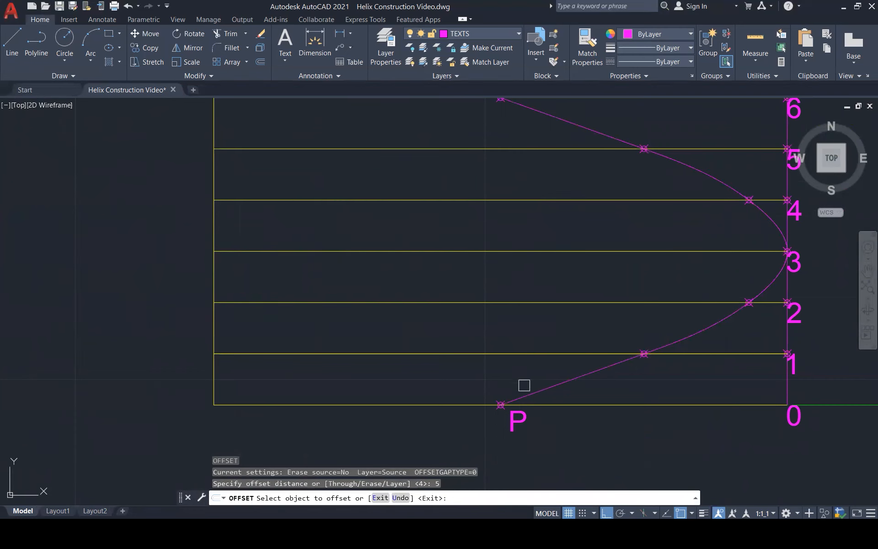
left_click(478, 405)
key("Escape")
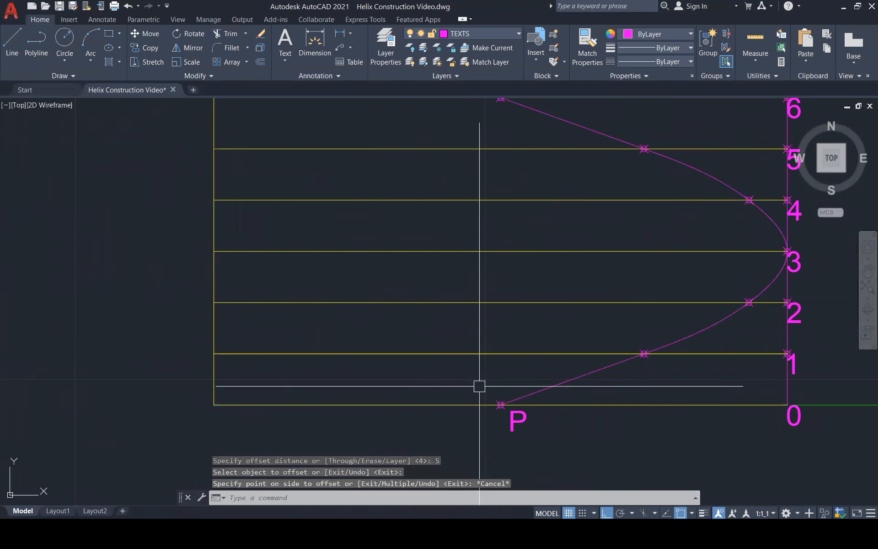
Offset the copied elevation's base line upward by 4.
type("o")
key("Return")
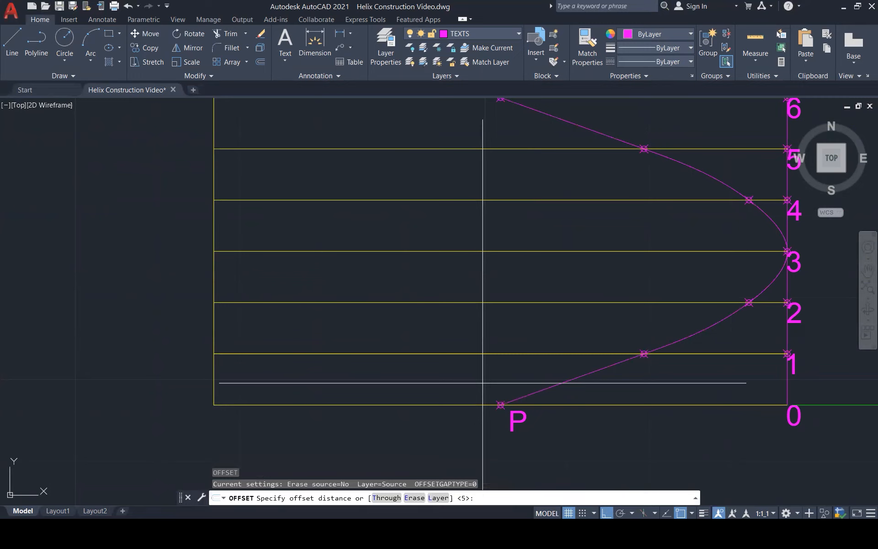
type("4")
key("Return")
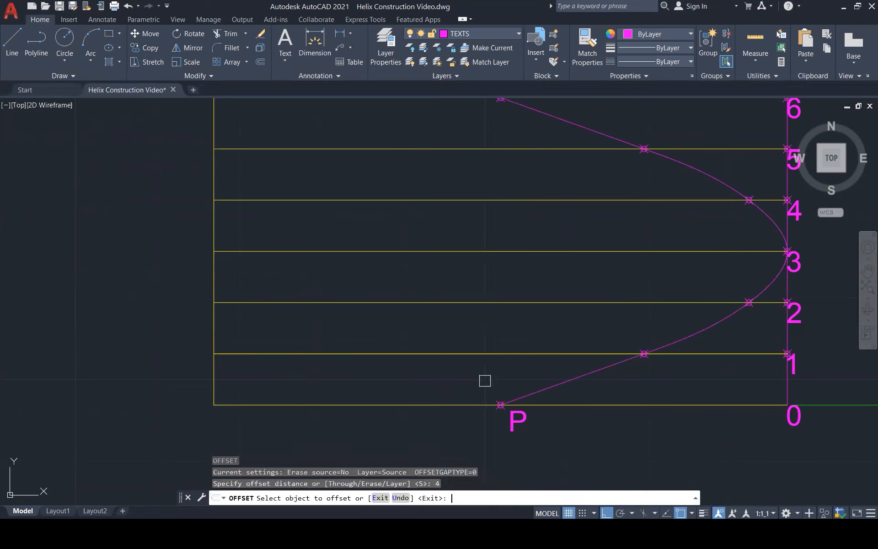
left_click(473, 407)
left_click(494, 380)
key("Escape")
key("Escape")
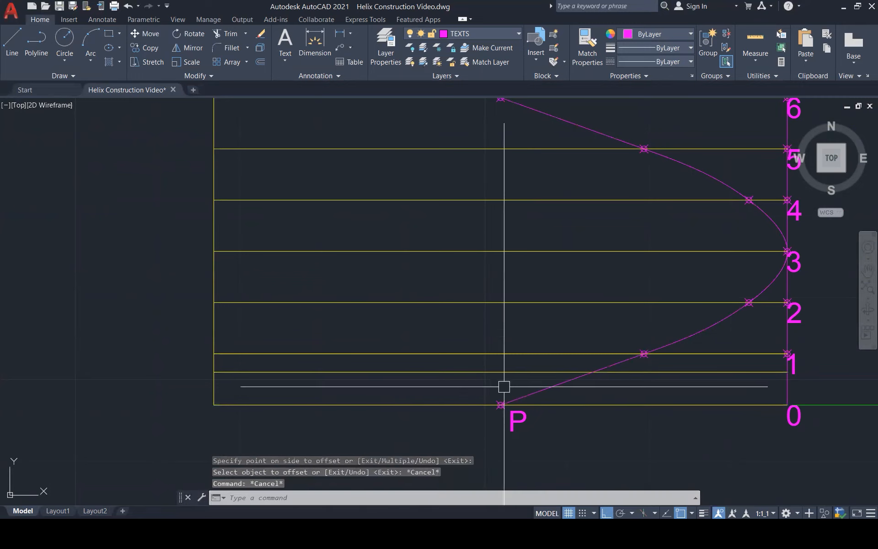
Draw a vertical line from the copied elevation's lower P point up to the offset line.
type("l")
key("Return")
left_click(501, 405)
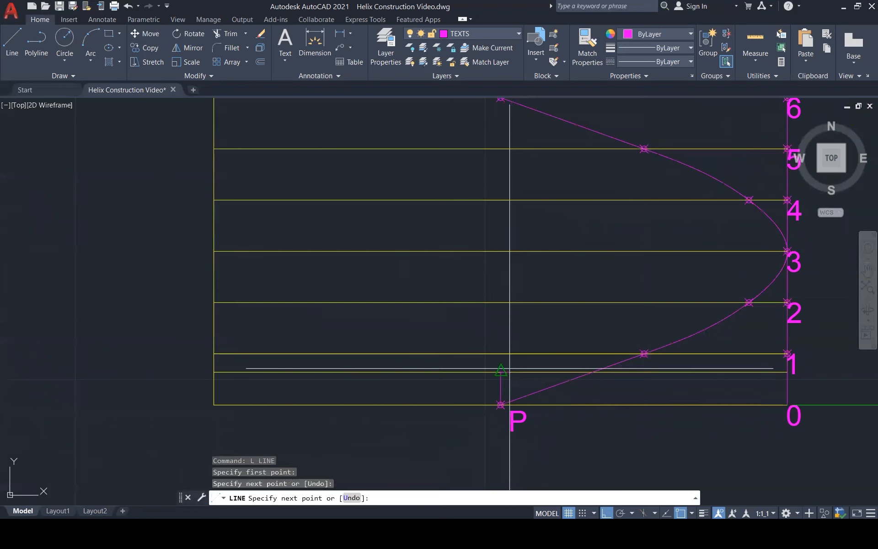
left_click(501, 372)
key("Escape")
key("Escape")
Offset the short vertical line above the lower P point by 4 to its left.
scroll(500, 380, "up", 1)
scroll(497, 383, "up", 2)
type("o")
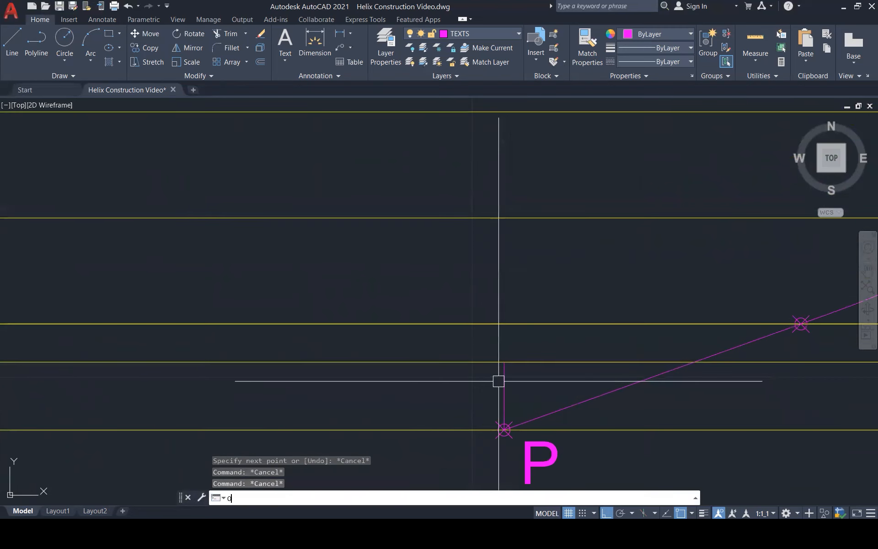
key("Return")
Draw a rectangle over the square outlined beside the lower P point and erase the offset horizontal line.
key("Return")
left_click(503, 387)
left_click(474, 387)
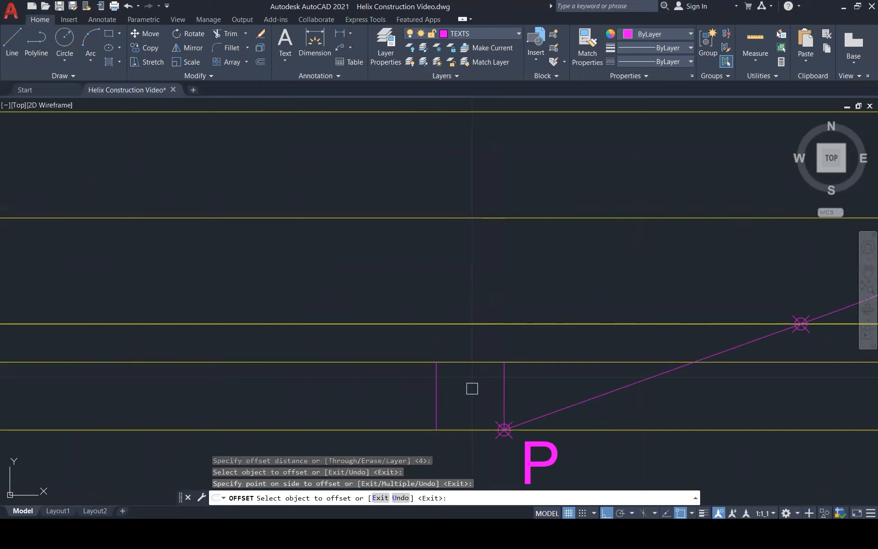
key("Escape")
key("Escape")
type("rec")
key("Return")
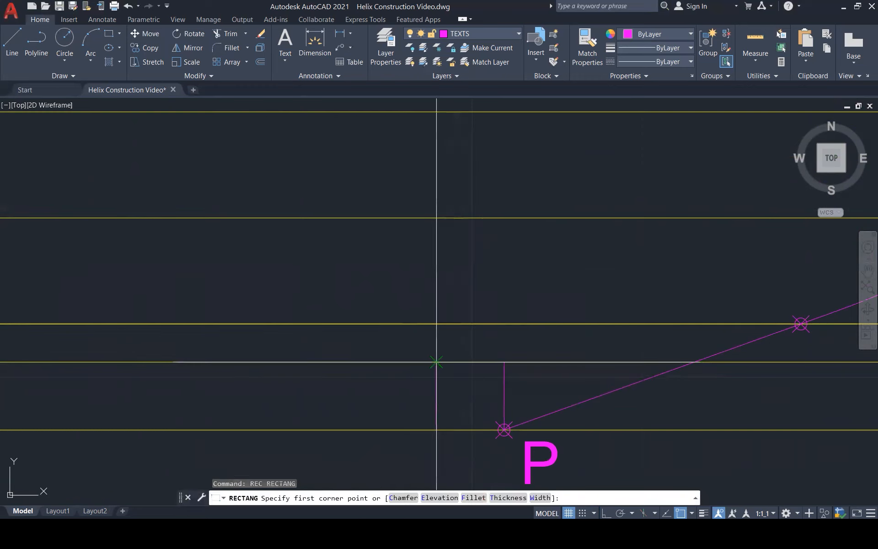
left_click(437, 362)
left_click(504, 430)
key("Escape")
key("Escape")
left_click(553, 362)
key("Delete")
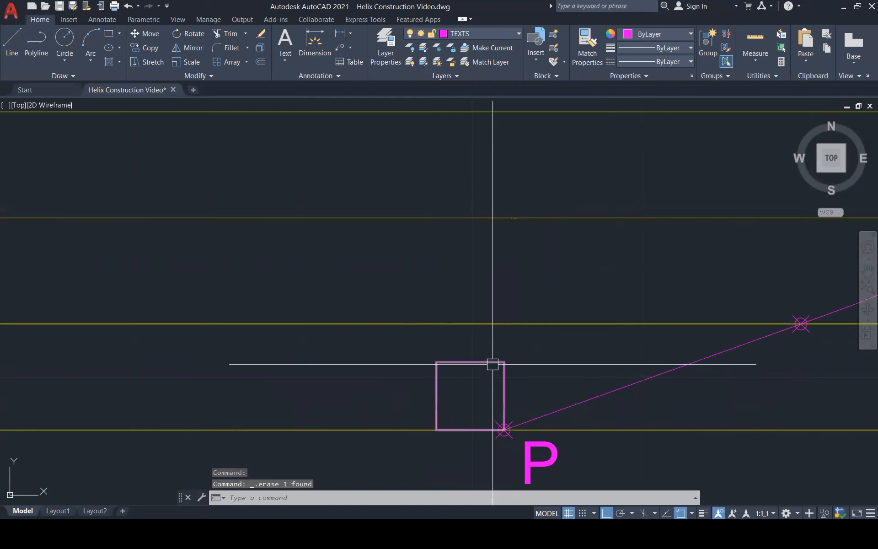
key("Escape")
key("Escape")
Fill the square beside the lower P point with a solid hatch.
scroll(497, 398, "down", 2)
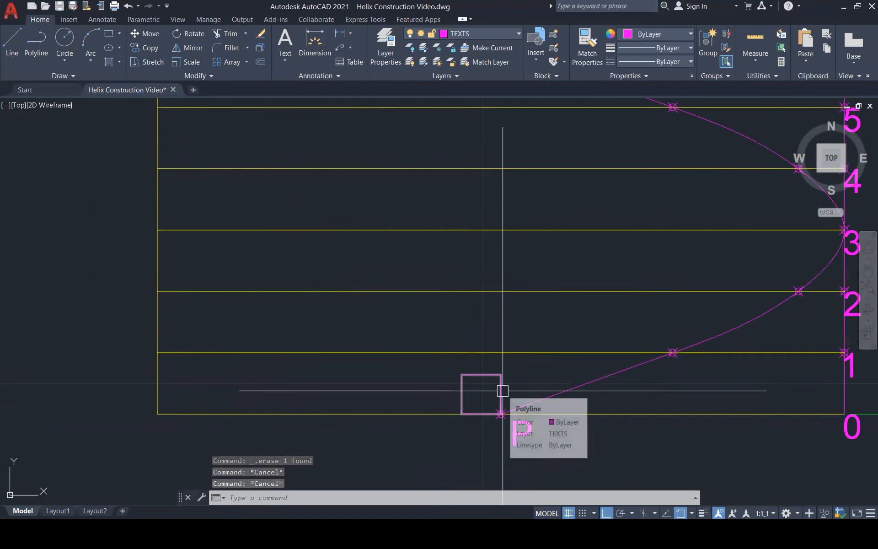
type("h")
key("Return")
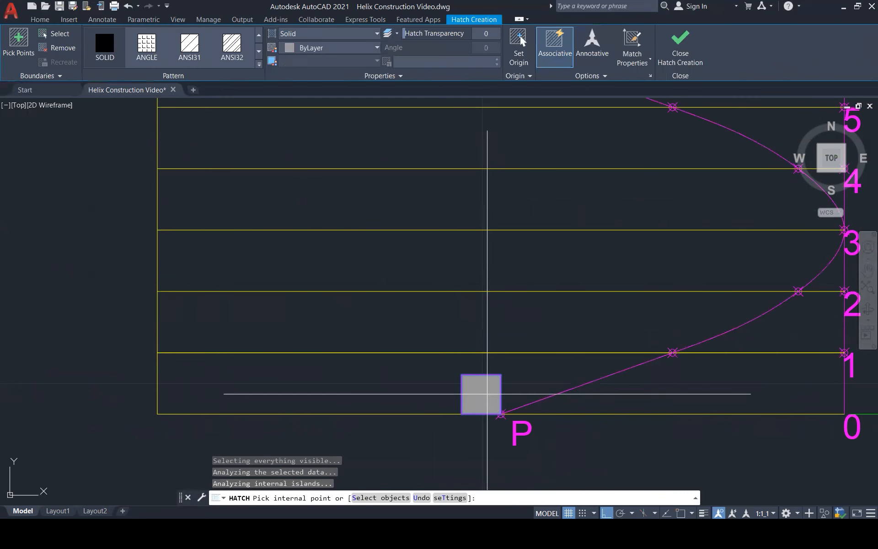
key("F1")
left_click(731, 41)
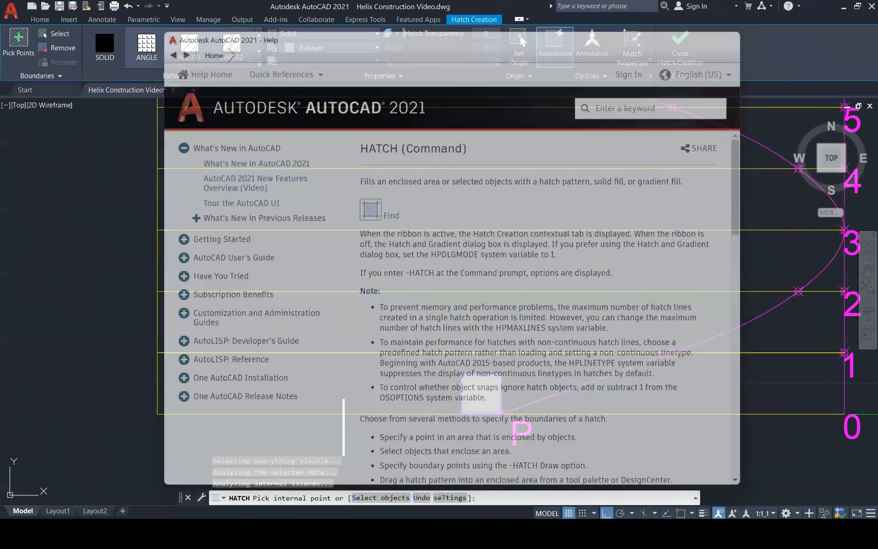
key("Escape")
key("Escape")
key("Escape")
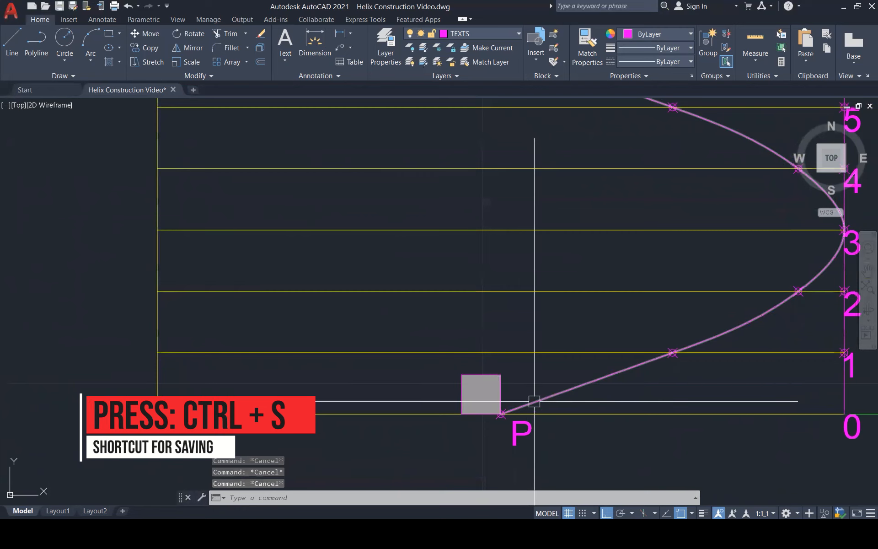
Copy the helix spline from the lower P point to the square's upper-right corner.
left_click(534, 401)
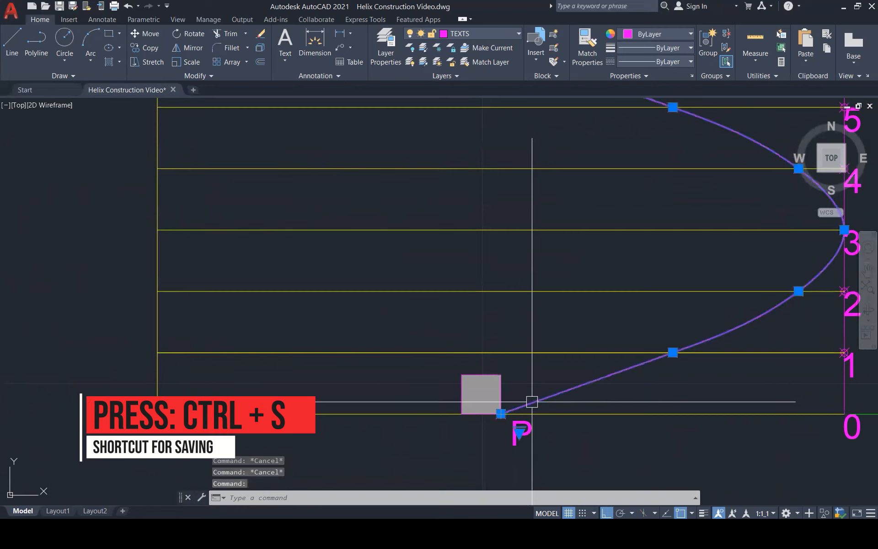
type("co")
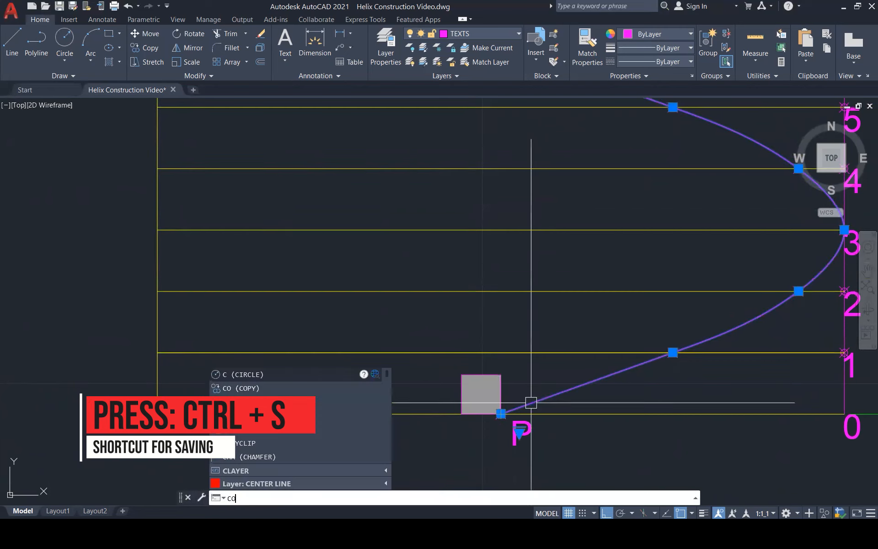
key("Return")
left_click(503, 412)
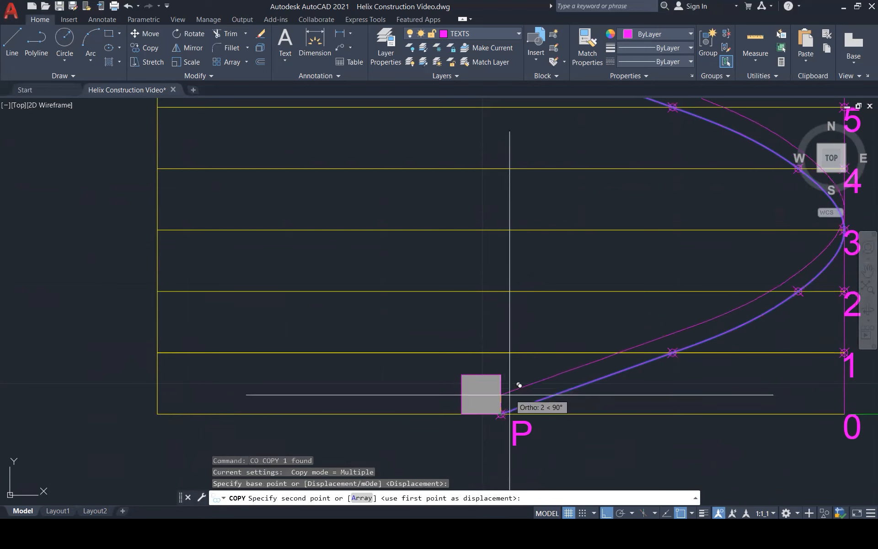
left_click(501, 374)
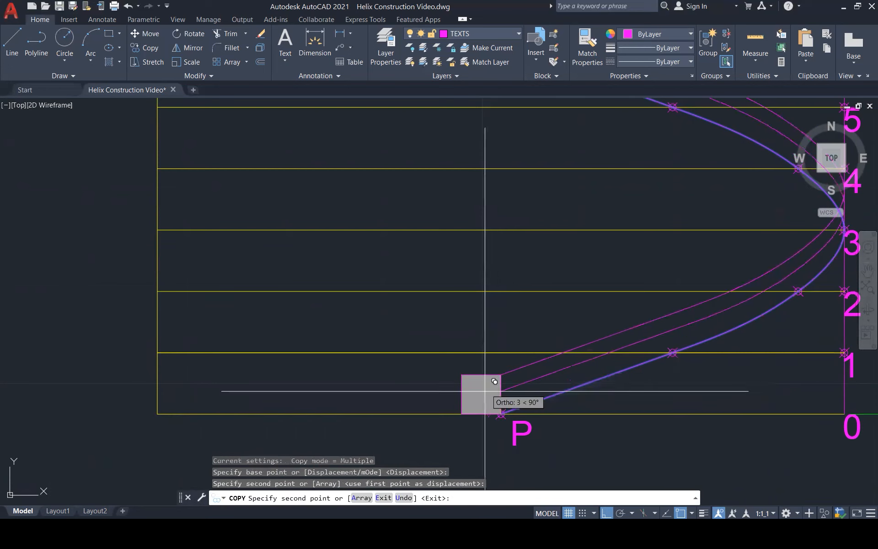
scroll(485, 388, "down", 3)
key("Escape")
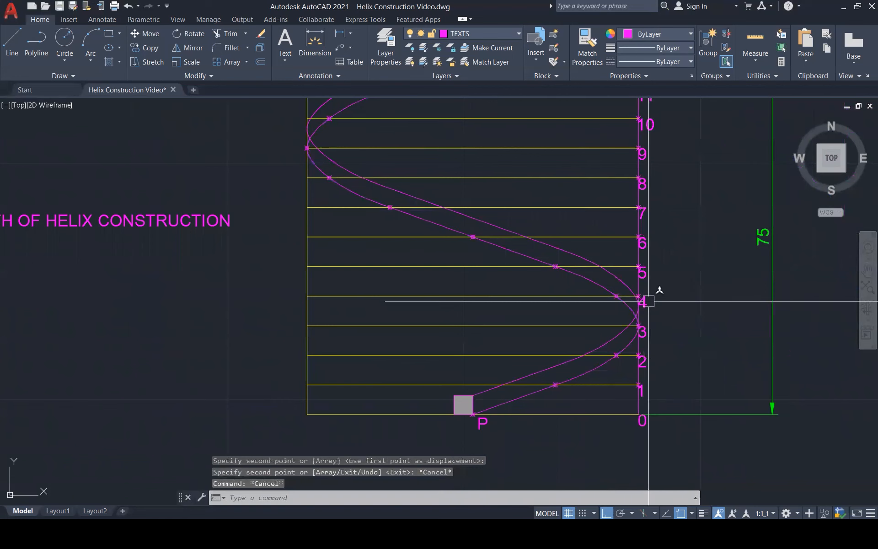
Examine the original and copied helix curves along the elevation, from the square up to the upper P point.
scroll(645, 314, "up", 3)
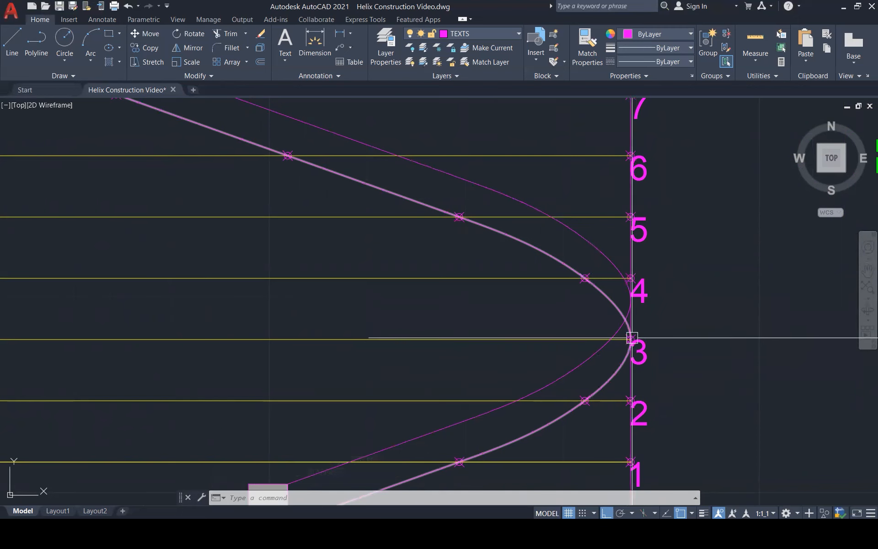
scroll(594, 264, "down", 3)
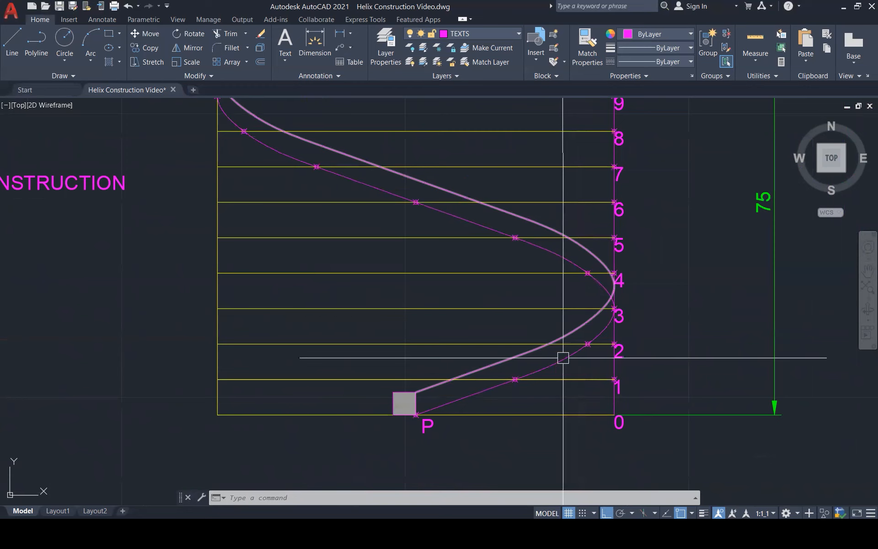
scroll(565, 362, "down", 3)
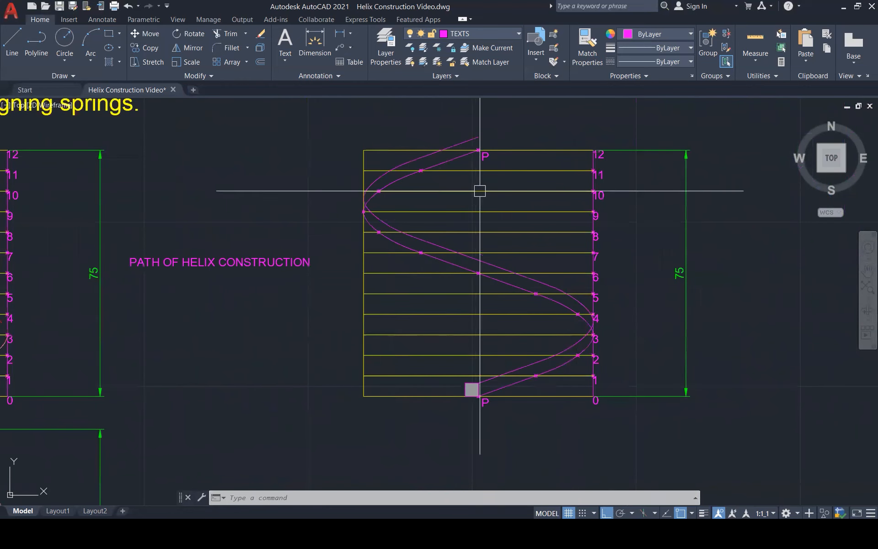
scroll(429, 335, "down", 1)
scroll(478, 166, "down", 1)
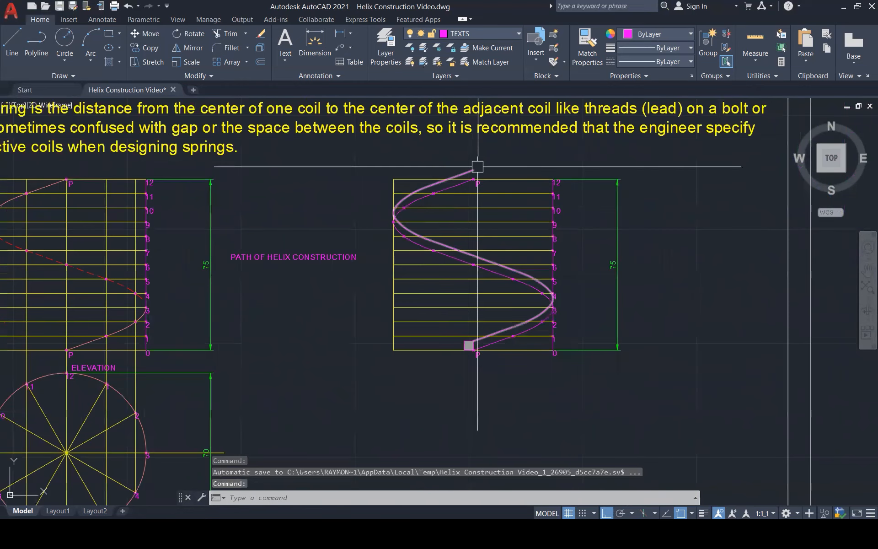
scroll(478, 166, "up", 3)
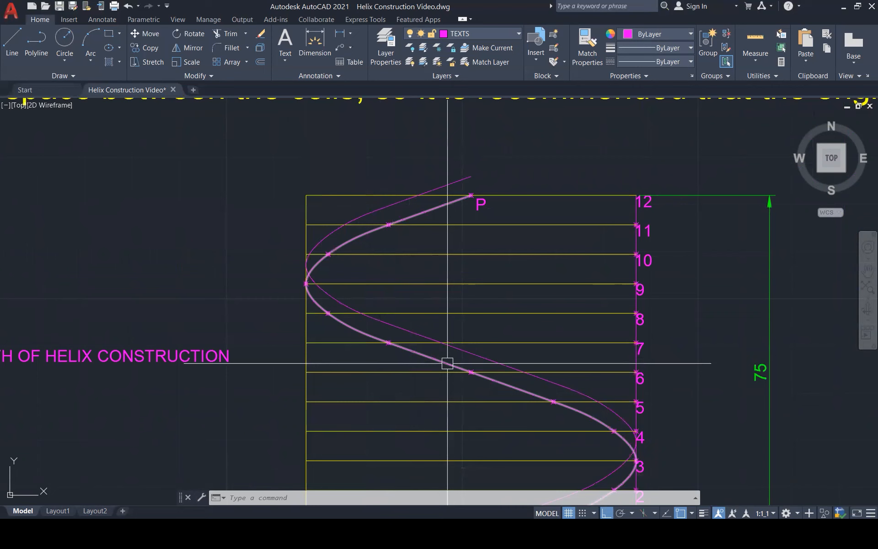
scroll(653, 334, "down", 1)
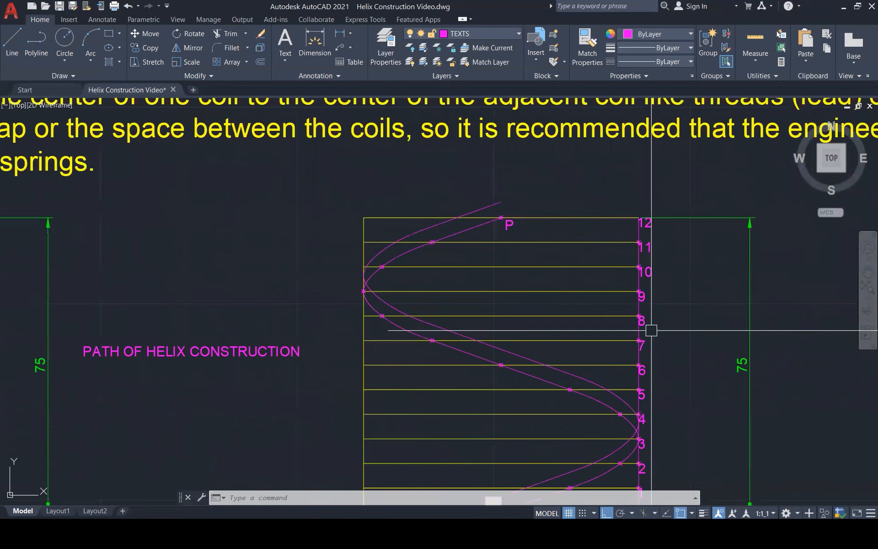
scroll(652, 331, "down", 1)
scroll(544, 437, "up", 1)
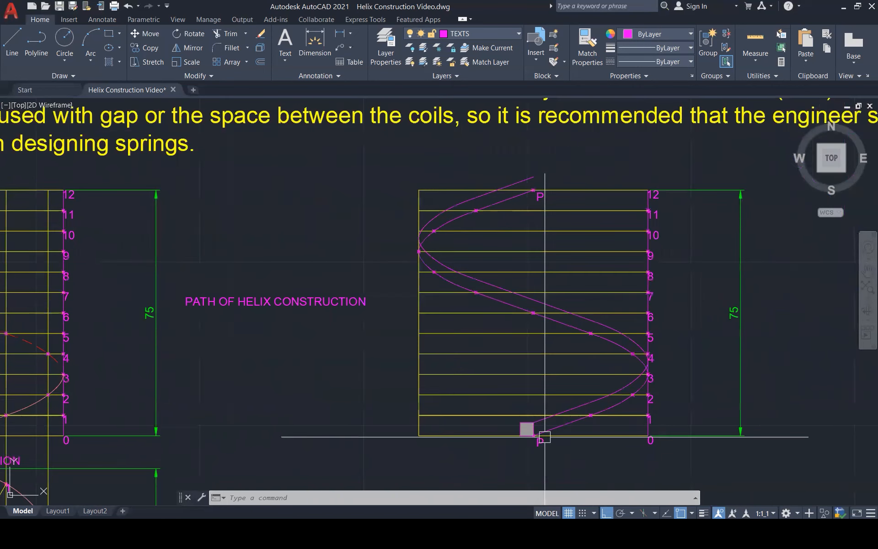
Copy the upper helix curve from the square's upper-right corner to its upper-left corner.
scroll(639, 380, "up", 2)
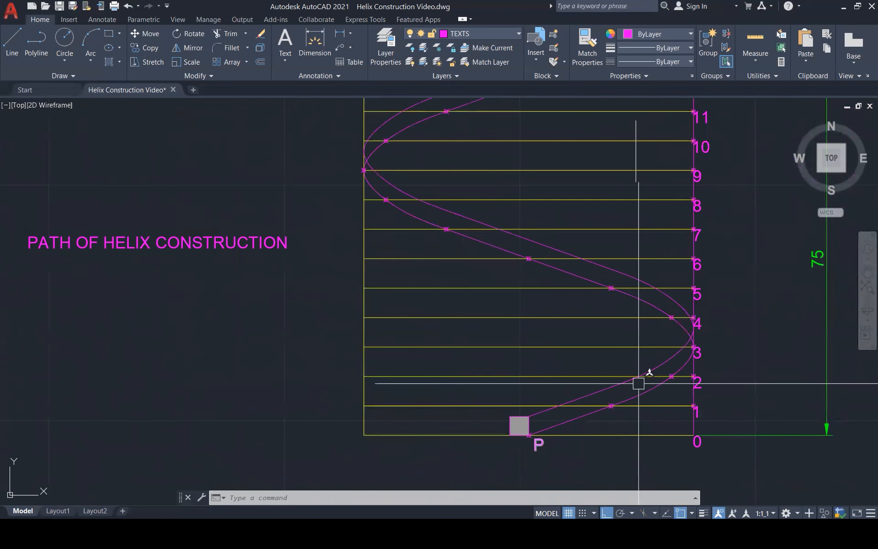
left_click(596, 397)
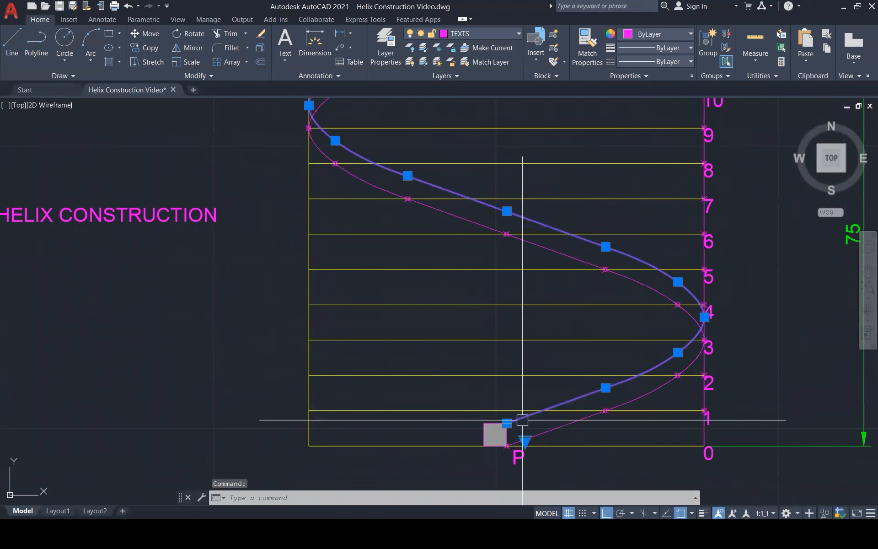
scroll(521, 420, "up", 1)
type("c")
key("Return")
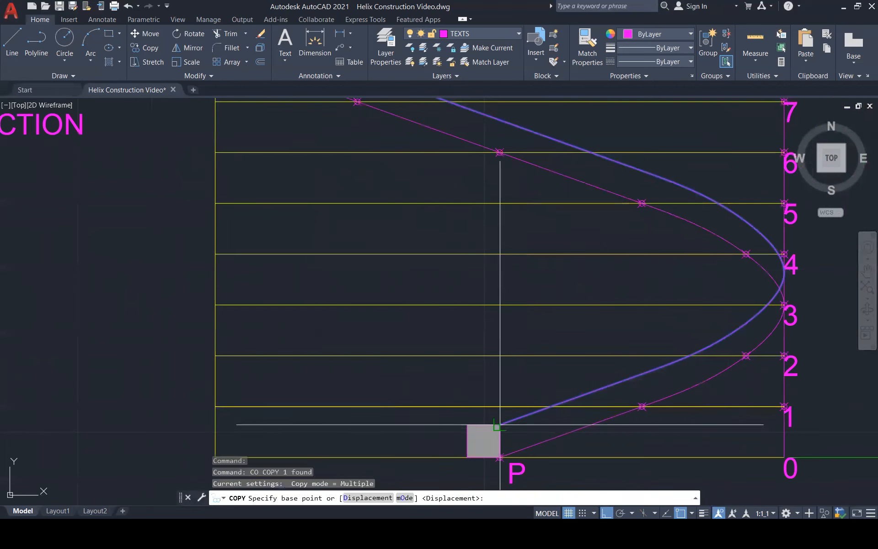
left_click(500, 425)
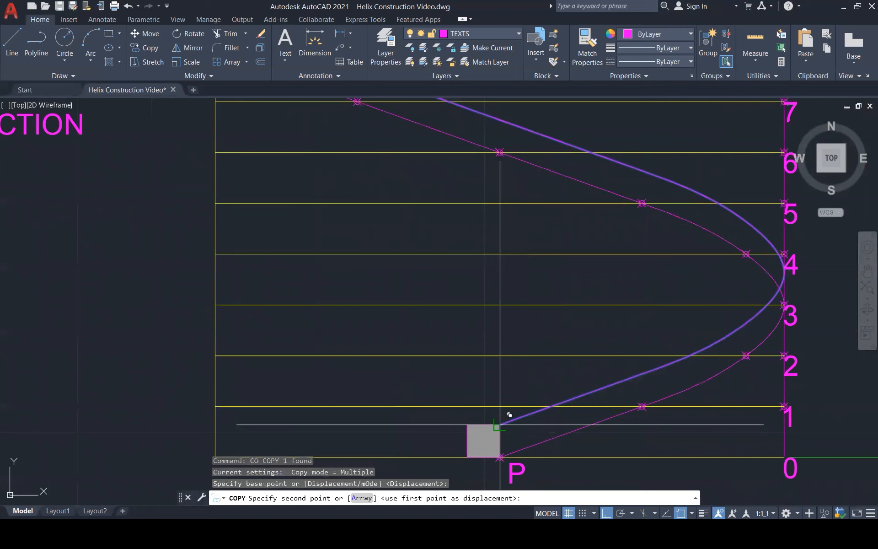
left_click(467, 424)
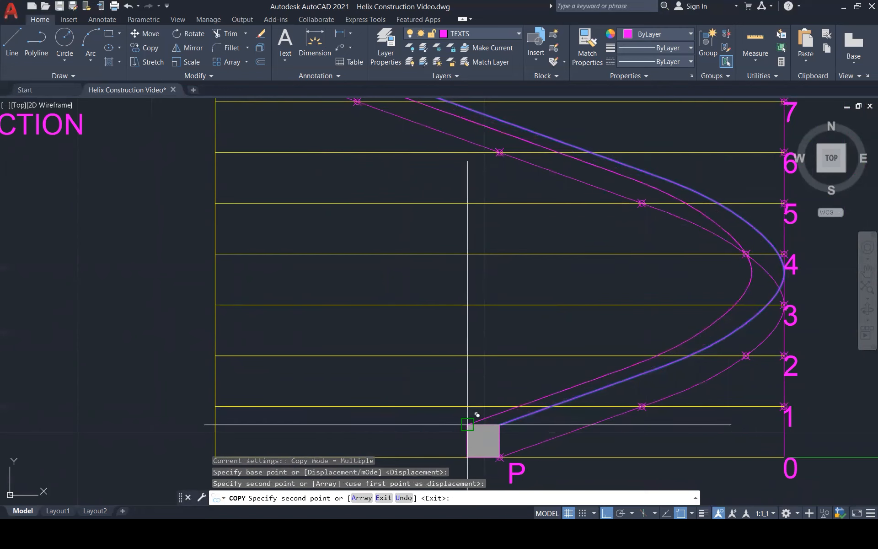
key("Escape")
key("Escape")
key("Escape")
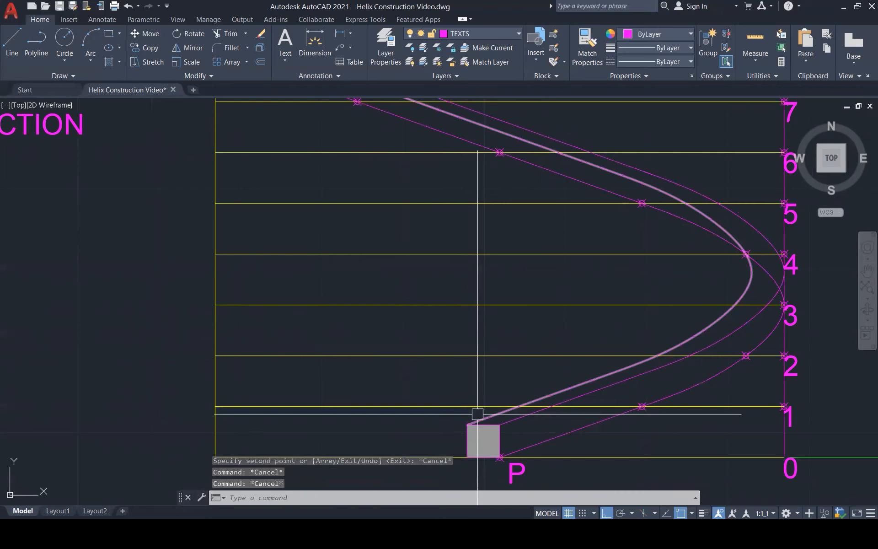
scroll(467, 425, "down", 1)
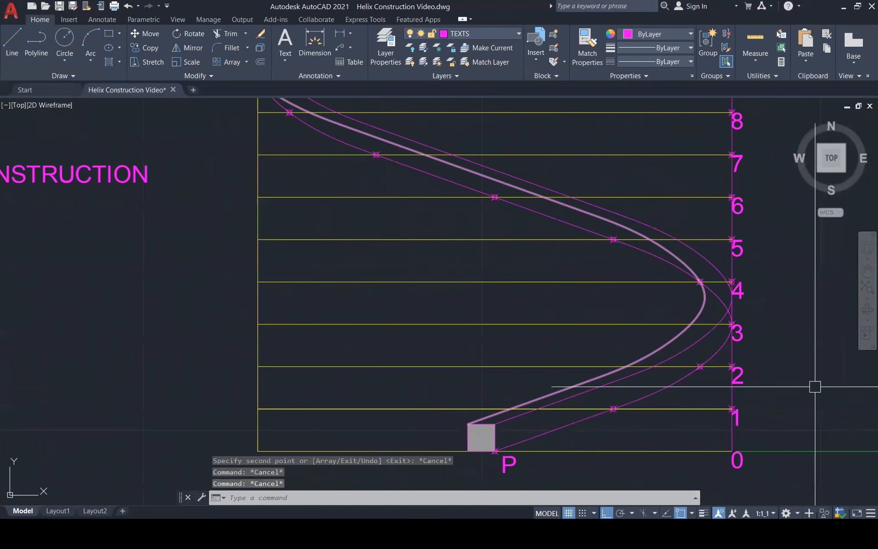
left_click(507, 450)
left_click(508, 419)
left_click(508, 412)
key("Escape")
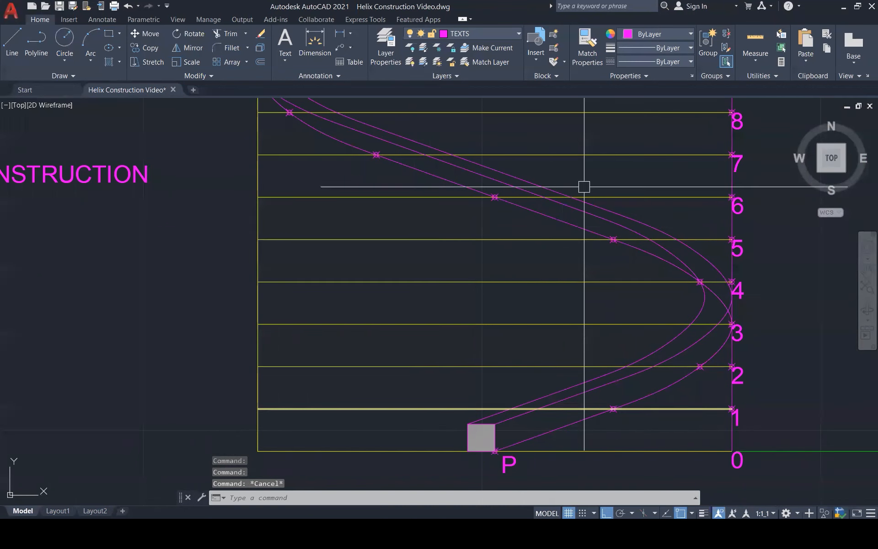
left_click_drag(713, 418, 681, 397)
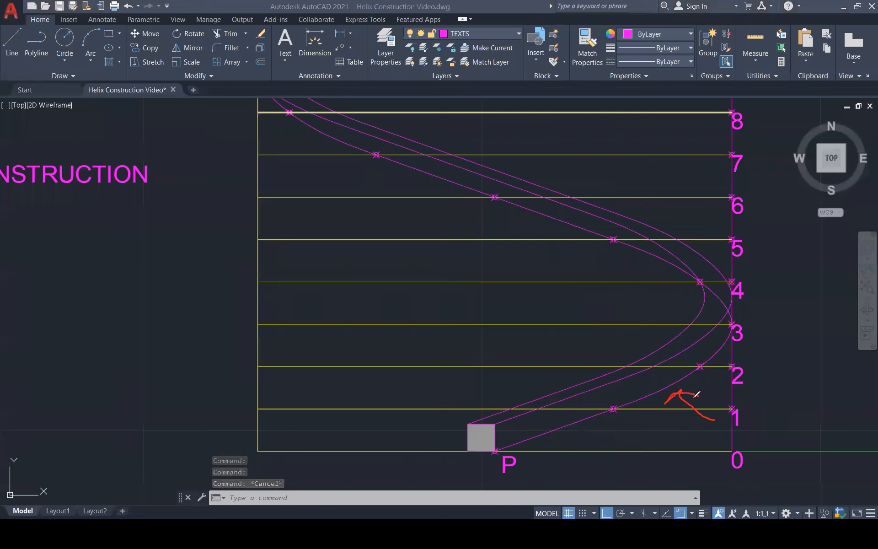
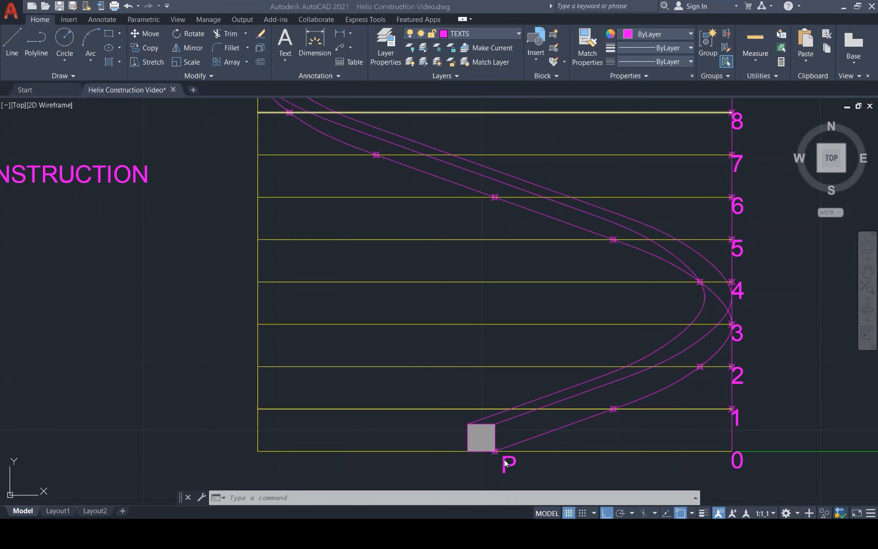
Break the original helix curve at point 3 on the copied elevation.
left_click(728, 304)
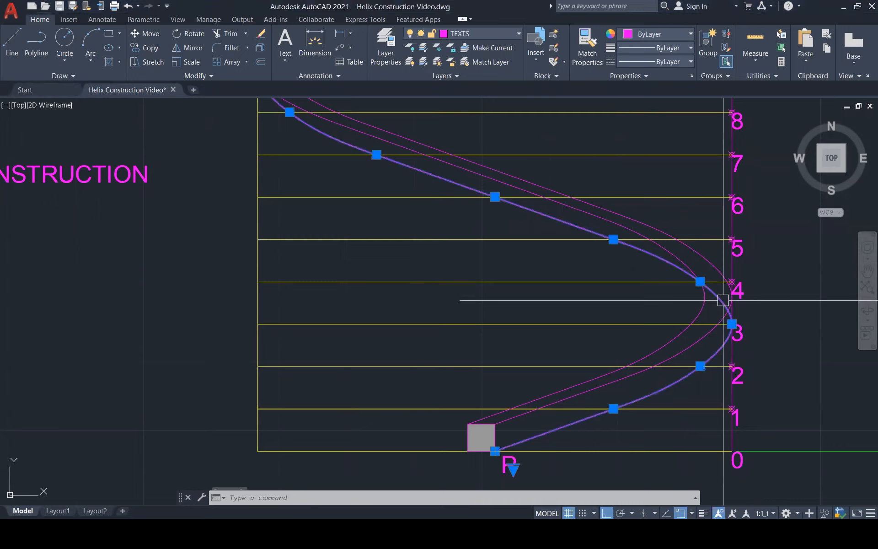
left_click(732, 325)
scroll(722, 302, "up", 2)
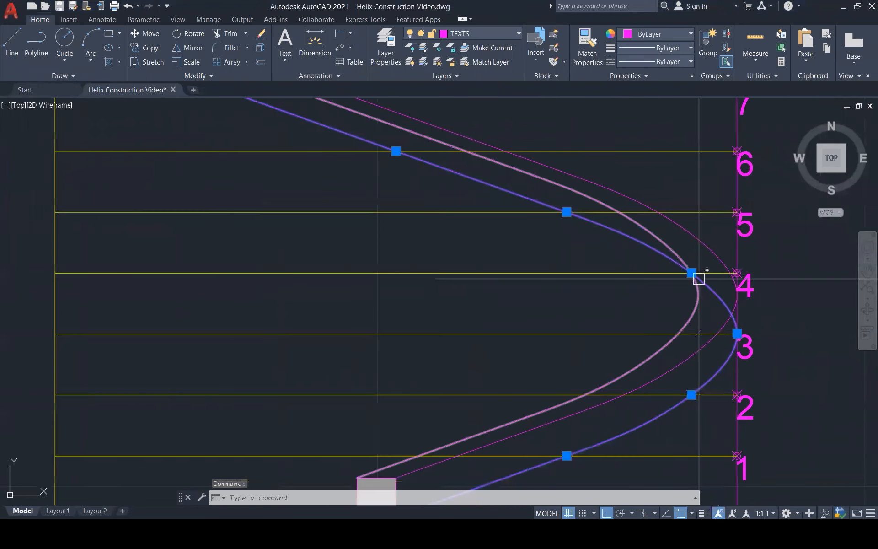
scroll(699, 280, "down", 1)
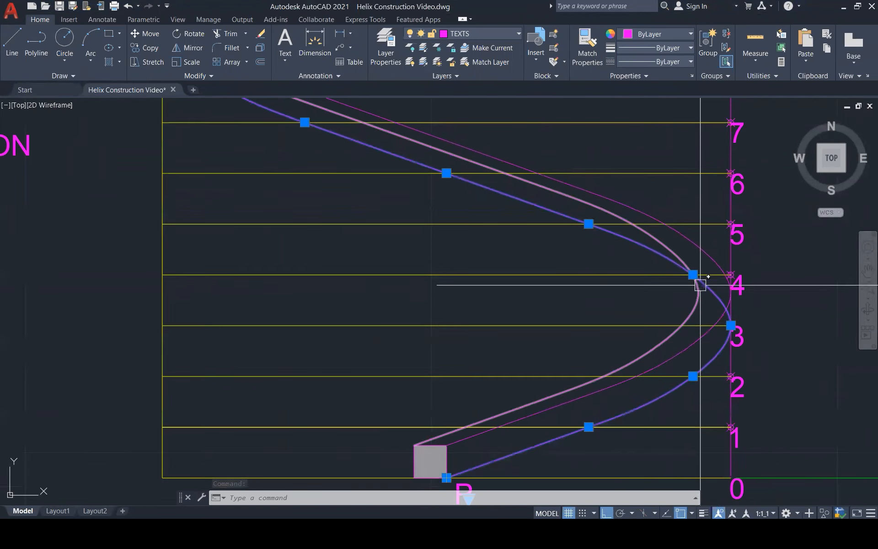
scroll(699, 293, "down", 1)
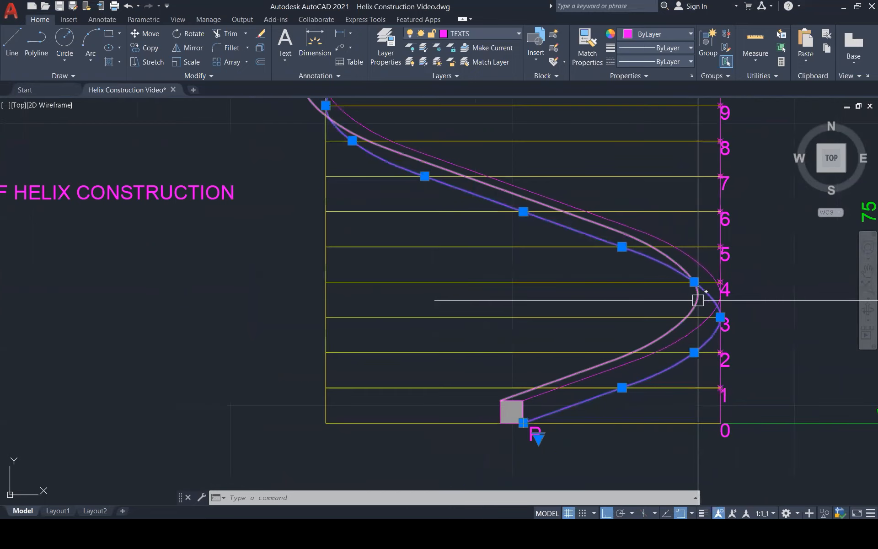
scroll(698, 300, "down", 2)
key("Escape")
scroll(713, 308, "up", 5)
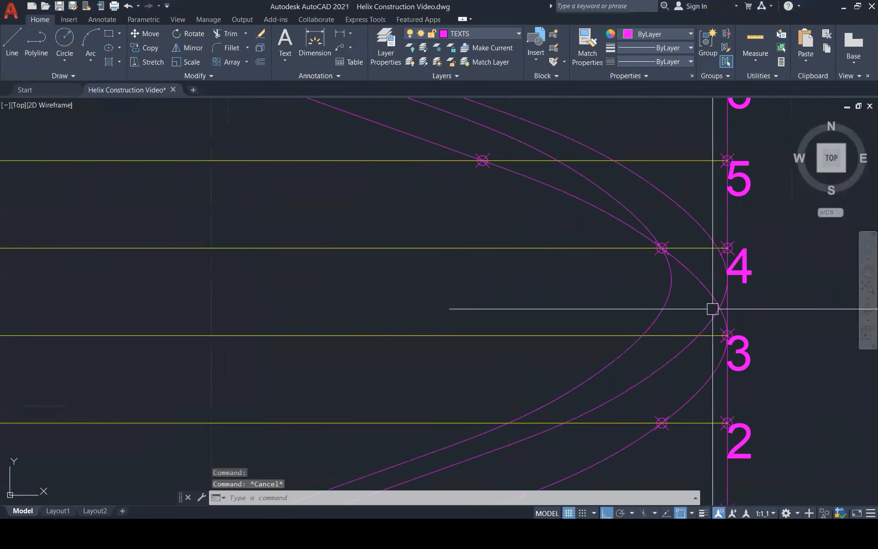
scroll(712, 308, "up", 2)
type("br")
key("Return")
scroll(726, 326, "up", 4)
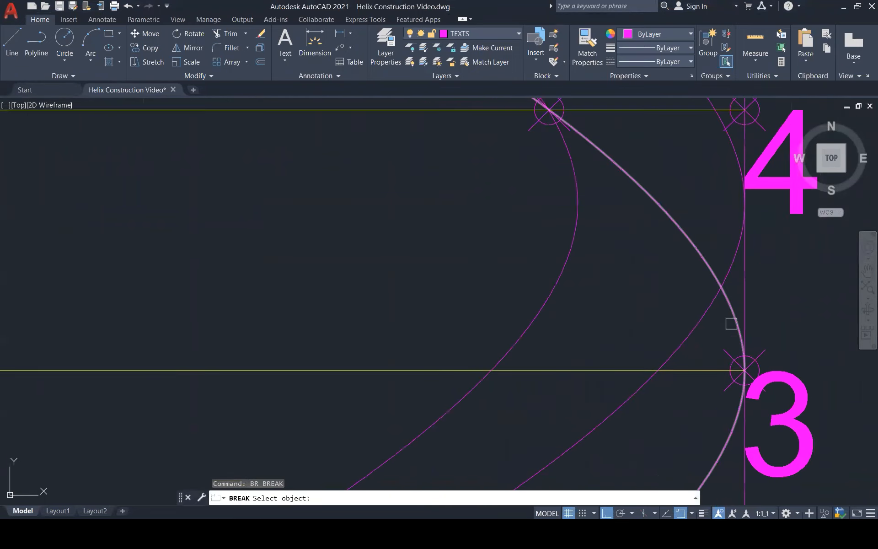
left_click(737, 346)
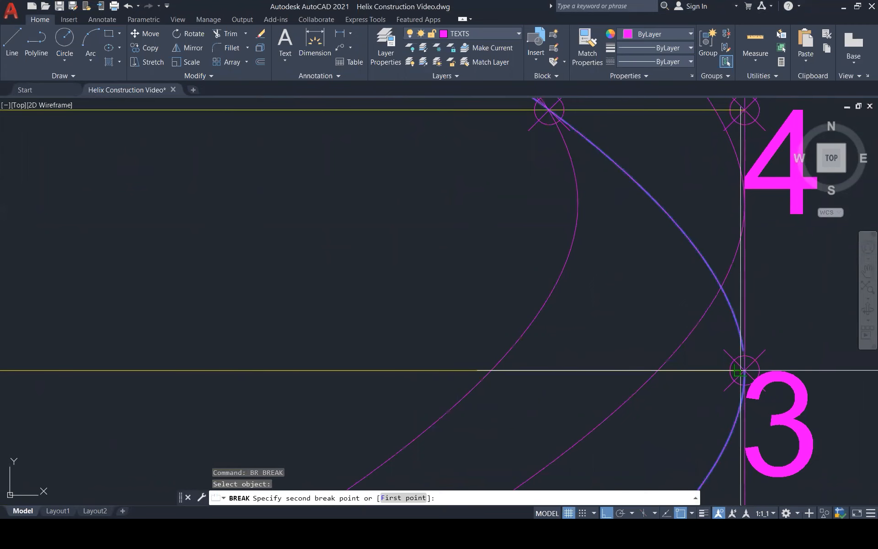
key("Escape")
scroll(710, 366, "down", 6)
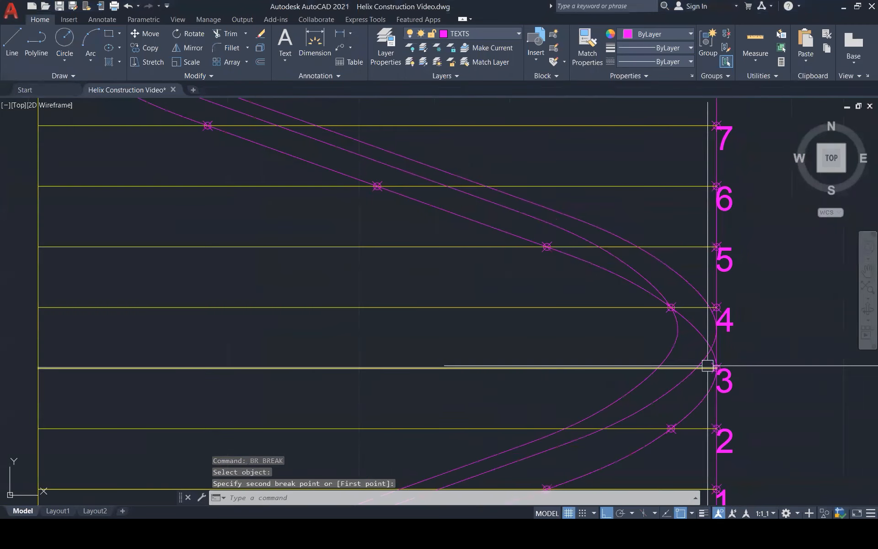
scroll(709, 362, "down", 3)
key("Return")
left_click(705, 353)
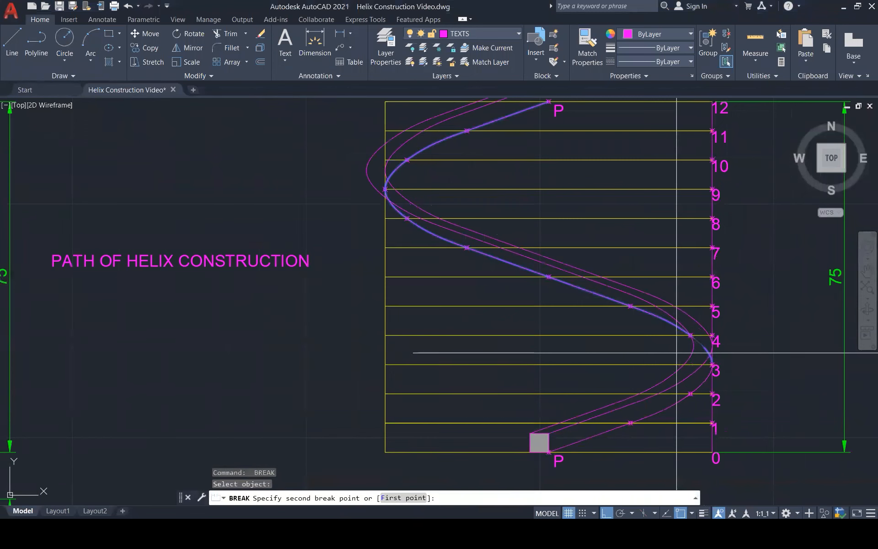
key("Escape")
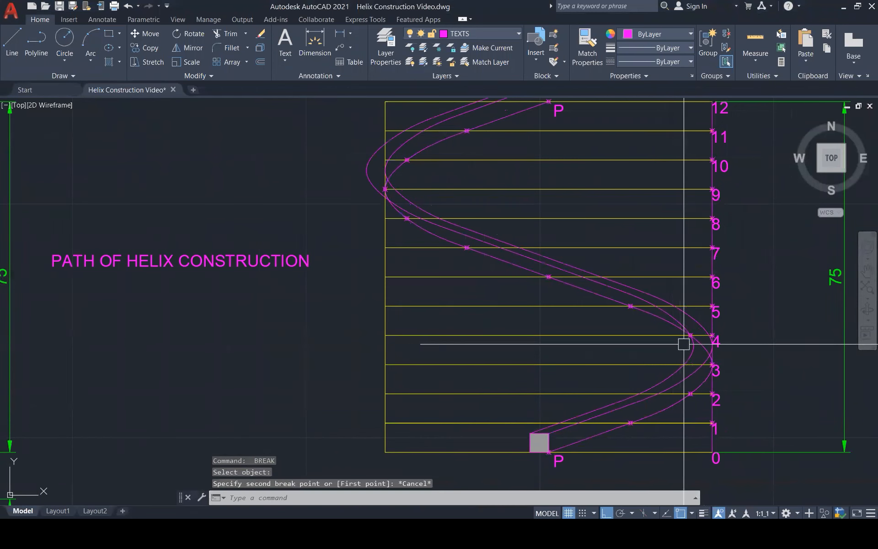
Break the original helix curve between point 9 and a spot just below it, separating the section between points 3 and 9.
left_click(664, 324)
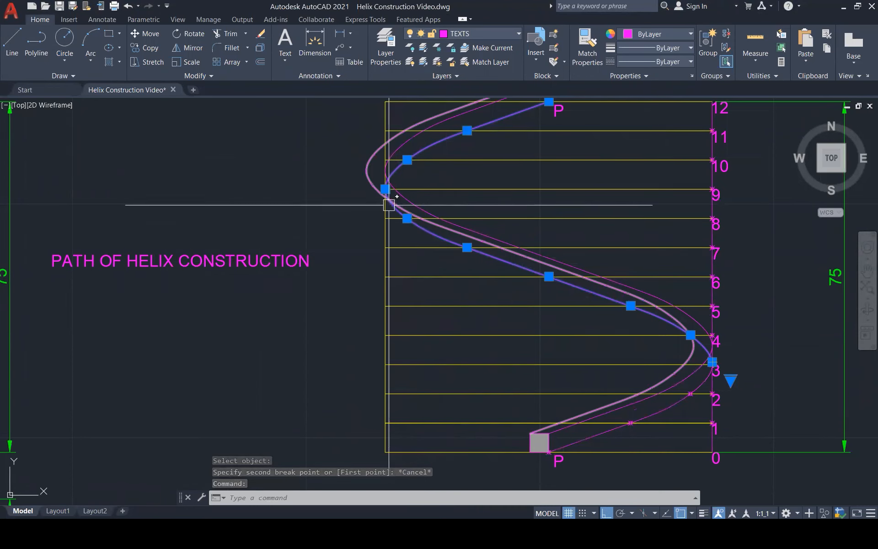
scroll(383, 203, "up", 5)
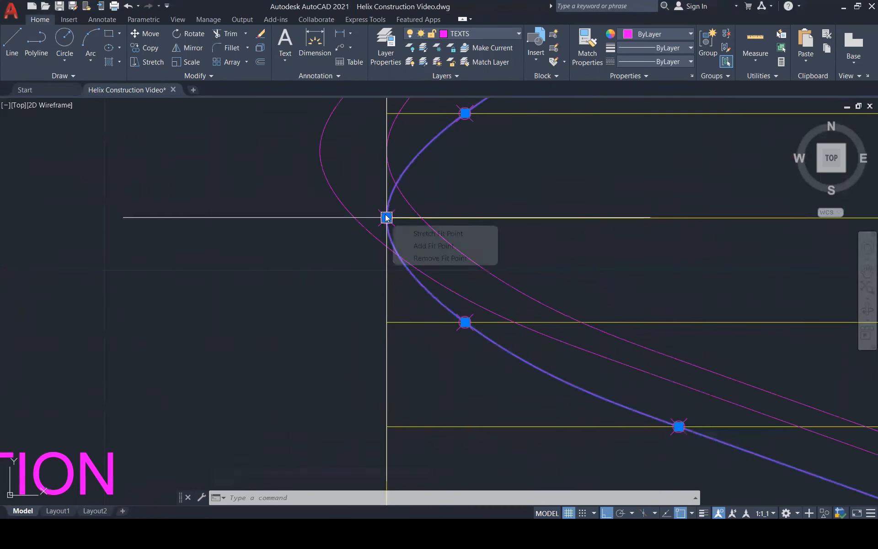
key("Escape")
type("B")
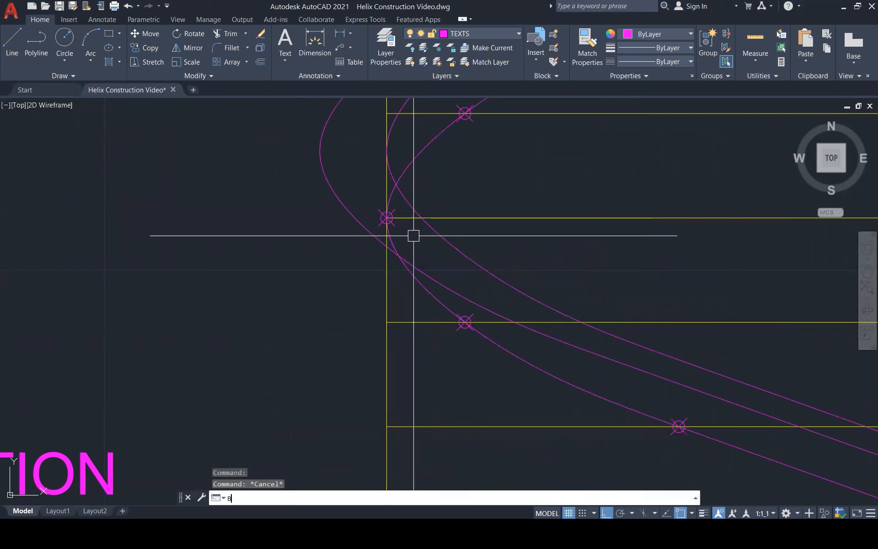
left_click(392, 239)
scroll(389, 237, "up", 4)
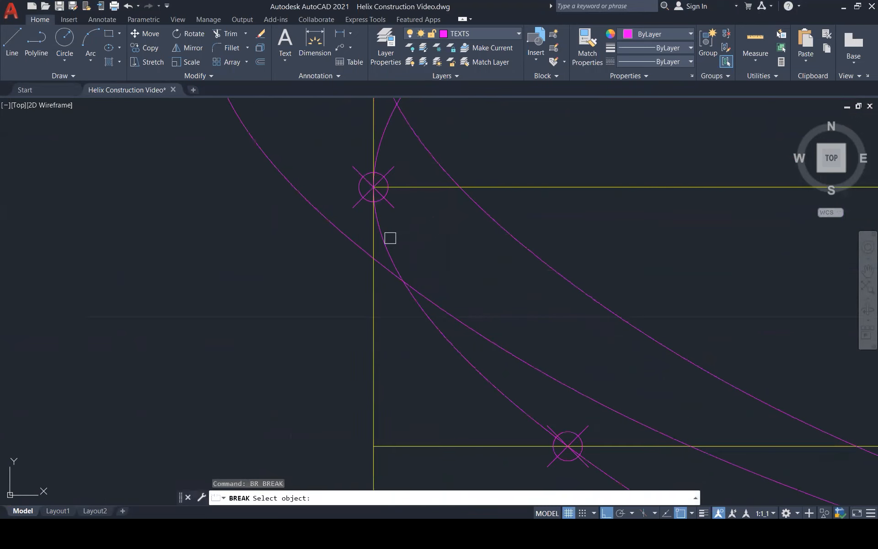
key("Escape")
key("Escape")
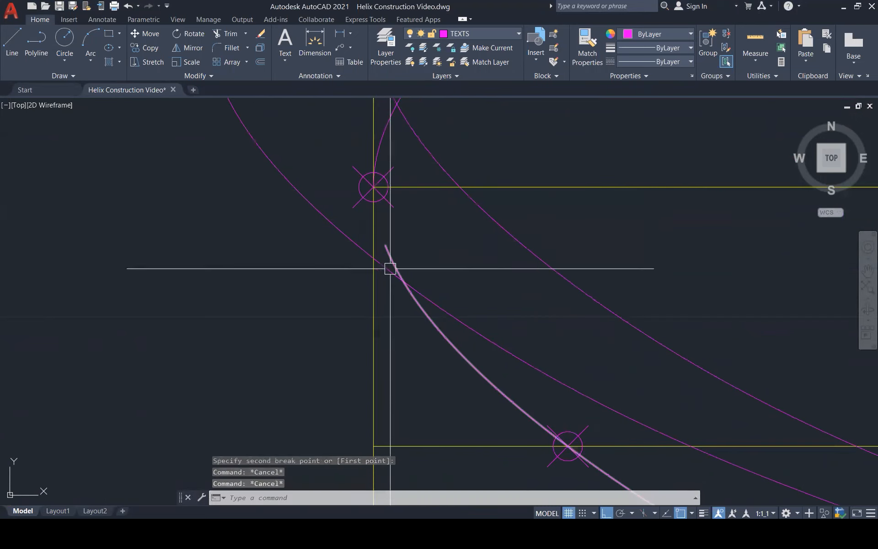
left_click(396, 290)
scroll(407, 298, "down", 5)
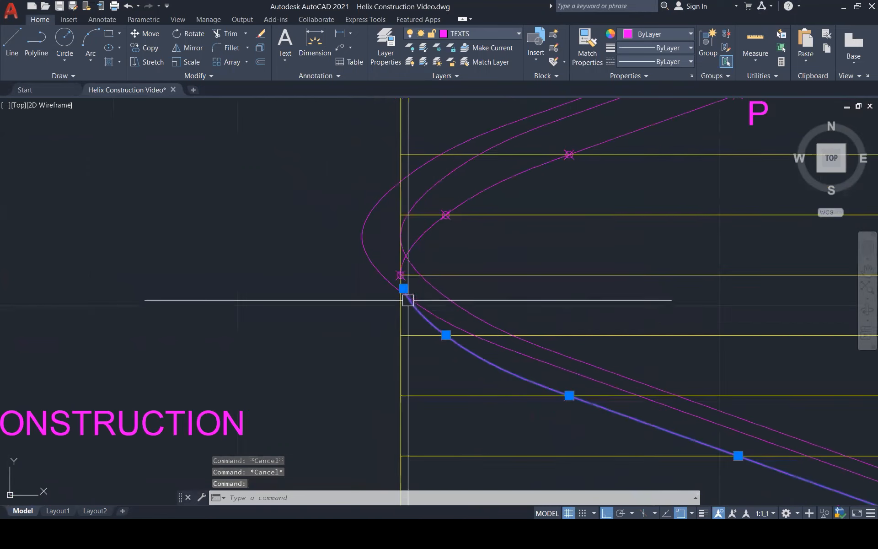
scroll(407, 296, "down", 1)
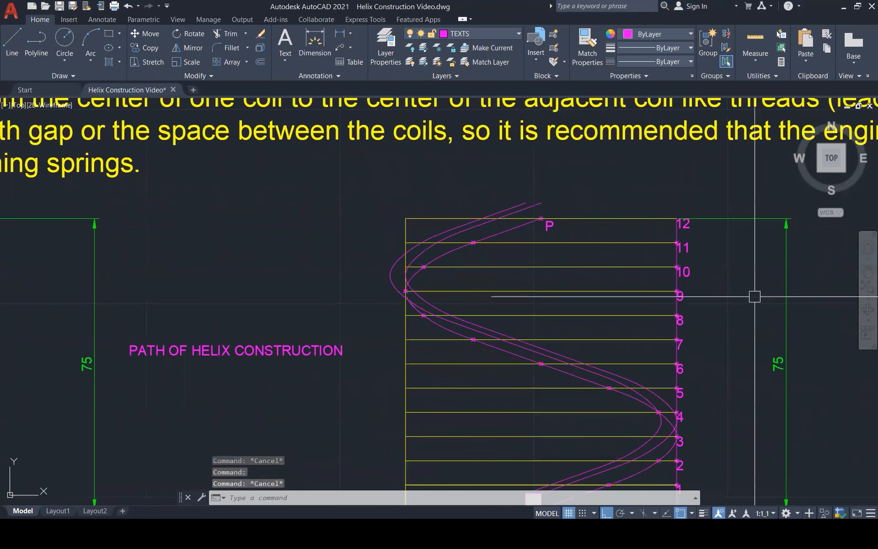
key("Escape")
Match the properties of the first elevation's dashed red hidden curve onto the original helix section between points 3 and 9.
type("M")
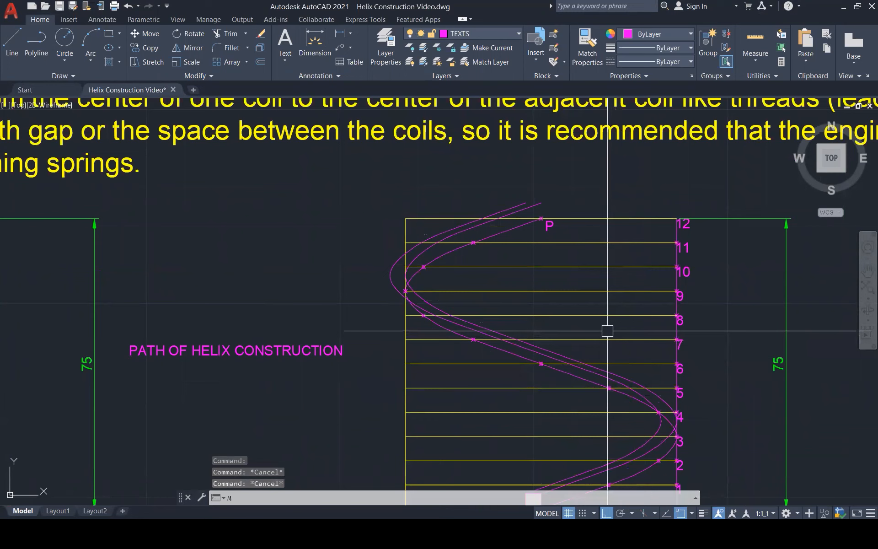
type("A")
key("Return")
scroll(658, 309, "down", 2)
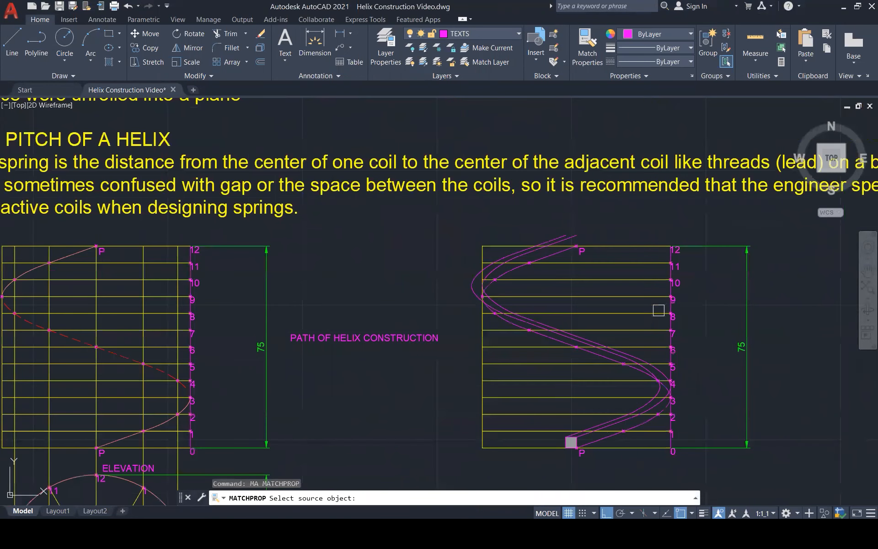
scroll(659, 310, "down", 3)
scroll(338, 333, "up", 4)
left_click(336, 334)
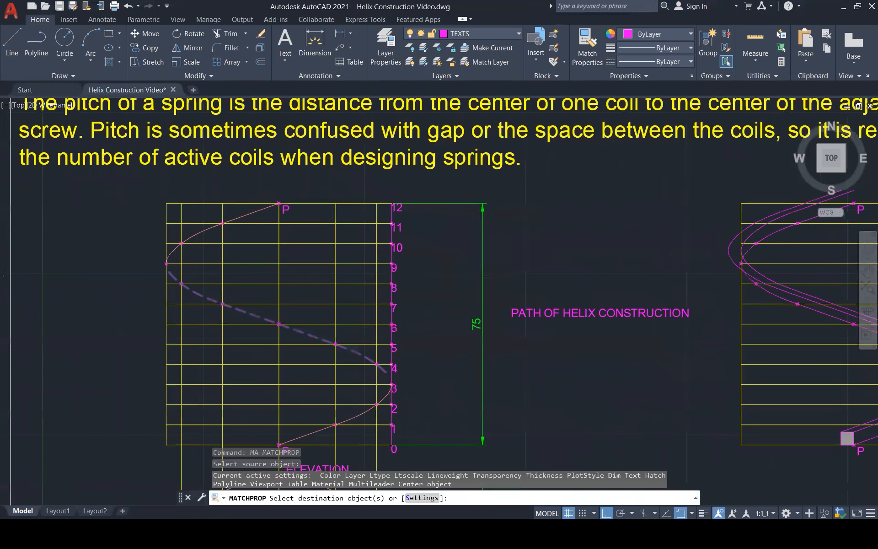
scroll(730, 343, "up", 4)
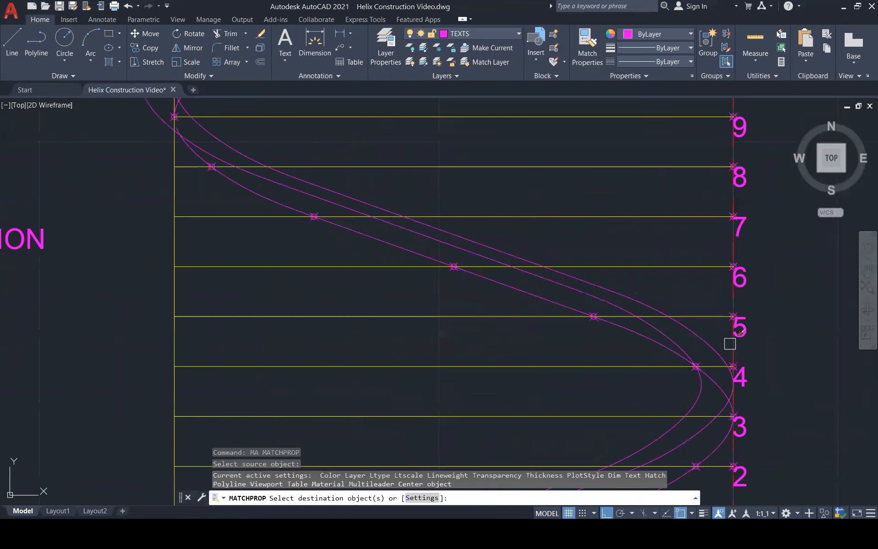
left_click(713, 387)
key("Escape")
key("Escape")
key("Escape")
scroll(714, 339, "down", 3)
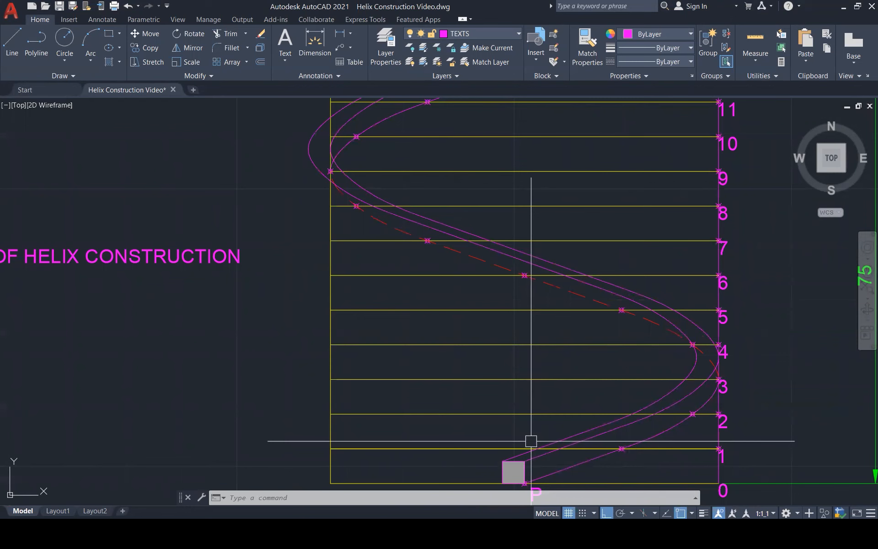
Copy the helix curve from the square's upper-left corner to its lower-left corner.
scroll(531, 441, "down", 3)
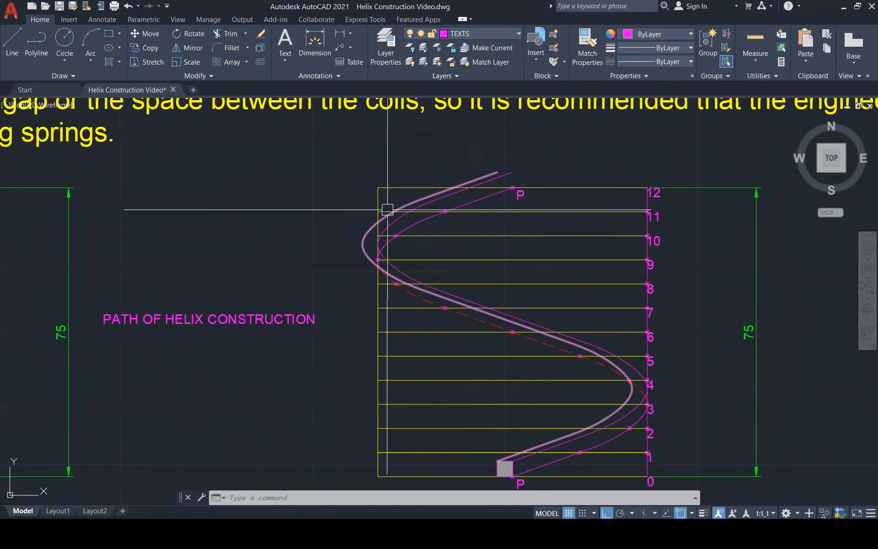
scroll(386, 210, "up", 2)
scroll(385, 210, "up", 2)
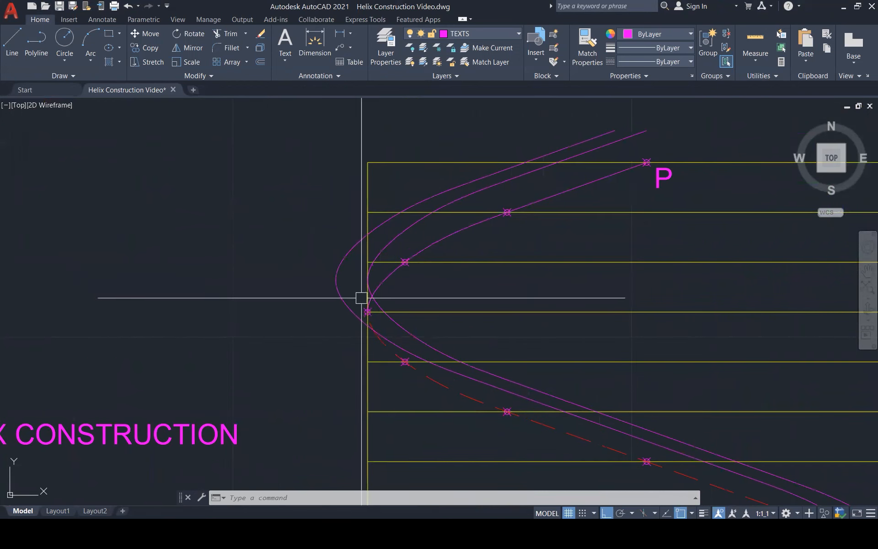
scroll(364, 312, "down", 1)
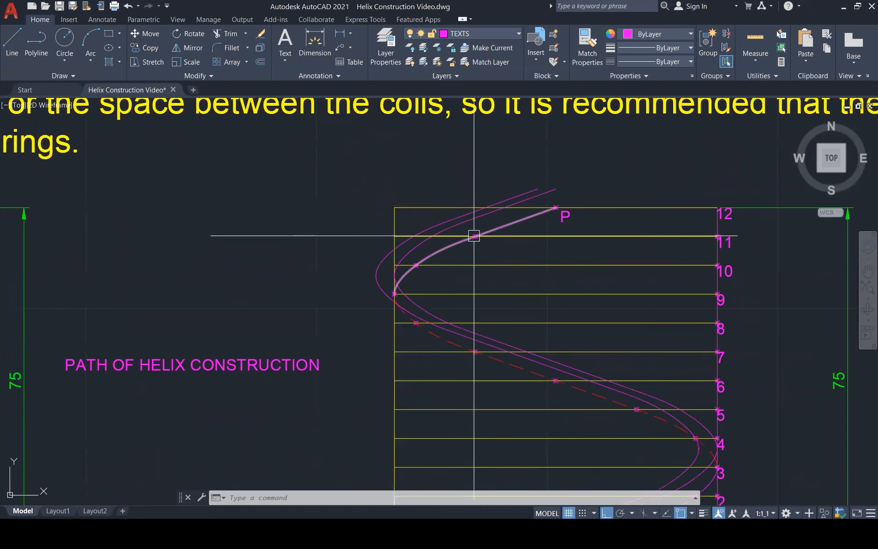
scroll(474, 236, "down", 2)
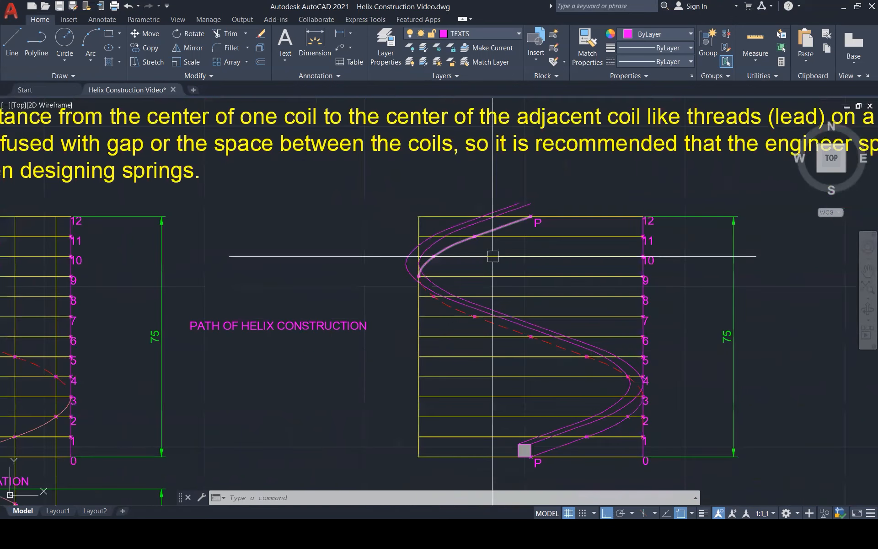
scroll(551, 462, "up", 2)
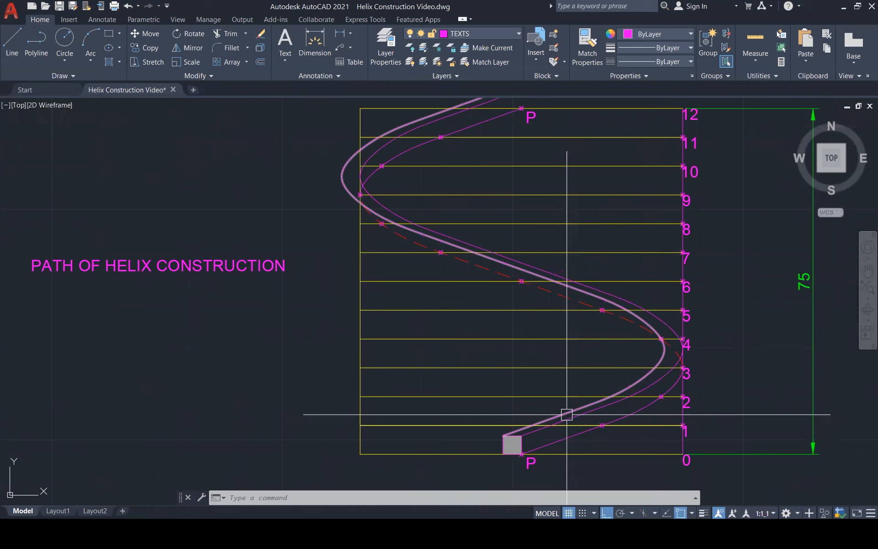
left_click(567, 413)
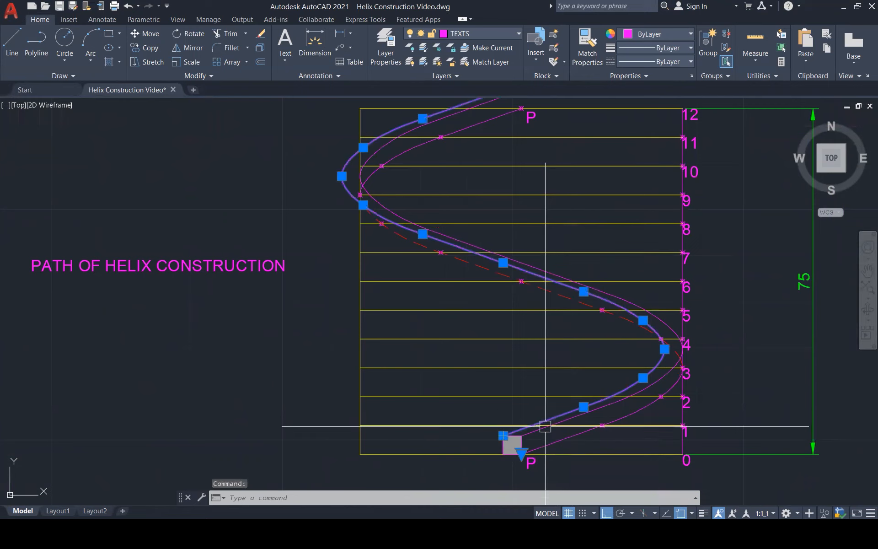
scroll(512, 434, "up", 5)
type("co")
key("Return")
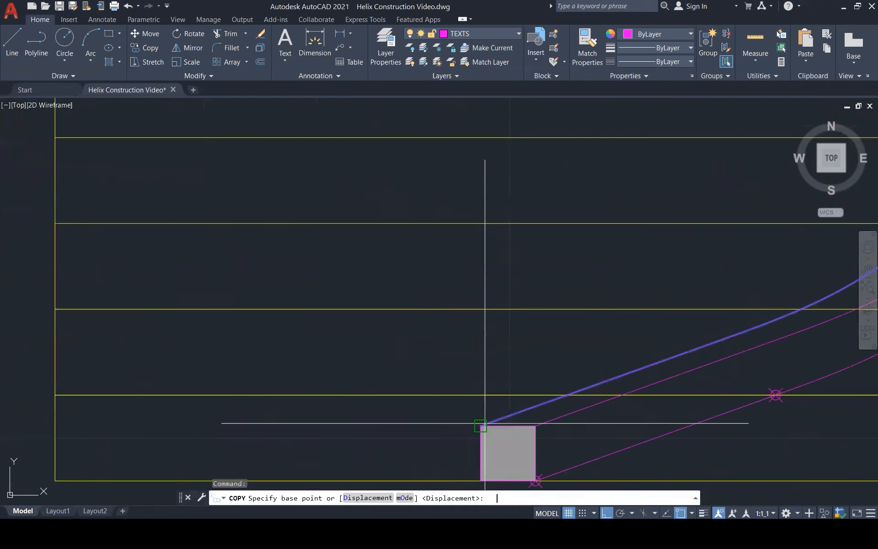
left_click(481, 426)
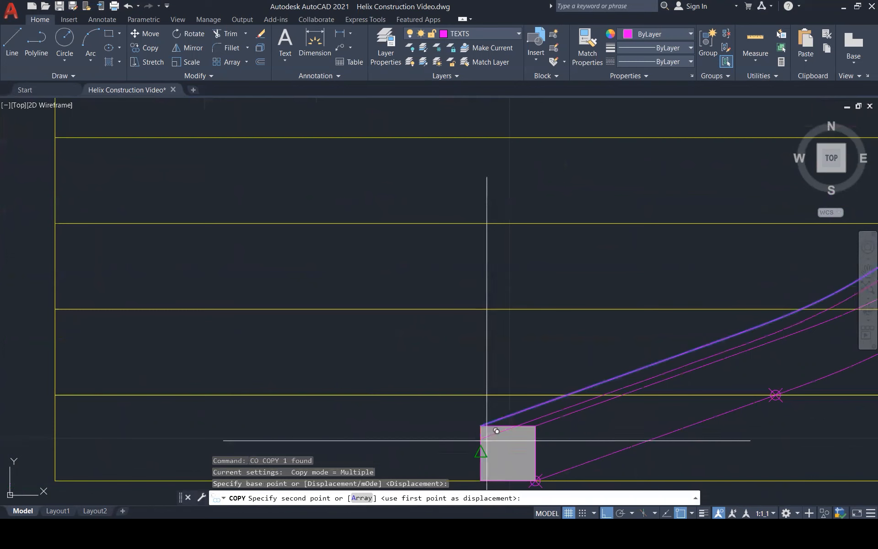
left_click(481, 481)
key("Escape")
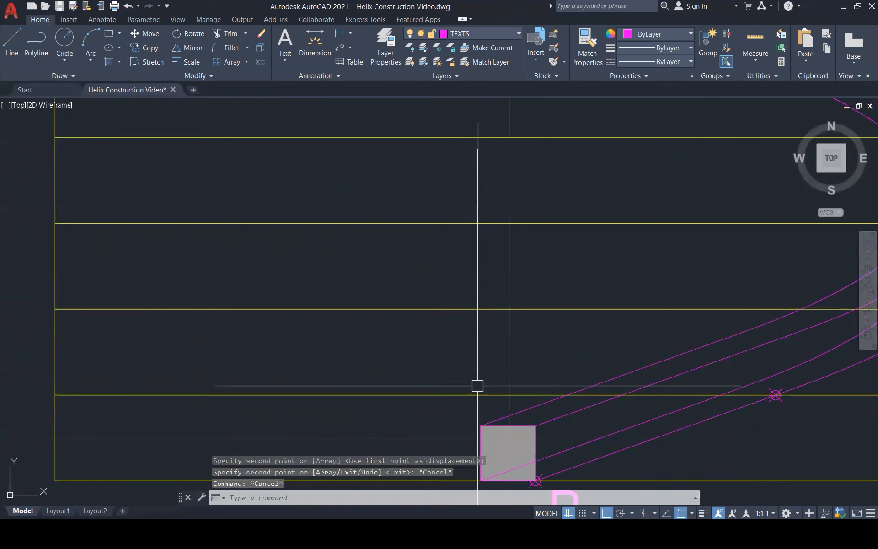
Break the helix curve starting at the square's lower-left corner just above level 3, near its outermost bend.
scroll(473, 392, "down", 3)
left_click(555, 409)
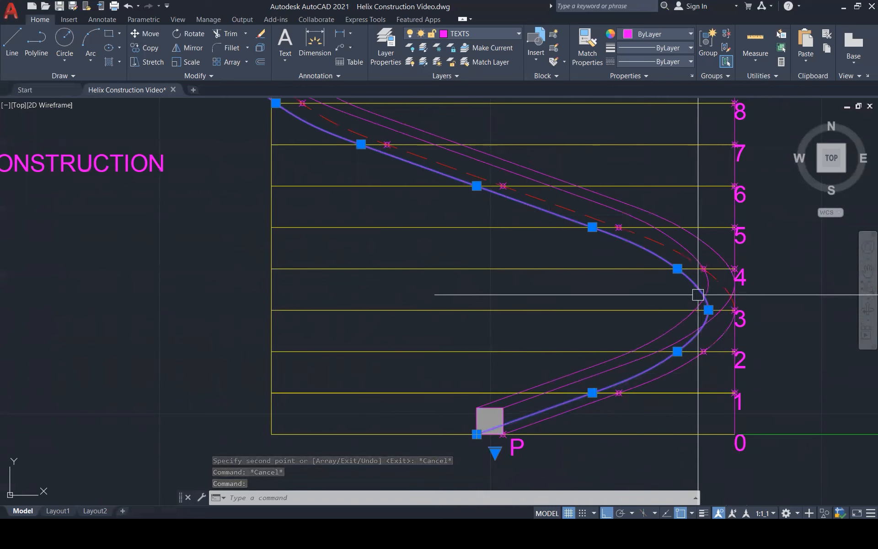
key("Escape")
type("br")
key("Return")
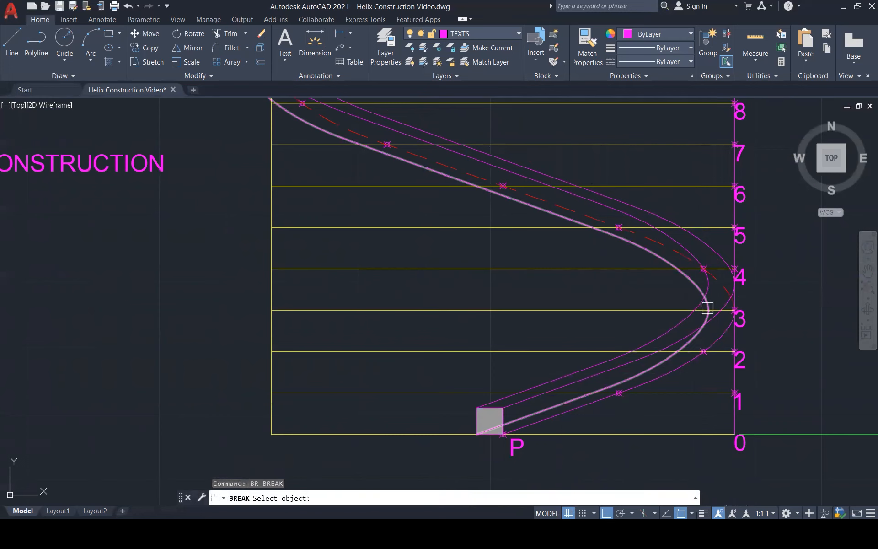
scroll(701, 302, "up", 5)
left_click(701, 281)
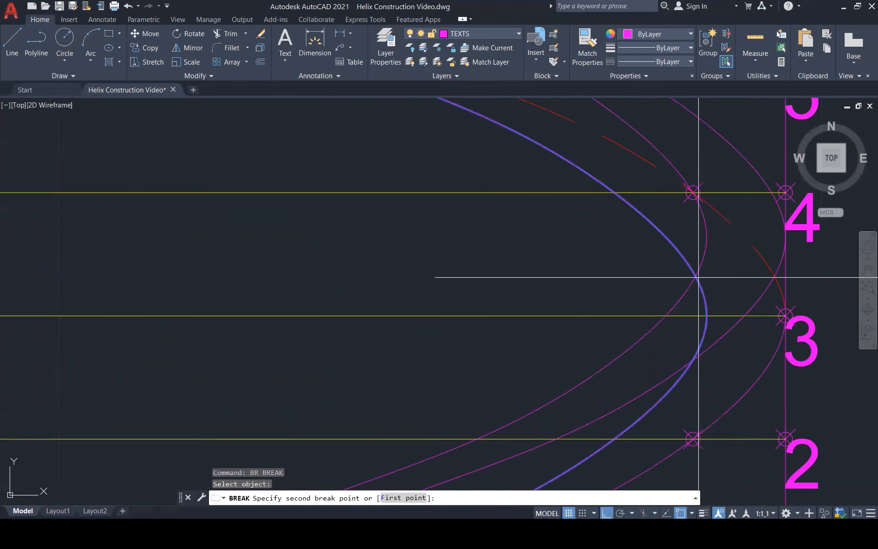
key("Escape")
scroll(704, 278, "down", 3)
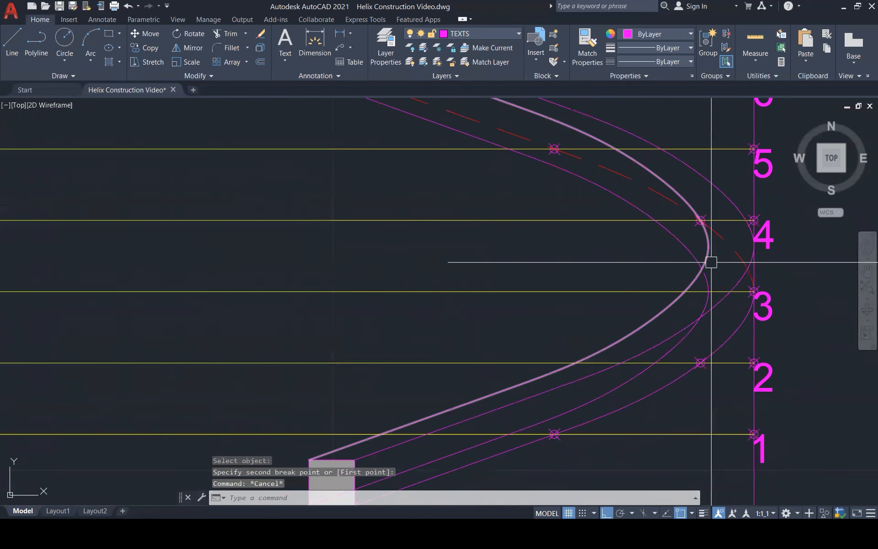
Match the dashed red hidden curve's properties onto the section running from the starting square's lower-left corner to the break just above level 3.
key("Escape")
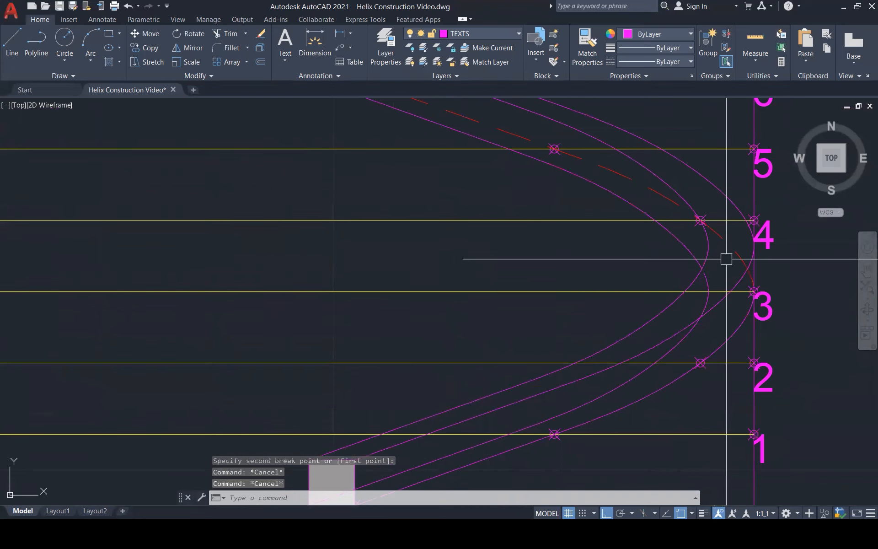
type("ma")
key("Return")
left_click(731, 252)
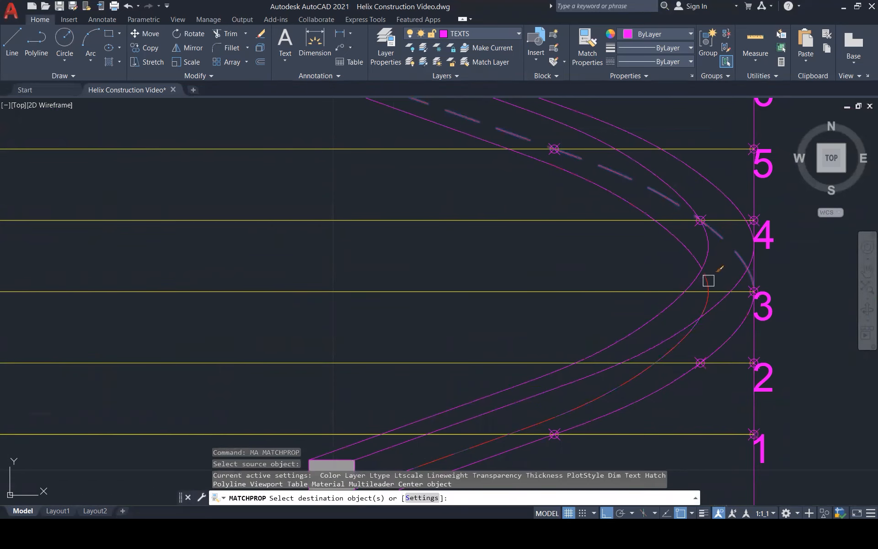
key("Escape")
key("Escape")
scroll(717, 276, "down", 3)
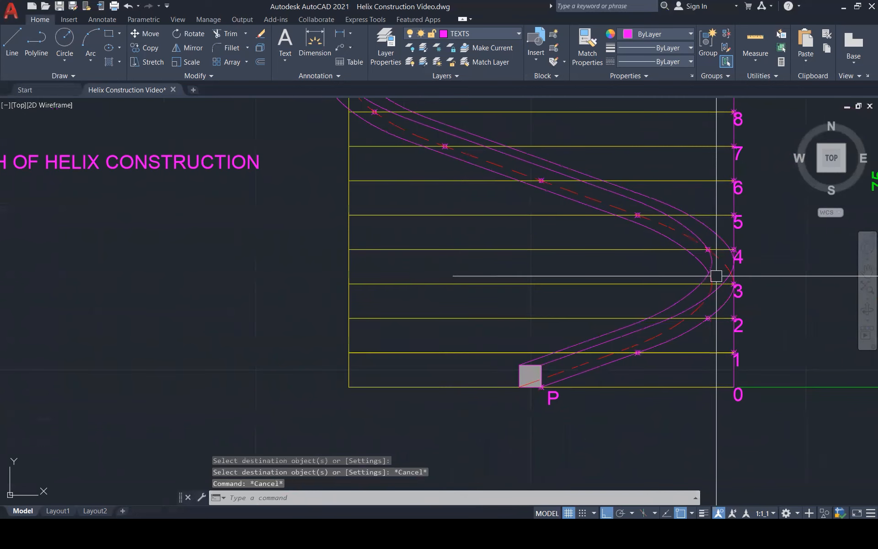
Examine how the remaining curve from the square's lower-left corner runs from the level 3 bend to the outer bend near level 9.
scroll(694, 251, "up", 1)
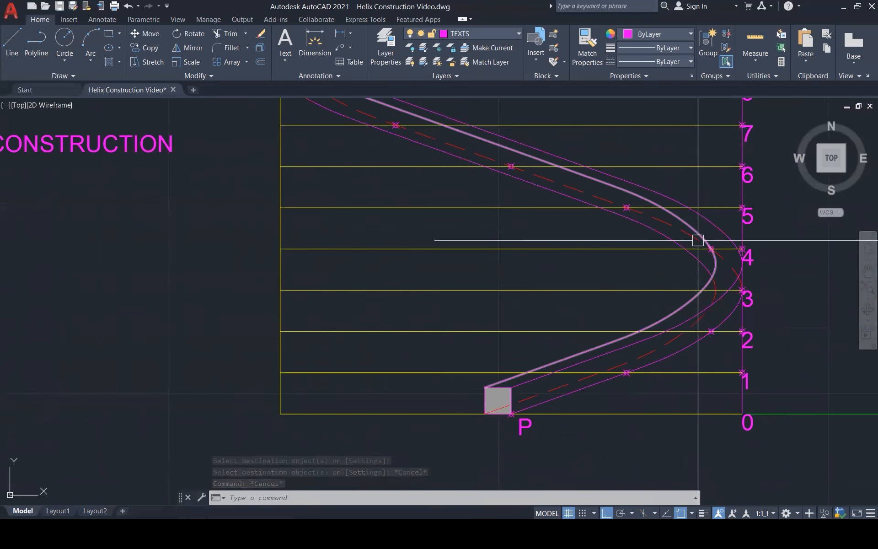
scroll(684, 292, "down", 3)
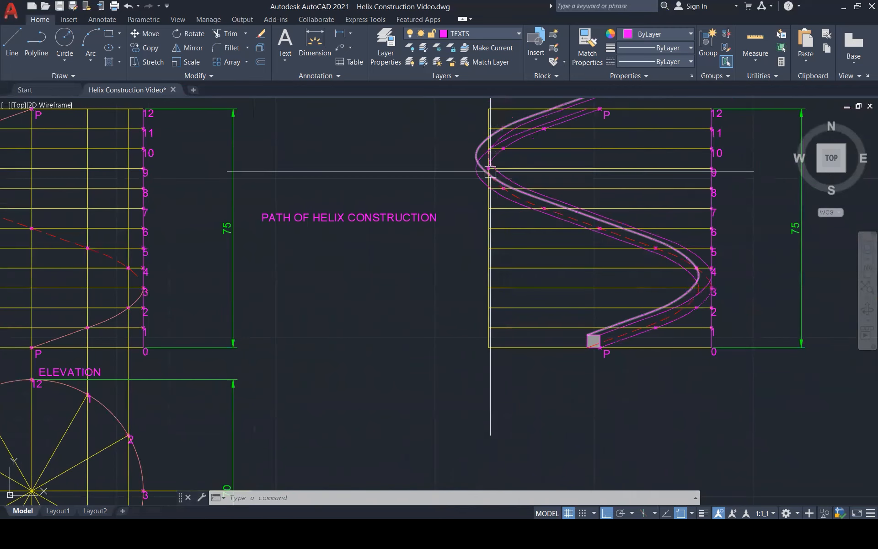
scroll(490, 172, "up", 5)
scroll(457, 314, "down", 3)
scroll(472, 215, "up", 4)
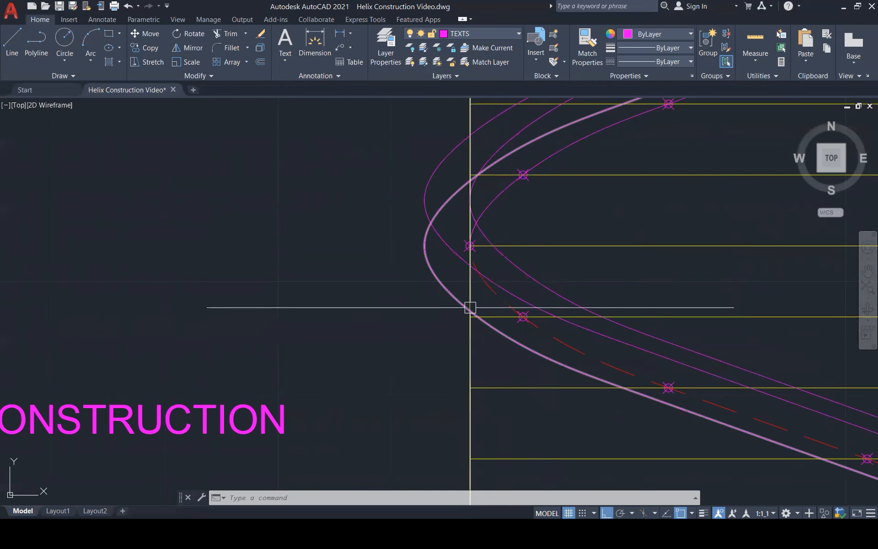
scroll(461, 308, "down", 2)
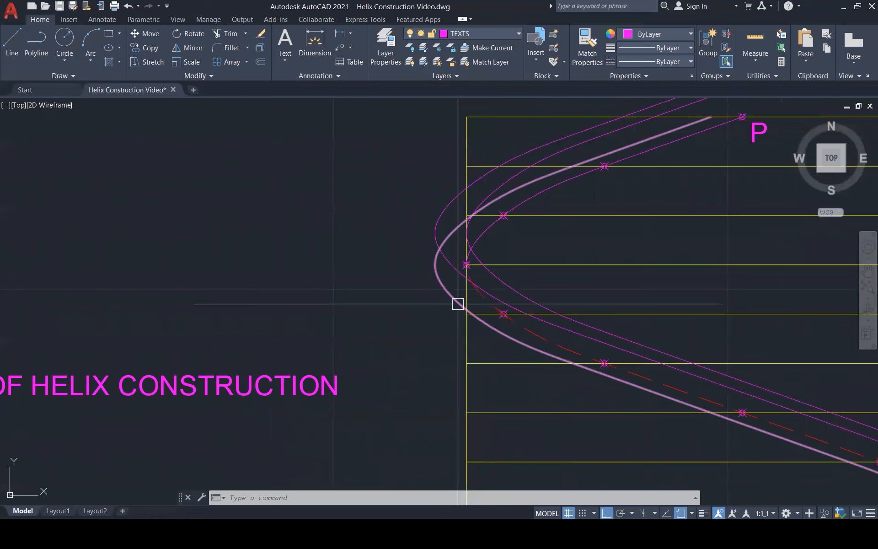
scroll(458, 304, "down", 3)
left_click(452, 294)
scroll(453, 292, "up", 3)
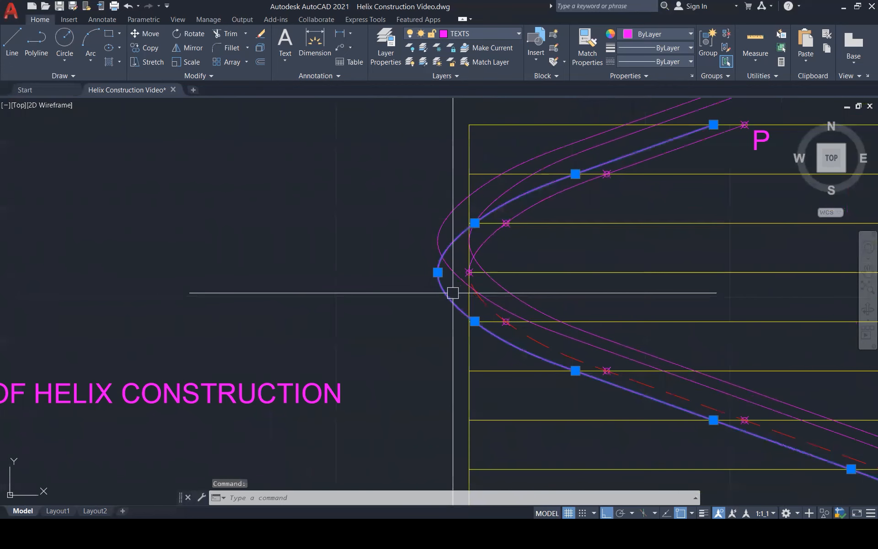
key("Escape")
key("Escape")
key("Escape")
Break the lower-left-corner helix curve where it crosses the elevation's left edge, just above level 8.
scroll(457, 302, "up", 2)
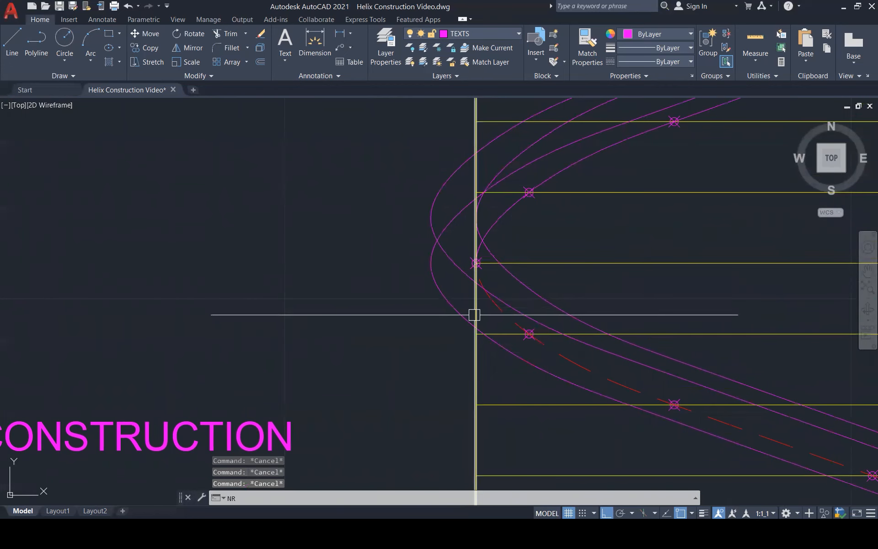
type("br")
key("Return")
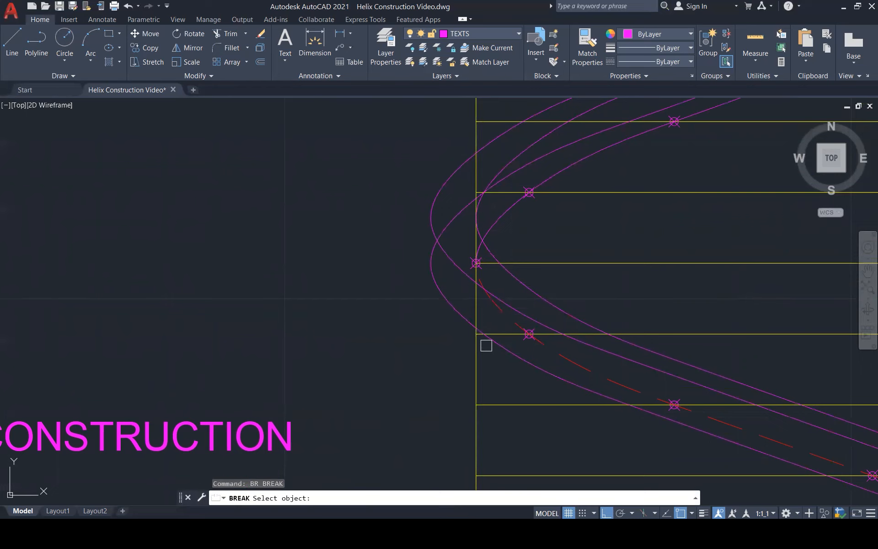
left_click(484, 335)
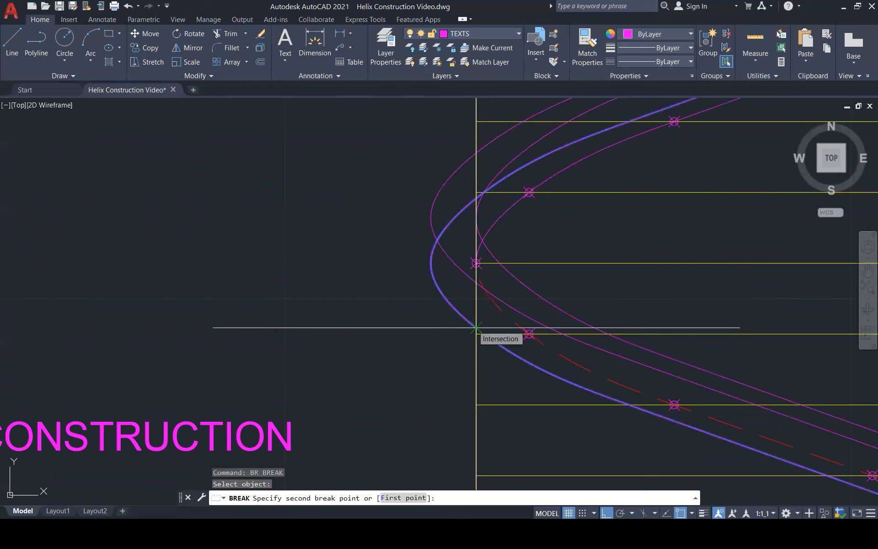
left_click(476, 328)
key("Return")
scroll(477, 328, "up", 4)
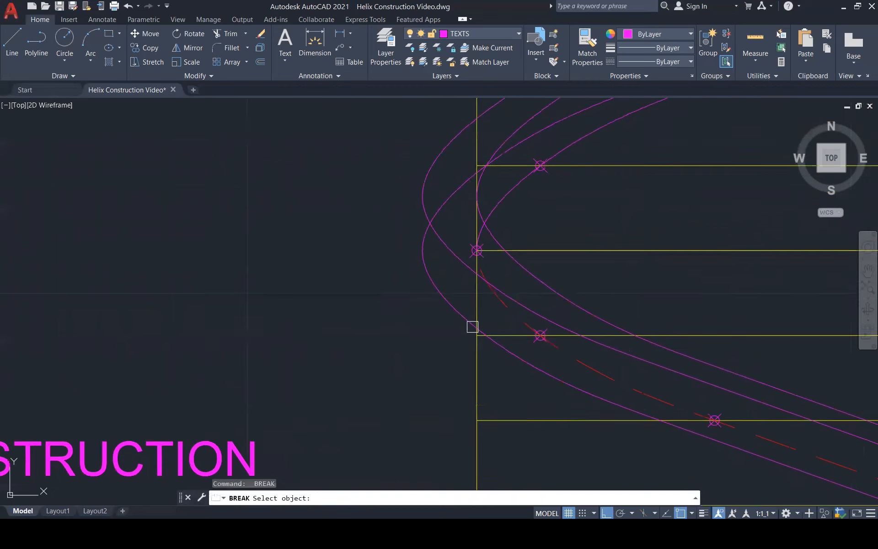
left_click(477, 325)
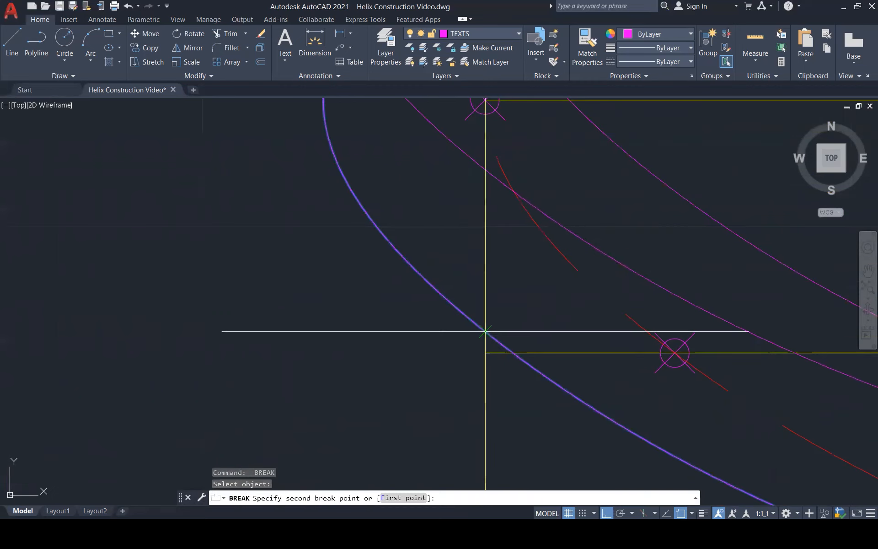
key("Escape")
Match the dashed red hidden curve's properties onto the upper section of the broken curve, from the elevation's left edge to level 12.
scroll(464, 359, "down", 5)
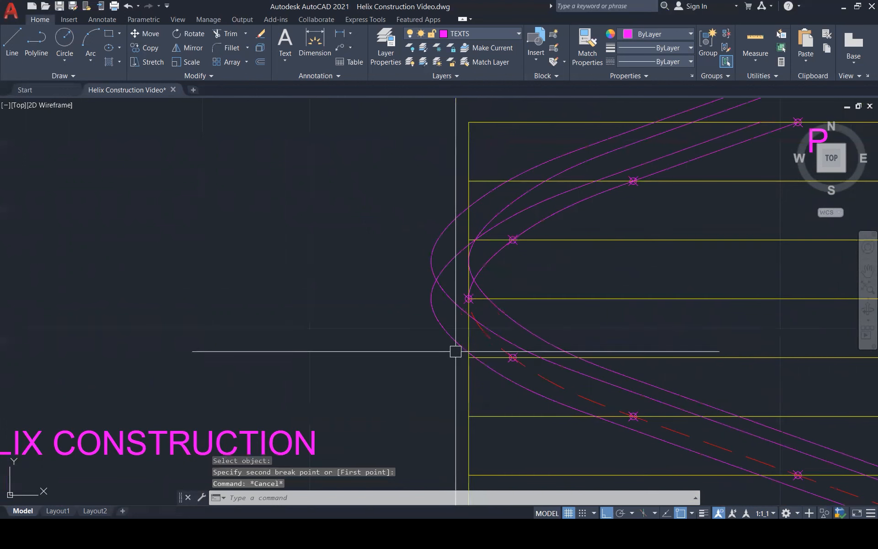
scroll(453, 340, "down", 1)
scroll(453, 340, "down", 1)
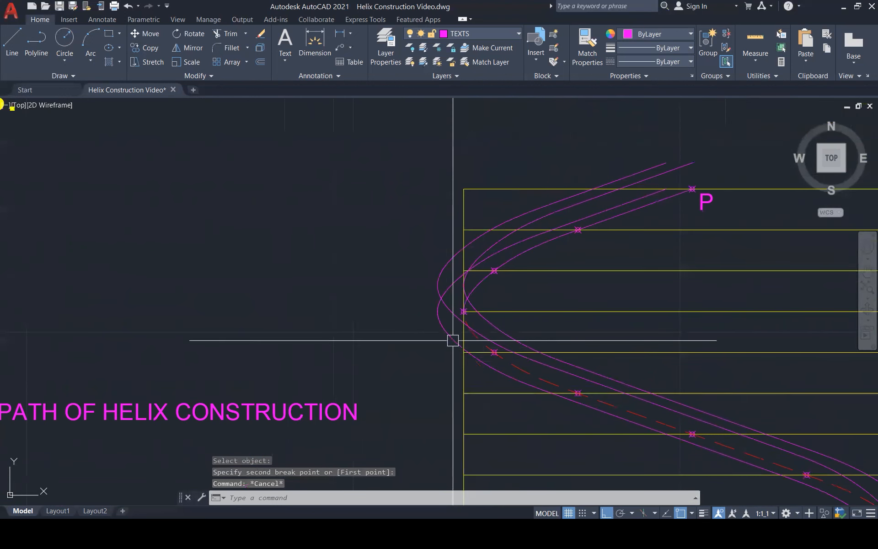
key("Escape")
key("Escape")
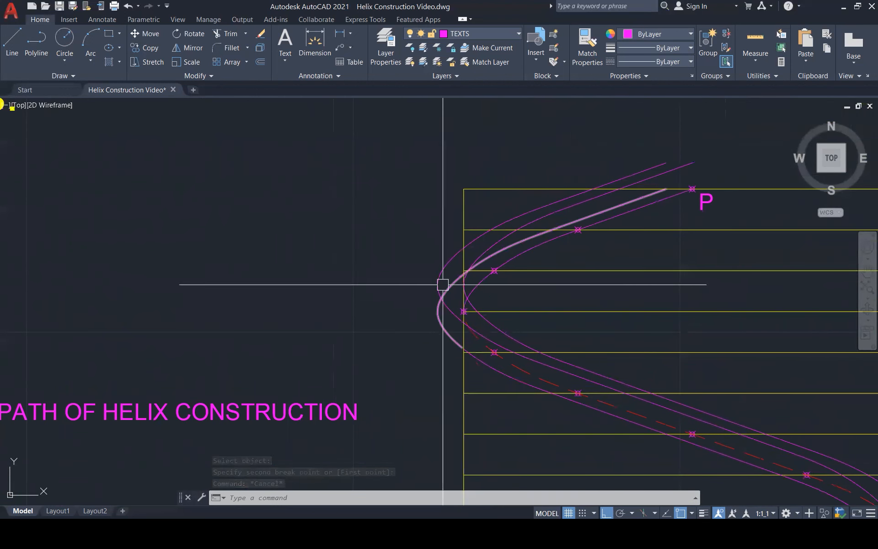
type("ma")
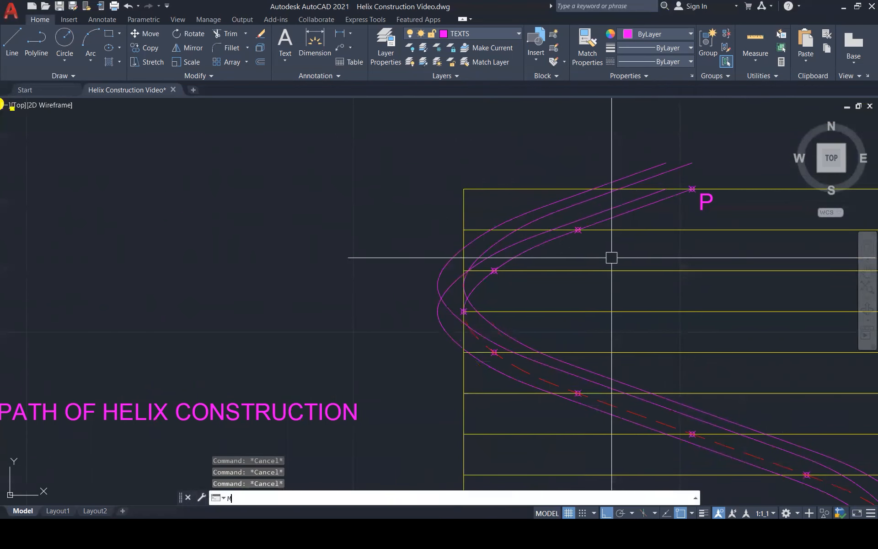
key("Return")
left_click(534, 377)
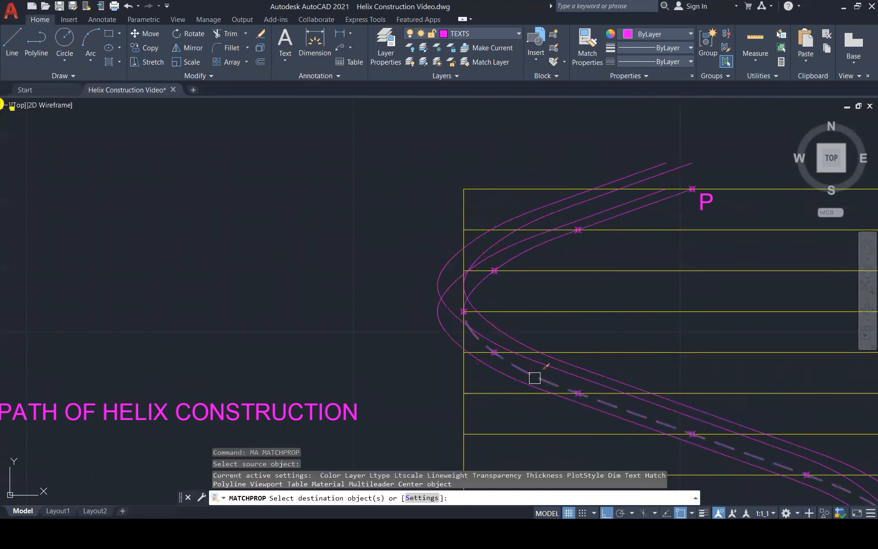
left_click(438, 324)
key("Escape")
key("Escape")
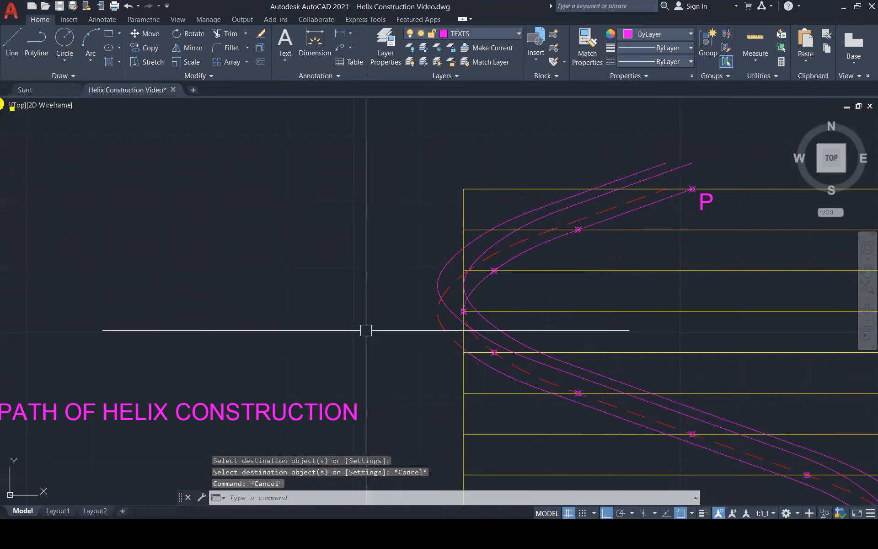
Examine the square-section helix from the shaded starting square at level 0 up to its open end at level 12.
scroll(336, 307, "down", 2)
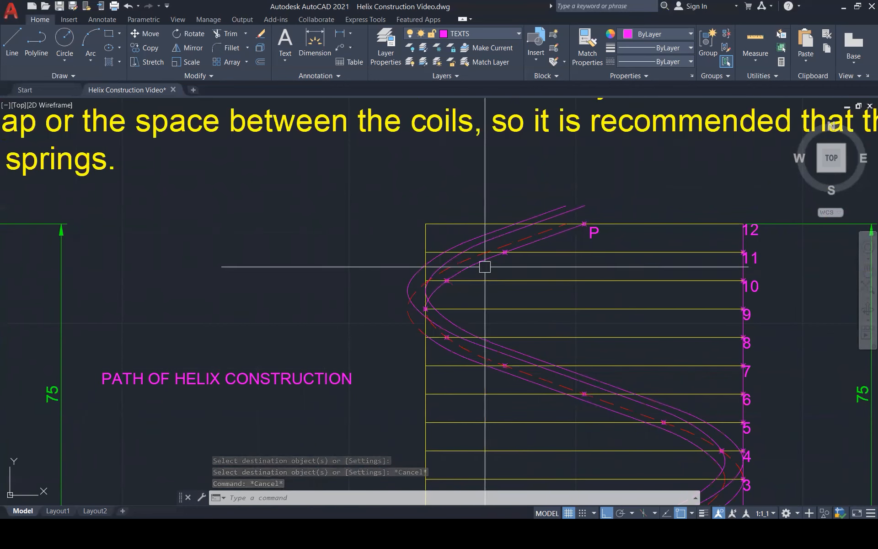
scroll(662, 245, "down", 1)
scroll(662, 245, "down", 1)
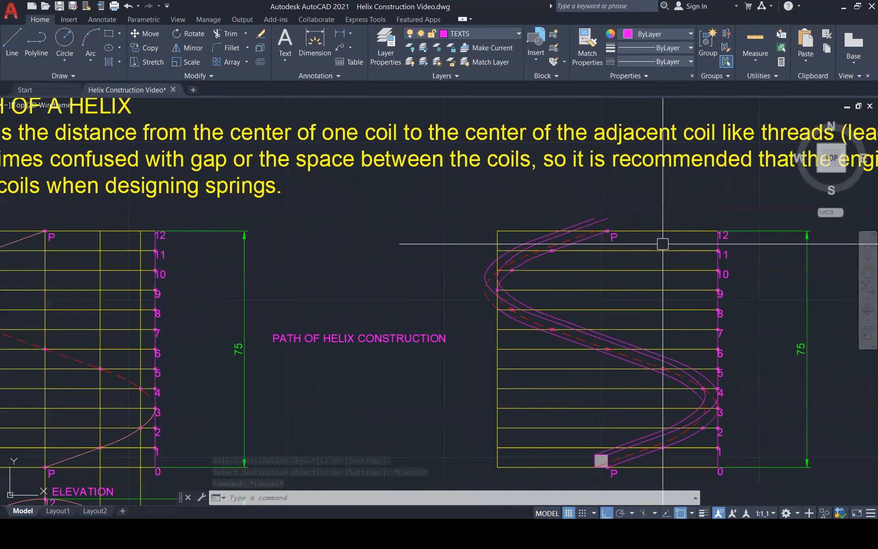
scroll(663, 476, "up", 3)
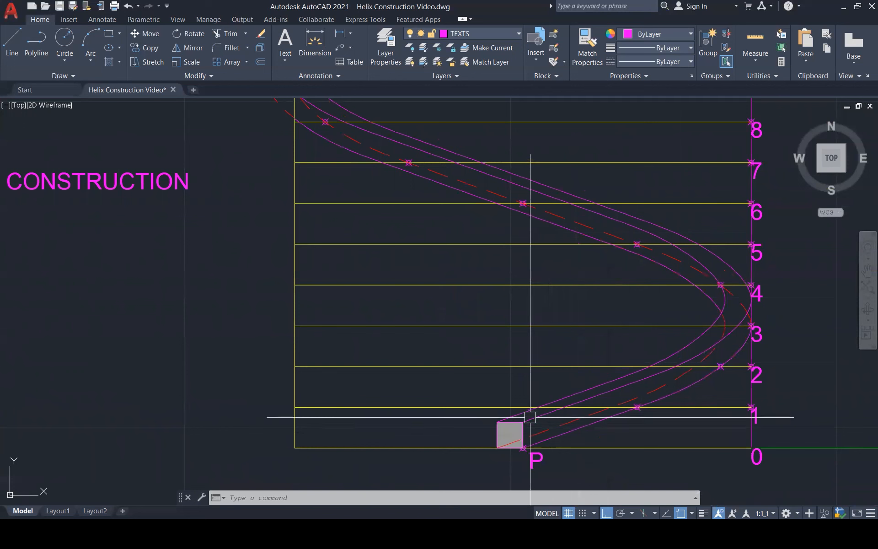
scroll(514, 430, "down", 3)
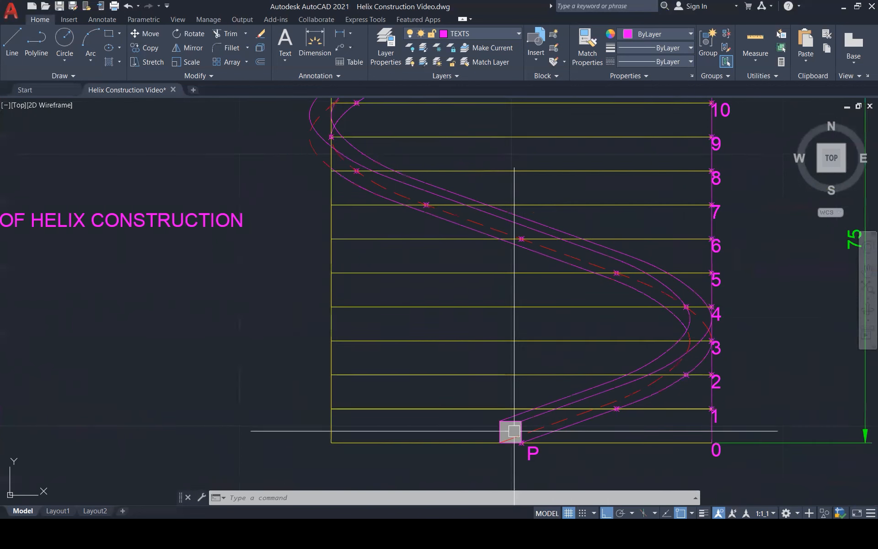
scroll(385, 183, "up", 2)
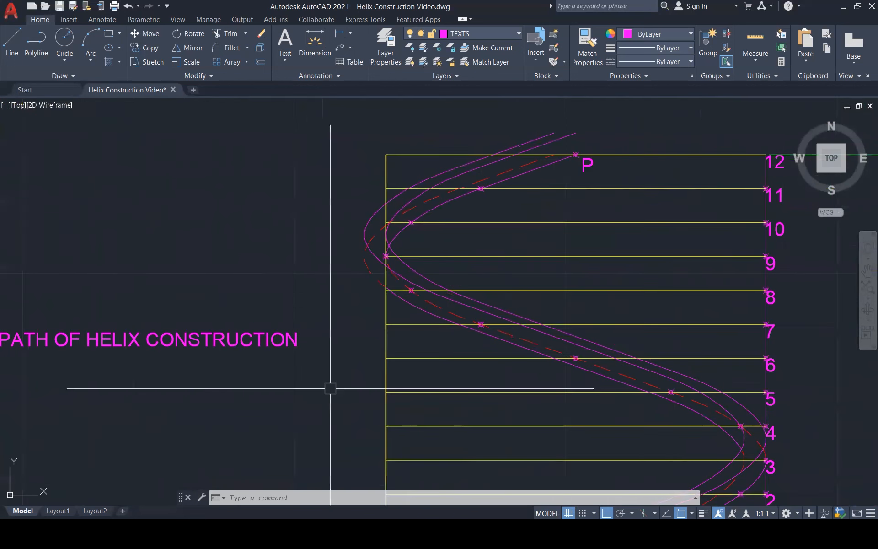
scroll(328, 402, "down", 2)
scroll(358, 236, "up", 2)
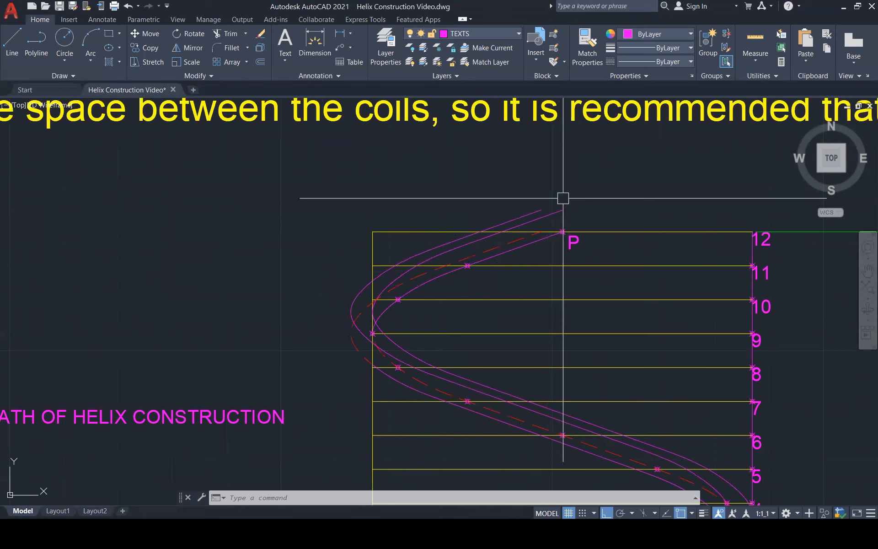
scroll(563, 198, "down", 1)
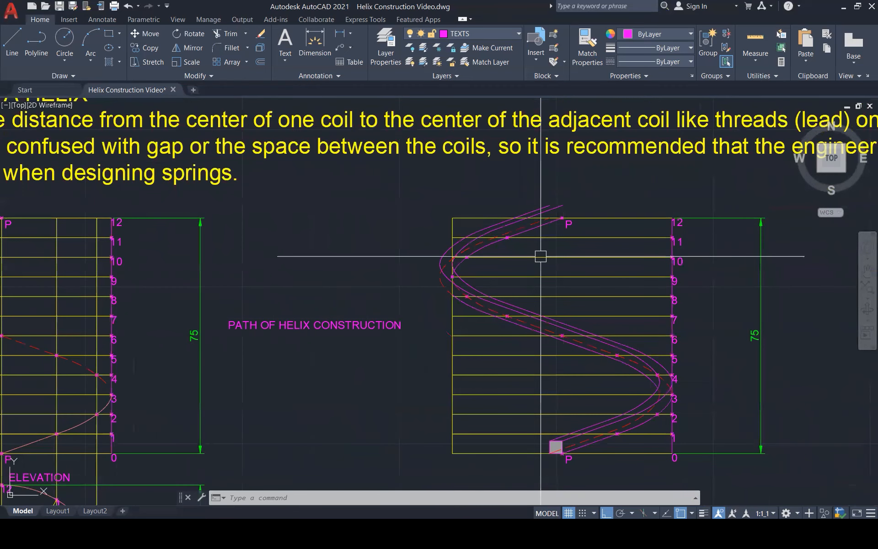
Copy the shaded square from point P at level 0 to point P at level 12.
scroll(528, 453, "up", 3)
left_click(559, 400)
left_click(604, 463)
type("co")
key("Return")
left_click(601, 453)
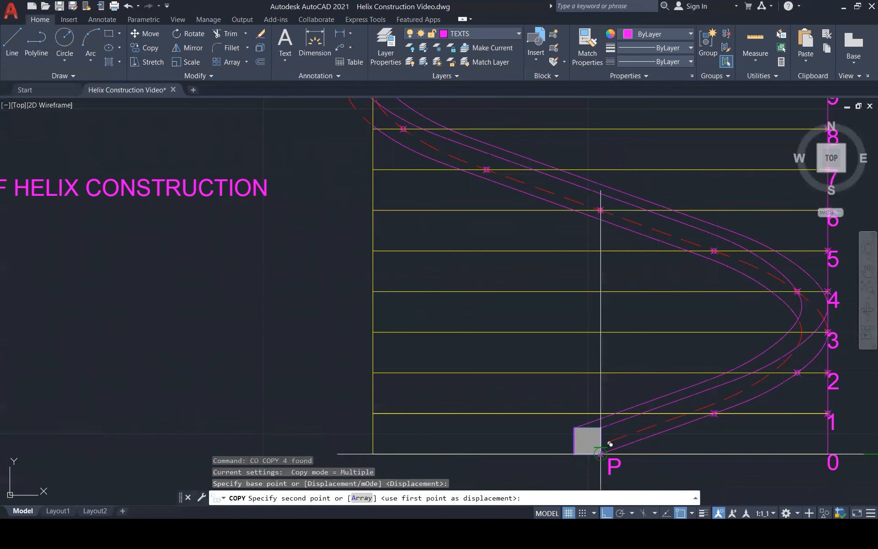
scroll(588, 357, "down", 5)
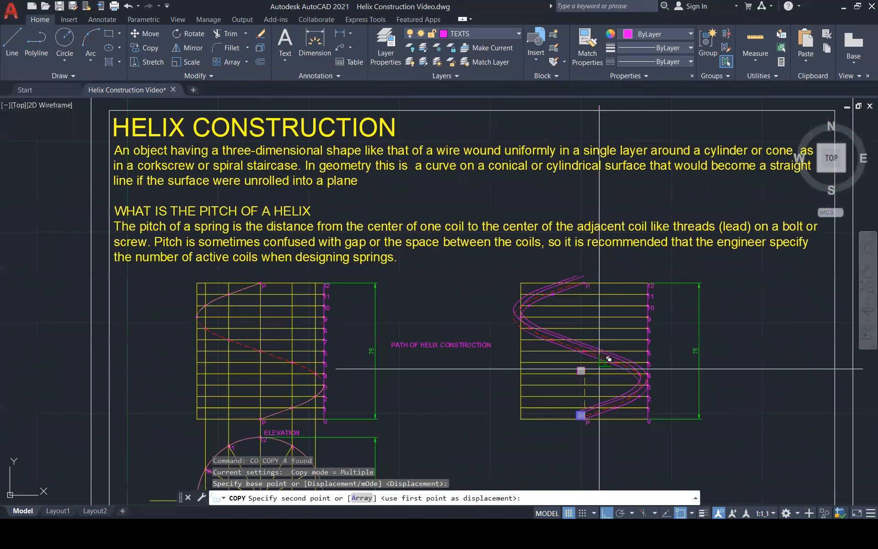
scroll(609, 359, "up", 5)
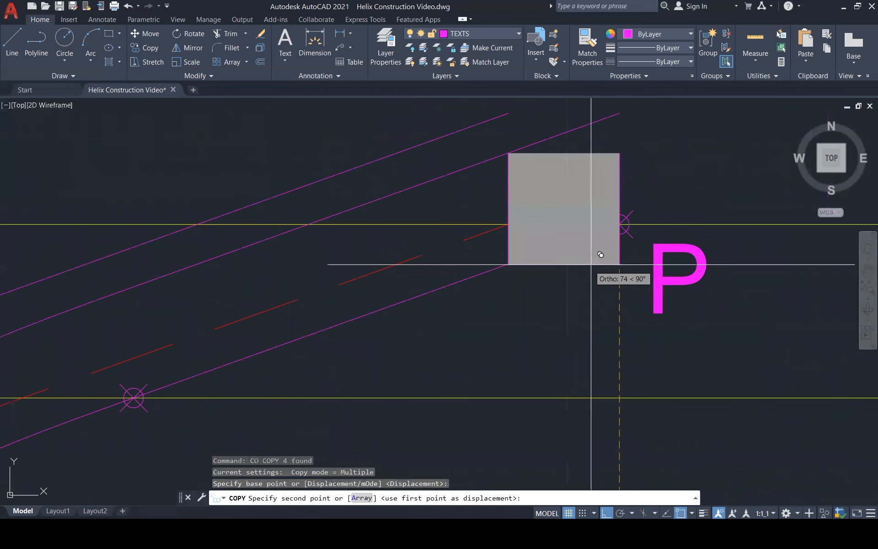
left_click(619, 224)
key("Escape")
key("Escape")
Solid-hatch the upper band of the helix from the end square at level 12 around the left bend to level 8.
scroll(549, 321, "down", 3)
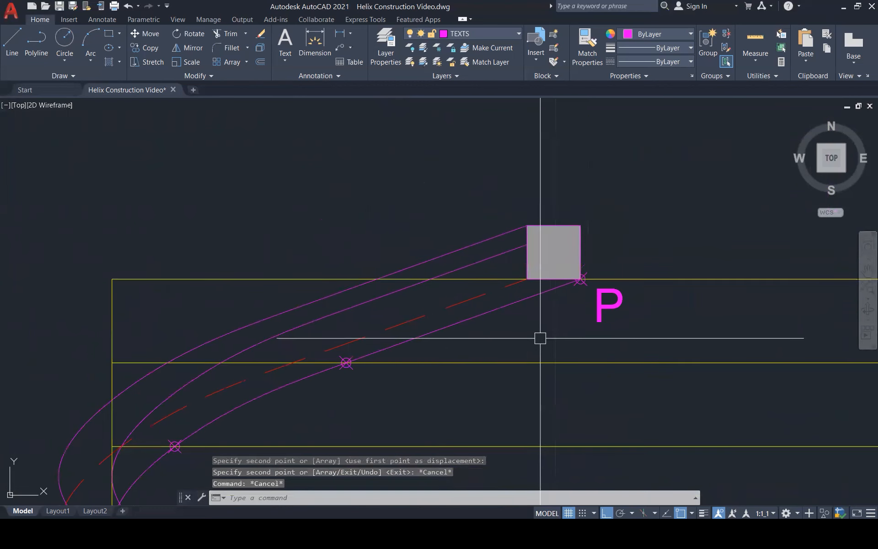
scroll(603, 219, "down", 3)
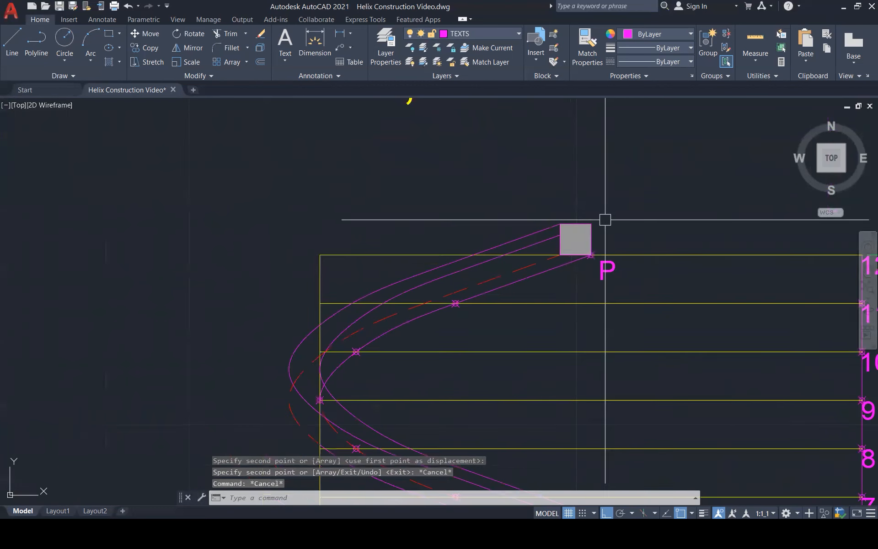
scroll(603, 219, "down", 1)
key("Escape")
key("Escape")
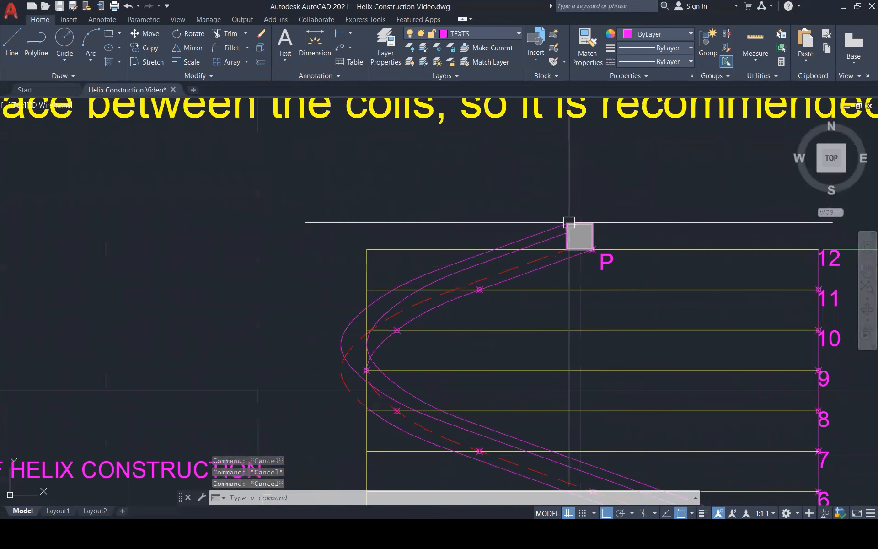
type("h")
key("Return")
left_click(555, 237)
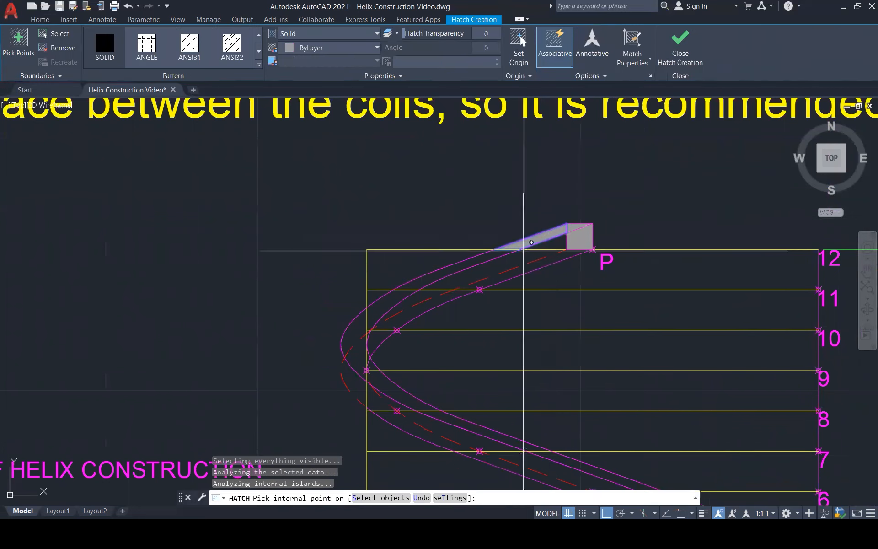
left_click(392, 311)
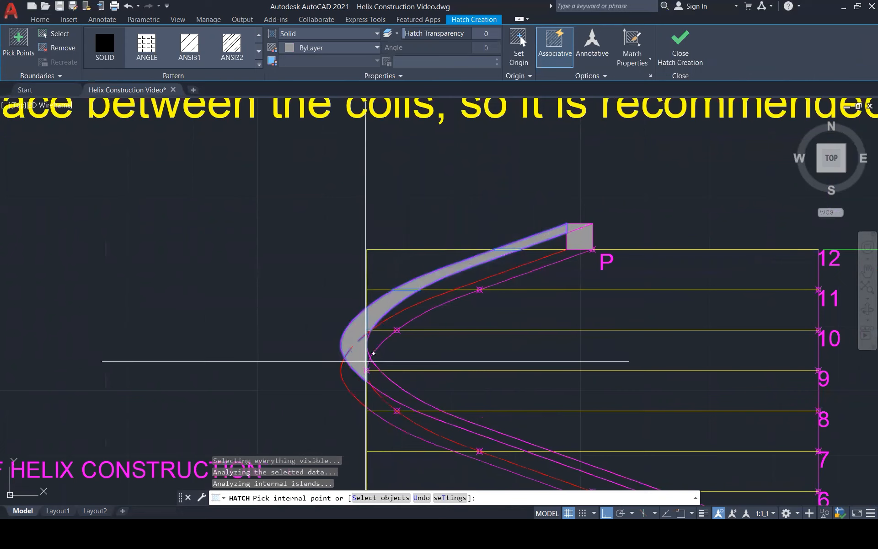
scroll(380, 379, "up", 2)
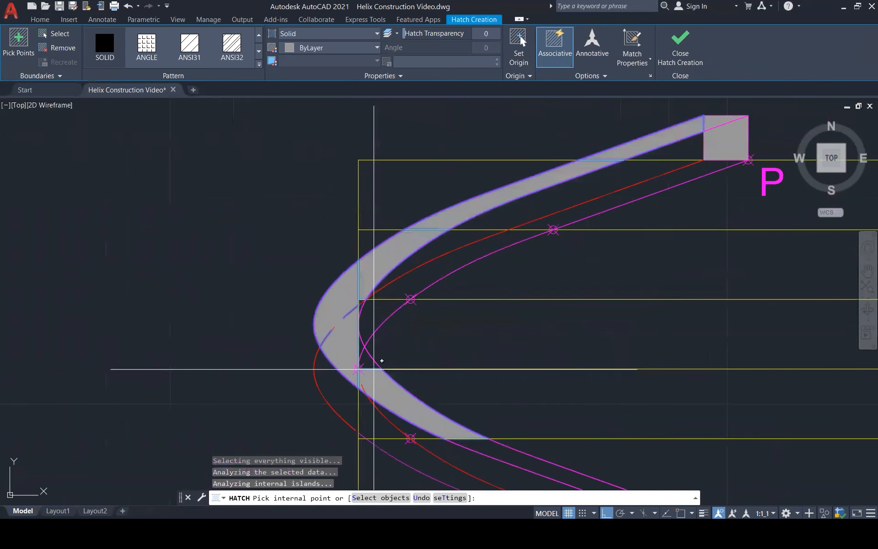
scroll(371, 337, "down", 3)
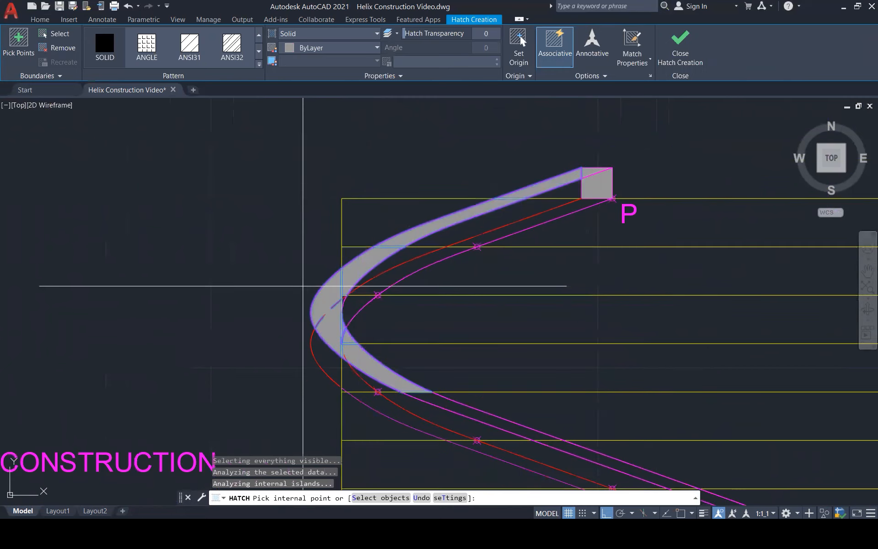
Continue the solid hatch along the same helix band from level 8 to the starting square at level 0, and finish the hatch.
left_click(415, 380)
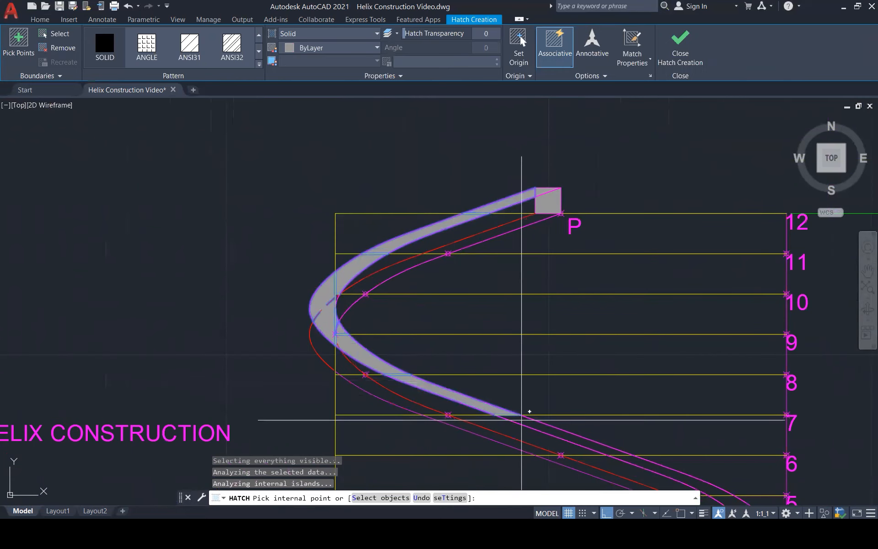
left_click(540, 425)
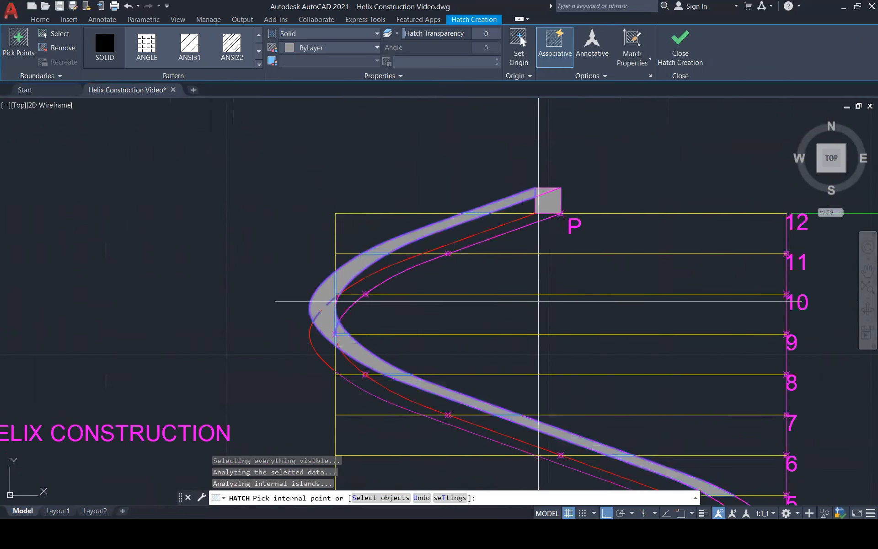
scroll(611, 274, "down", 2)
scroll(686, 263, "down", 1)
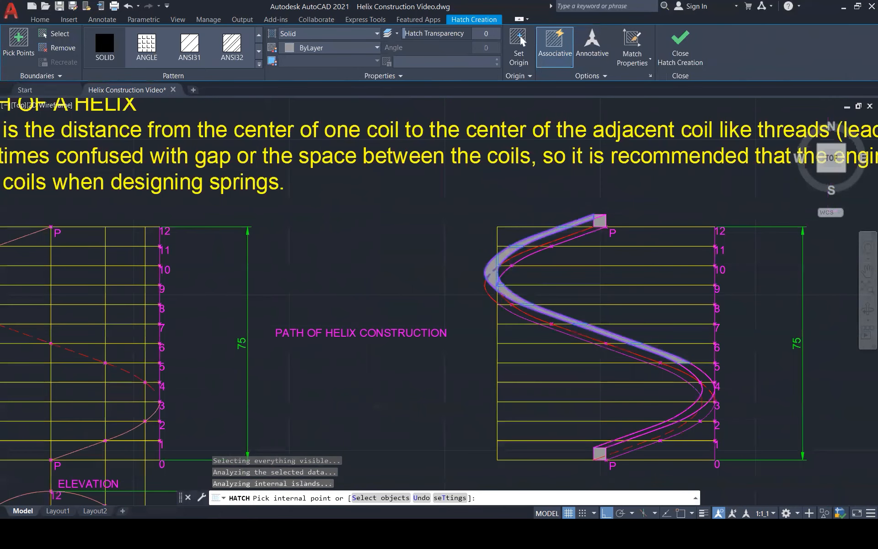
scroll(725, 428, "up", 4)
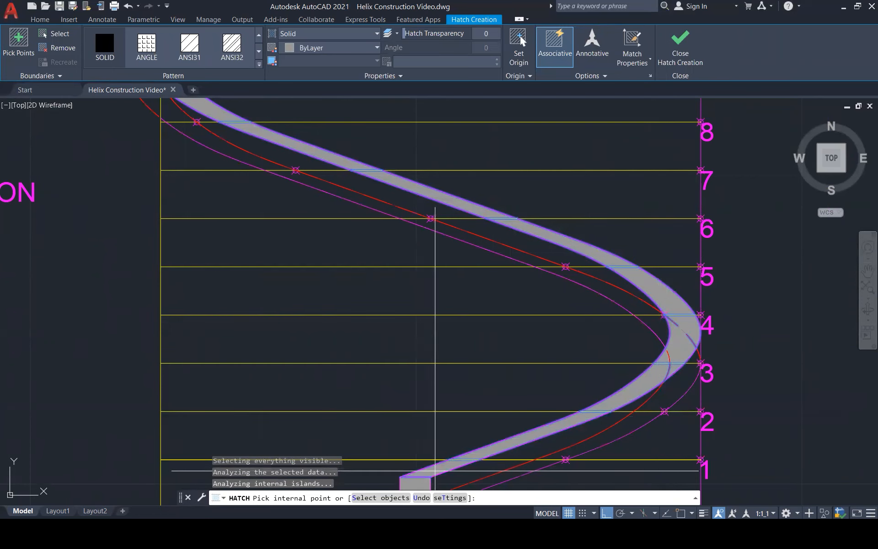
scroll(516, 430, "down", 2)
scroll(516, 430, "down", 3)
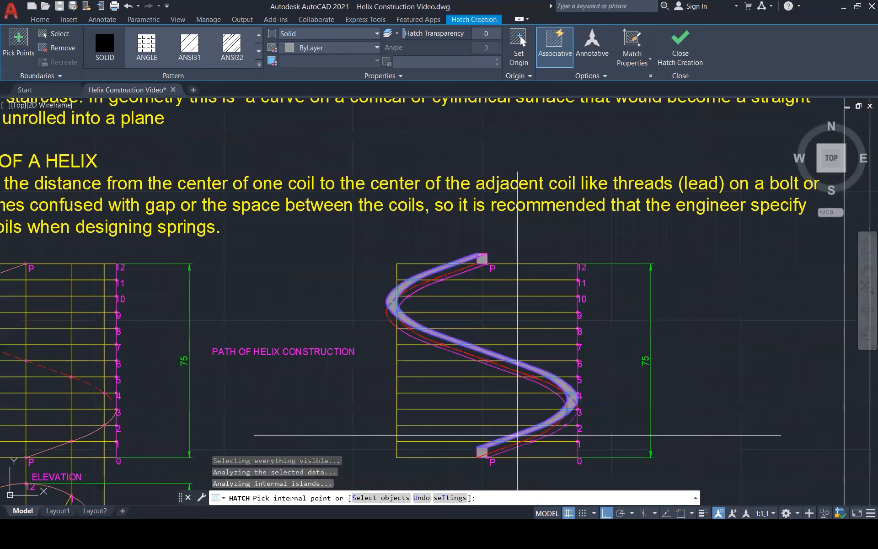
left_click(693, 56)
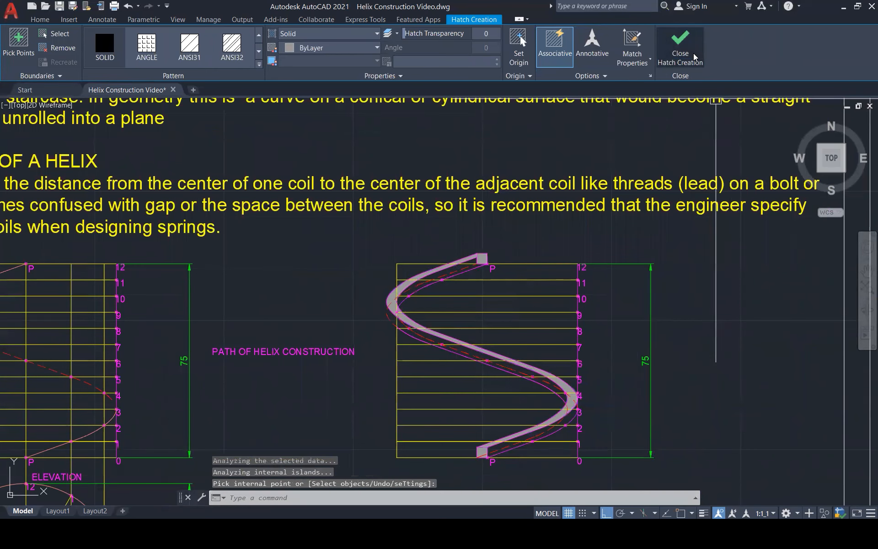
Change the color of the helix band's solid hatch to light pink.
scroll(567, 392, "up", 3)
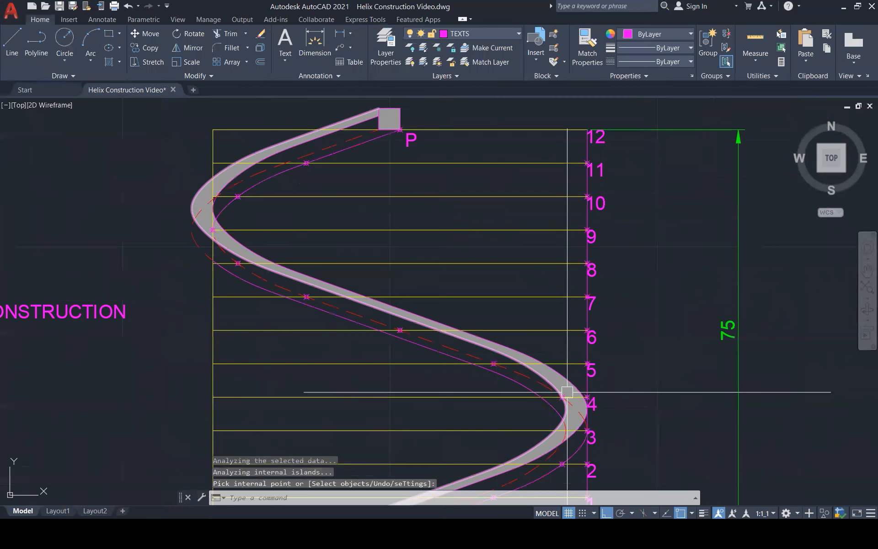
scroll(567, 392, "up", 3)
left_click(563, 377)
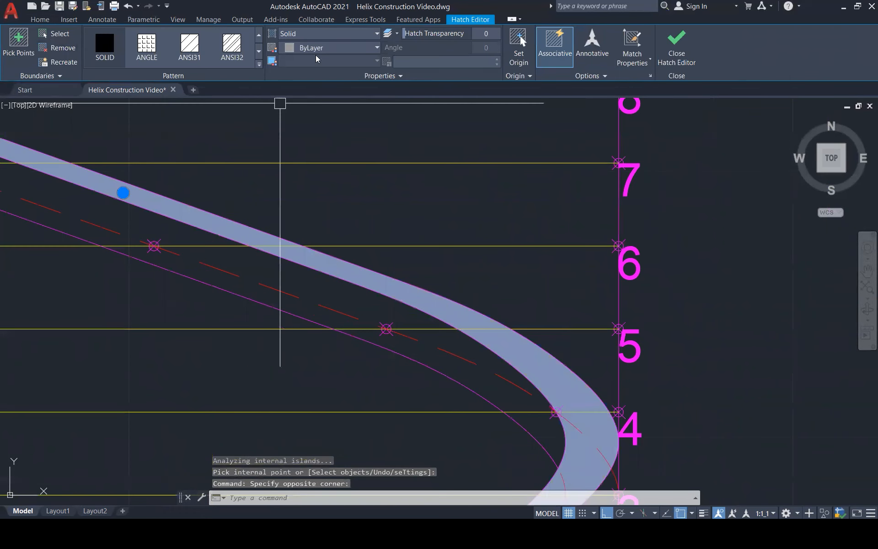
left_click(334, 48)
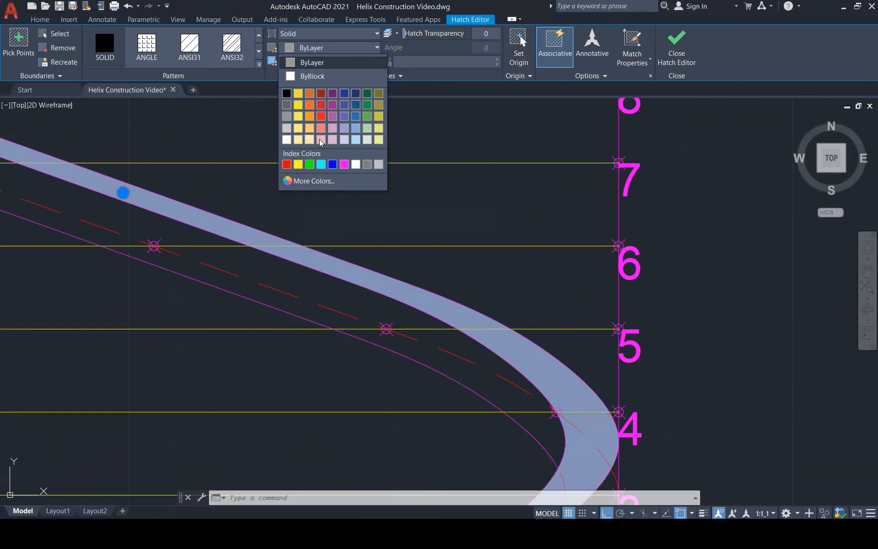
left_click(321, 136)
key("Escape")
key("Escape")
scroll(657, 305, "down", 1)
scroll(658, 305, "down", 5)
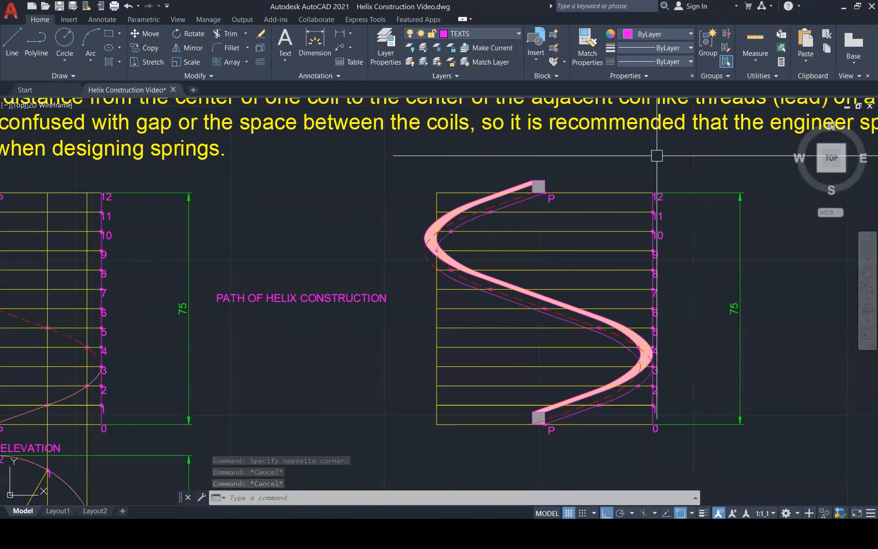
Delete the grey hatch inside the end square at level 12.
scroll(539, 187, "up", 8)
left_click(538, 189)
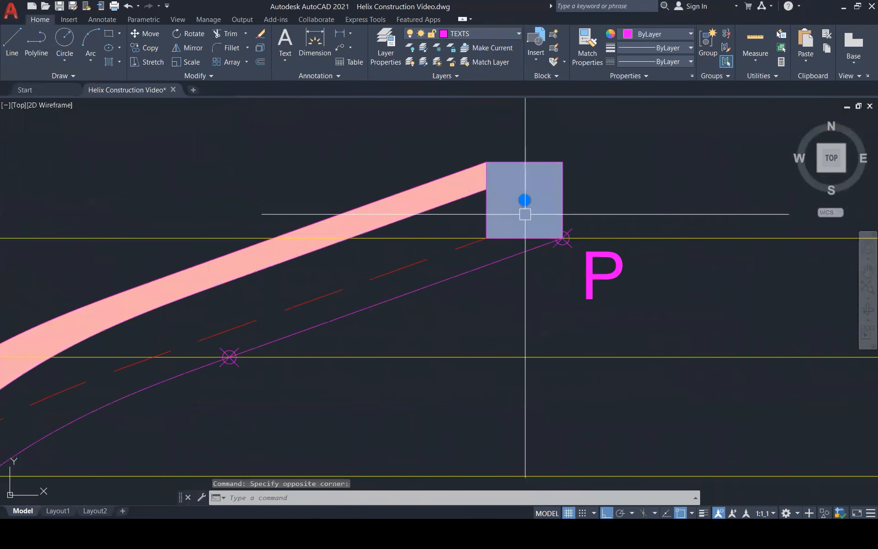
key("Delete")
scroll(562, 226, "down", 4)
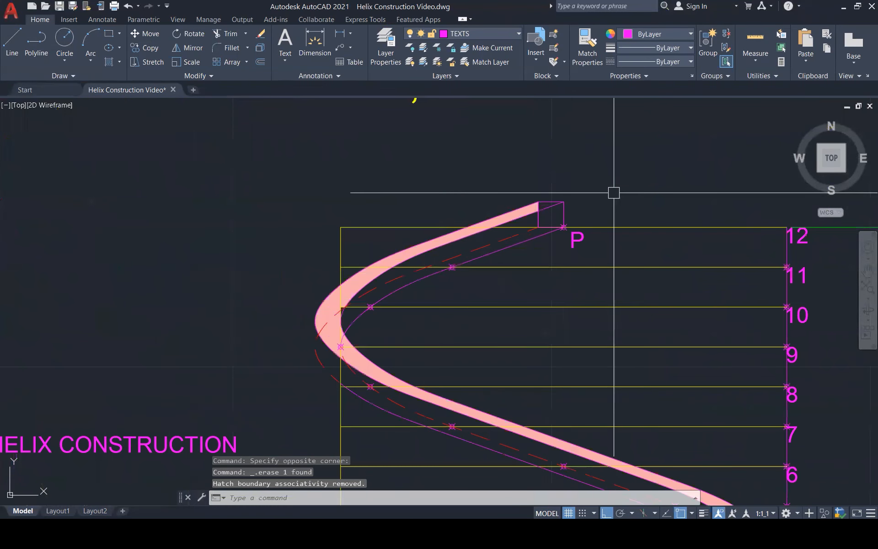
Solid-hatch the triangular part of the end square above the curve that crosses it at level 12.
scroll(614, 193, "up", 3)
type("h")
key("Return")
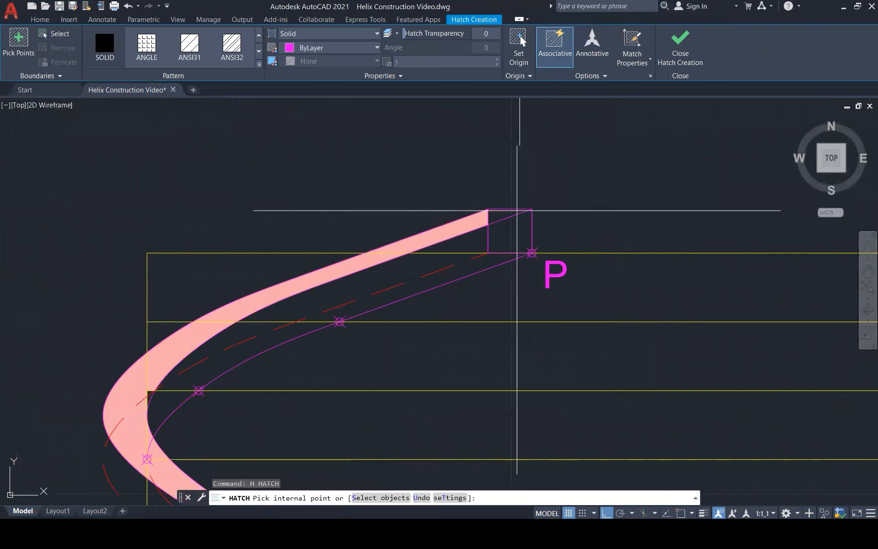
left_click(506, 215)
key("Escape")
Match the pink helix band's hatch properties onto the grey triangular hatch in the end square.
key("Escape")
type("ma")
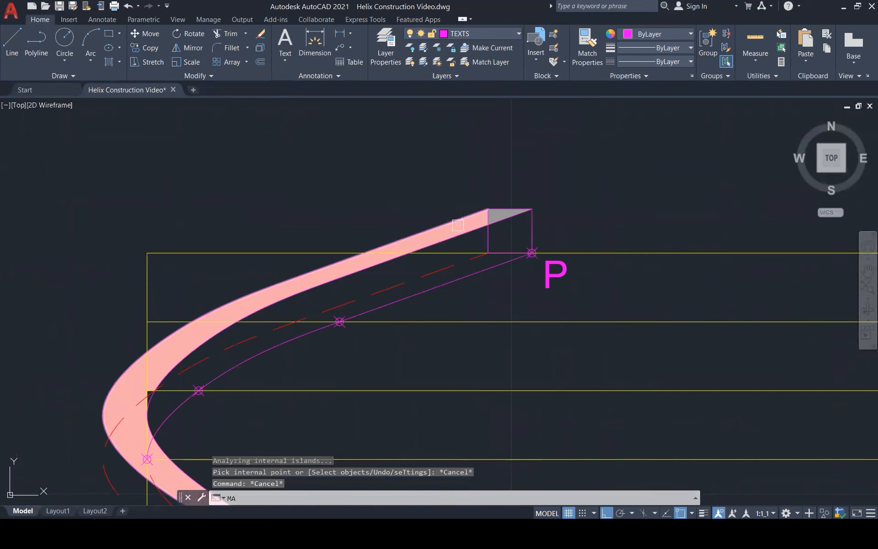
key("Return")
left_click(451, 232)
scroll(450, 231, "up", 4)
key("Escape")
key("Return")
left_click(488, 213)
left_click(571, 189)
key("Escape")
key("Escape")
key("Escape")
scroll(563, 196, "down", 4)
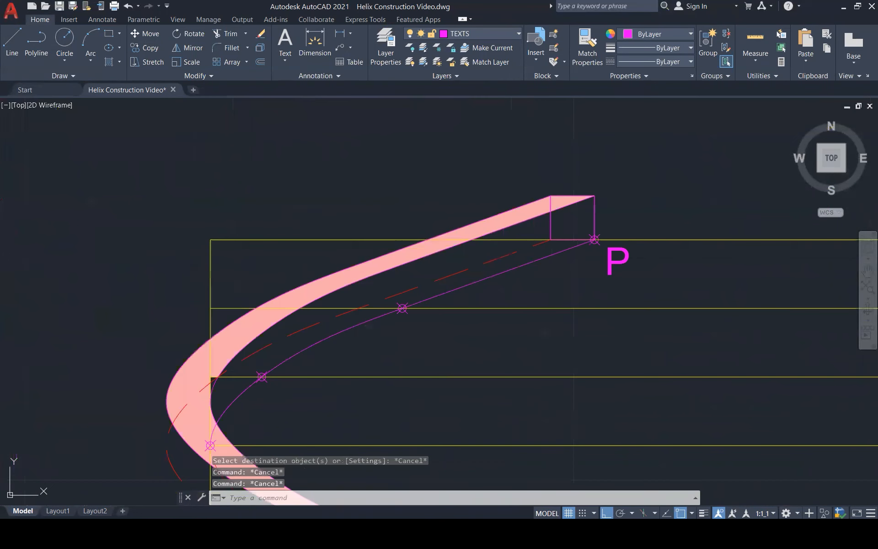
scroll(580, 199, "down", 5)
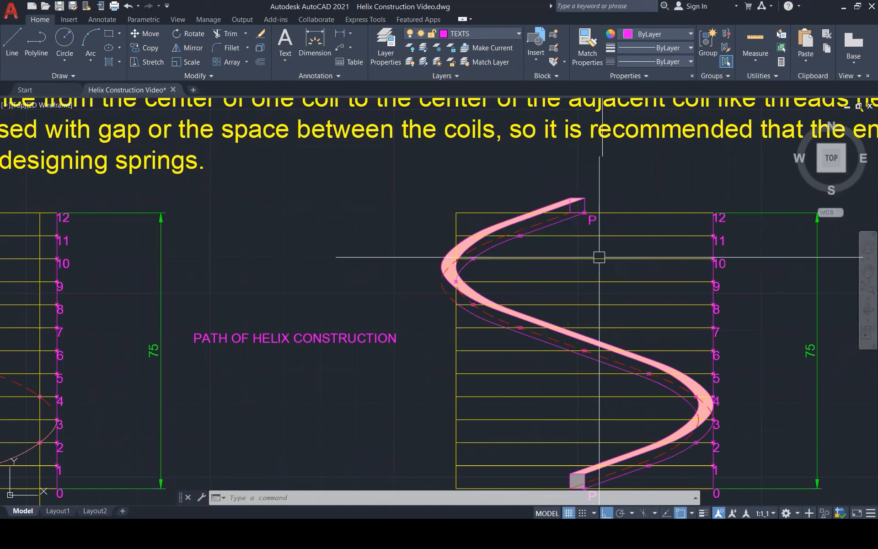
scroll(443, 262, "up", 5)
type("l")
key("Return")
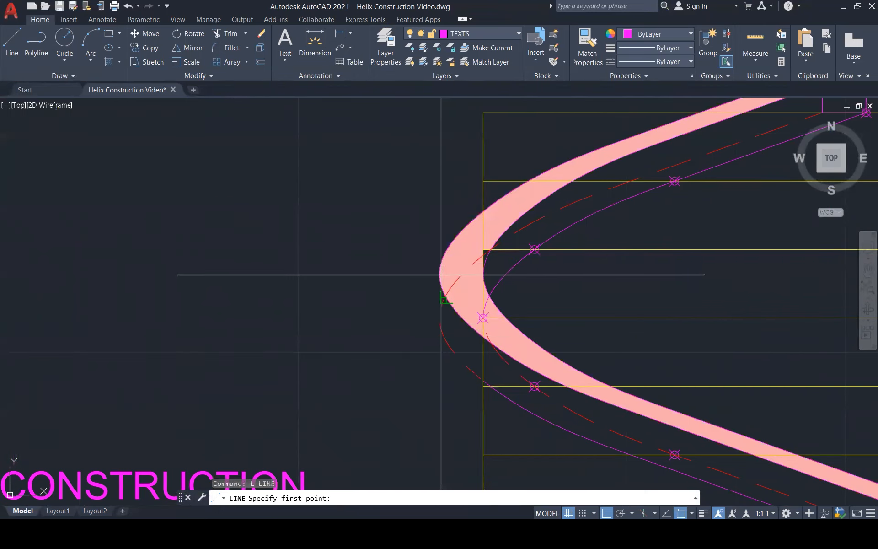
left_click(447, 270)
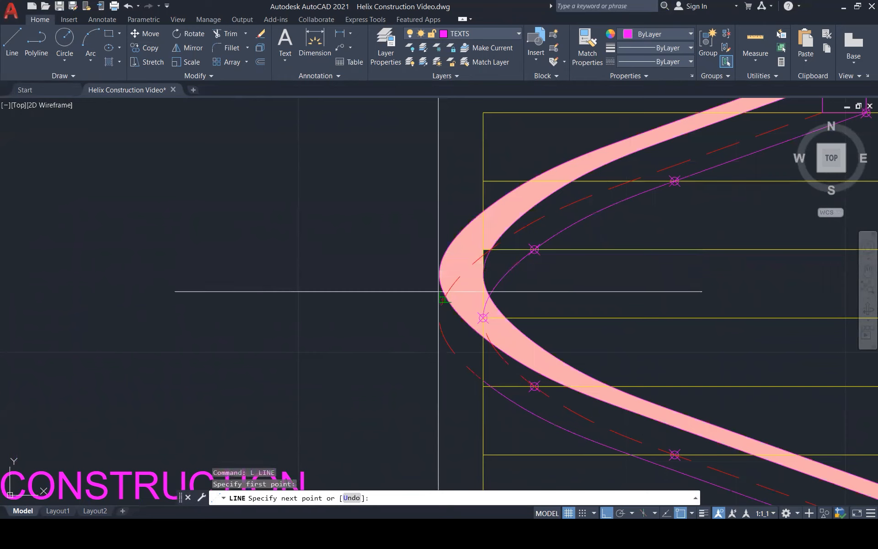
key("Escape")
Draw a vertical line from the helix's leftmost bend down to the dashed curve, and erase the longer guide line overlapping it.
key("space")
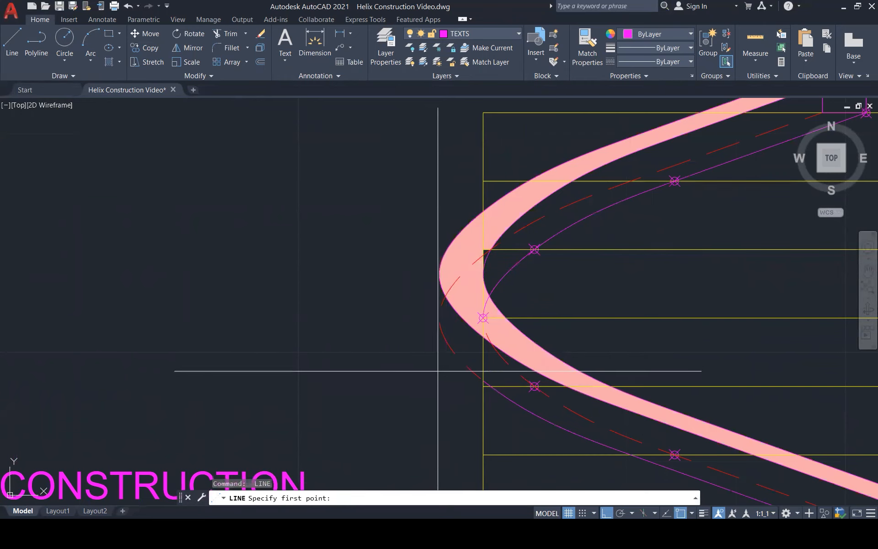
left_click(439, 373)
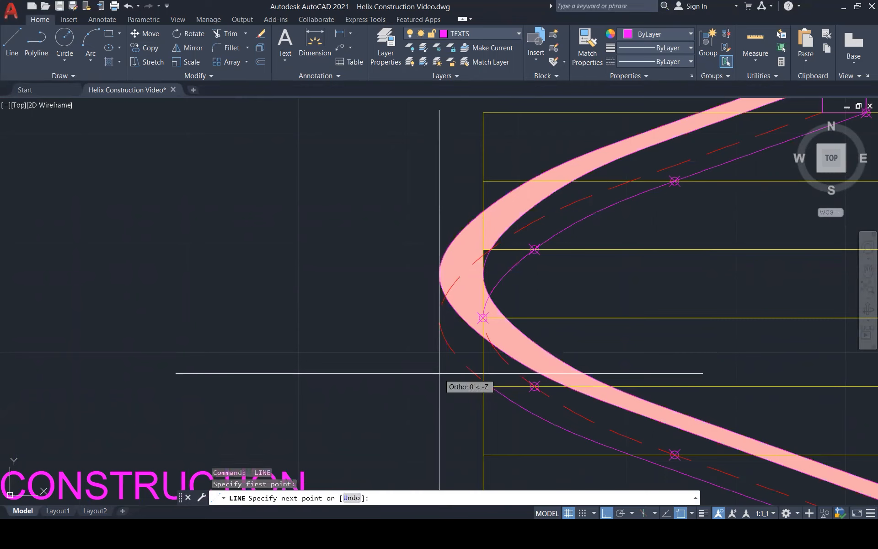
left_click(440, 274)
left_click(439, 323)
key("Escape")
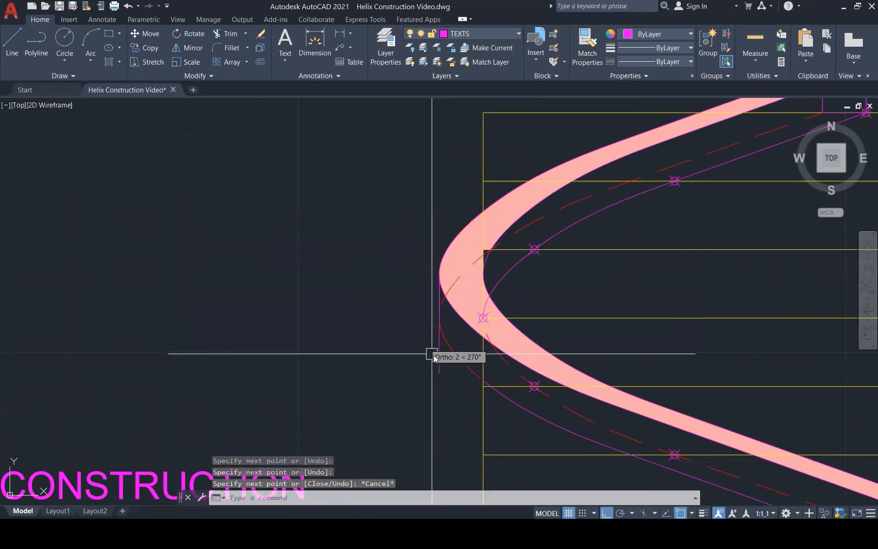
left_click(440, 362)
key("Delete")
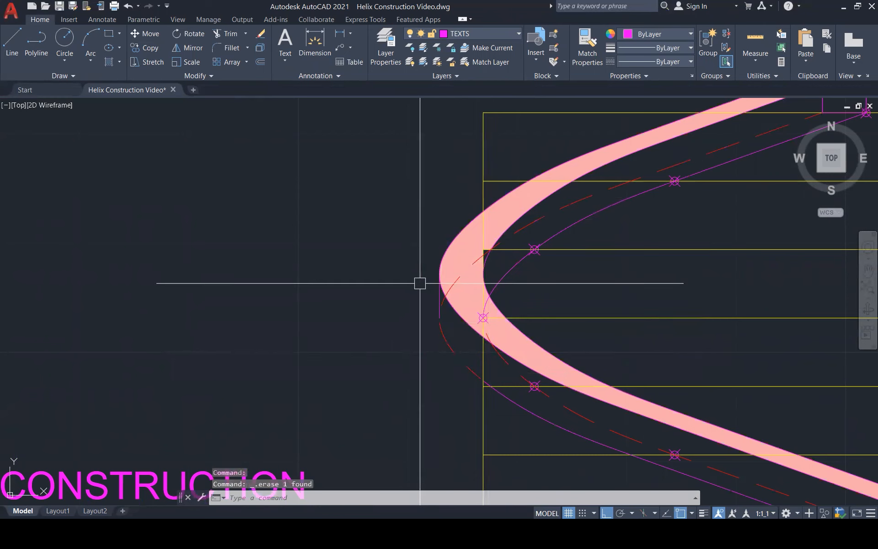
Match the properties of the solid magenta helix curve onto the short vertical line at the left bend.
type("Ma")
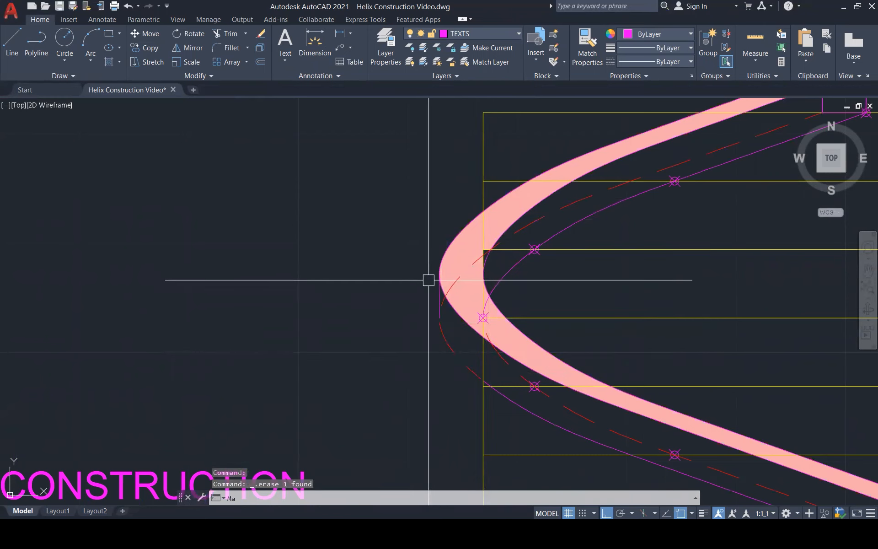
key("Escape")
type("ma")
key("Return")
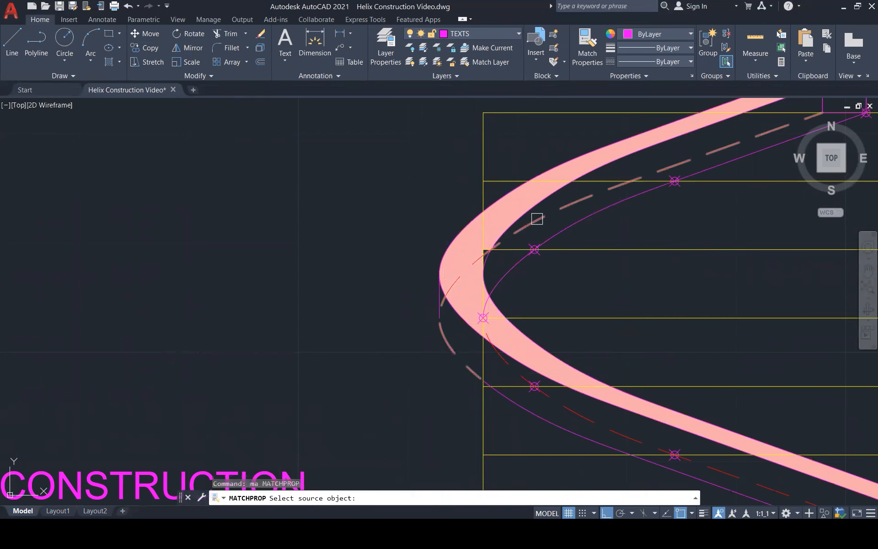
left_click(560, 229)
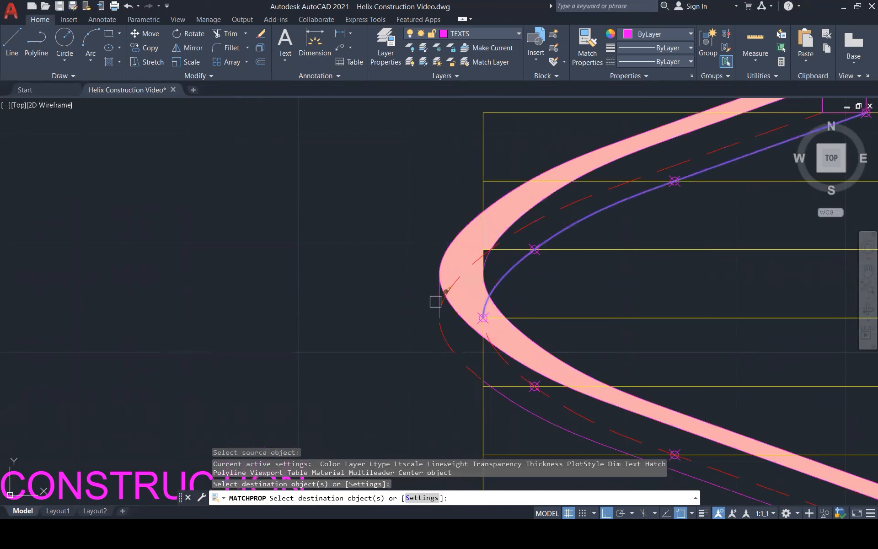
key("Escape")
key("Escape")
key("Escape")
Solid-hatch the helix's upper inner side face from the left bend near level 9 up to the end square at level 12.
scroll(401, 299, "down", 4)
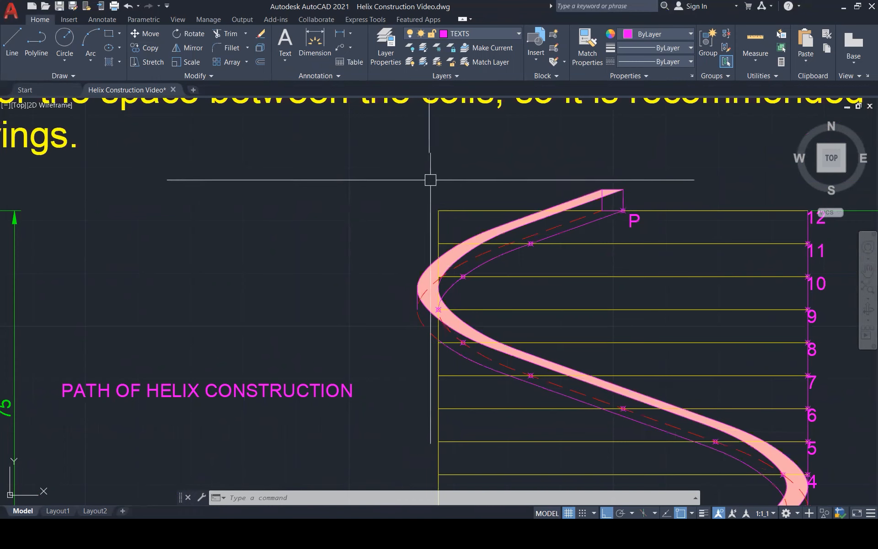
type("h")
key("Return")
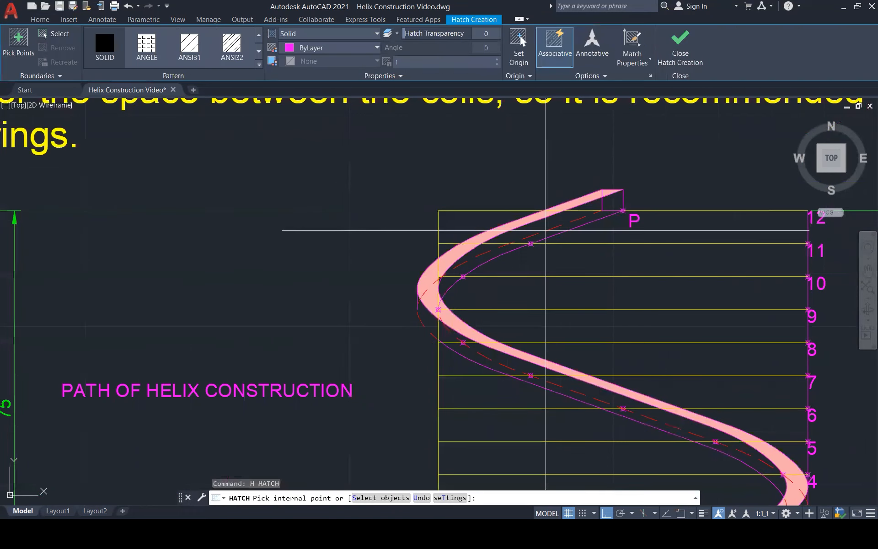
left_click(618, 202)
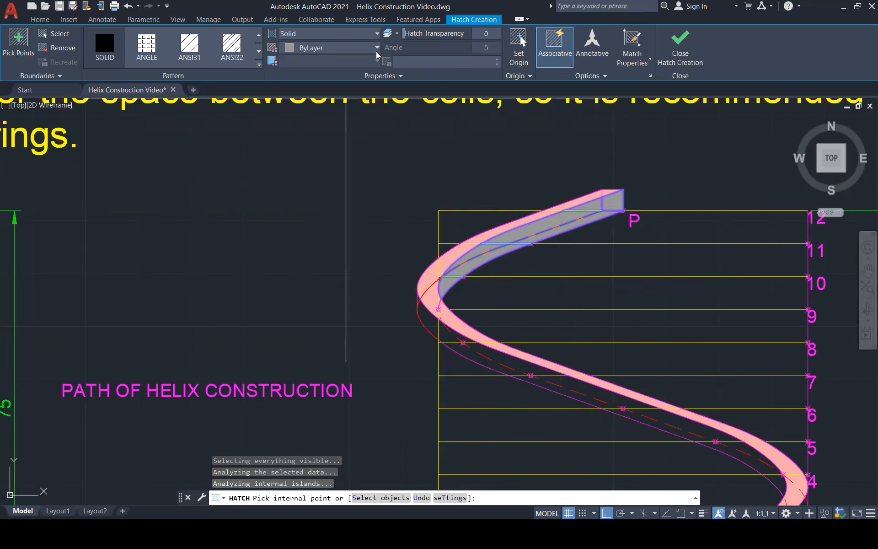
left_click(680, 45)
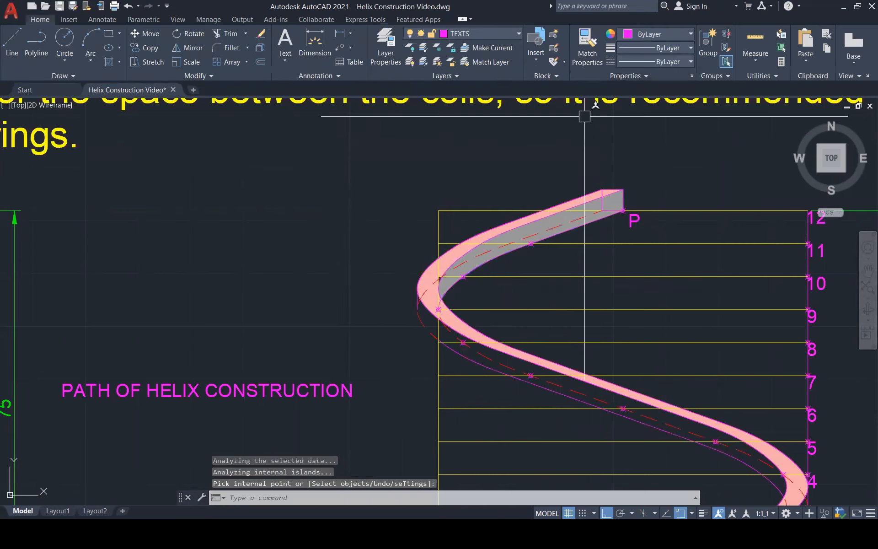
Try to solid-hatch the helix's lower outer side face from the end square at level 0 up to level 3.
scroll(410, 205, "down", 2)
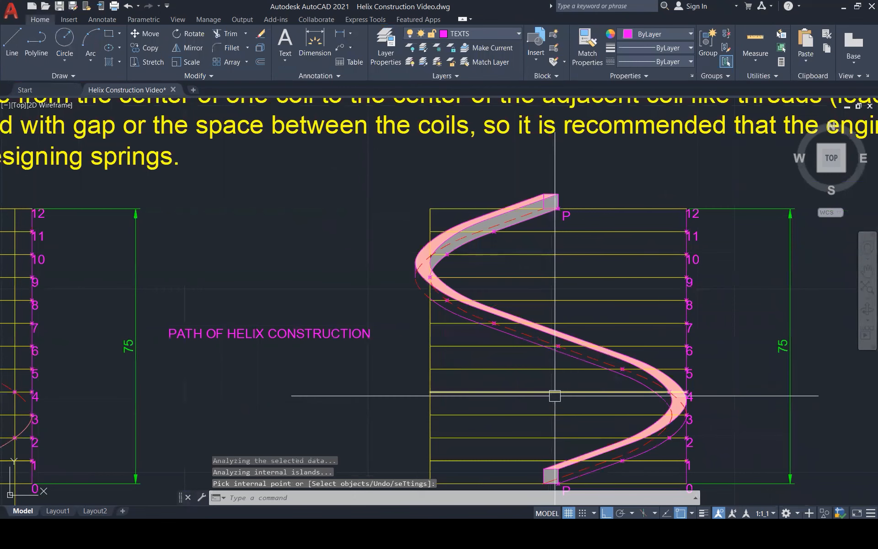
scroll(617, 251, "down", 1)
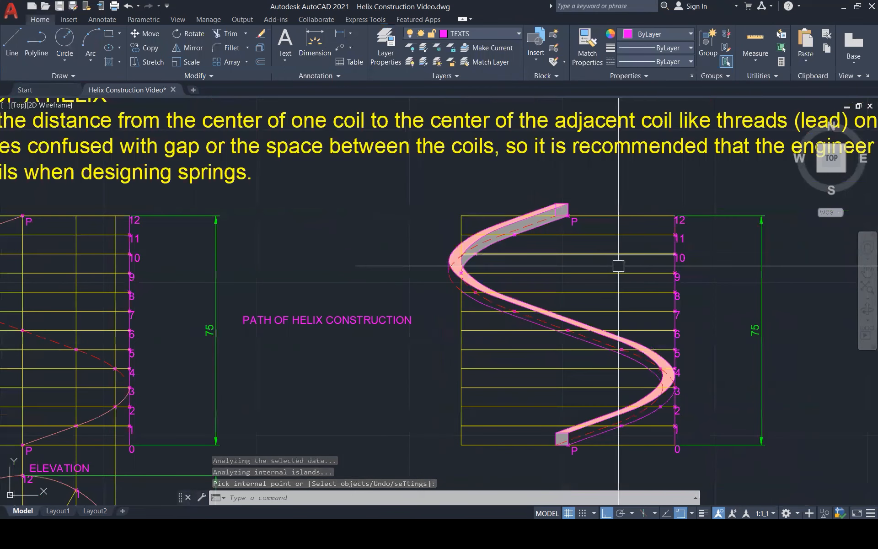
scroll(618, 277, "down", 1)
scroll(611, 416, "up", 2)
scroll(604, 433, "down", 1)
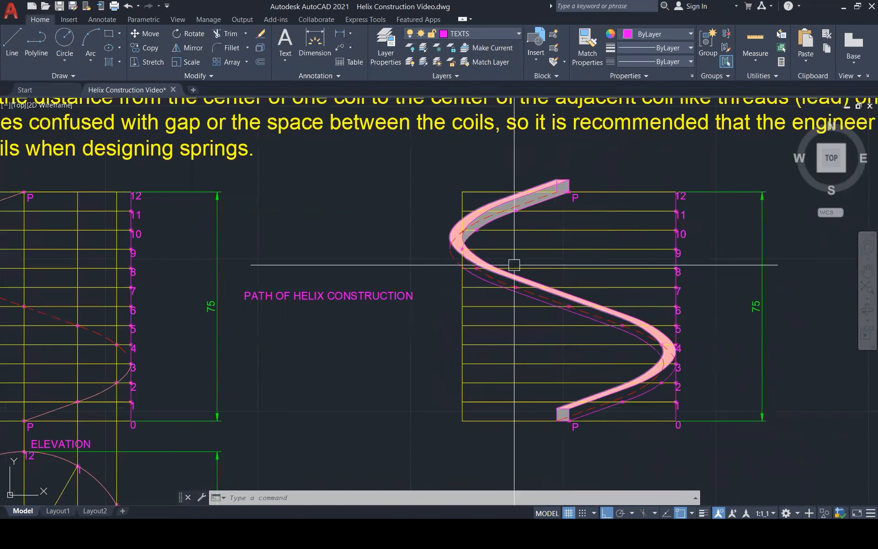
scroll(594, 375, "up", 2)
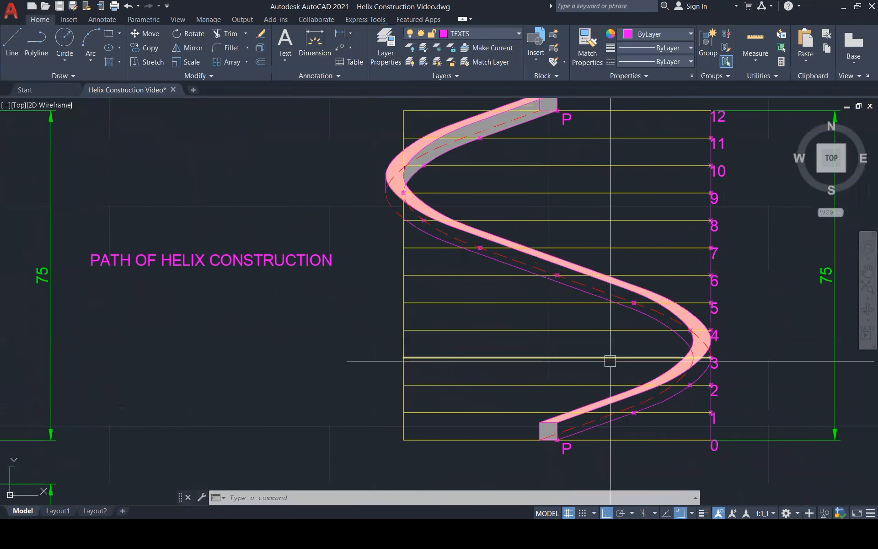
type("h")
key("Return")
left_click(699, 368)
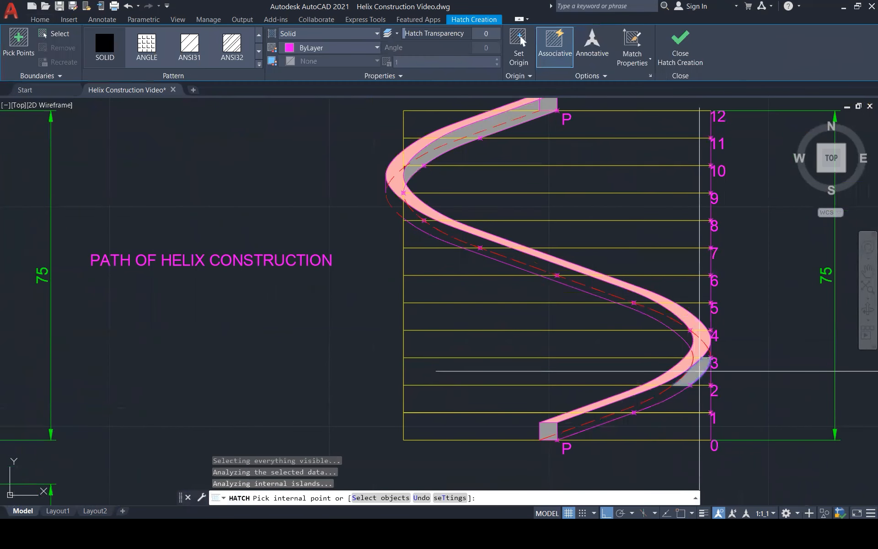
scroll(700, 369, "up", 4)
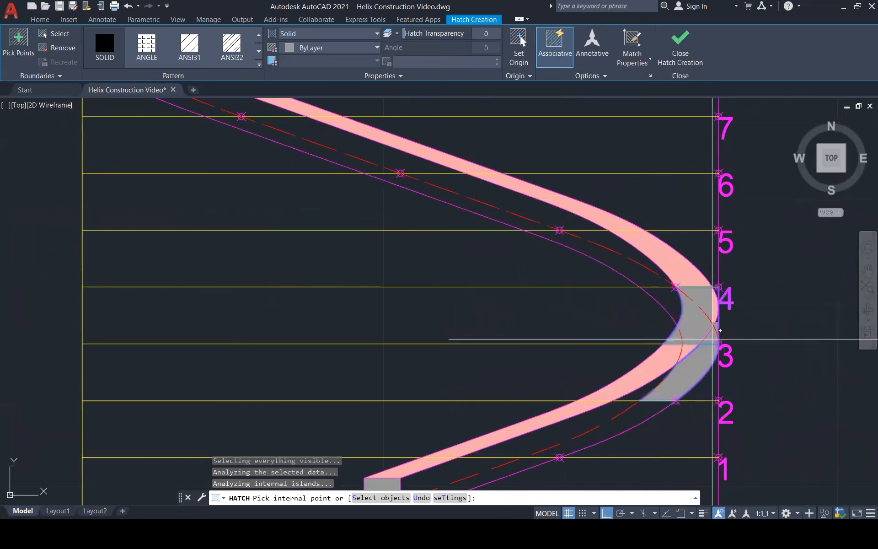
scroll(678, 314, "down", 3)
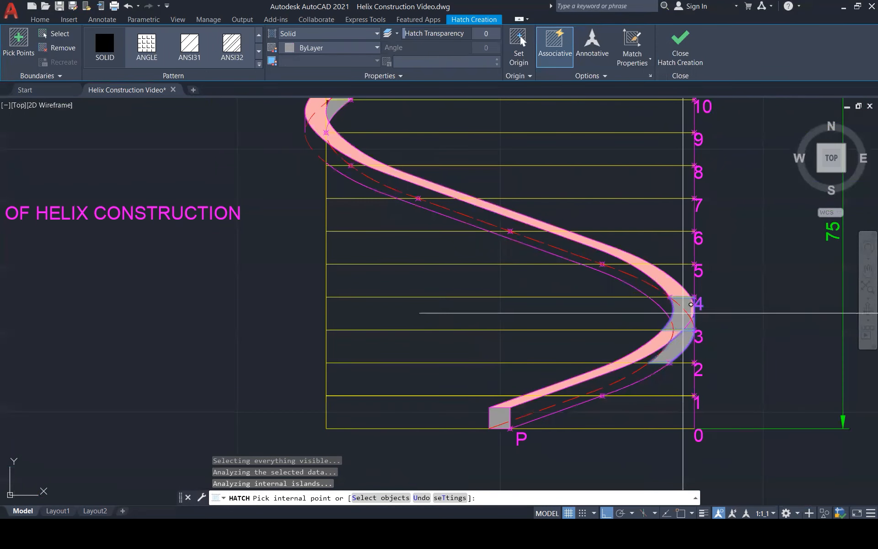
key("ctrl+z")
scroll(691, 304, "up", 4)
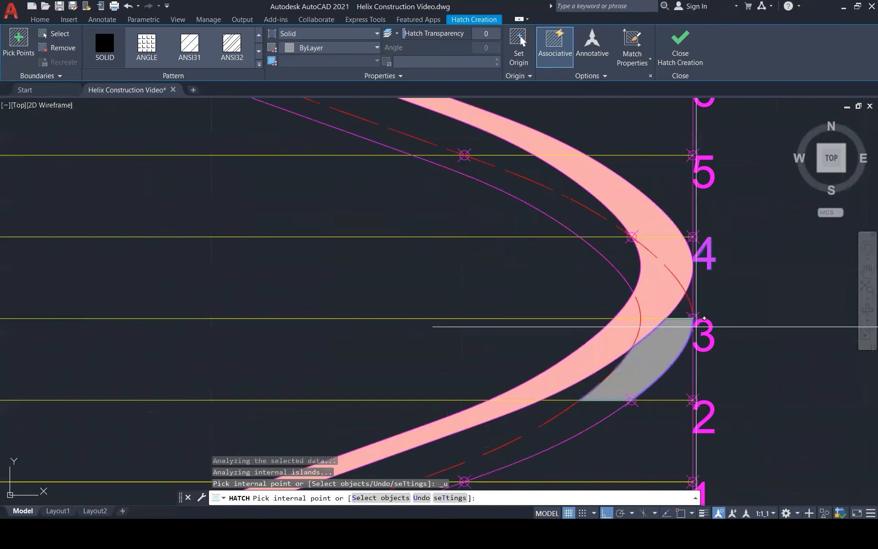
left_click(688, 297)
key("ctrl+z")
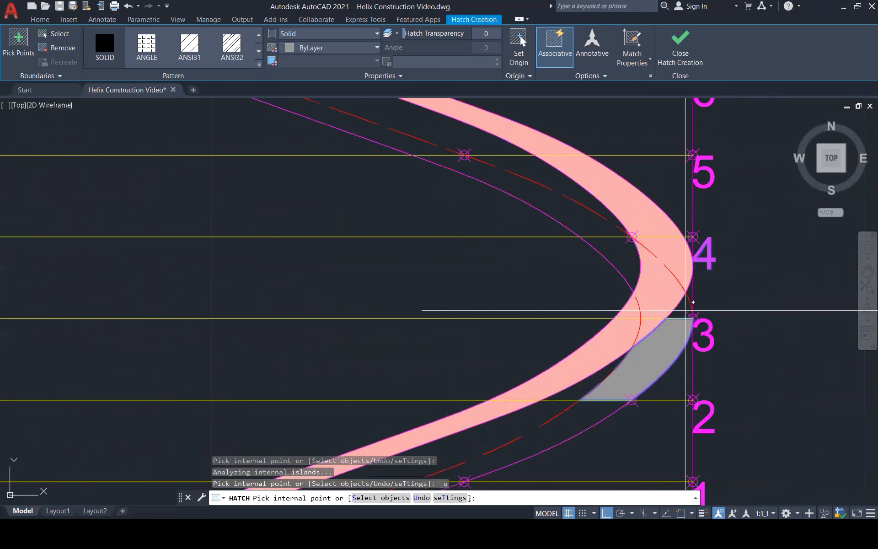
scroll(694, 302, "down", 2)
left_click(626, 363)
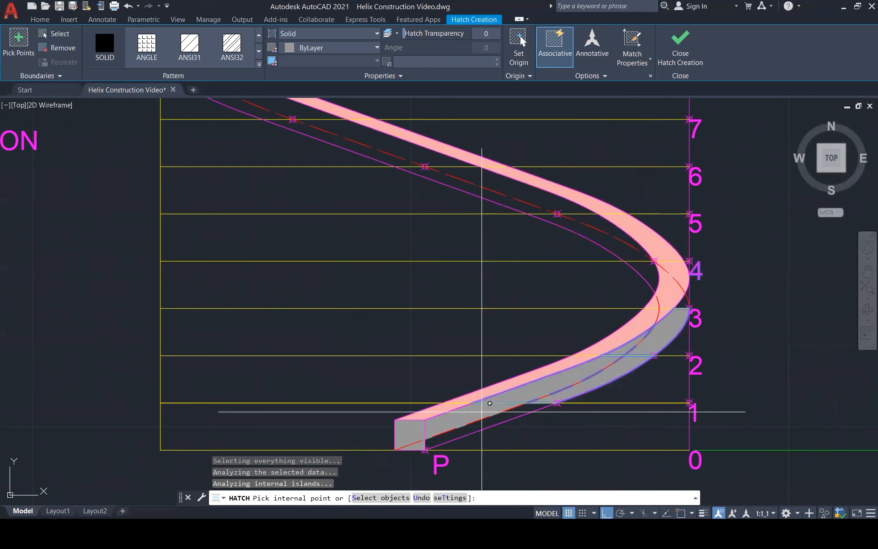
scroll(478, 424, "down", 3)
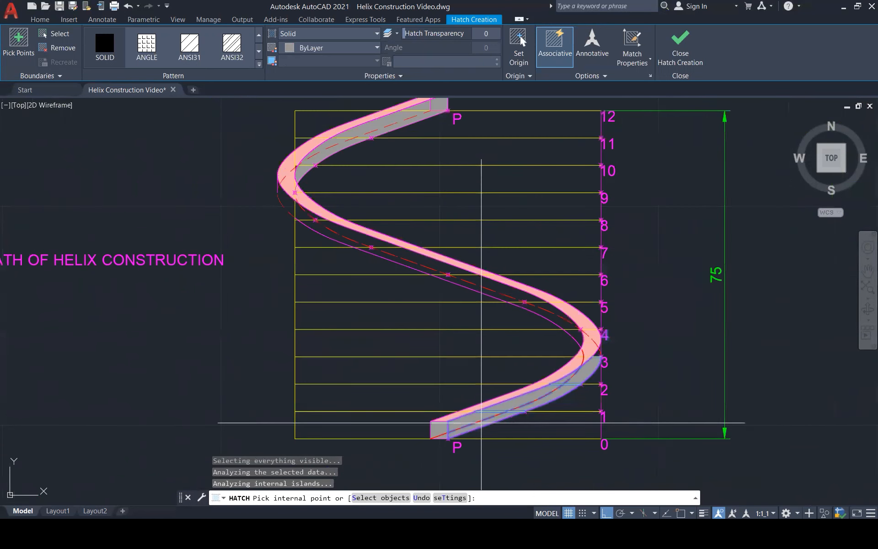
Try to solid-hatch the side face below the left bend at level 9, undo that pick, and end the hatch.
scroll(327, 222, "up", 1)
scroll(327, 222, "up", 2)
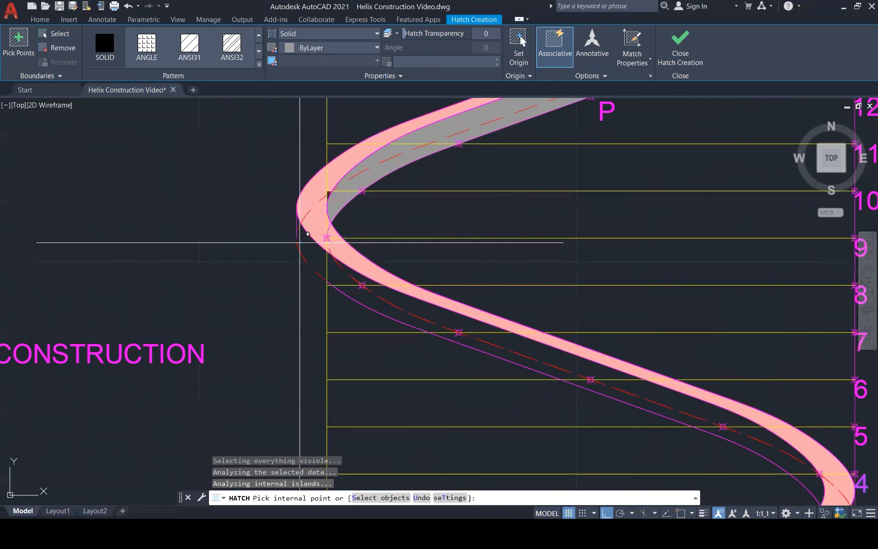
left_click(326, 254)
key("ctrl+z")
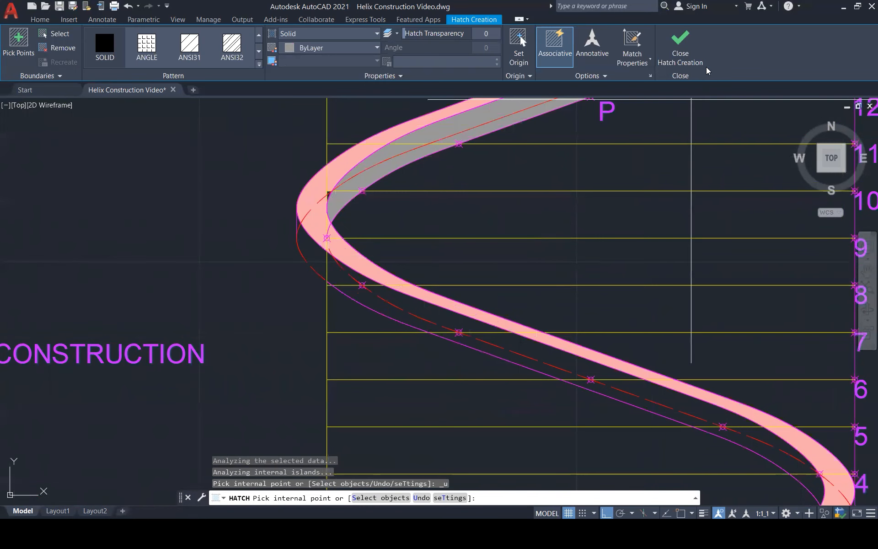
left_click(679, 51)
scroll(516, 246, "down", 2)
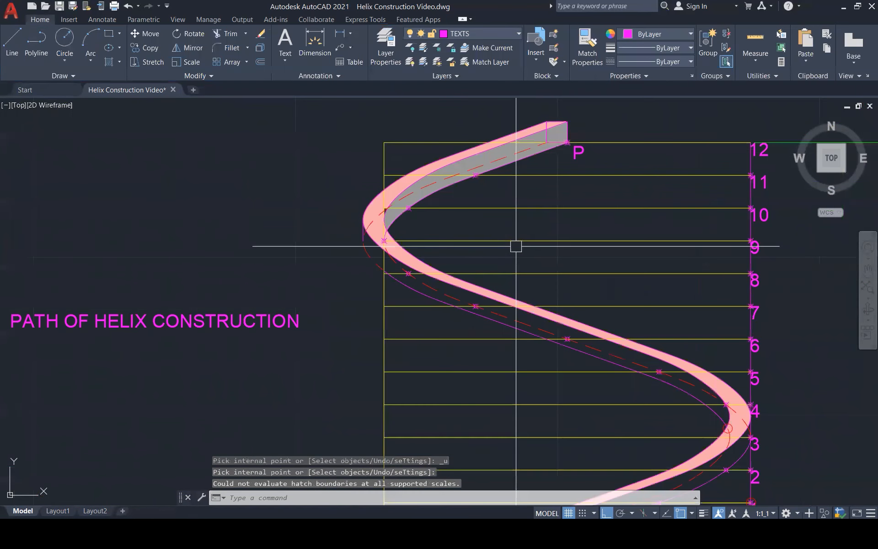
Turn off the CONSTRUCTION layer and keep the current TEXTS layer on.
left_click(495, 34)
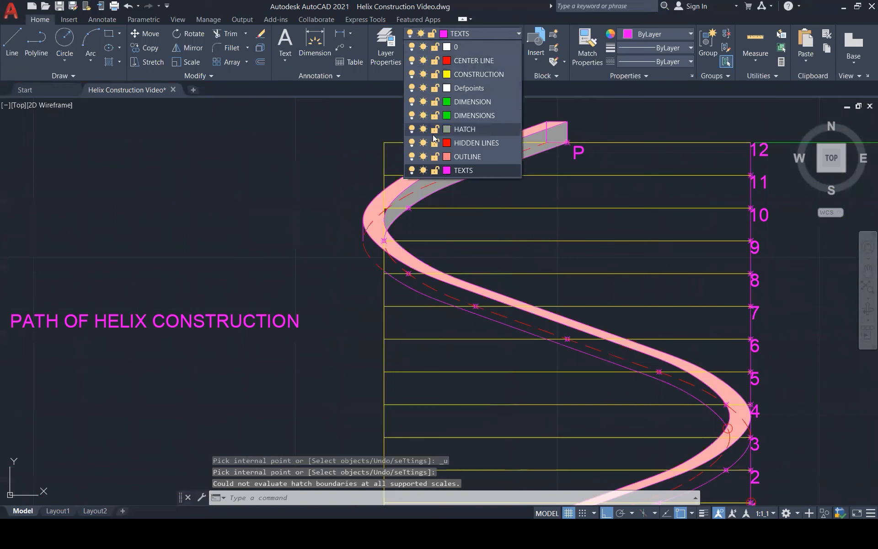
left_click(411, 171)
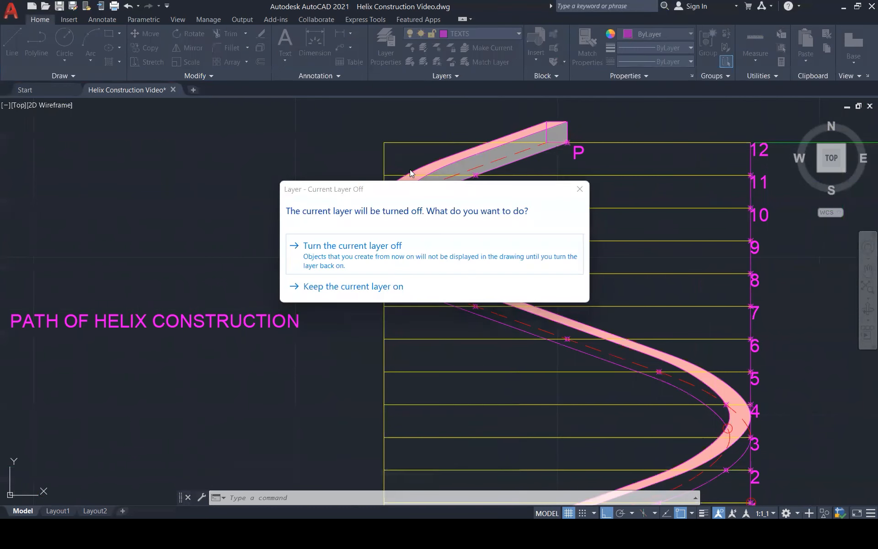
left_click(579, 188)
left_click(498, 35)
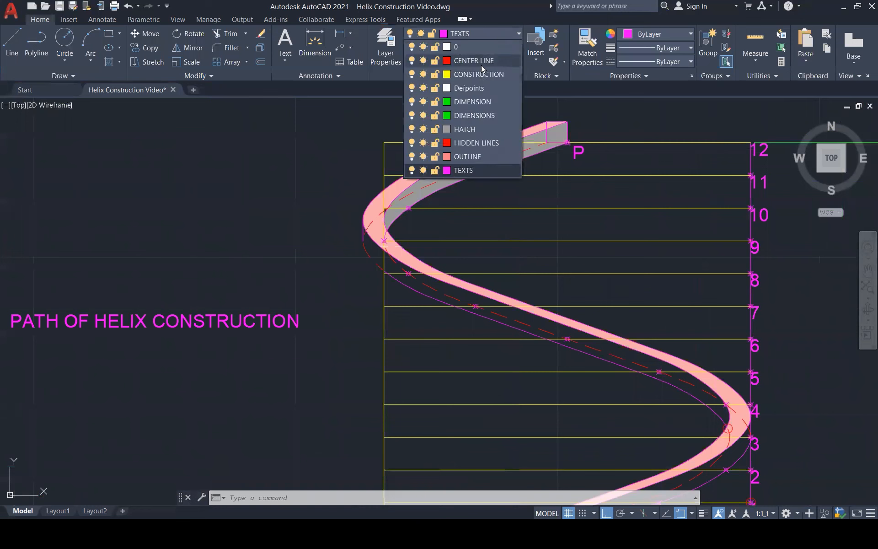
left_click(412, 75)
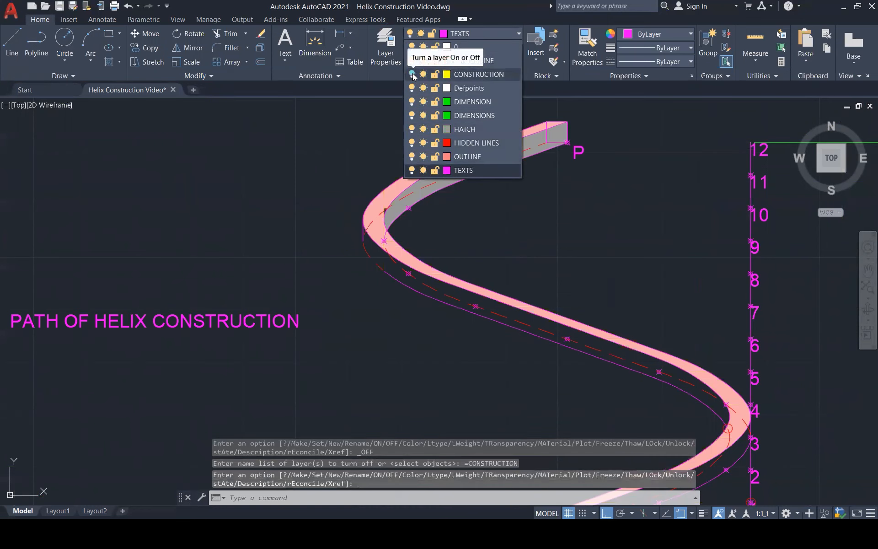
left_click(624, 210)
scroll(461, 247, "down", 3)
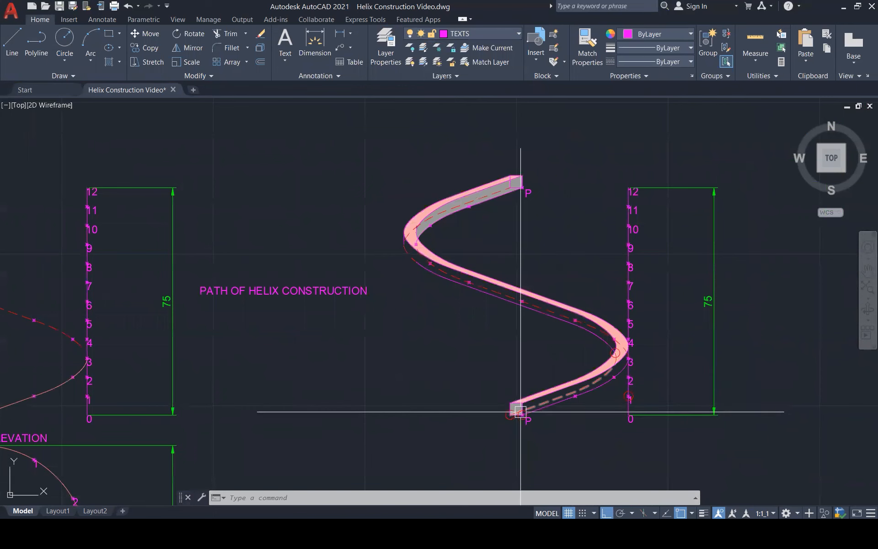
Try to solid-hatch the side face below the left bend with the construction lines hidden, and cancel the hatch.
key("Return")
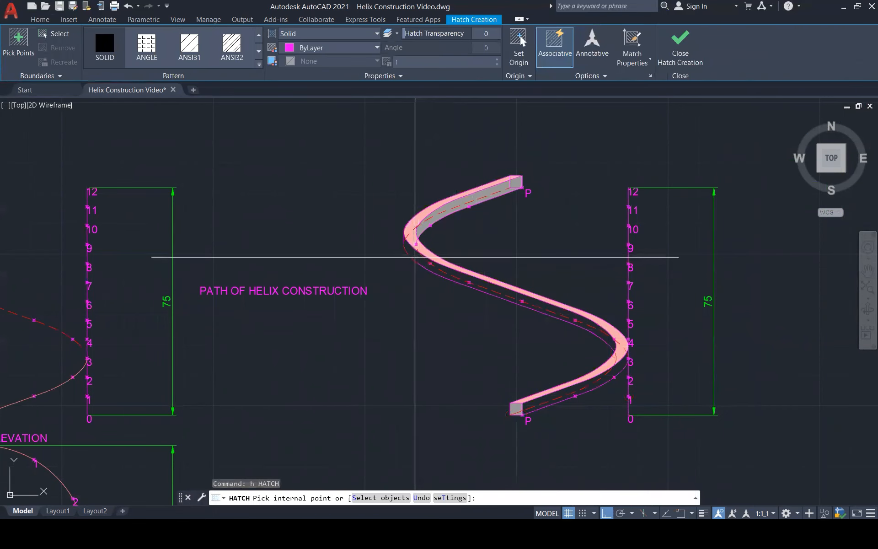
left_click(417, 259)
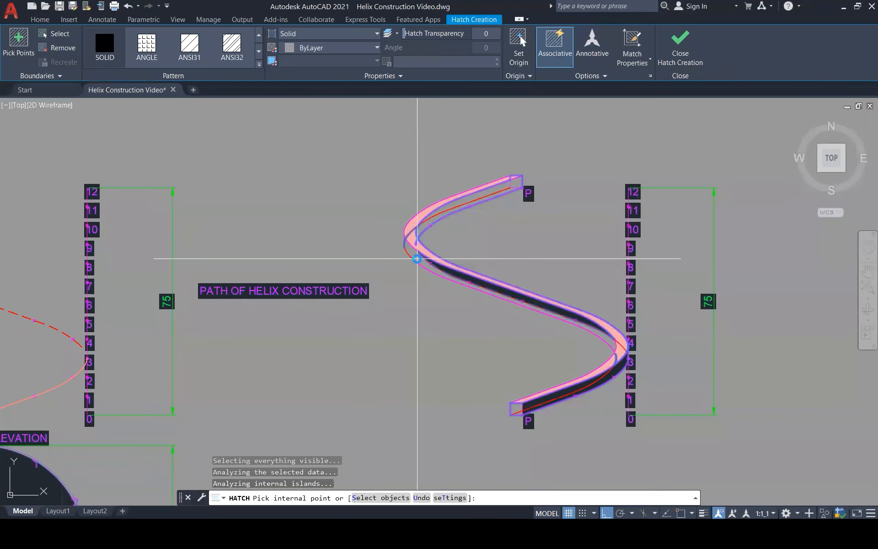
key("ctrl+z")
key("Escape")
key("Escape")
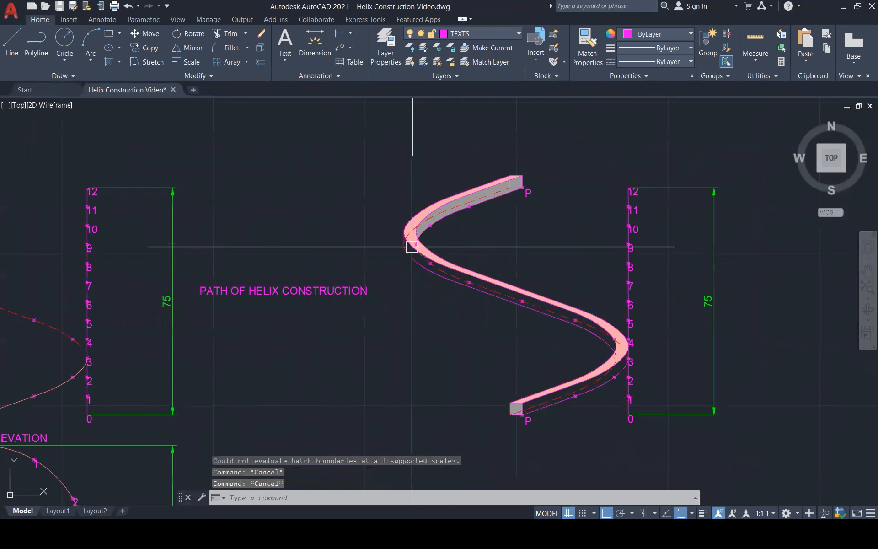
Match the properties of the solid magenta lower edge curve onto the dashed red curve around the left bend.
scroll(405, 249, "up", 6)
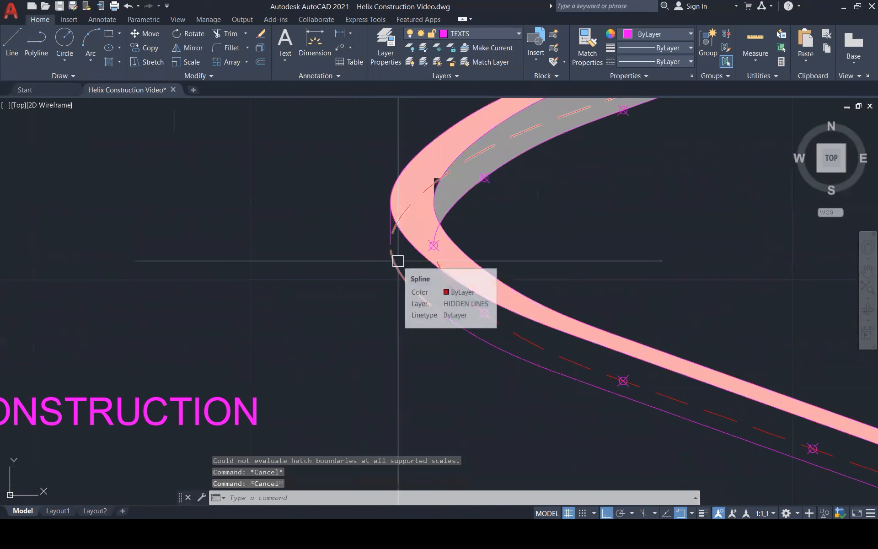
key("Return")
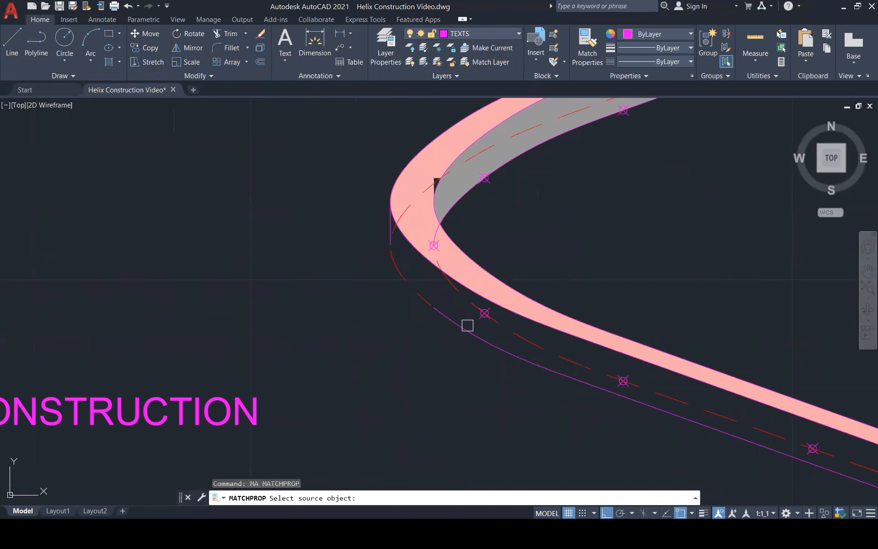
left_click(460, 320)
left_click(424, 295)
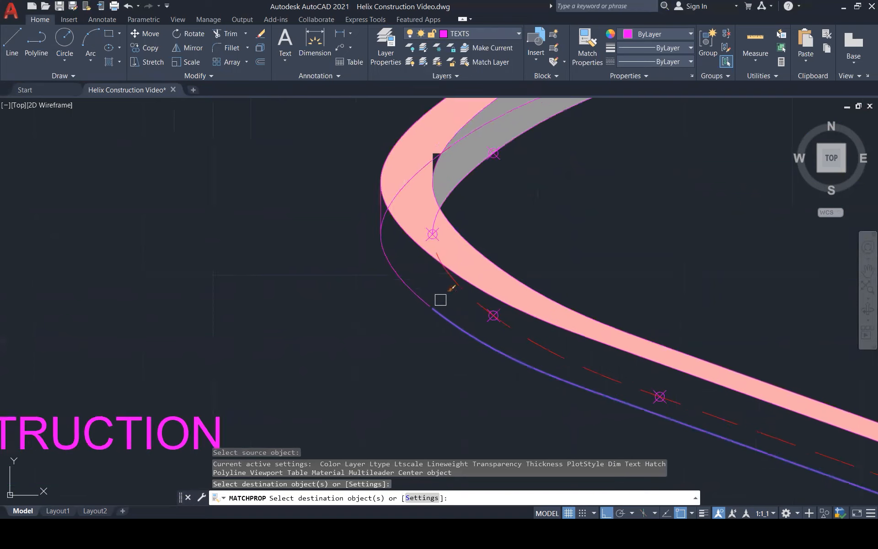
scroll(439, 298, "up", 5)
key("Escape")
Draw a tiny line closing the gap between the ends of the two magenta lower edge curves below the left bend.
type("l")
key("Return")
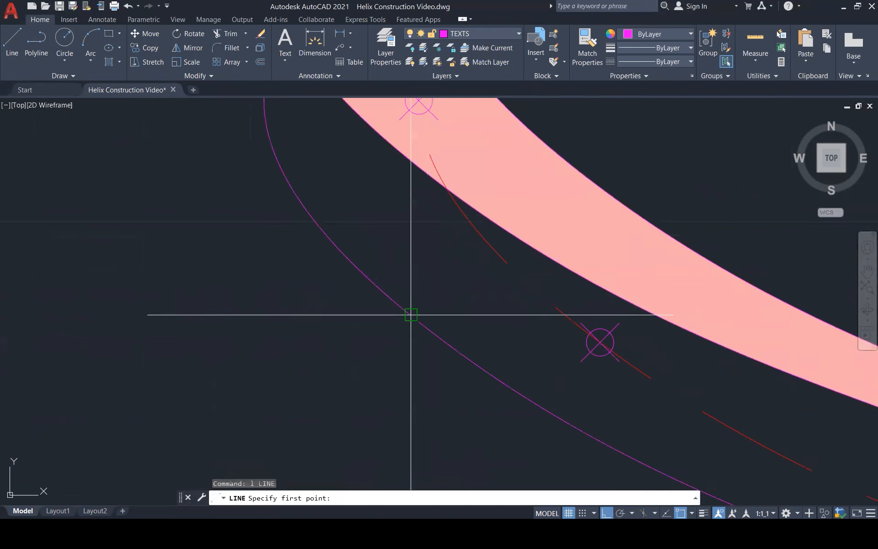
left_click(418, 322)
key("Escape")
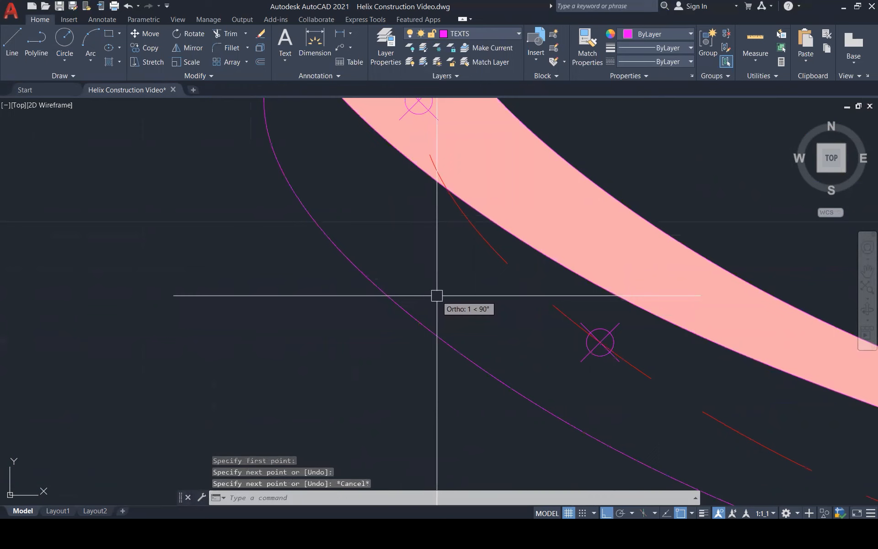
Solid-hatch the outer side face from the left bend down to the right bend, including the sliver beside the short vertical line.
scroll(437, 296, "down", 3)
type("h")
key("Return")
scroll(419, 276, "down", 4)
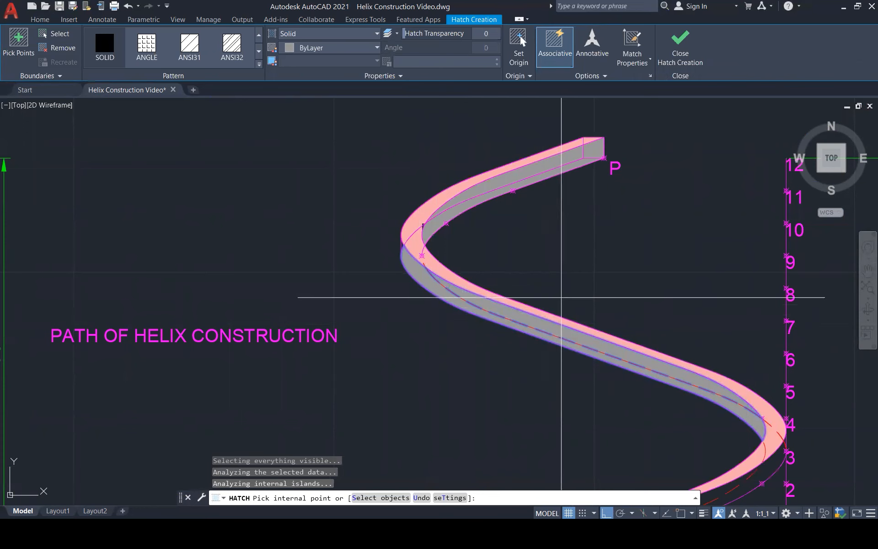
scroll(433, 252, "down", 2)
scroll(434, 252, "up", 8)
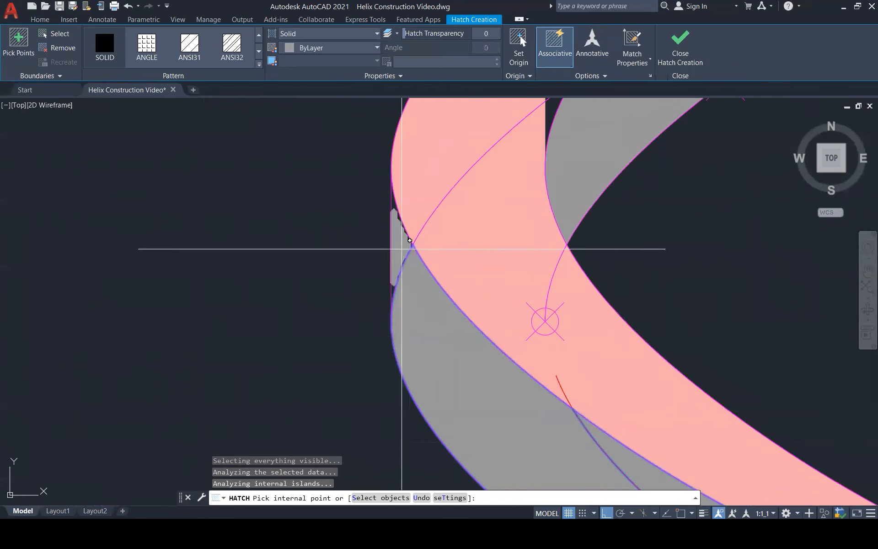
scroll(403, 247, "down", 4)
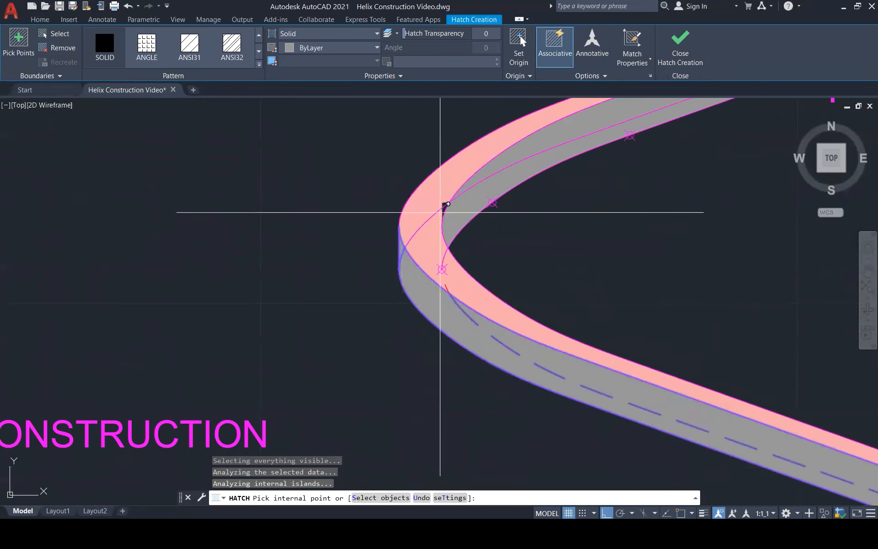
Try to add the small unfilled corner inside the left bend to the solid hatch, and finish the hatch.
scroll(447, 210, "up", 4)
left_click(447, 207)
left_click(539, 279)
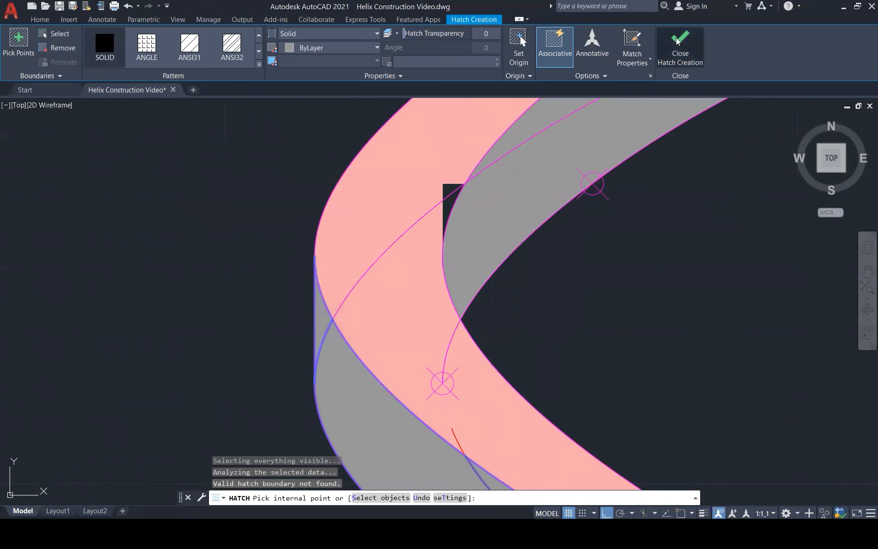
left_click(687, 39)
scroll(474, 274, "down", 7)
scroll(422, 288, "down", 6)
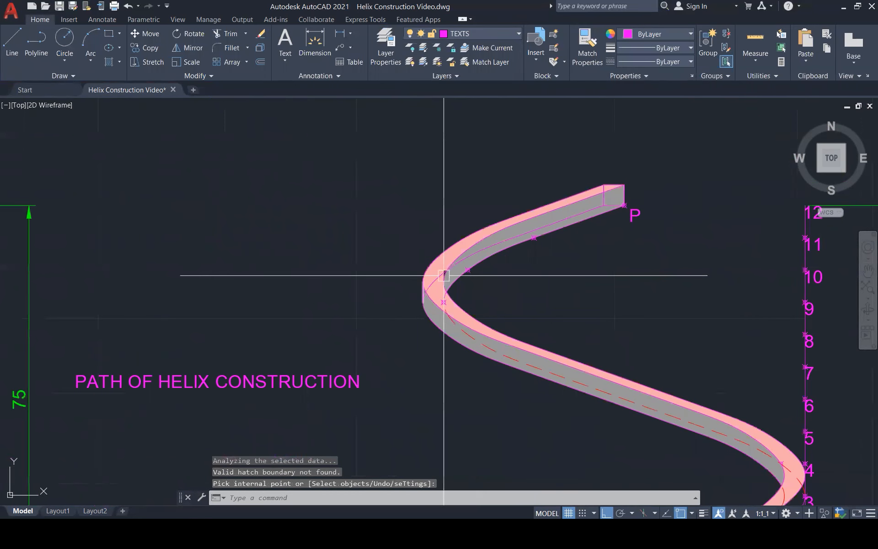
Solid-hatch the outer side face of the lower turn, from the right bend down to the square end at P.
scroll(595, 425, "up", 2)
scroll(595, 425, "up", 3)
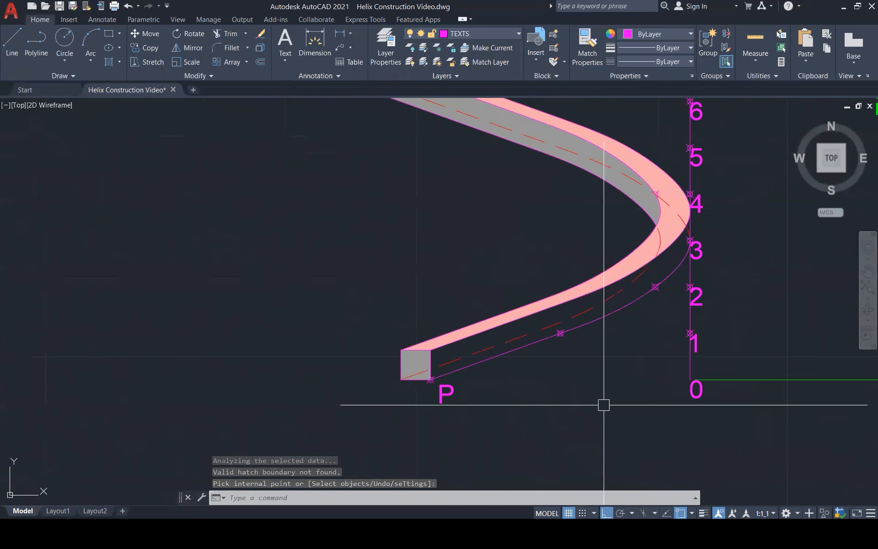
scroll(604, 405, "down", 1)
key("Return")
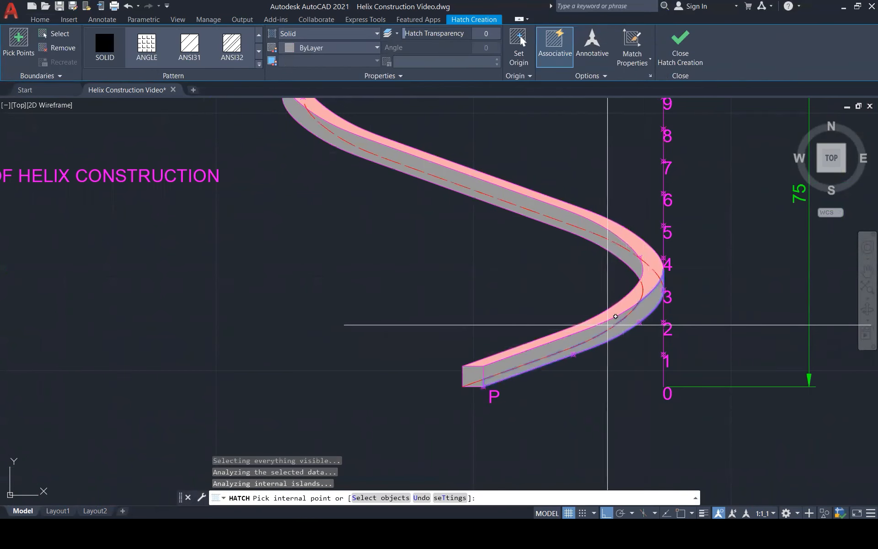
scroll(550, 379, "down", 3)
scroll(548, 385, "down", 1)
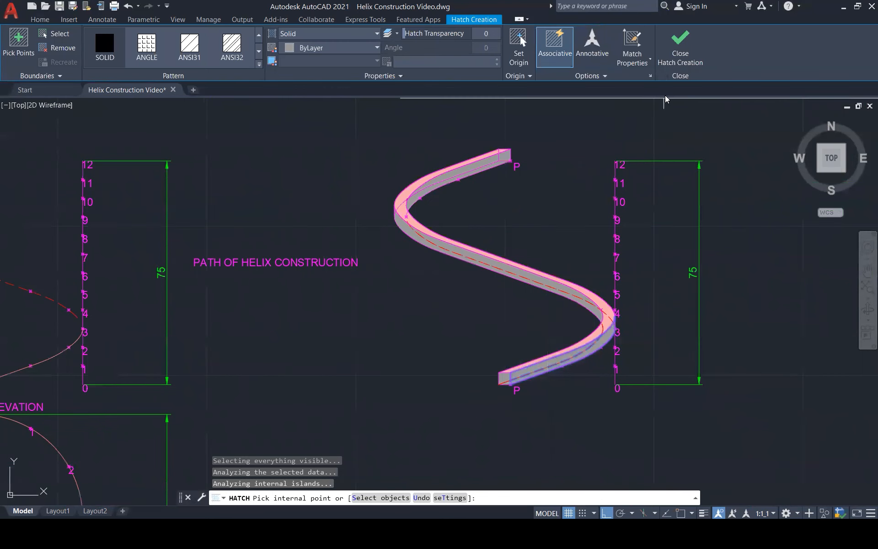
left_click(682, 52)
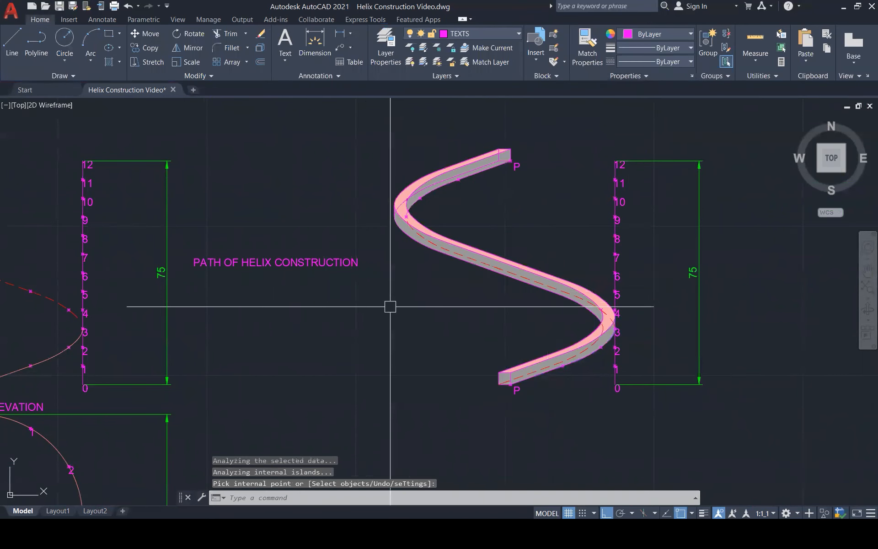
scroll(391, 306, "down", 2)
scroll(396, 306, "up", 1)
scroll(395, 307, "up", 1)
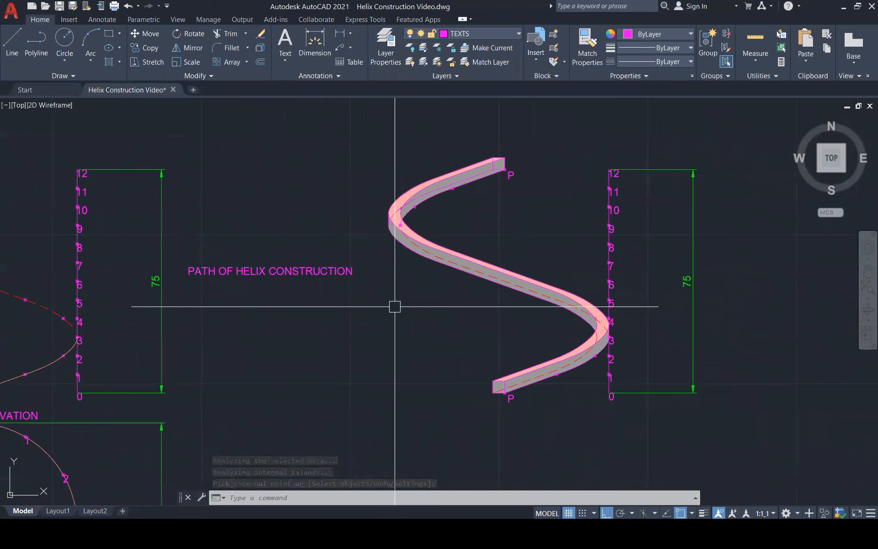
key("Escape")
key("Escape")
key("Escape")
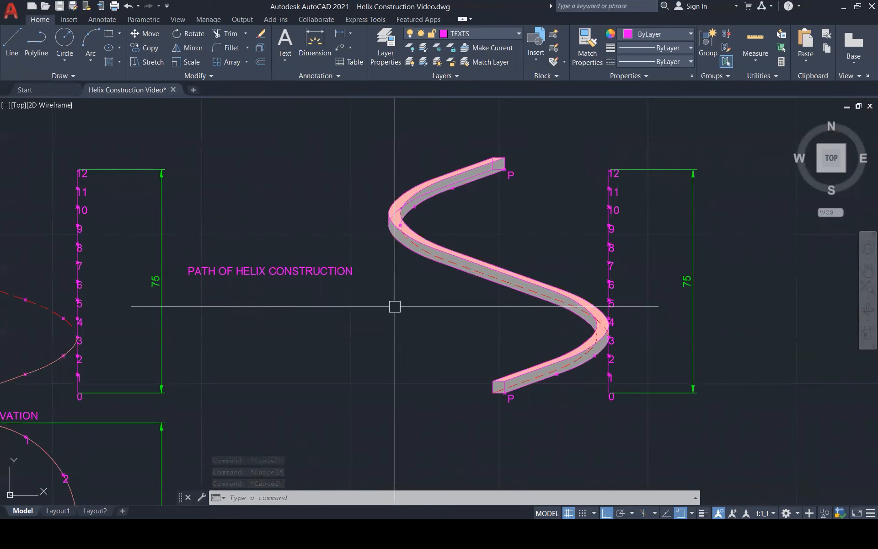
Place a horizontal multileader with its arrowhead at division point 3 of the first elevation, landing beyond the 75 height dimension.
scroll(396, 306, "down", 5)
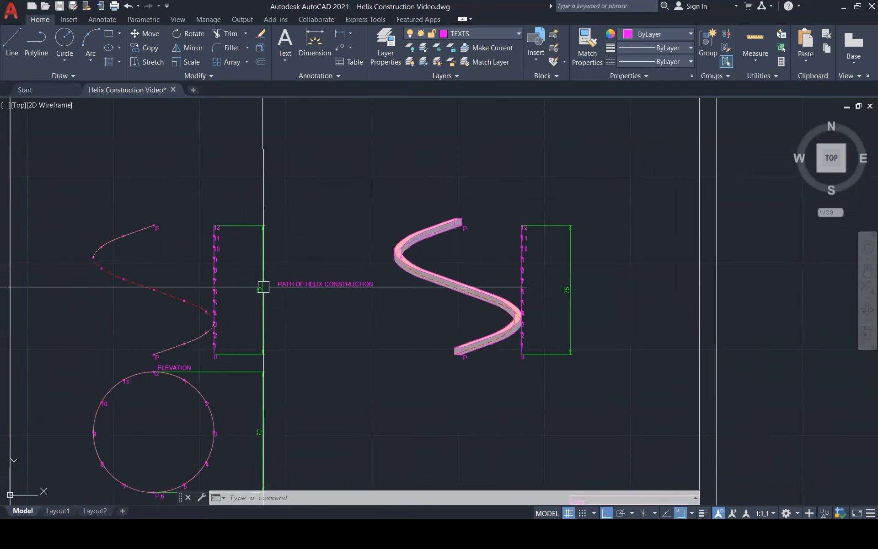
scroll(263, 287, "up", 3)
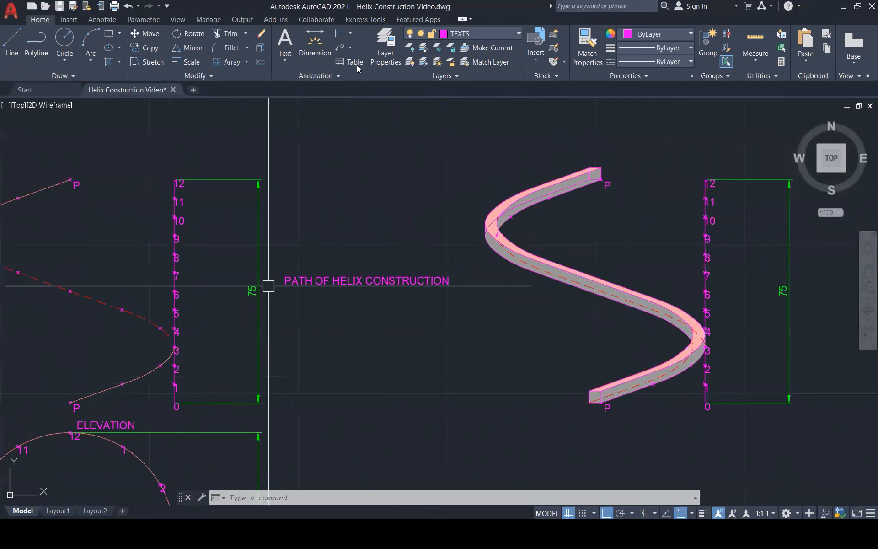
left_click(339, 48)
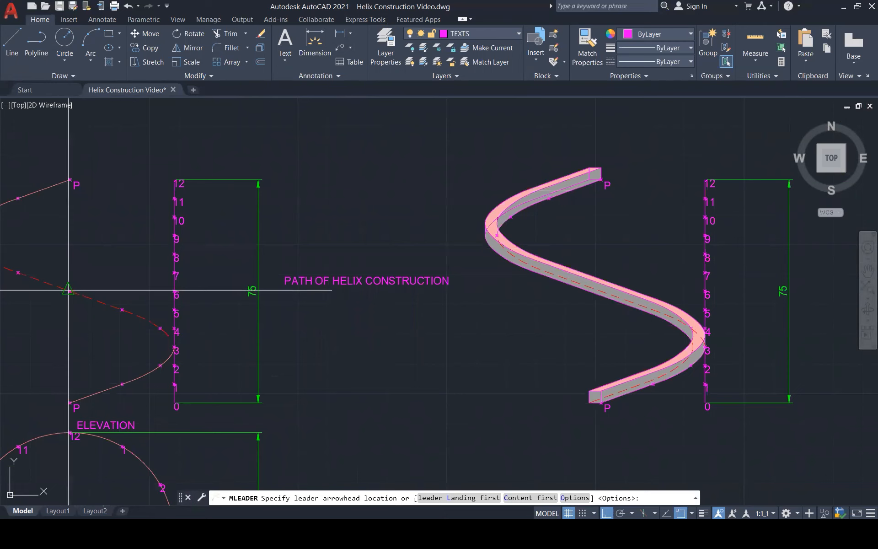
left_click(160, 339)
scroll(280, 346, "up", 3)
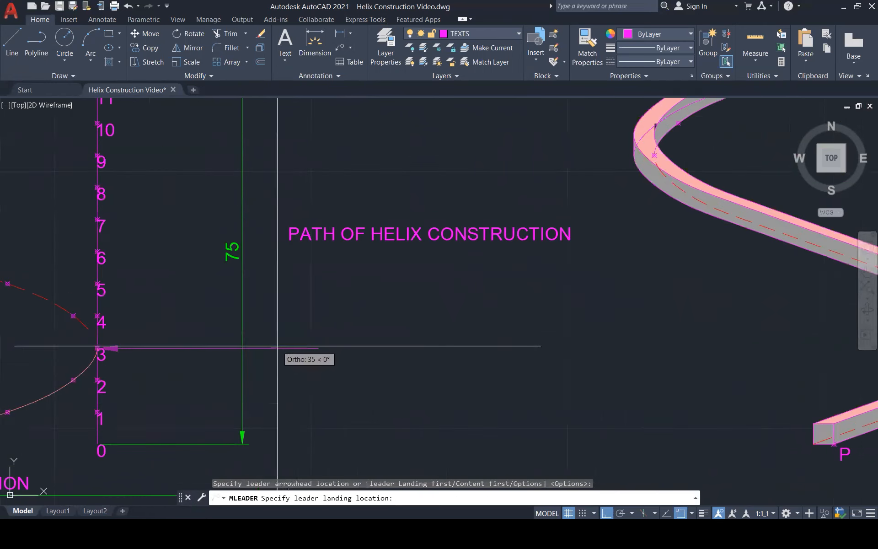
left_click(307, 344)
Enter PATH OF HELIX CONSTRUCTION as the leader's text and finish the note.
type("pa")
key("BackSpace")
key("BackSpace")
type("PATH ")
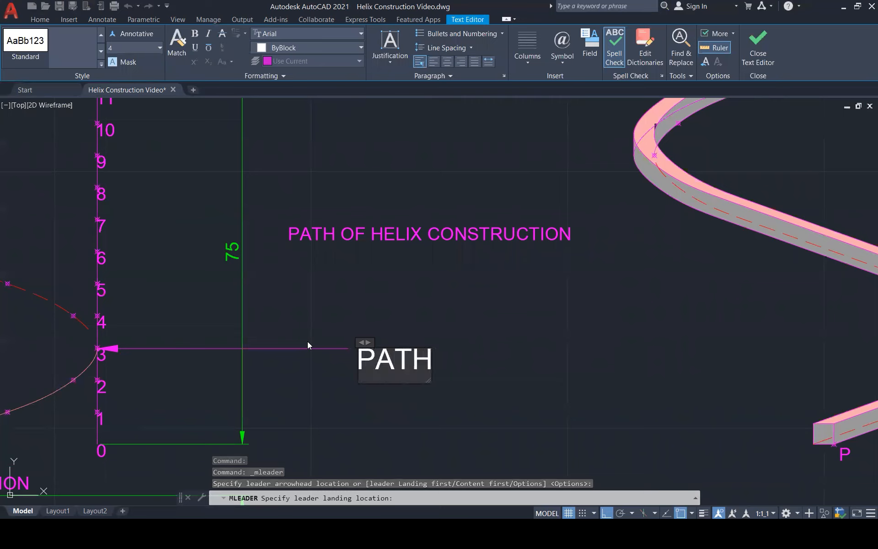
type("OF HE")
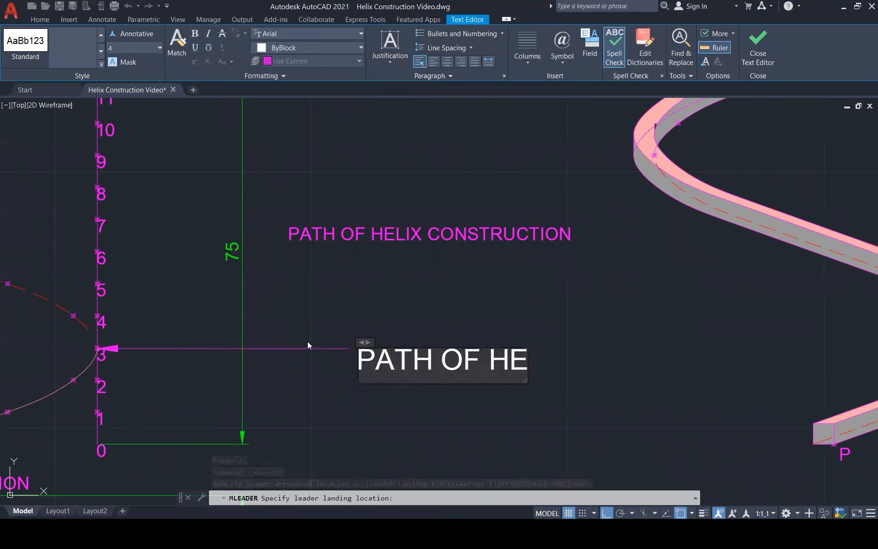
type("LIX")
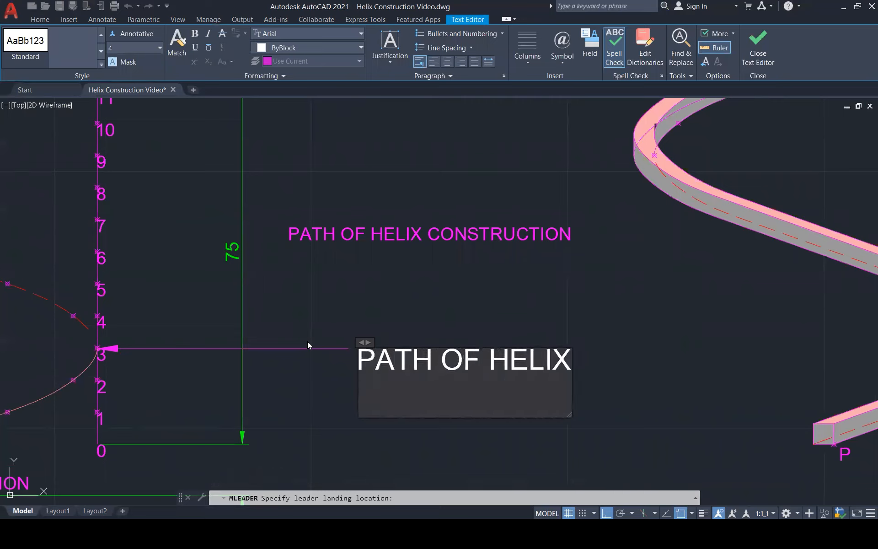
type(" CONSTRUCTION")
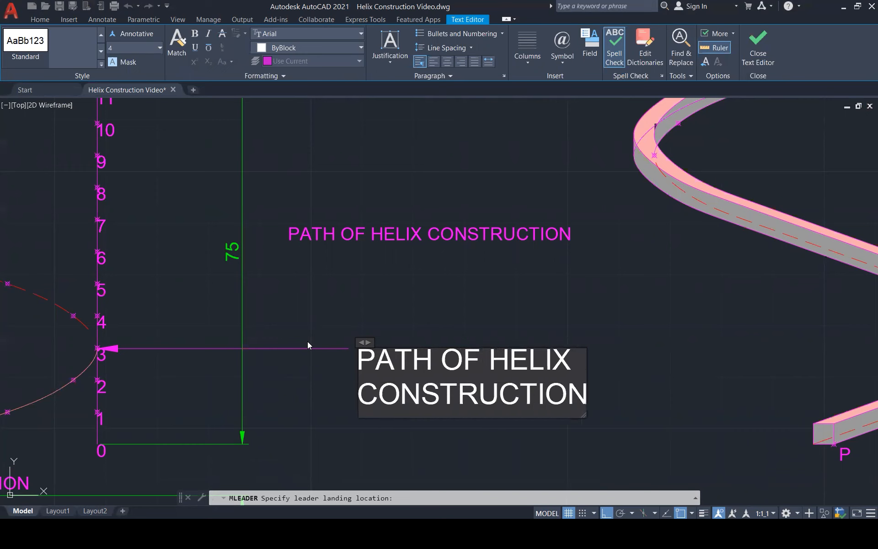
left_click(311, 342)
key("Escape")
key("Escape")
key("Escape")
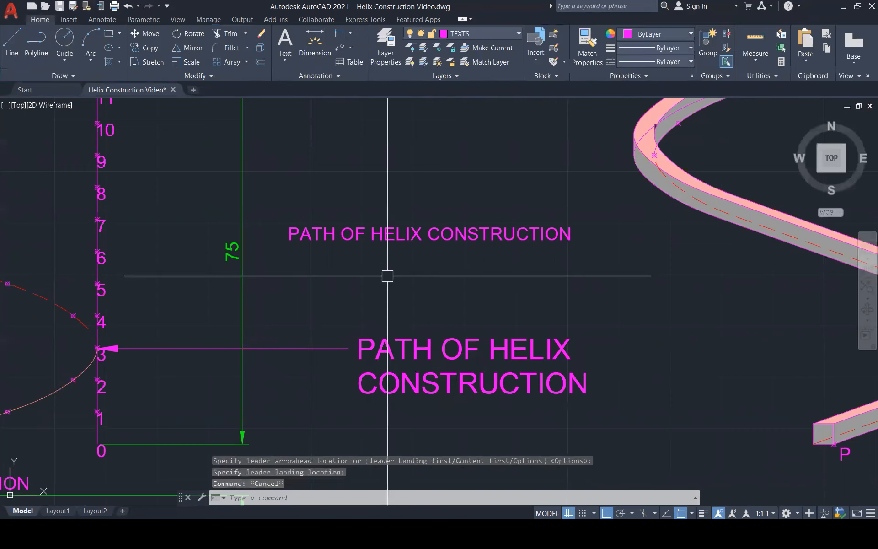
Check the text height of the standalone PATH OF HELIX CONSTRUCTION label and set the leader text's height to 3.
double_click(399, 340)
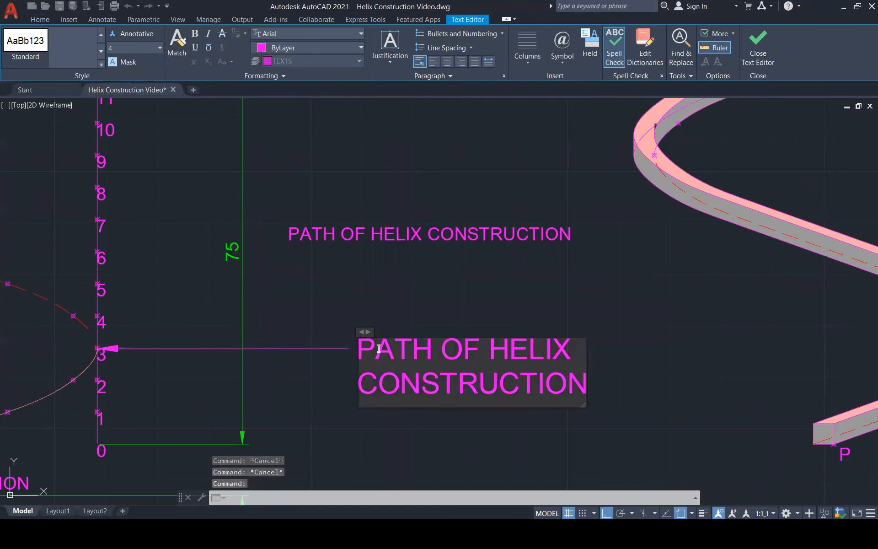
left_click(379, 288)
double_click(373, 233)
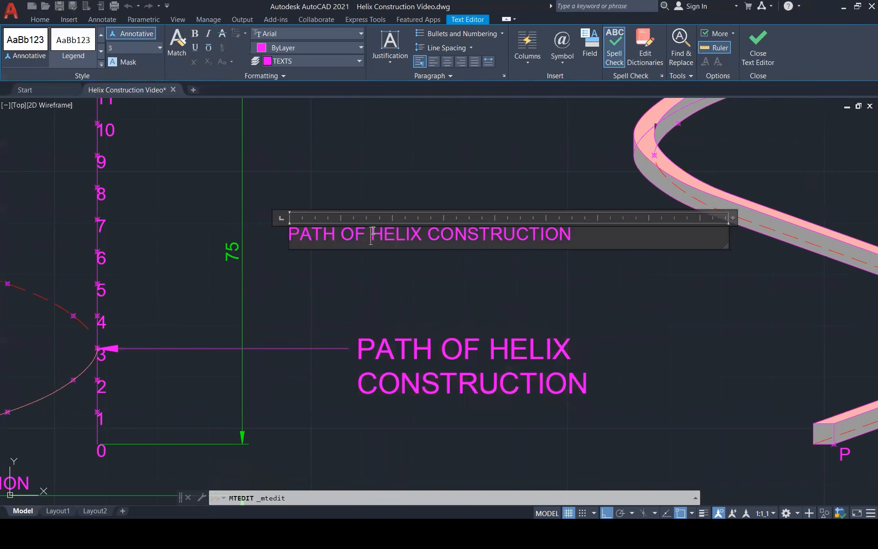
left_click(372, 333)
left_click(361, 345)
double_click(360, 343)
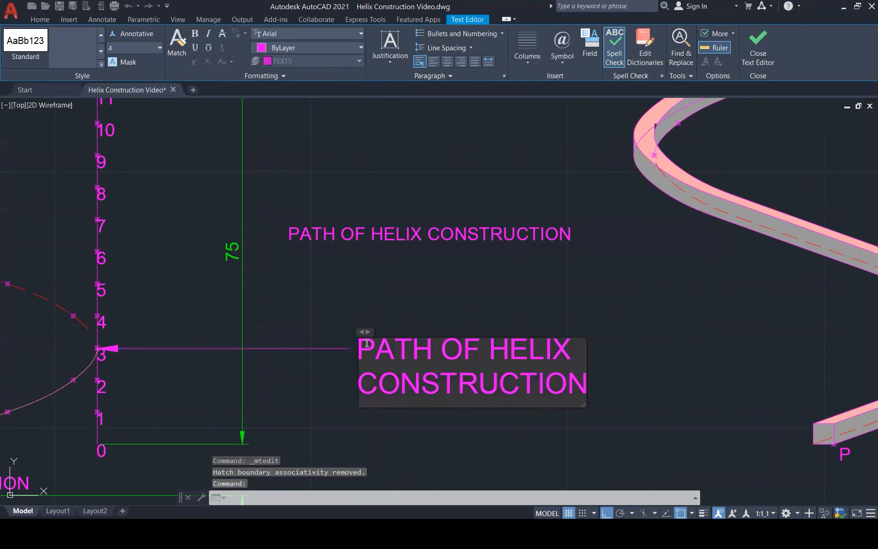
left_click_drag(359, 342, 512, 406)
left_click_drag(560, 386, 586, 385)
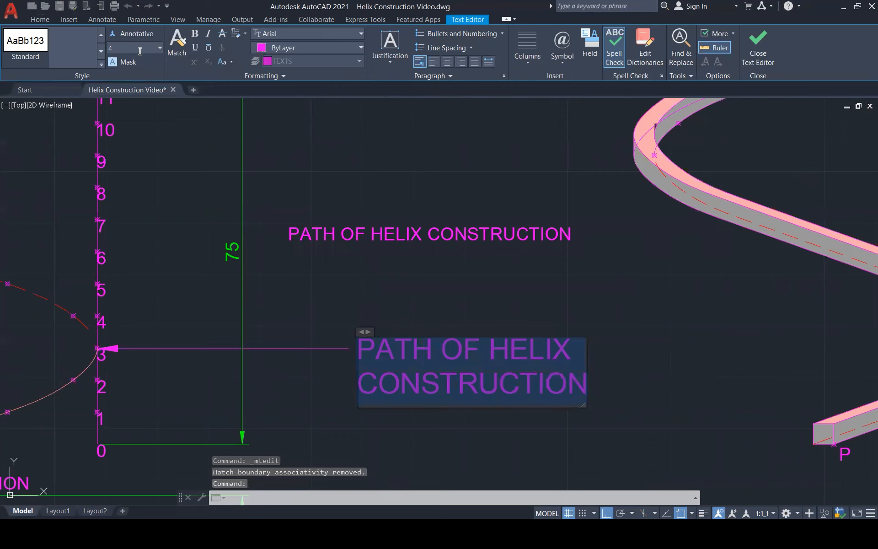
type("3")
key("Return")
key("Escape")
key("Escape")
Delete the standalone PATH OF HELIX CONSTRUCTION text above the leader note.
left_click(532, 234)
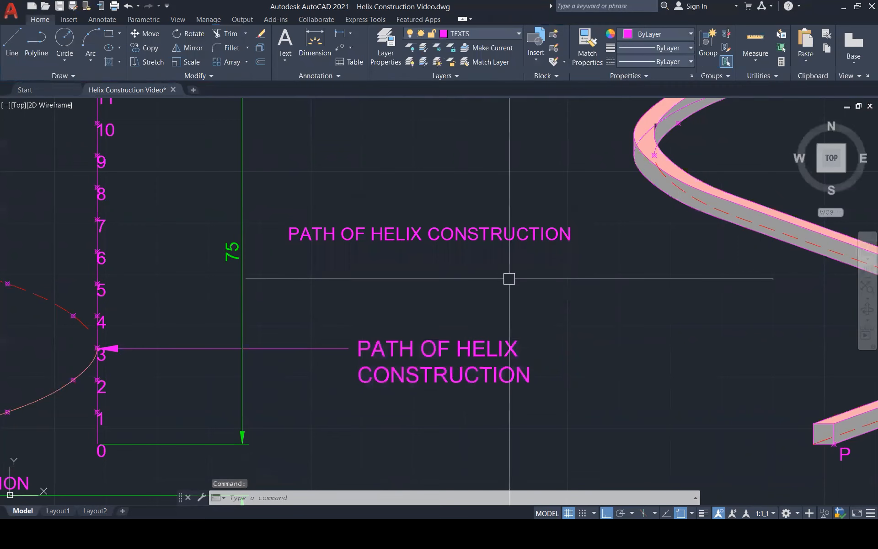
scroll(392, 259, "down", 5)
left_click(355, 242)
key("Delete")
Copy the leader note from the first elevation to the same point on the square-section helix.
left_click(337, 284)
type("c")
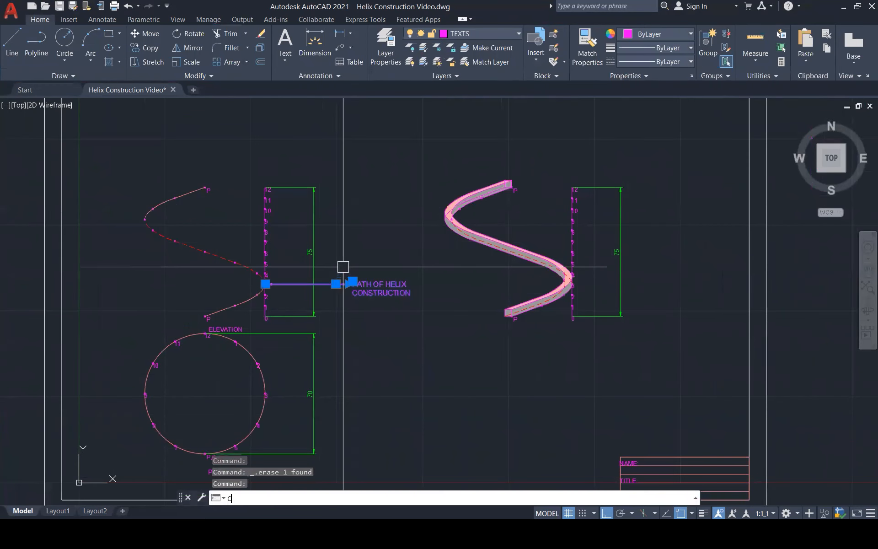
type("o")
key("Return")
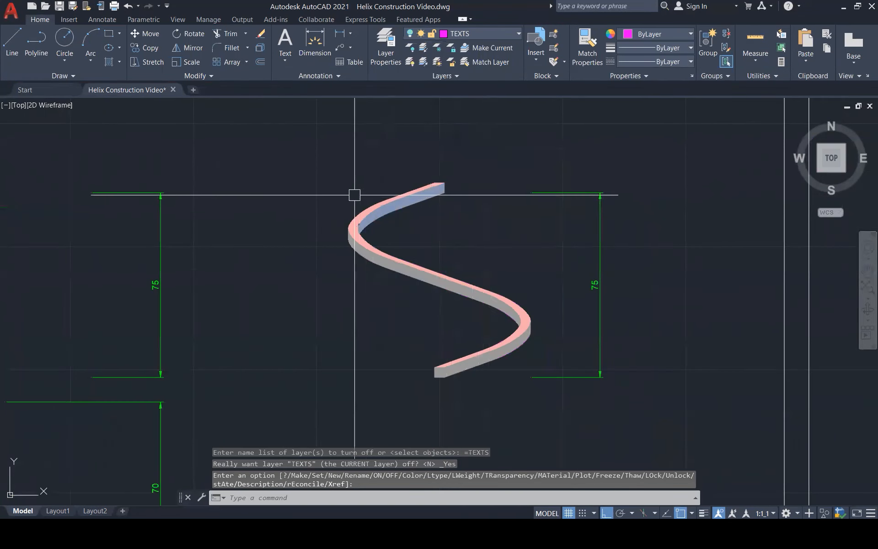
Inspect the hatched helix without its linework, and turn the OUTLINE, TEXTS, HIDDEN LINES and CONSTRUCTION layers back on.
scroll(312, 158, "up", 1)
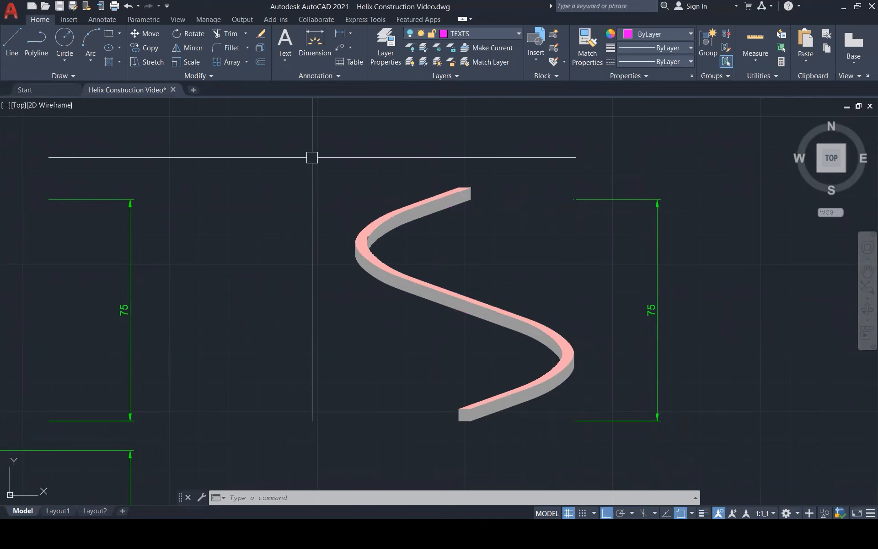
scroll(526, 312, "down", 1)
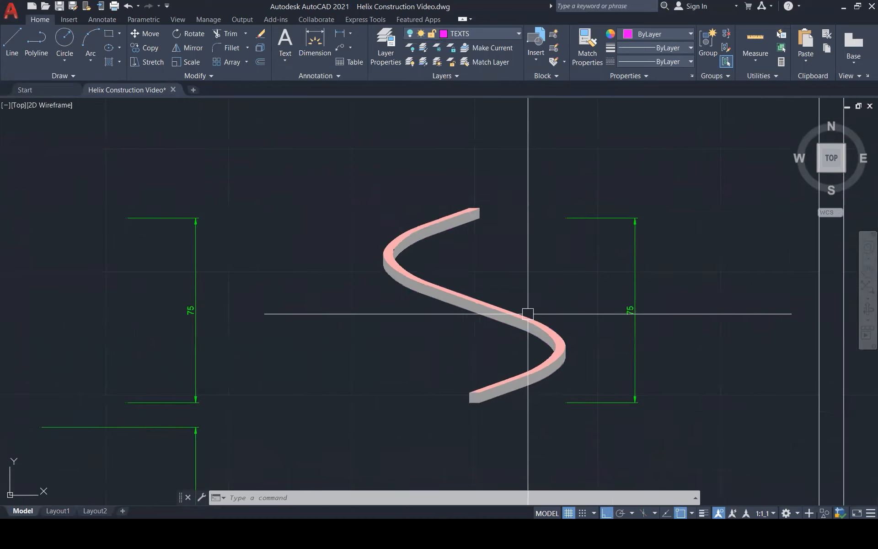
scroll(482, 398, "up", 3)
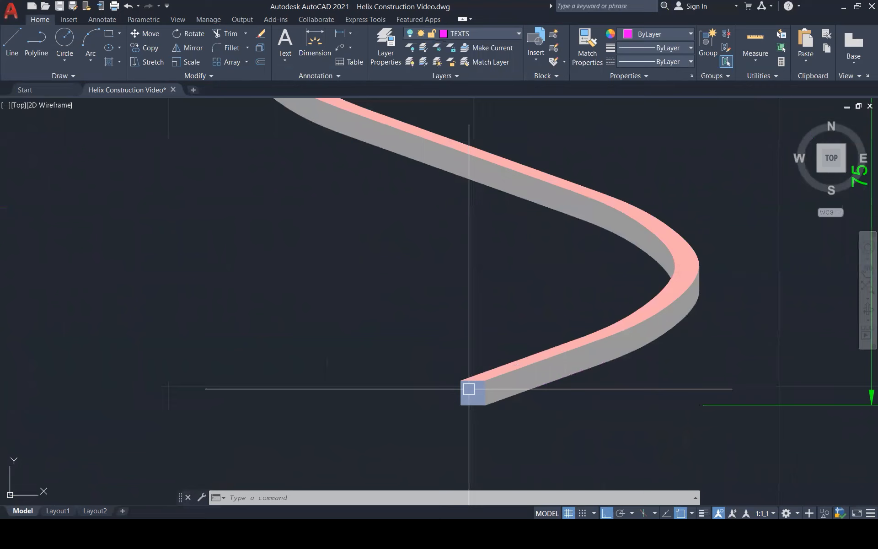
scroll(471, 392, "down", 1)
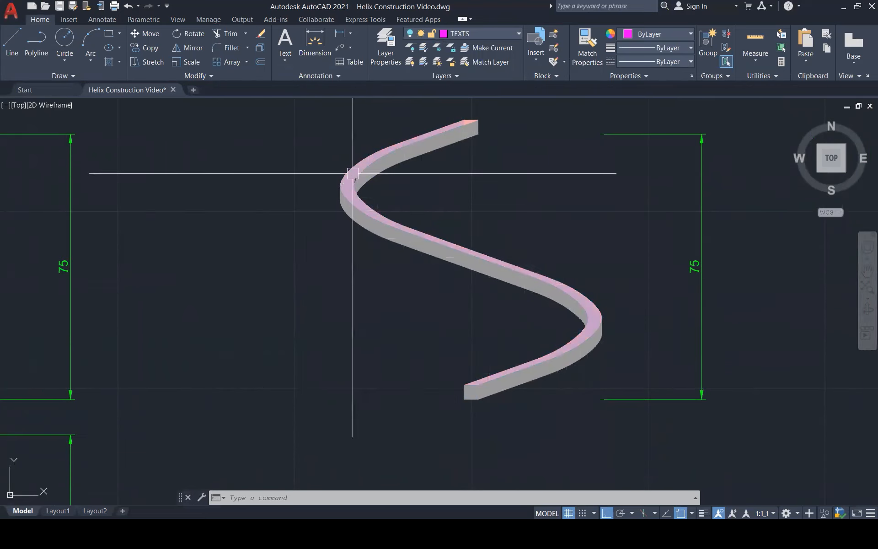
scroll(663, 218, "down", 3)
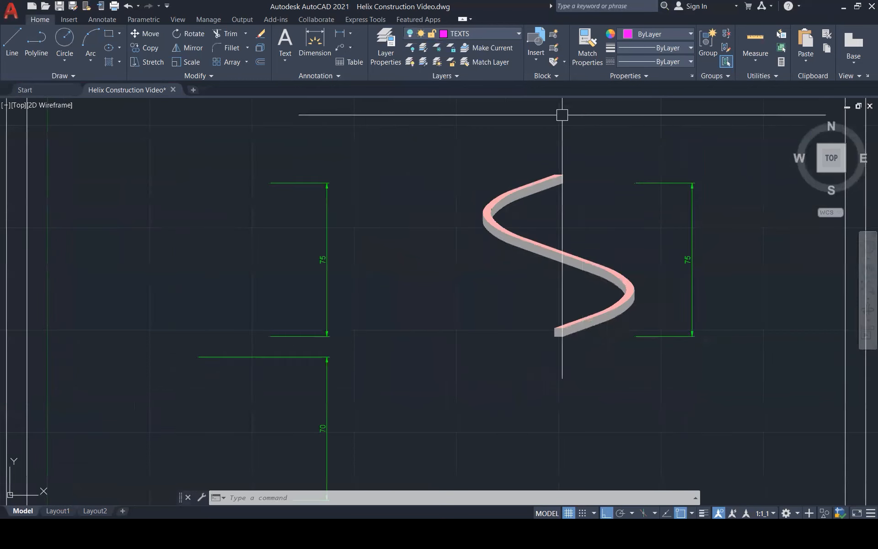
left_click(488, 37)
left_click(412, 157)
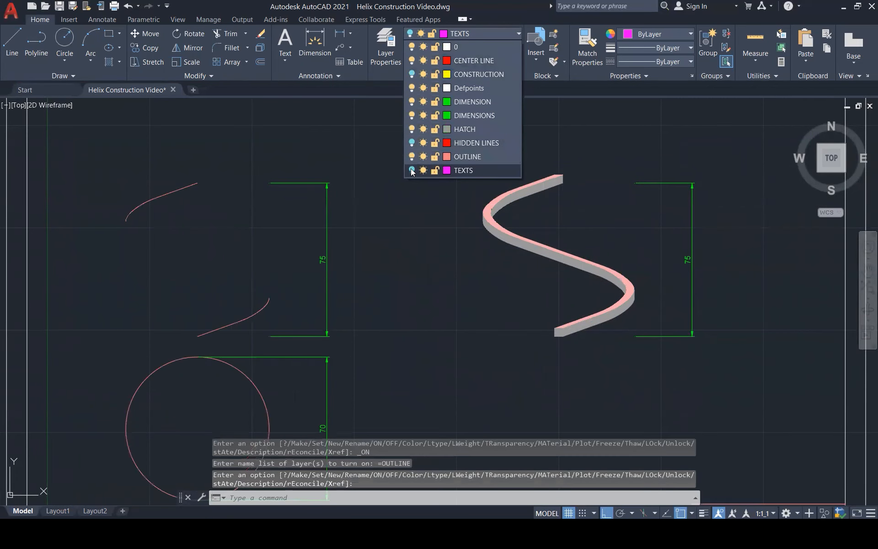
left_click(412, 170)
left_click(412, 143)
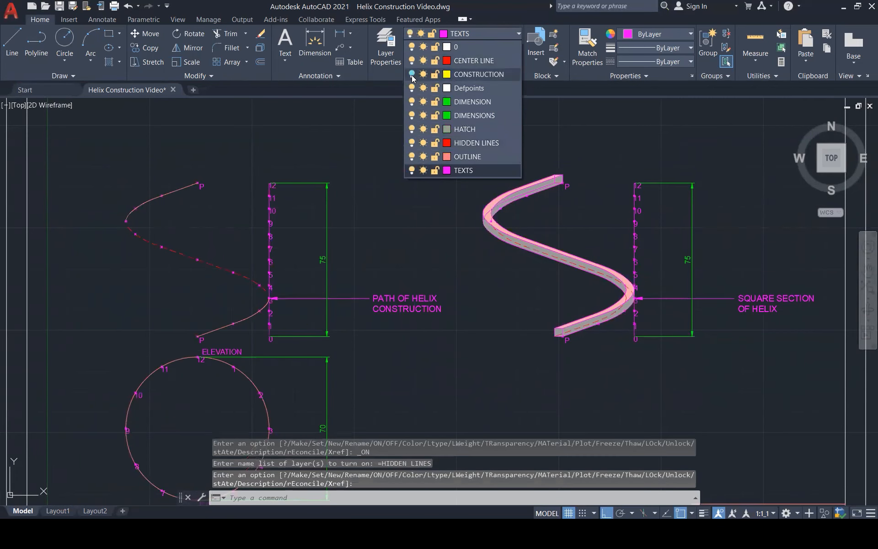
left_click(412, 74)
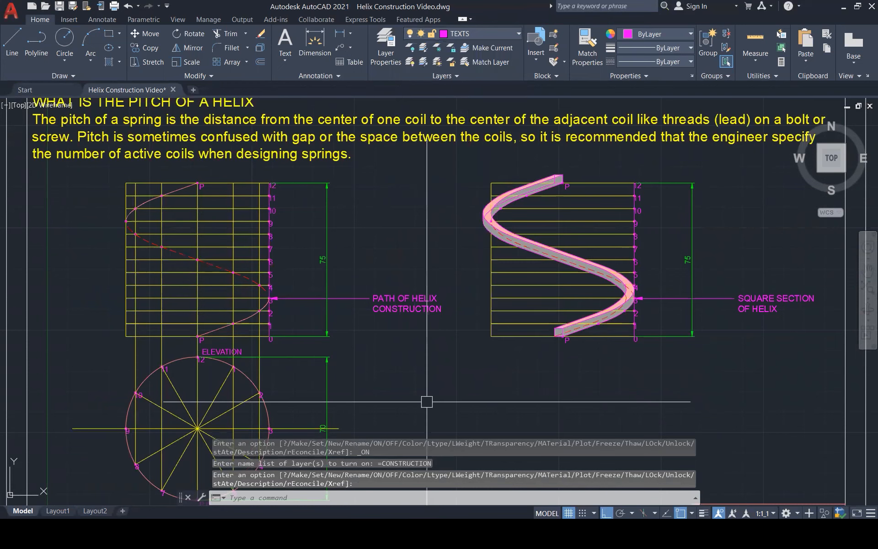
scroll(410, 407, "down", 1)
scroll(410, 407, "down", 4)
scroll(408, 302, "up", 3)
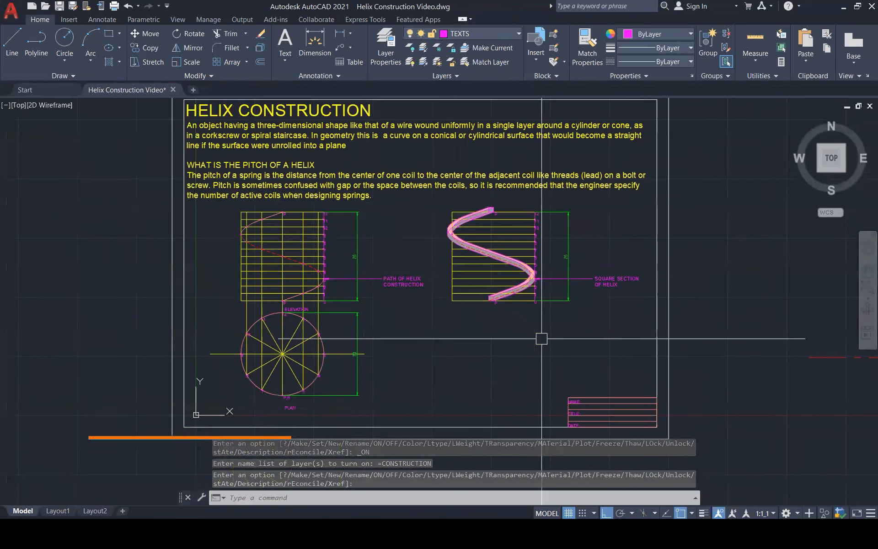
scroll(406, 302, "up", 1)
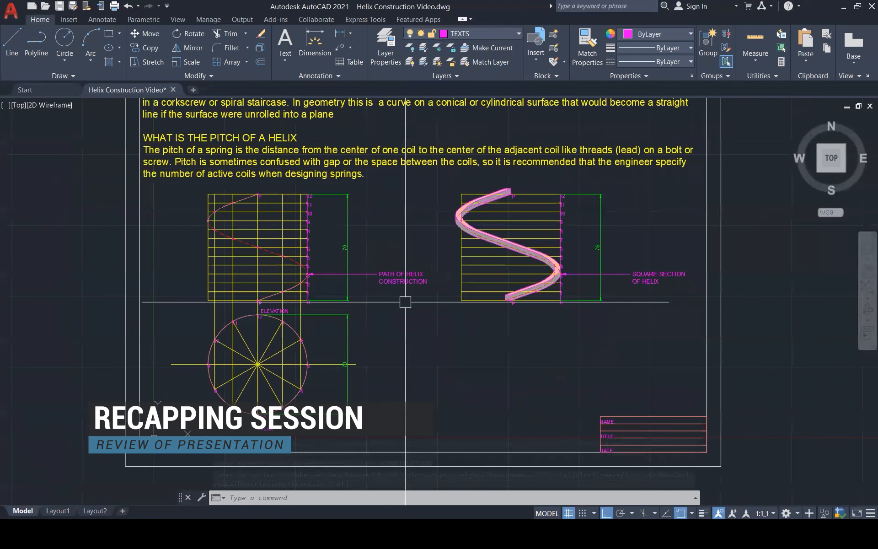
mouse_move(378, 501)
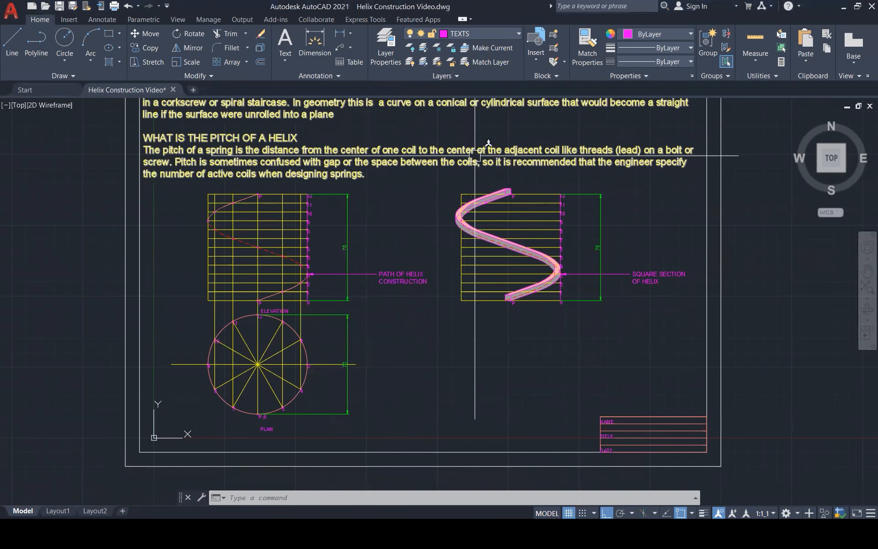
Switch to the Helix Spring.skp model in SketchUp and maximize its window.
left_click(335, 245)
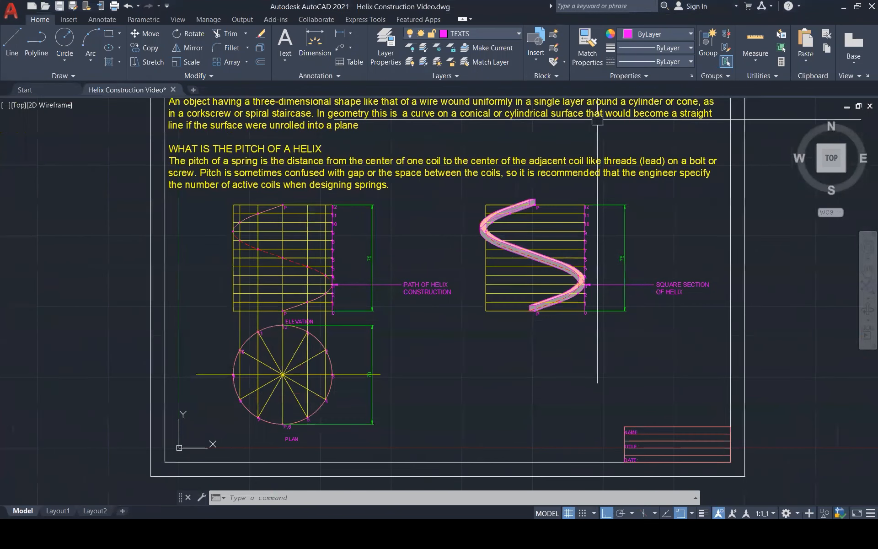
scroll(598, 120, "up", 3)
left_click(537, 450)
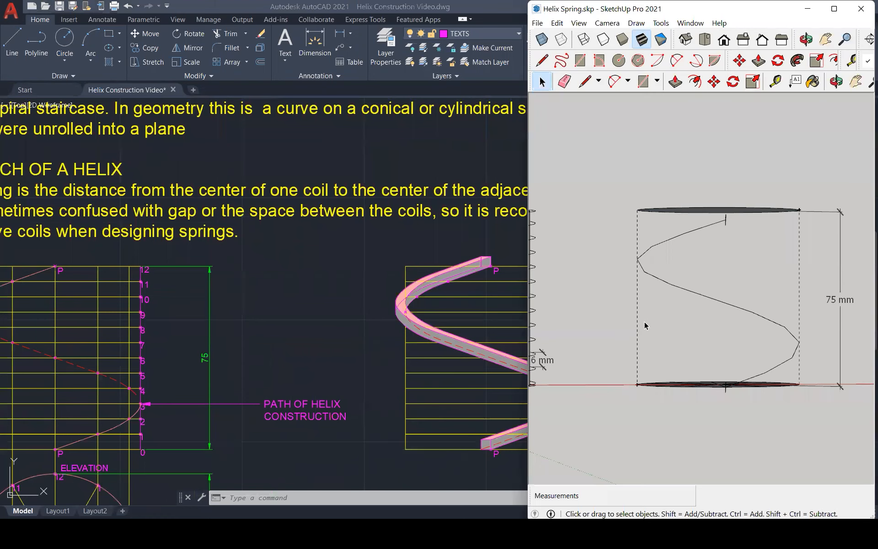
left_click(834, 9)
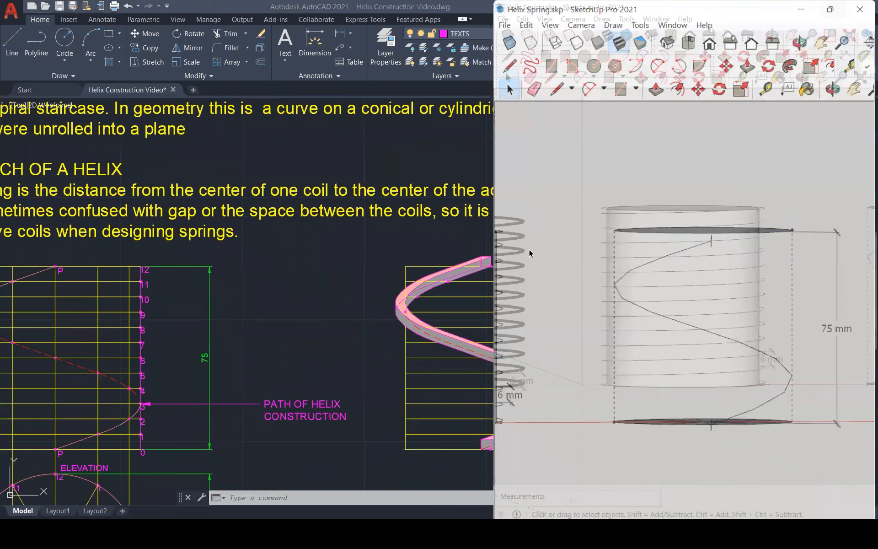
Set the model's camera to Perspective and examine the springs and the 75 mm high helix path from several angles.
middle_click_drag(376, 235, 362, 369)
scroll(339, 166, "down", 1)
left_click(52, 20)
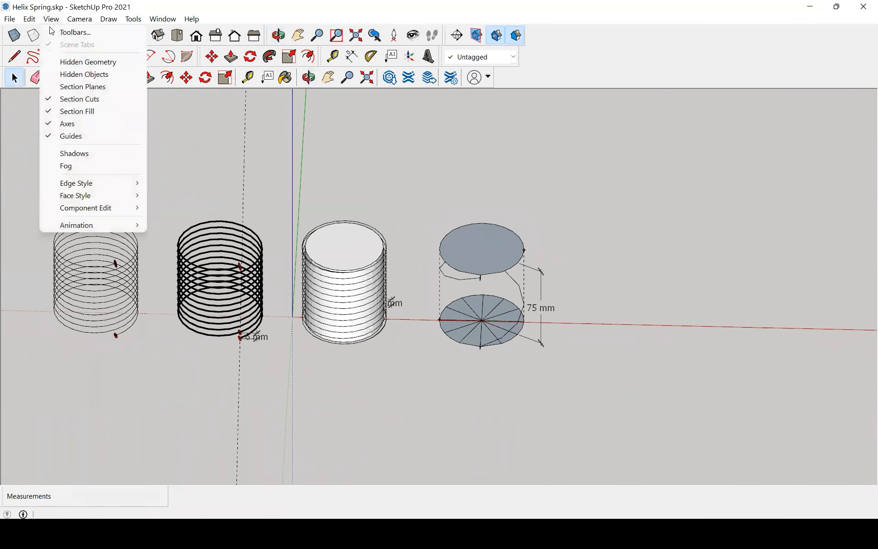
mouse_move(80, 19)
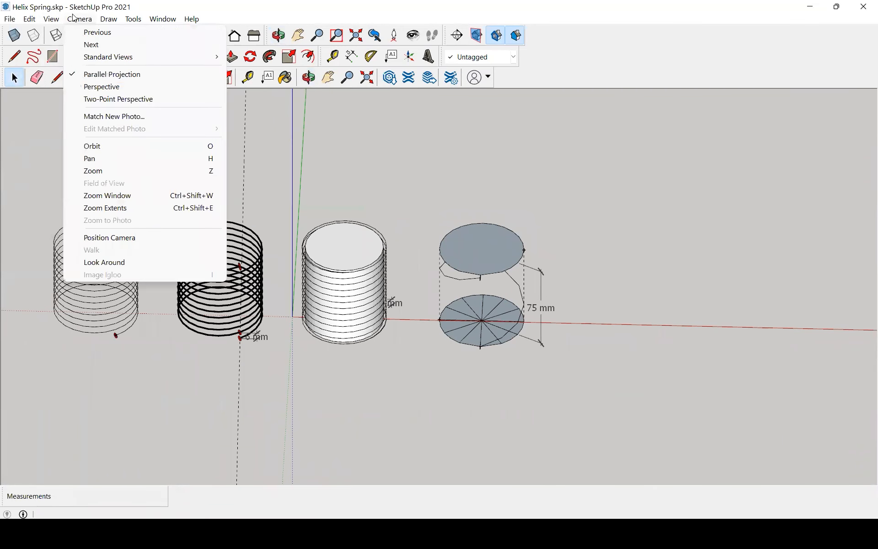
left_click(101, 87)
middle_click_drag(605, 374, 659, 217)
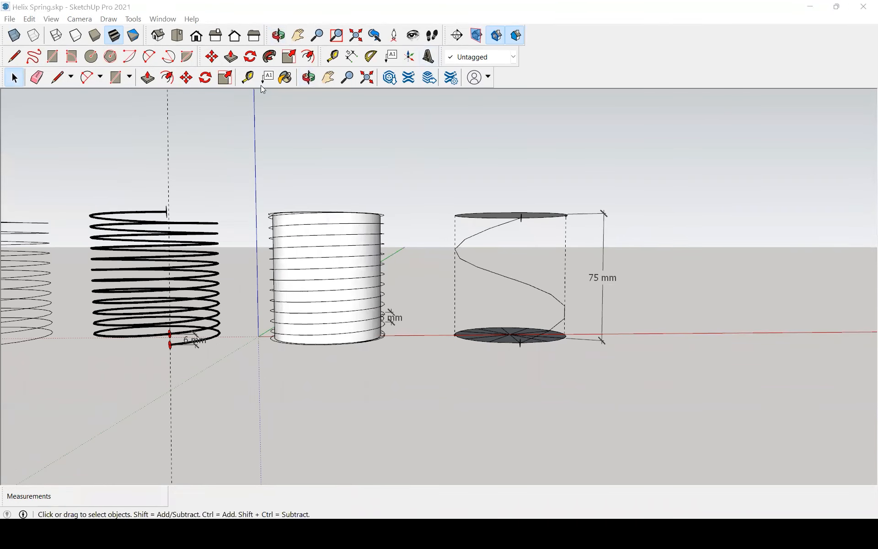
scroll(608, 230, "down", 2)
middle_click_drag(609, 231, 395, 408)
scroll(535, 320, "up", 4)
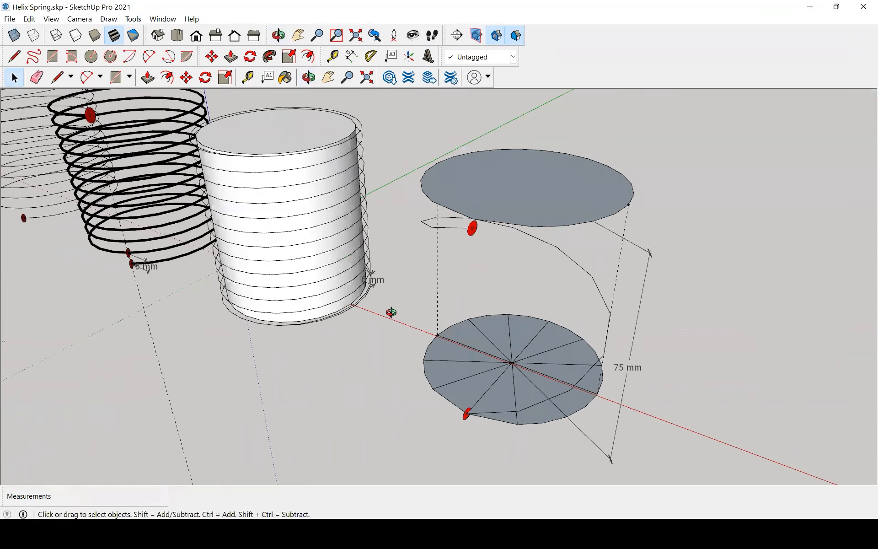
middle_click_drag(428, 327, 631, 294)
middle_click_drag(385, 262, 587, 434)
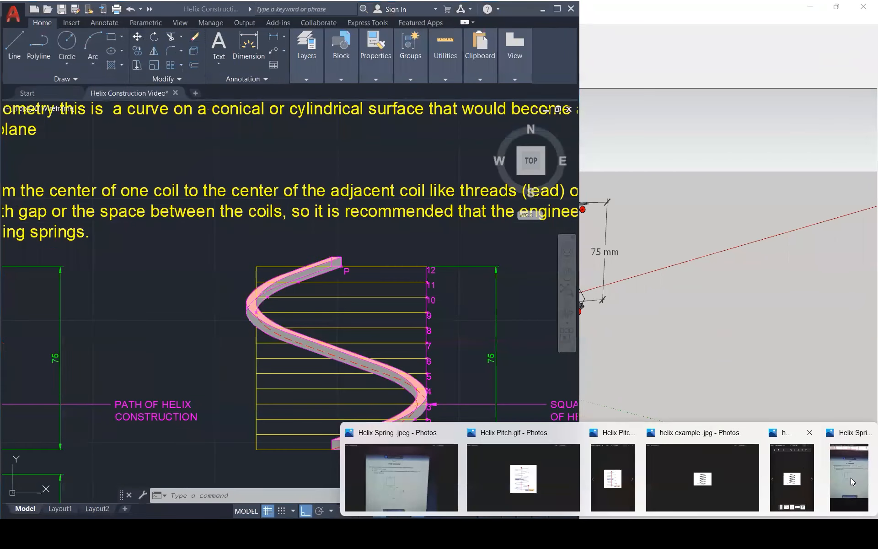
Place the Helix Spring .jpeg question in Photos beside the AutoCAD drawing and compare Figure 6 with the whole helix sheet.
left_click(850, 479)
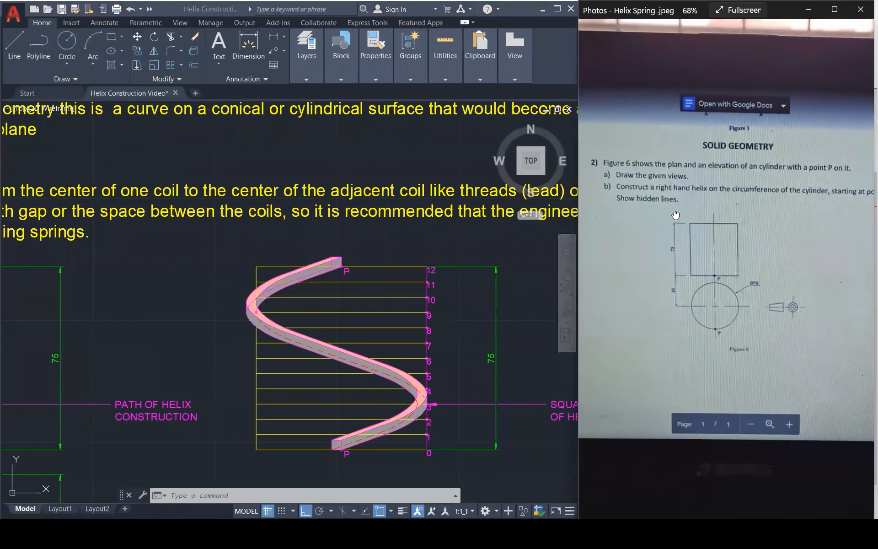
scroll(434, 281, "down", 1)
scroll(424, 289, "down", 1)
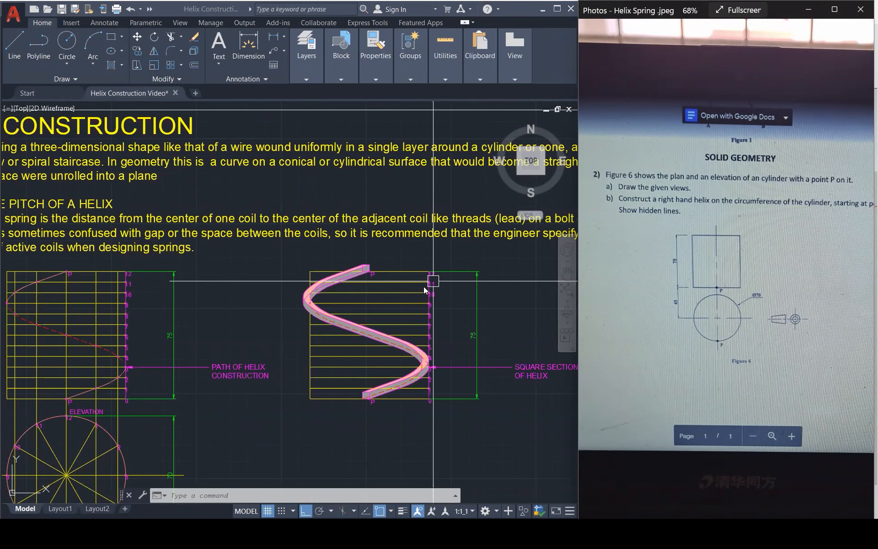
left_click_drag(789, 267, 760, 261)
scroll(762, 263, "down", 1)
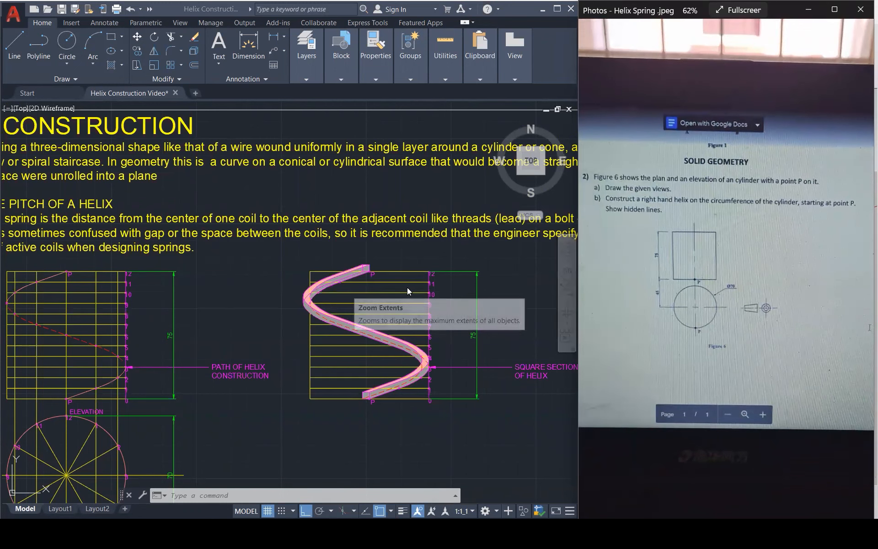
scroll(519, 306, "down", 1)
scroll(519, 307, "down", 1)
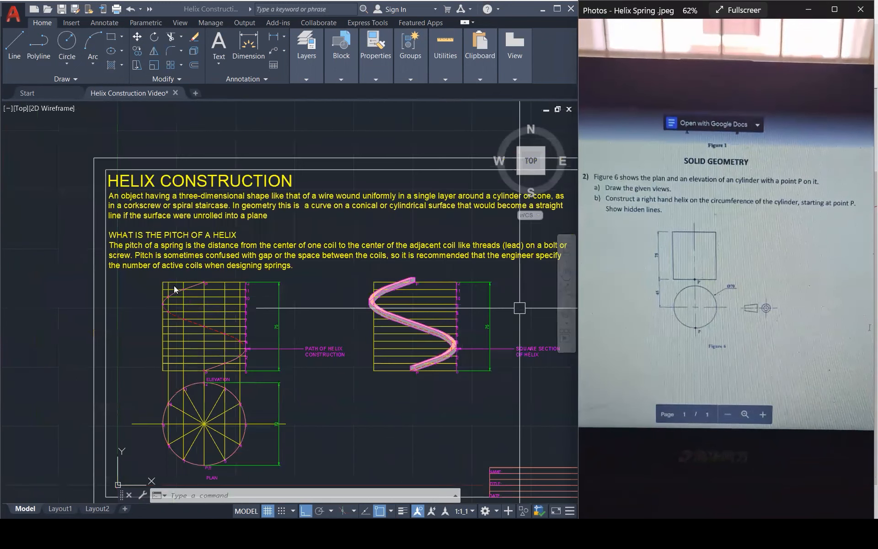
scroll(174, 290, "down", 1)
middle_click(277, 273)
middle_click(277, 273)
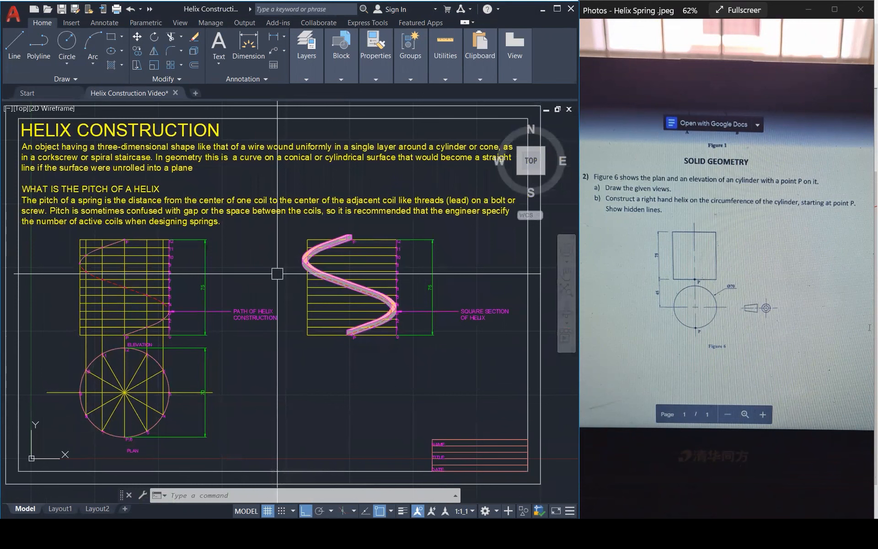